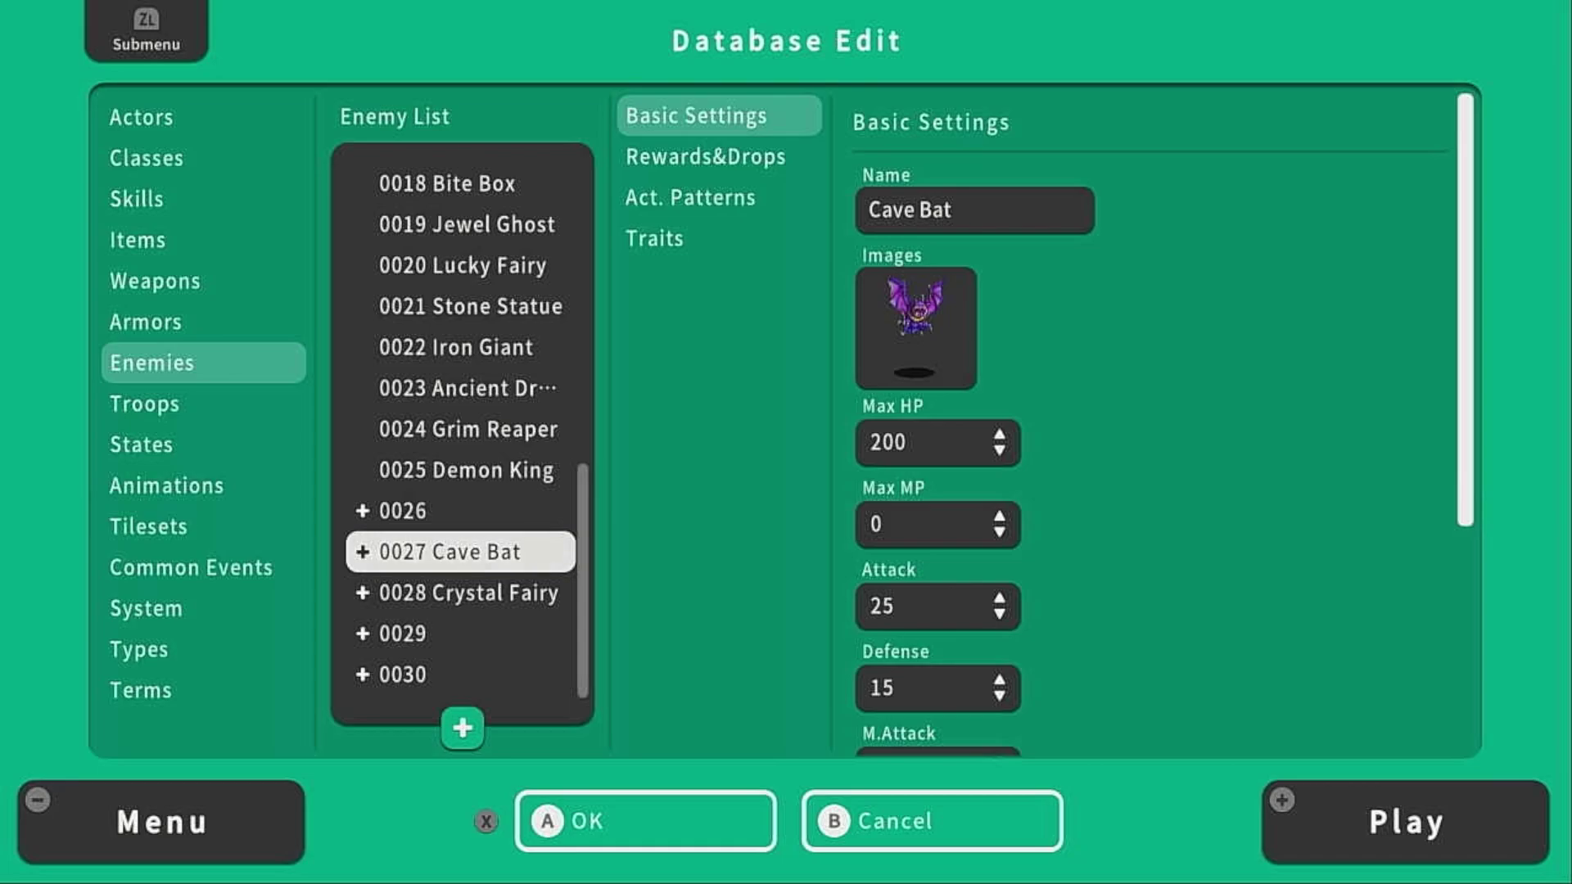
Review the basic settings of the Cave Bat and Crystal Fairy enemies, and leave the database
{"action": "key", "text": "Down"}
{"action": "key", "text": "Up"}
{"action": "key", "text": "Down"}
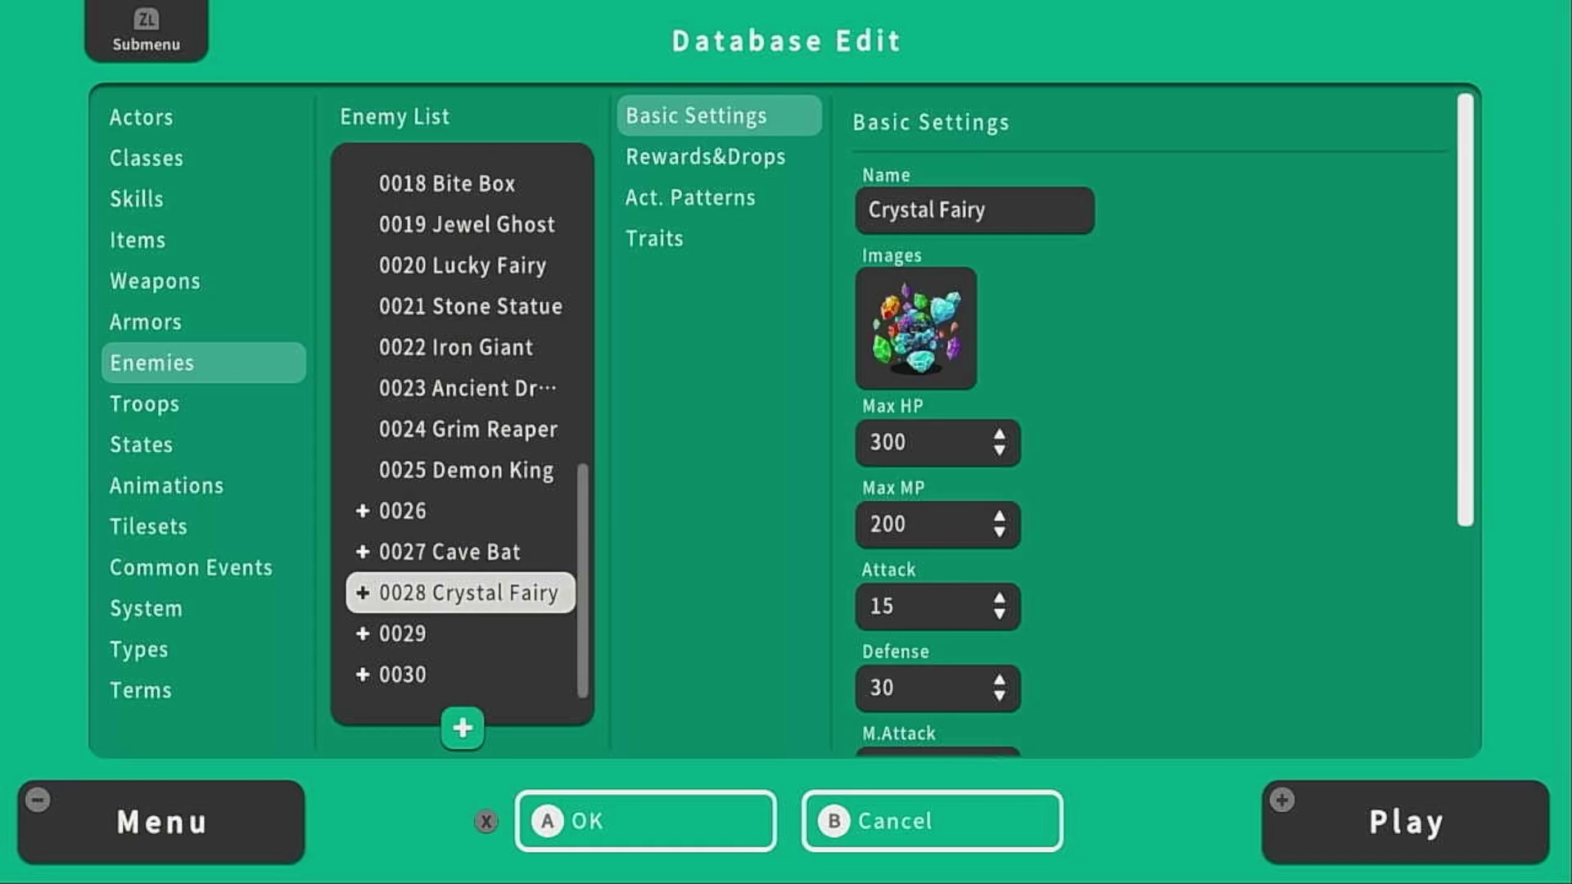
{"action": "key", "text": "Escape"}
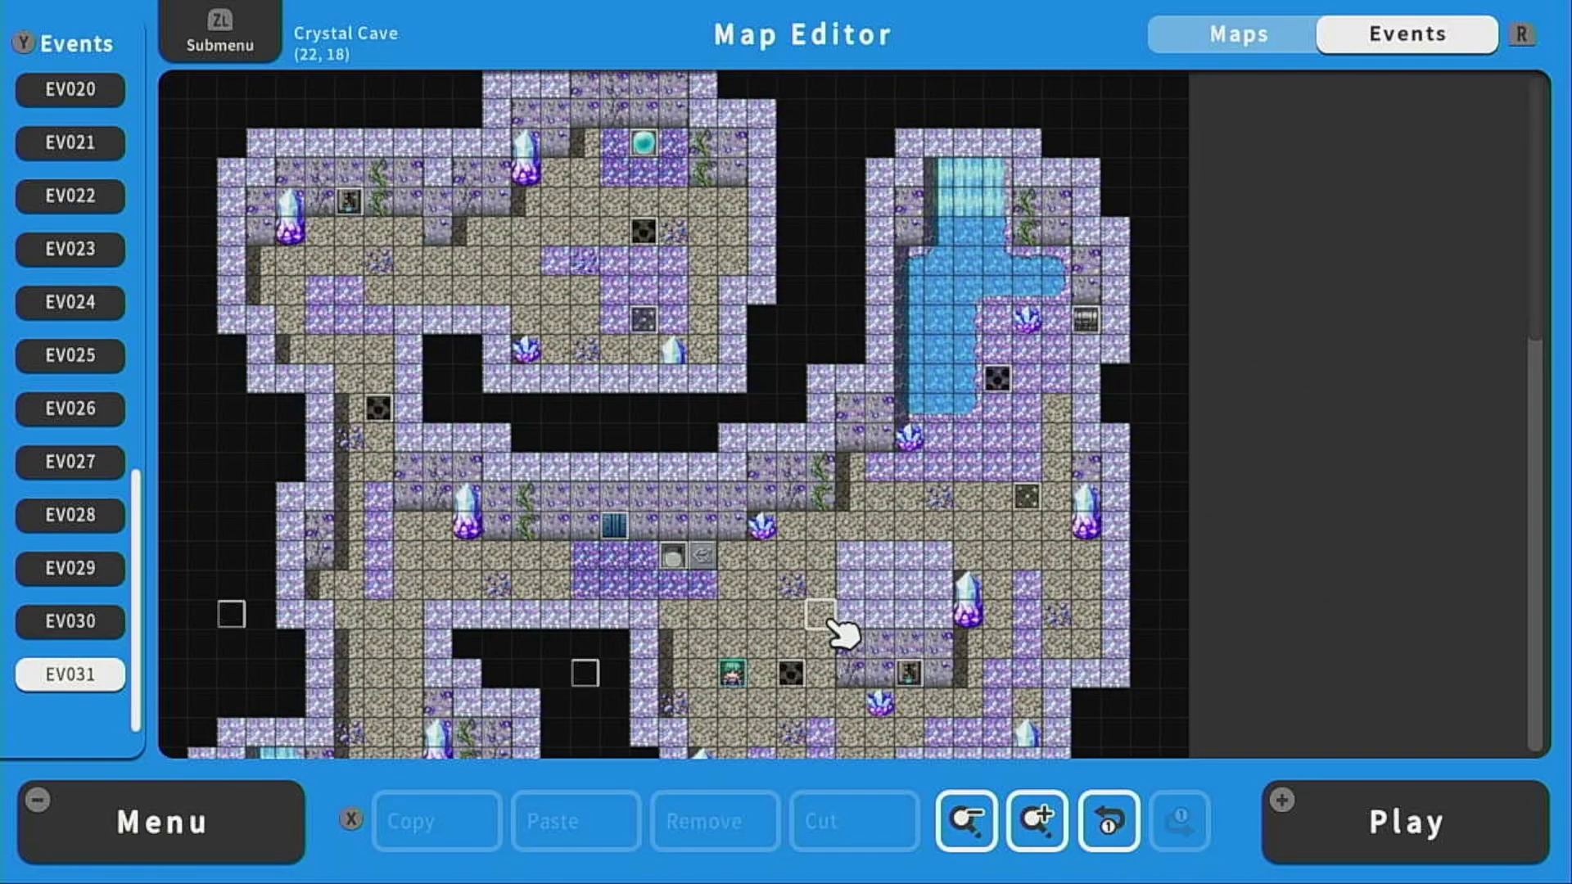
Look over the Crystal Cave map and open its Encounters settings
{"action": "scroll", "coordinate": [828, 620], "scroll_direction": "down", "scroll_amount": 7}
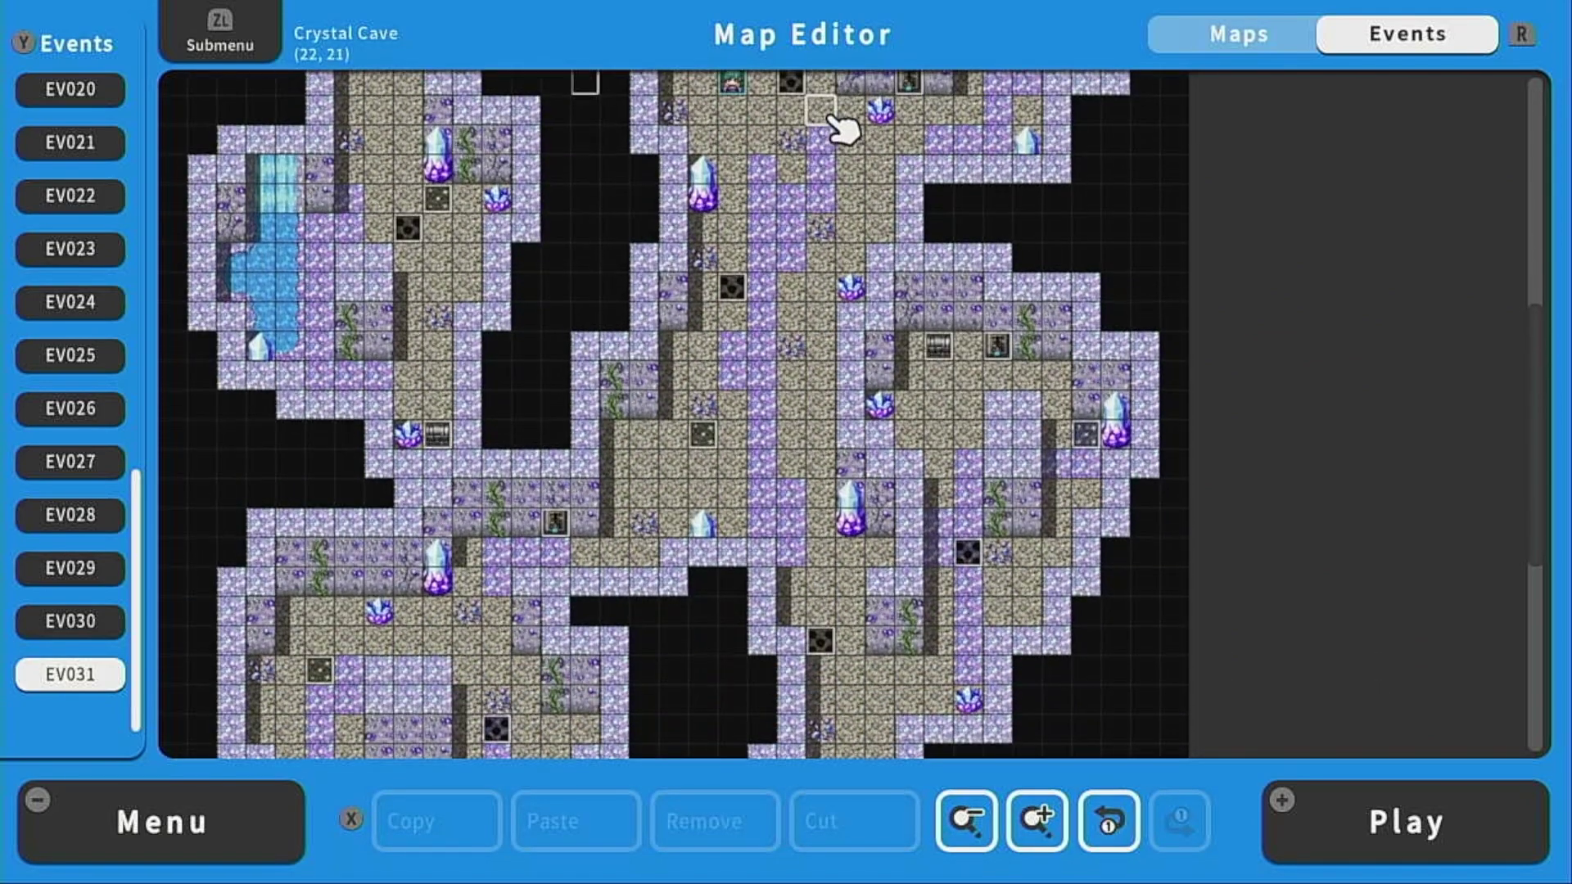
{"action": "key", "text": "Down"}
{"action": "key", "text": "Down"}
{"action": "key", "text": "Down"}
{"action": "key", "text": "Down"}
{"action": "key", "text": "Down"}
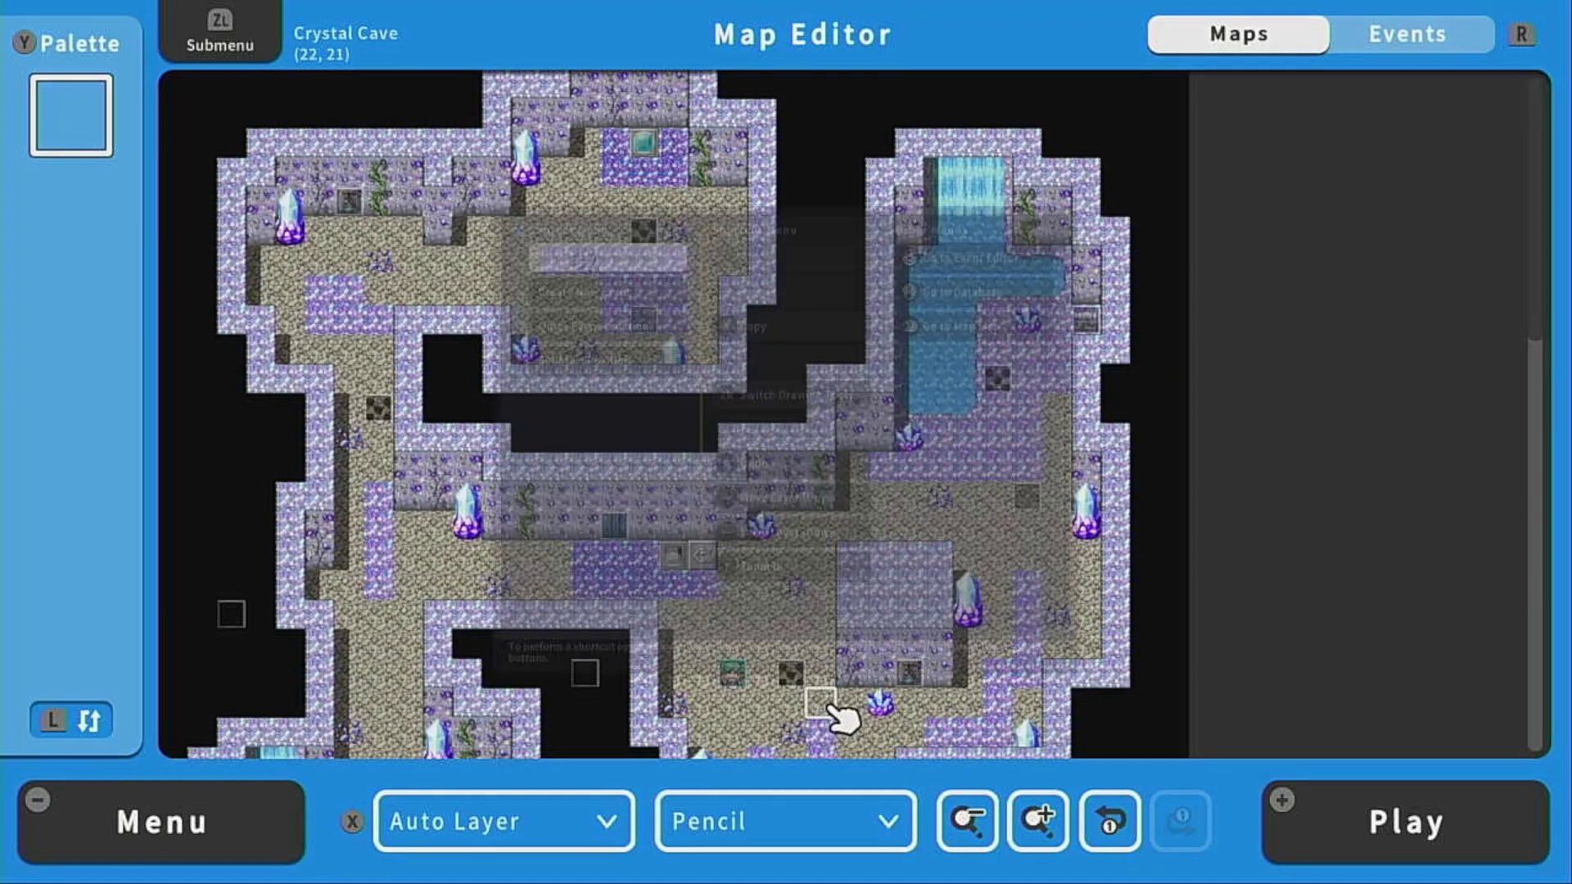
{"action": "key", "text": "ZL"}
{"action": "key", "text": "Return"}
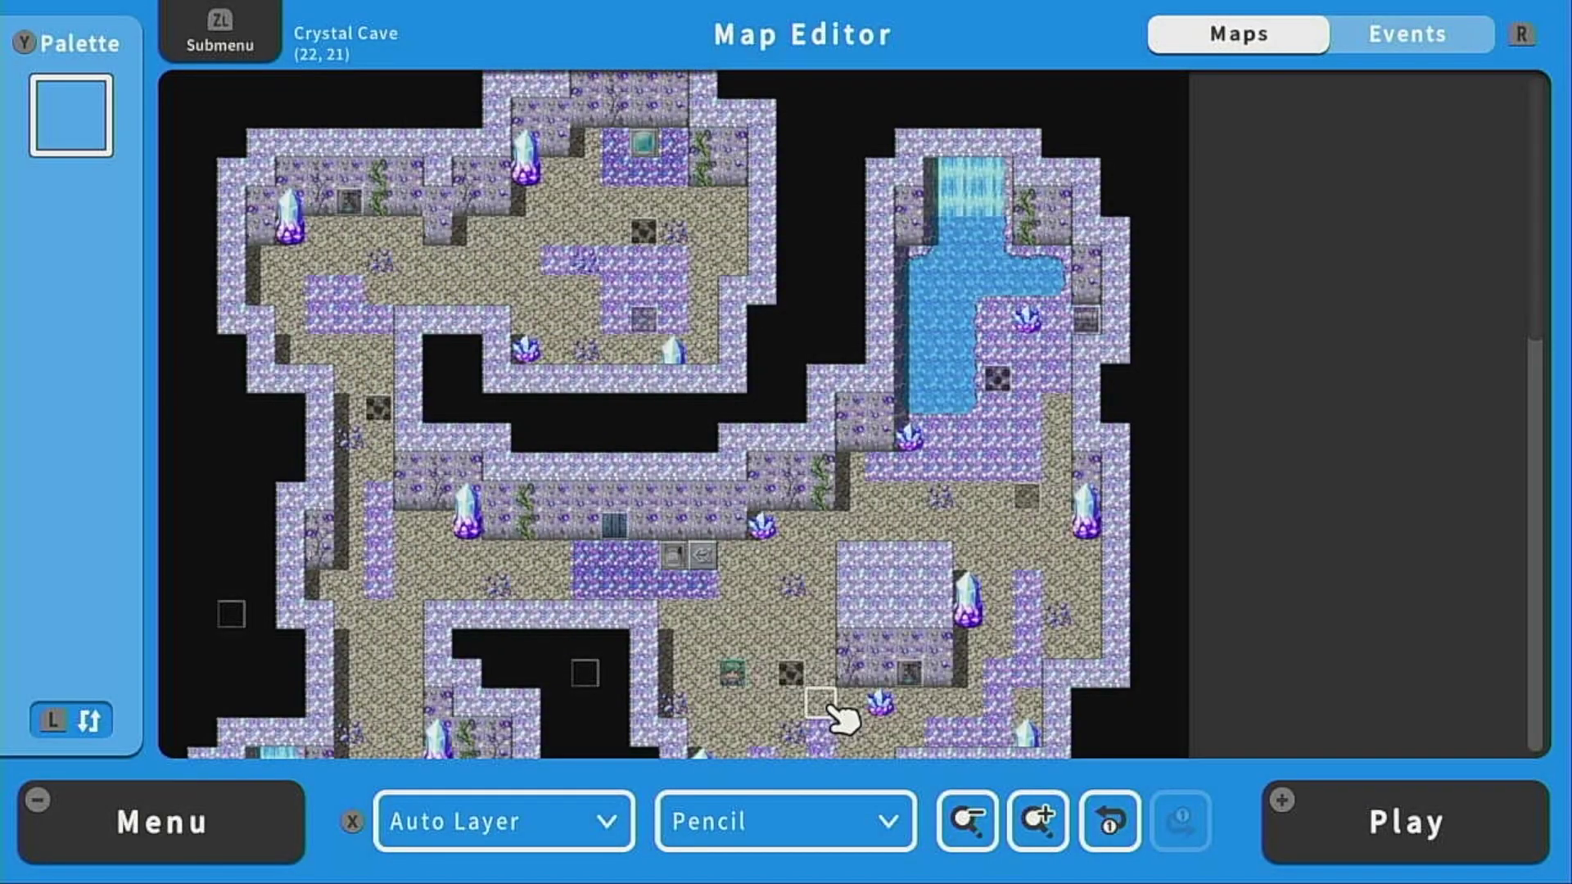
{"action": "key", "text": "Down"}
{"action": "key", "text": "Down"}
{"action": "key", "text": "Down"}
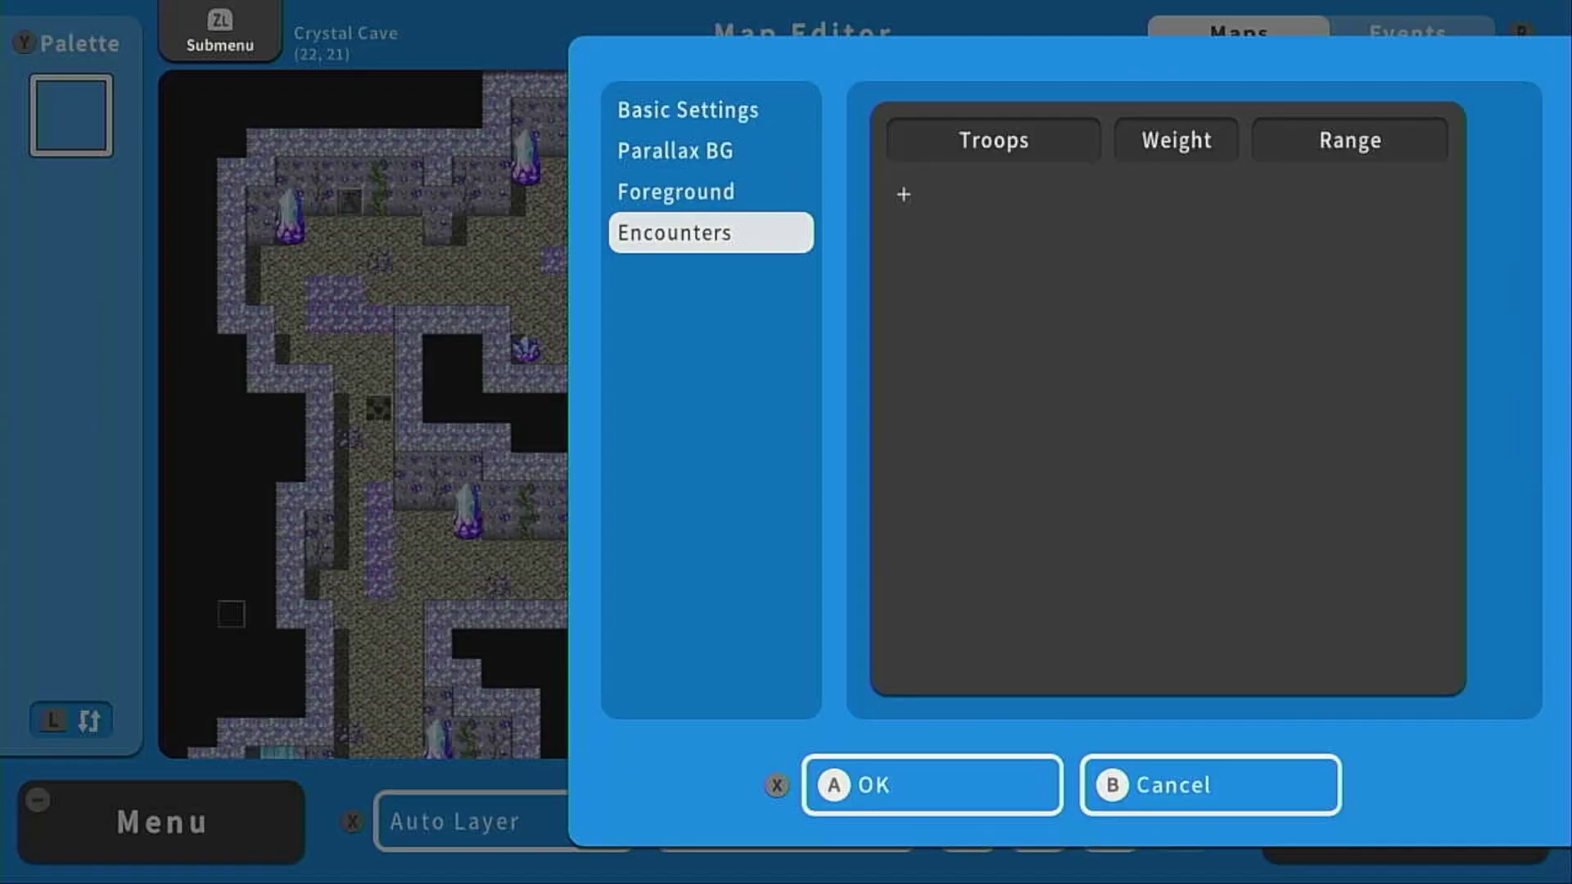
Examine the troop, weight and range options of a new map encounter, and close it without adding one
{"action": "key", "text": "Right"}
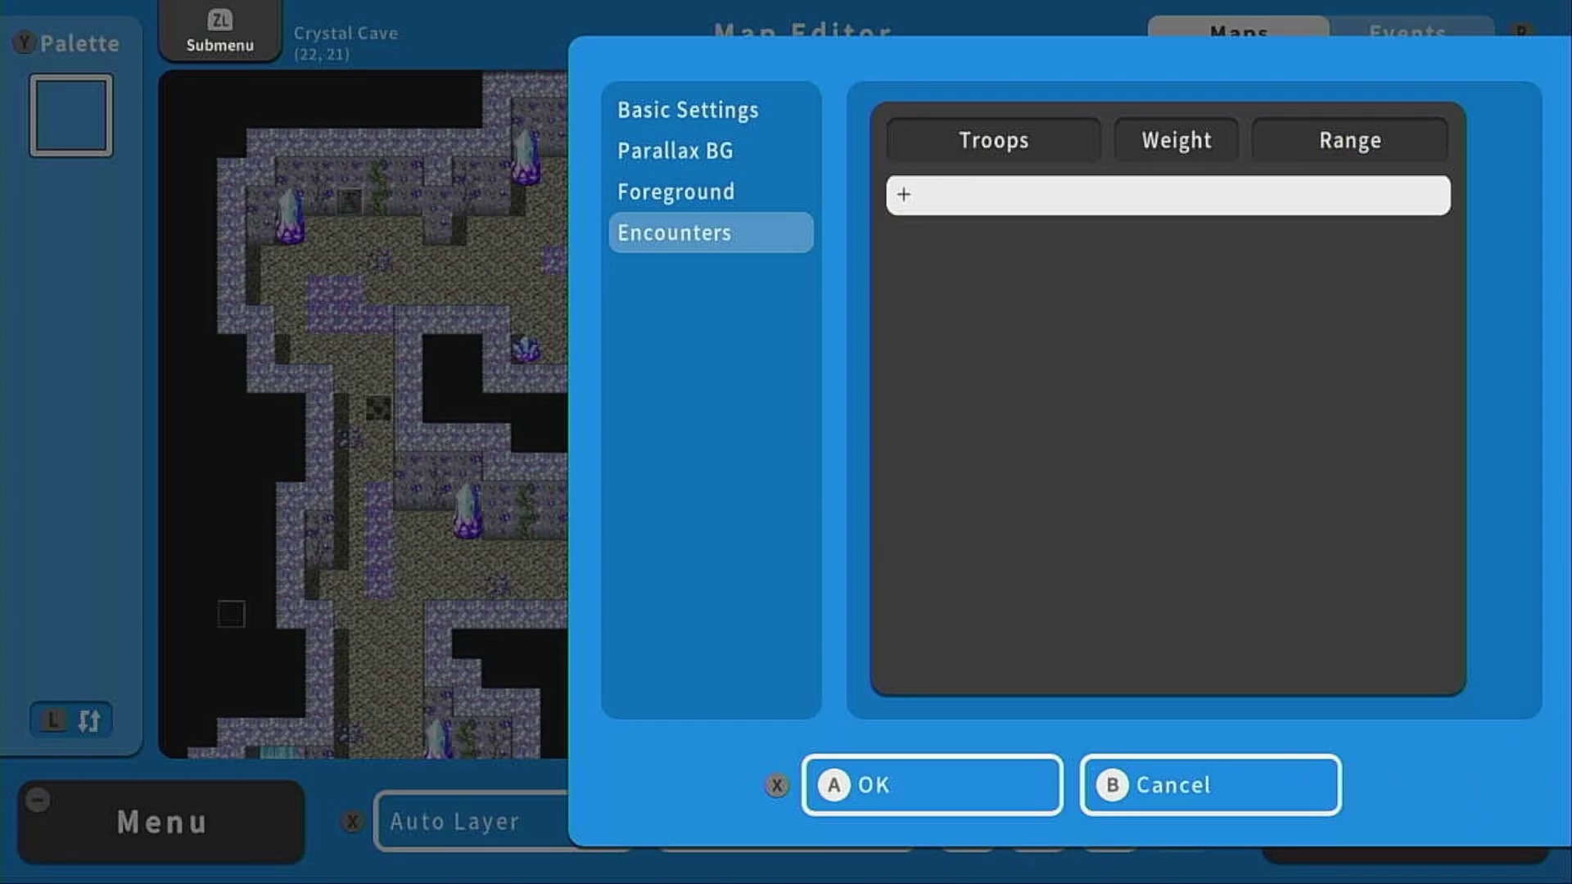
{"action": "key", "text": "Return"}
{"action": "key", "text": "Down"}
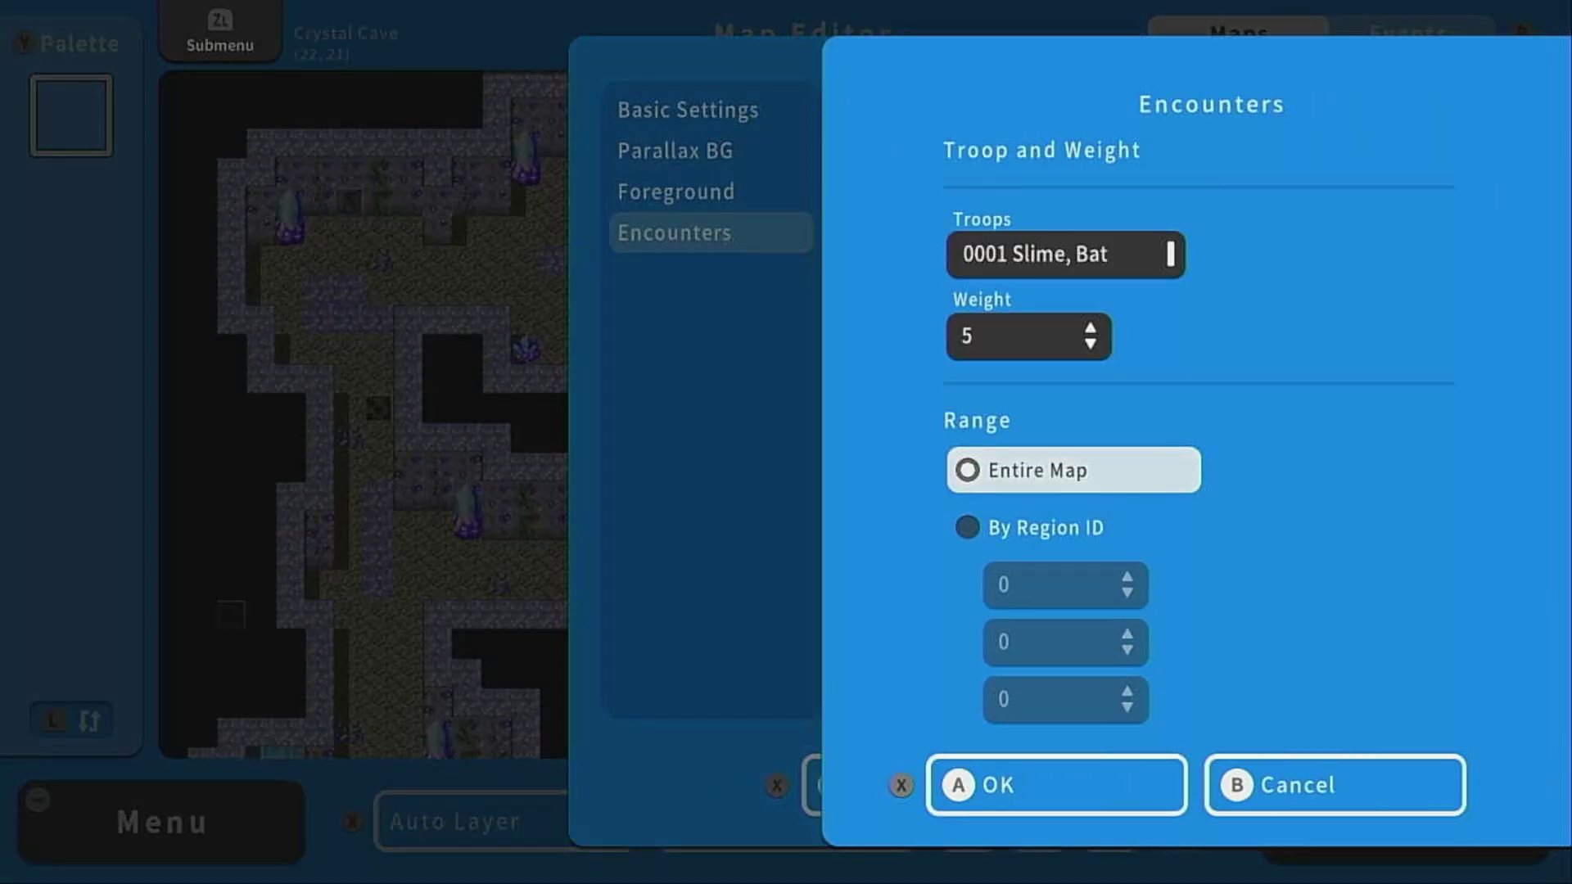
{"action": "key", "text": "Down"}
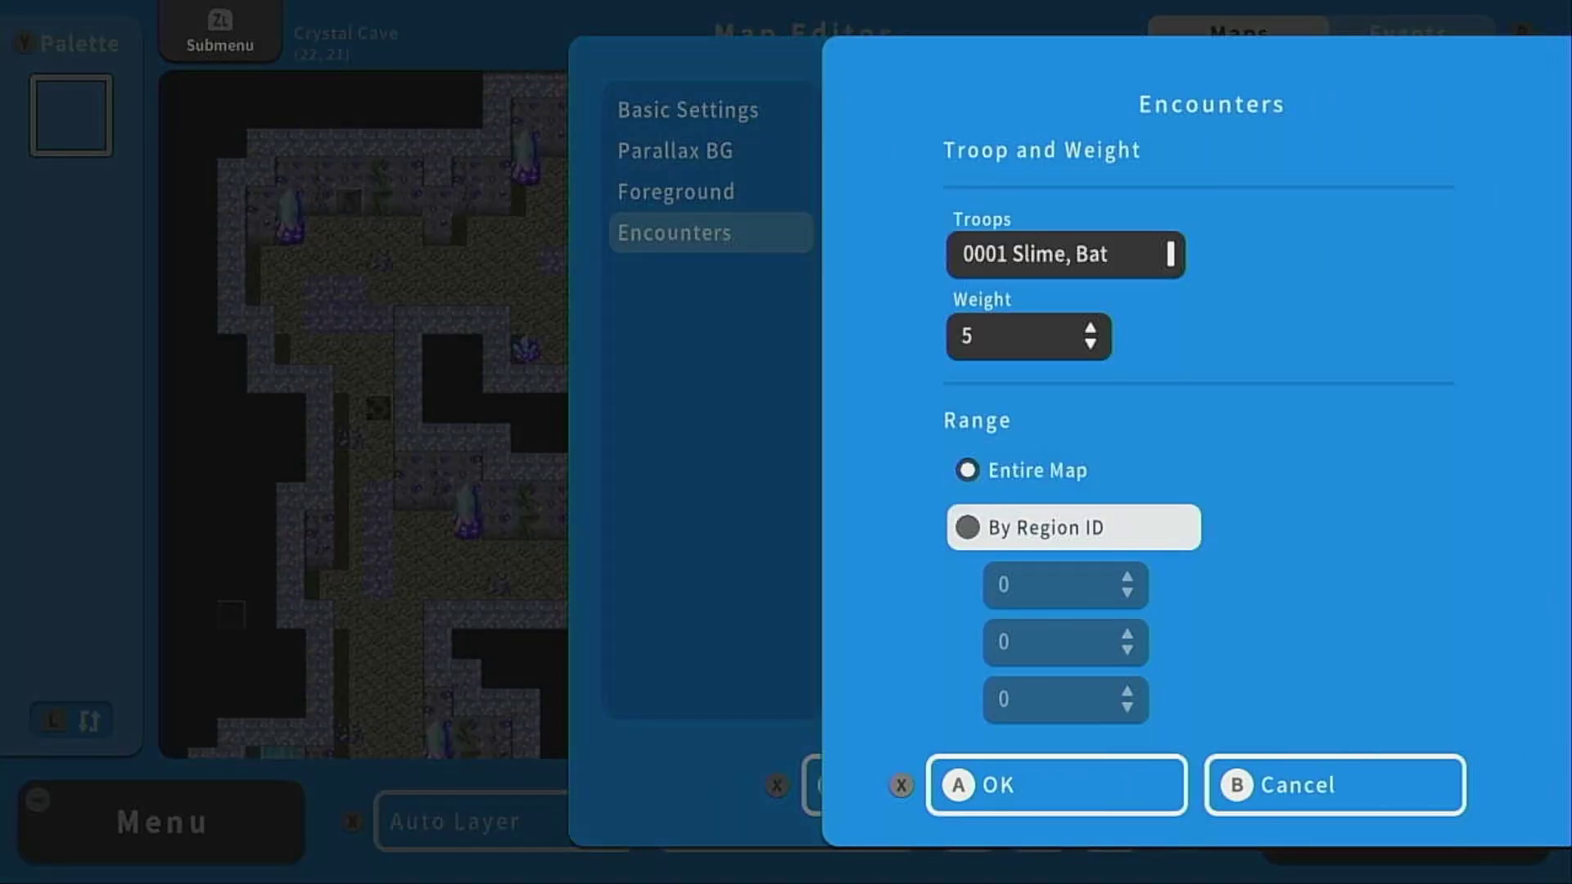
{"action": "key", "text": "Down"}
{"action": "key", "text": "Right"}
{"action": "key", "text": "Escape"}
{"action": "key", "text": "Escape"}
Return to the database and open the enemy troop list
{"action": "key", "text": "Menu"}
{"action": "key", "text": "Down"}
{"action": "key", "text": "Return"}
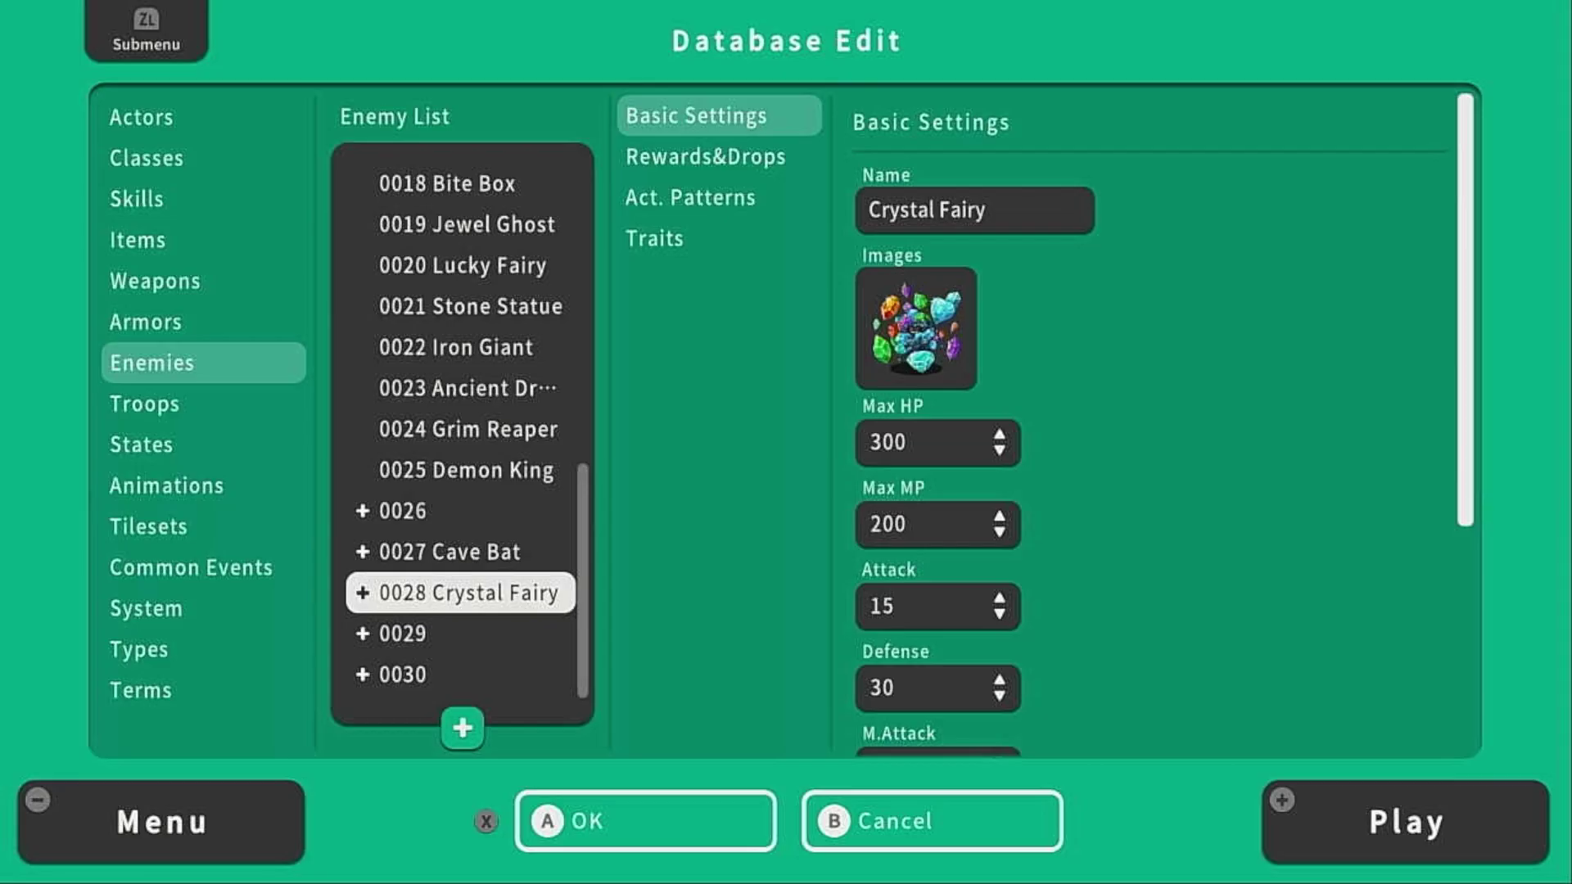
{"action": "key", "text": "Up"}
{"action": "key", "text": "Down"}
{"action": "key", "text": "Page_Down"}
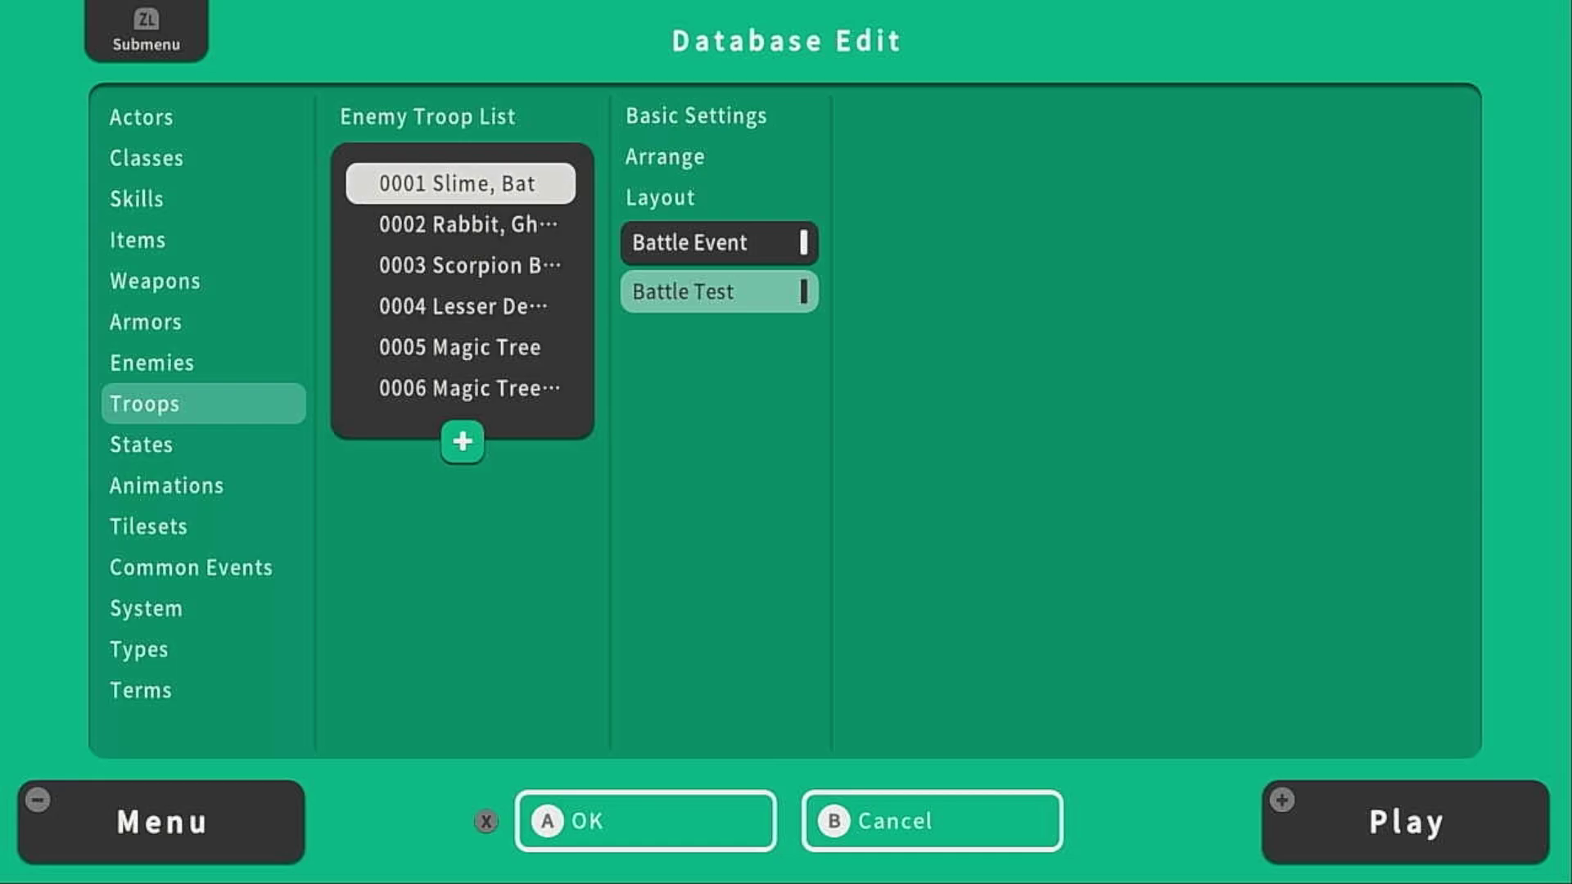
Examine which enemies are arranged in the Slime, Bat troop
{"action": "key", "text": "Up"}
{"action": "key", "text": "Up"}
{"action": "key", "text": "Up"}
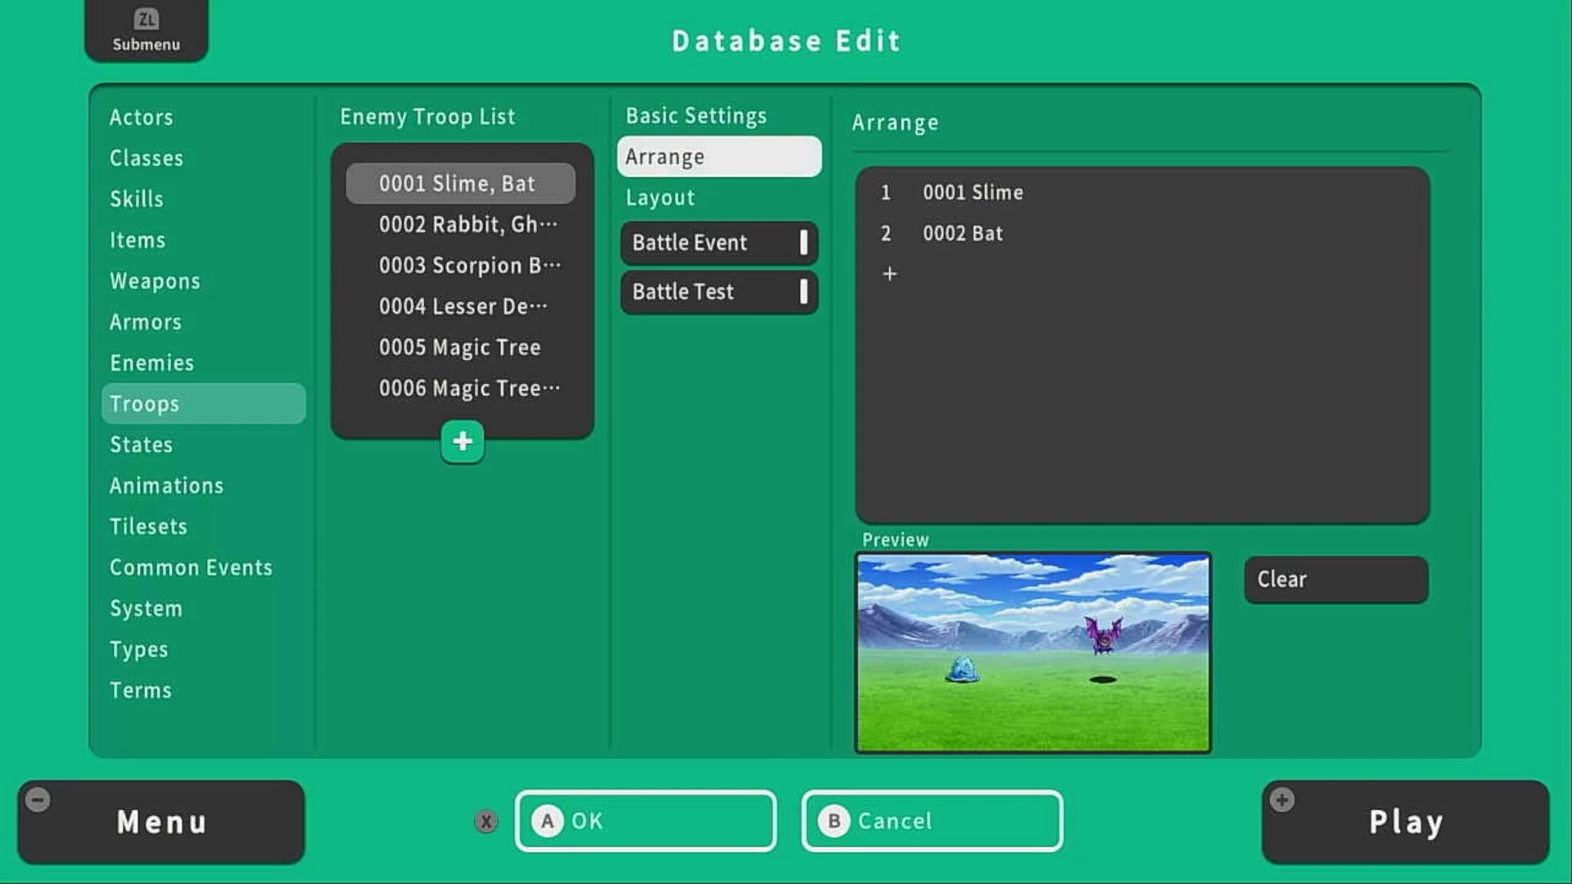
{"action": "key", "text": "Return"}
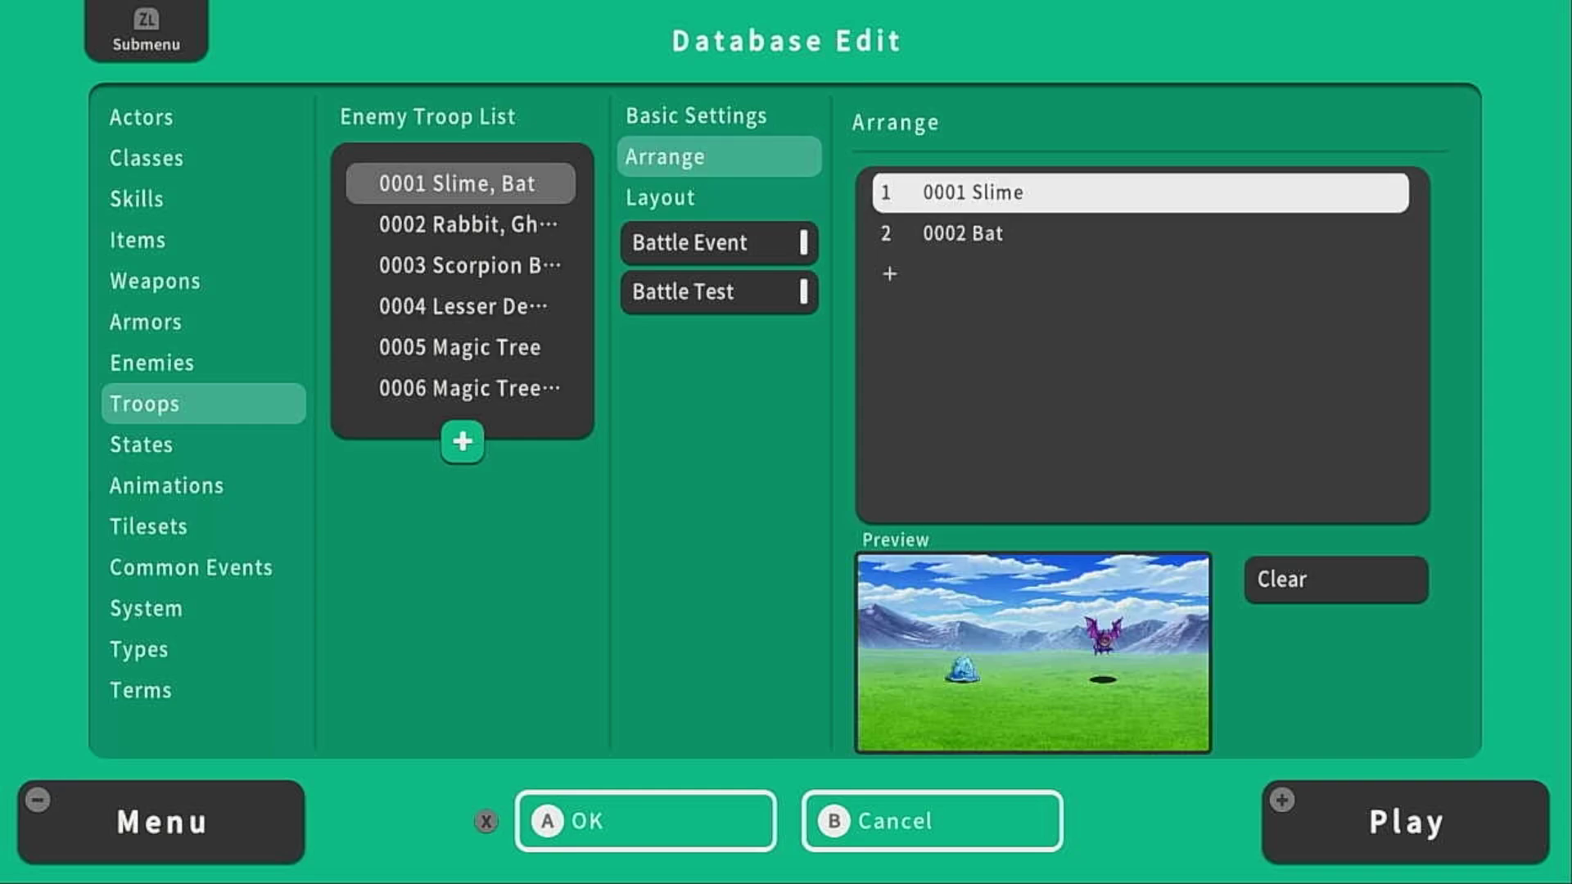
{"action": "key", "text": "Down"}
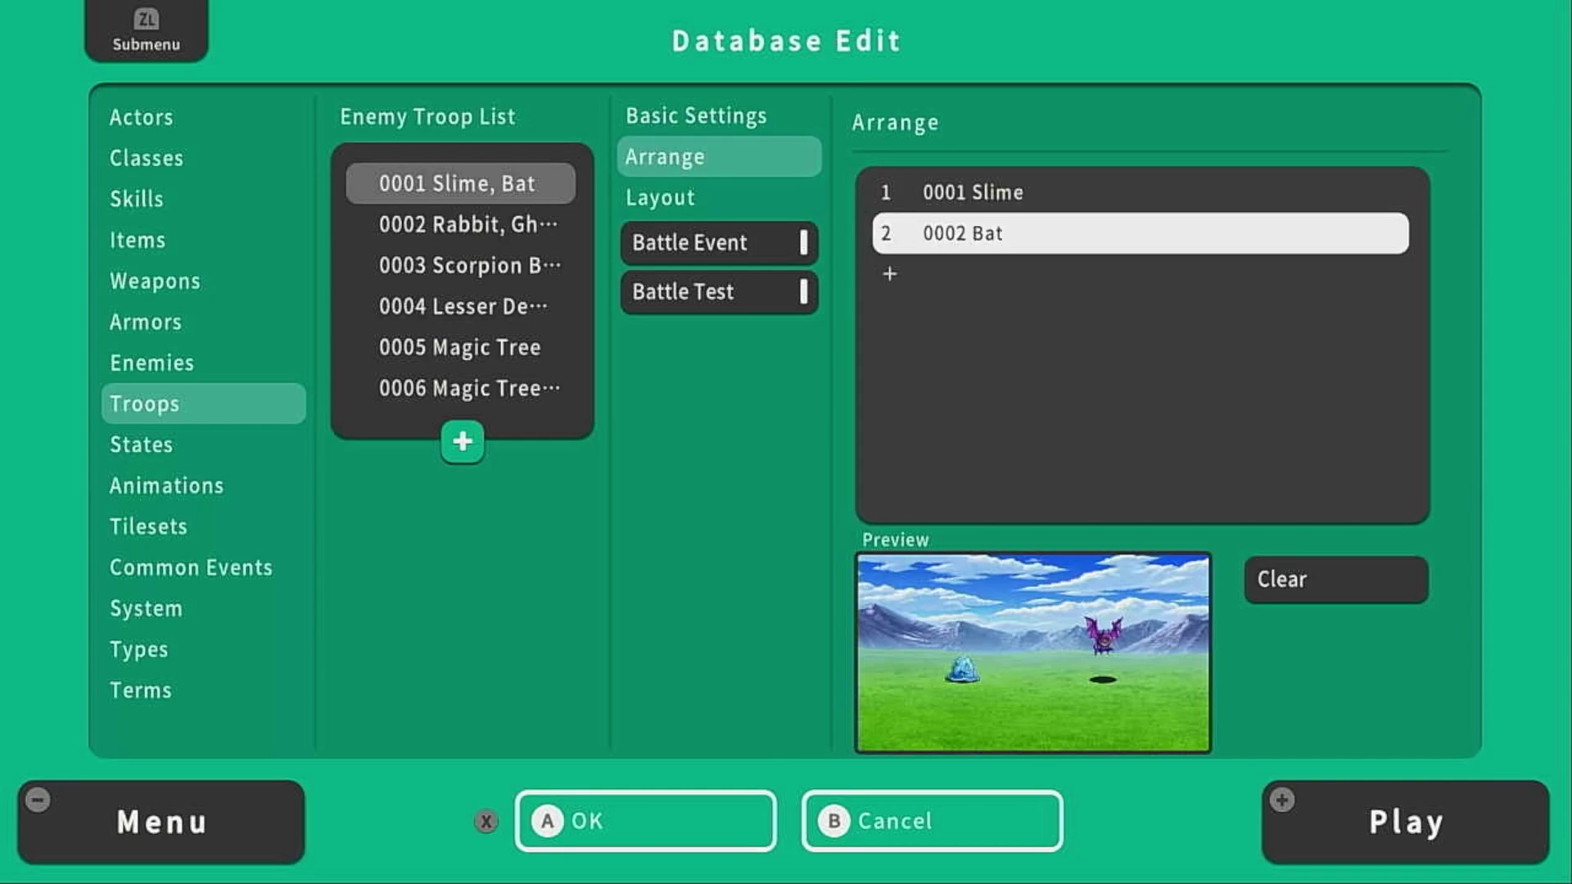
{"action": "key", "text": "Escape"}
Reposition the Slime slightly up and to the right in the Slime, Bat troop's battle layout
{"action": "key", "text": "Down"}
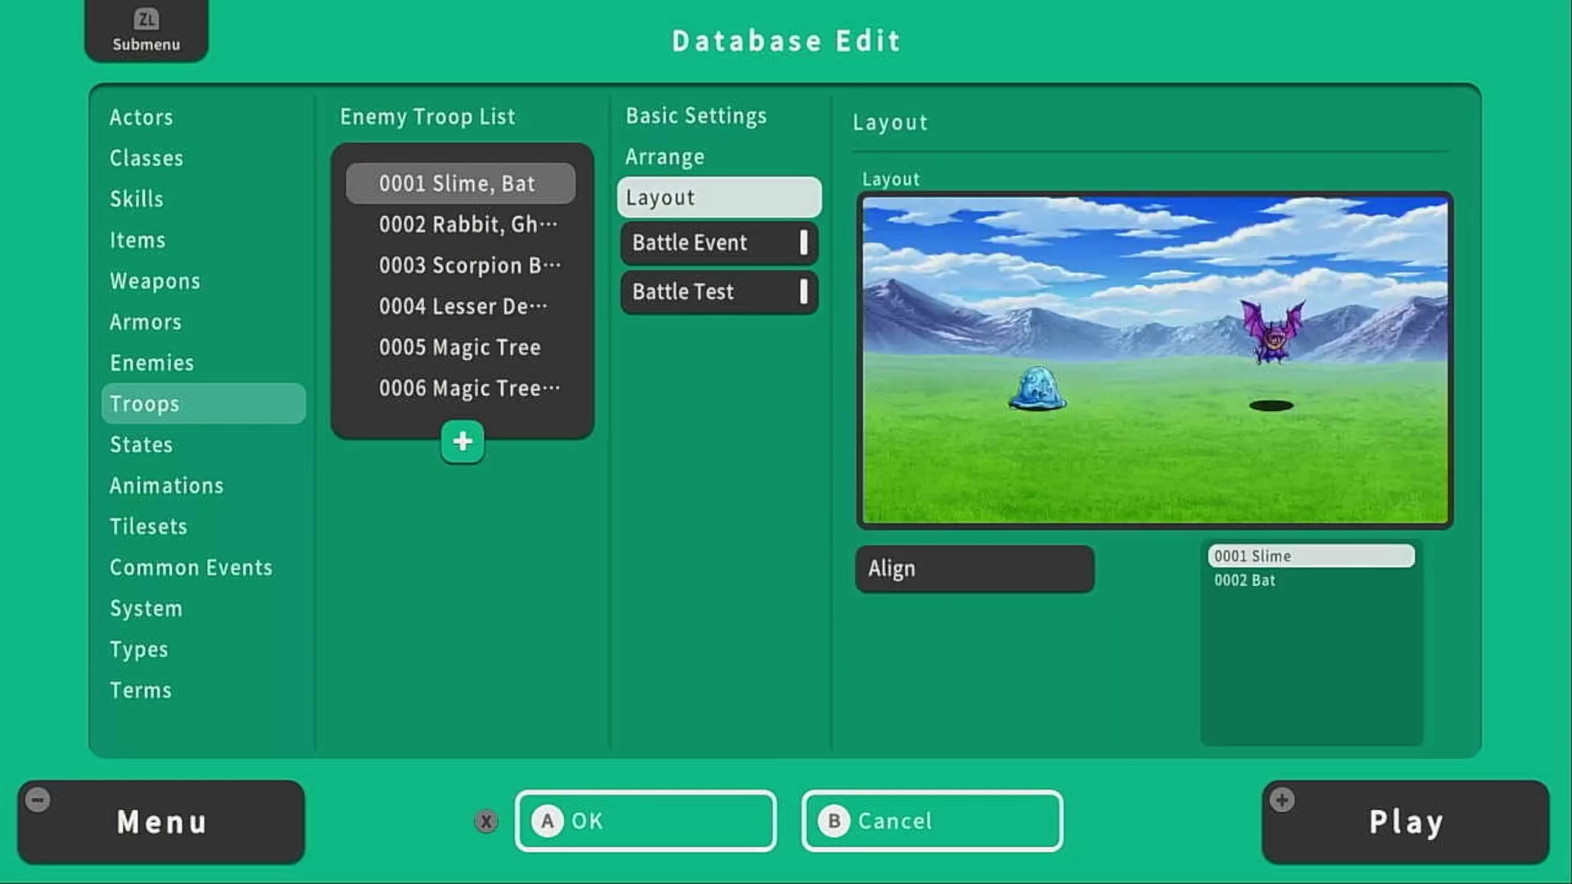
{"action": "key", "text": "Return"}
{"action": "key", "text": "Up"}
{"action": "key", "text": "Left"}
{"action": "key", "text": "Down"}
{"action": "key", "text": "Right"}
{"action": "key", "text": "Up"}
{"action": "key", "text": "Right"}
{"action": "key", "text": "Return"}
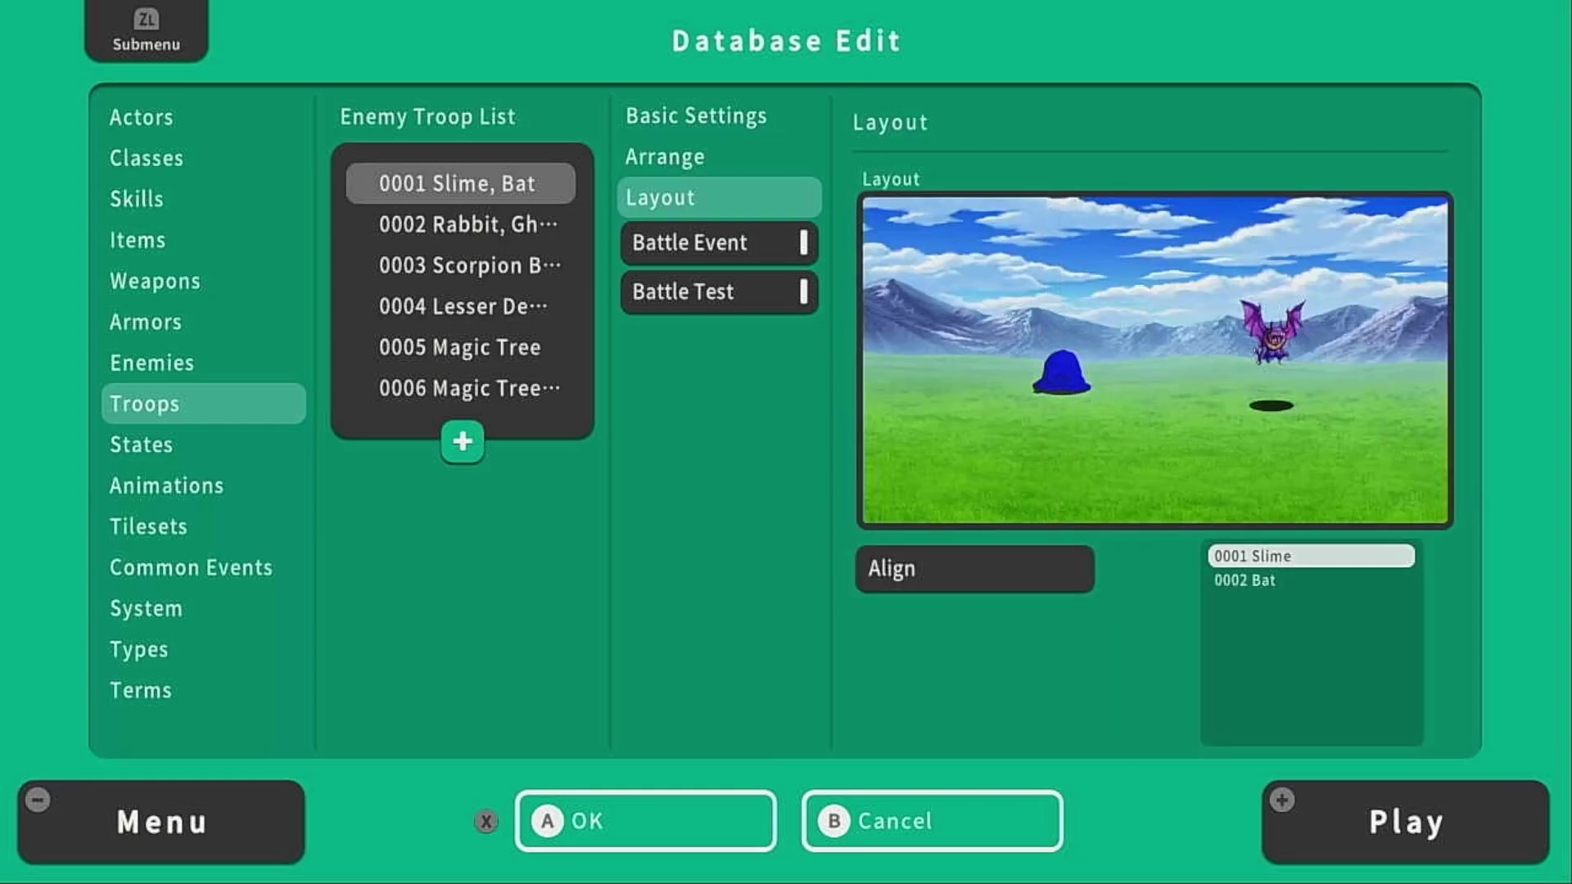
Examine the Conditions and Event Details pages of the Slime, Bat troop's battle event
{"action": "key", "text": "Down"}
{"action": "key", "text": "Down"}
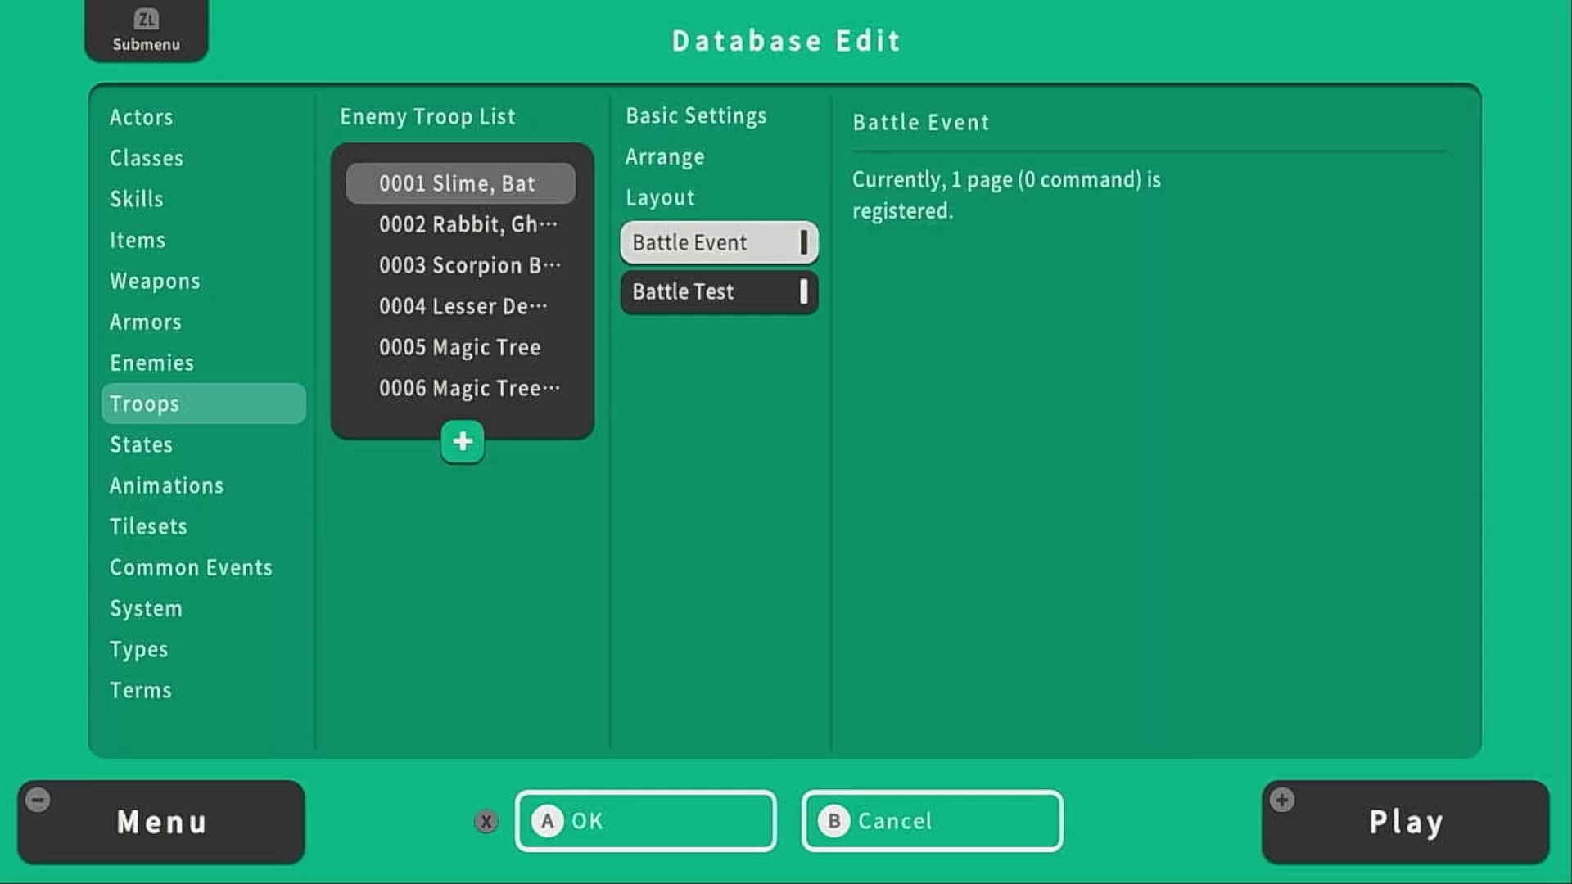
{"action": "key", "text": "Return"}
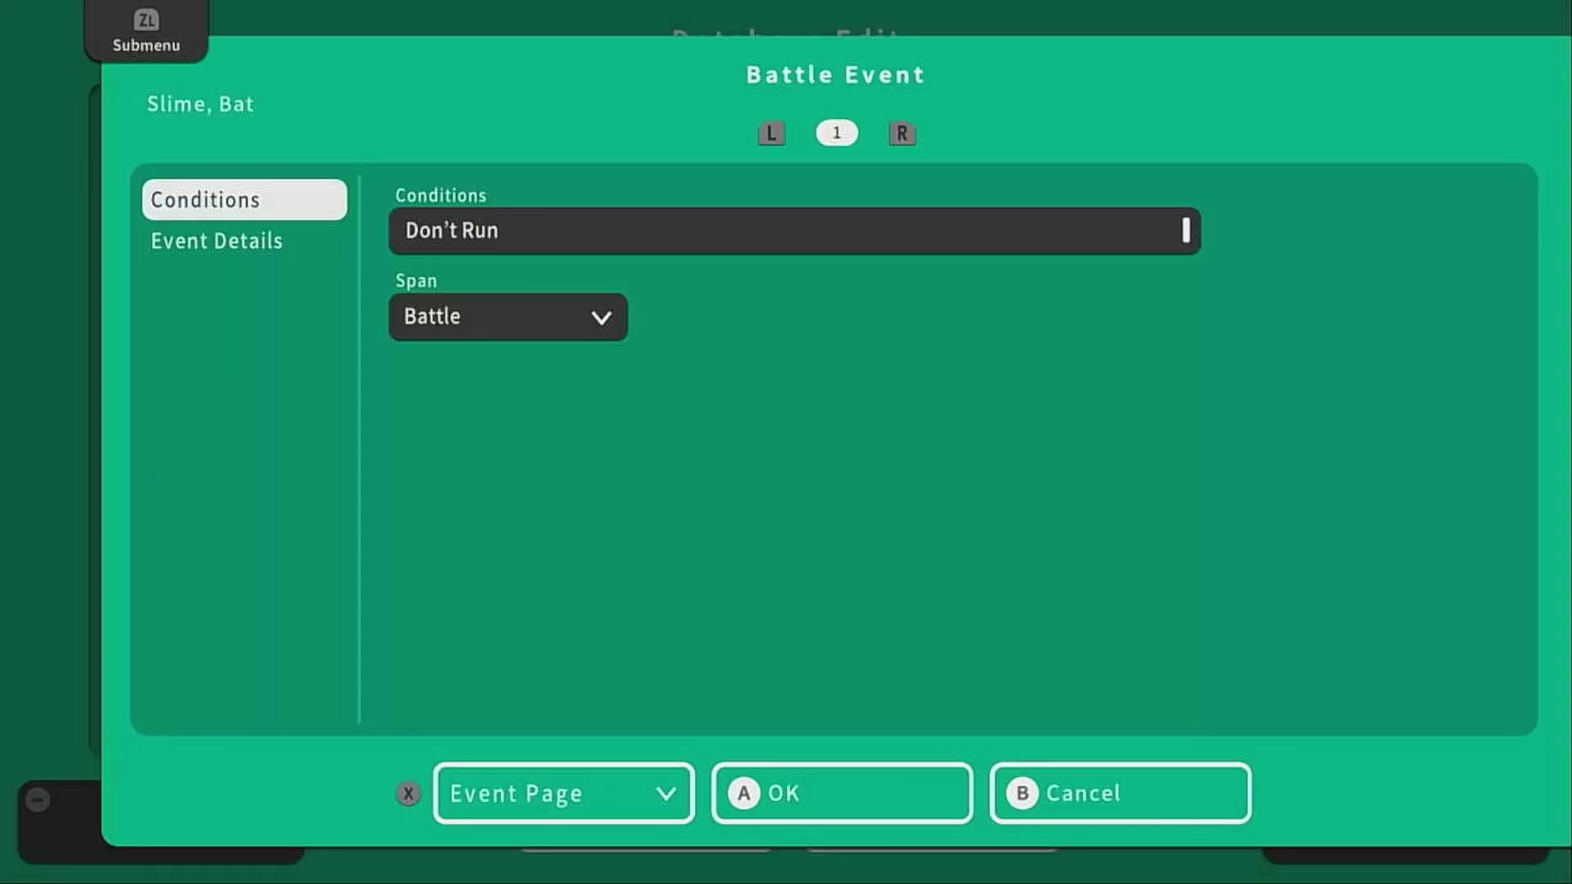
{"action": "key", "text": "Down"}
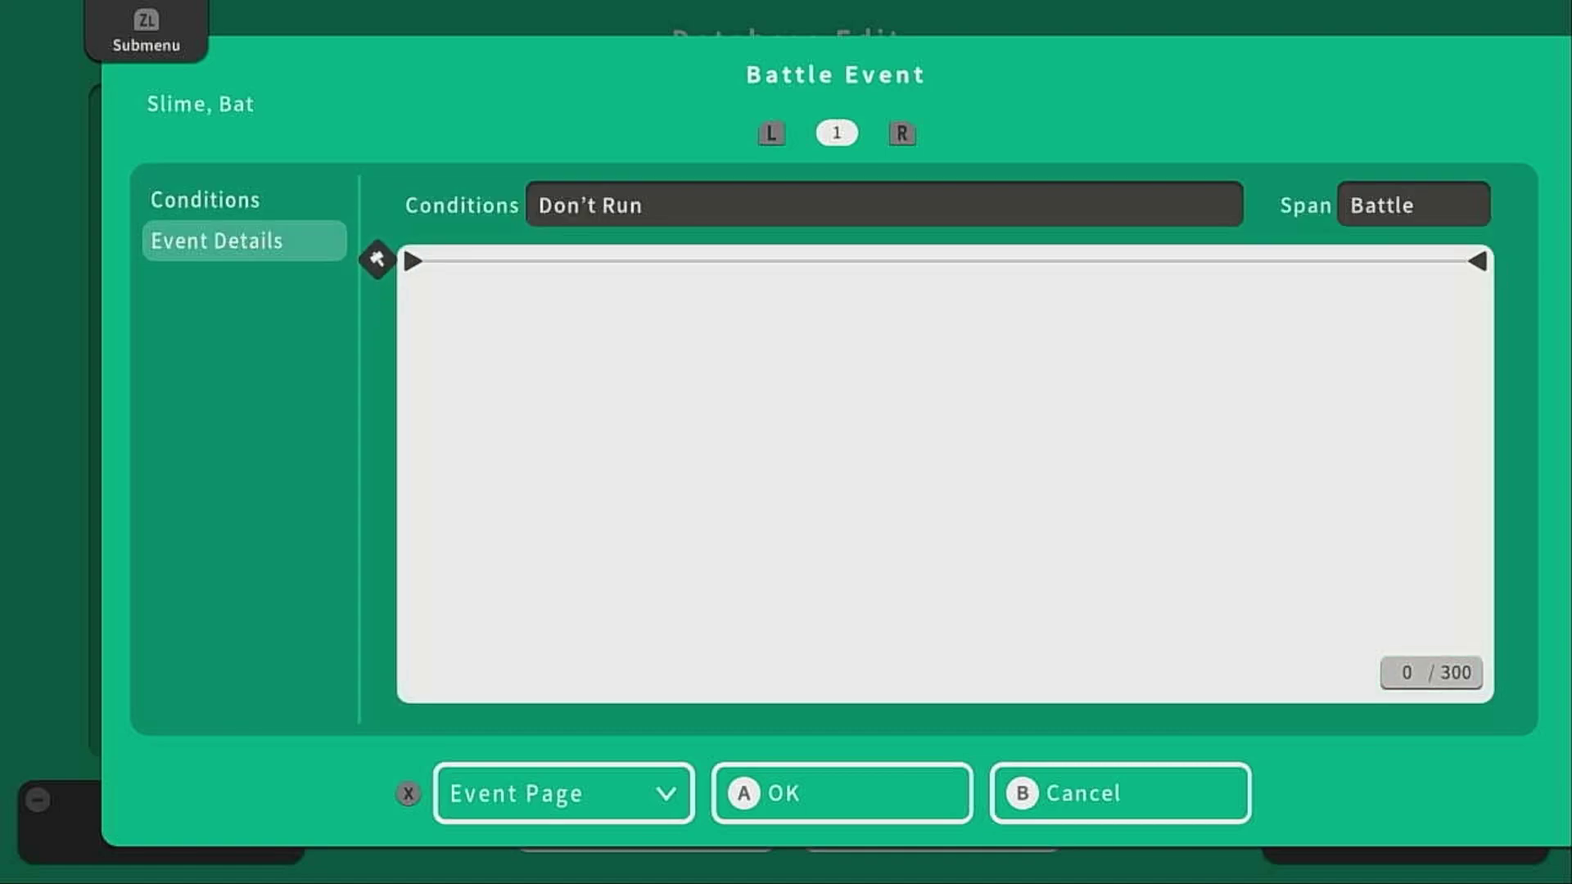
{"action": "key", "text": "Up"}
{"action": "key", "text": "Right"}
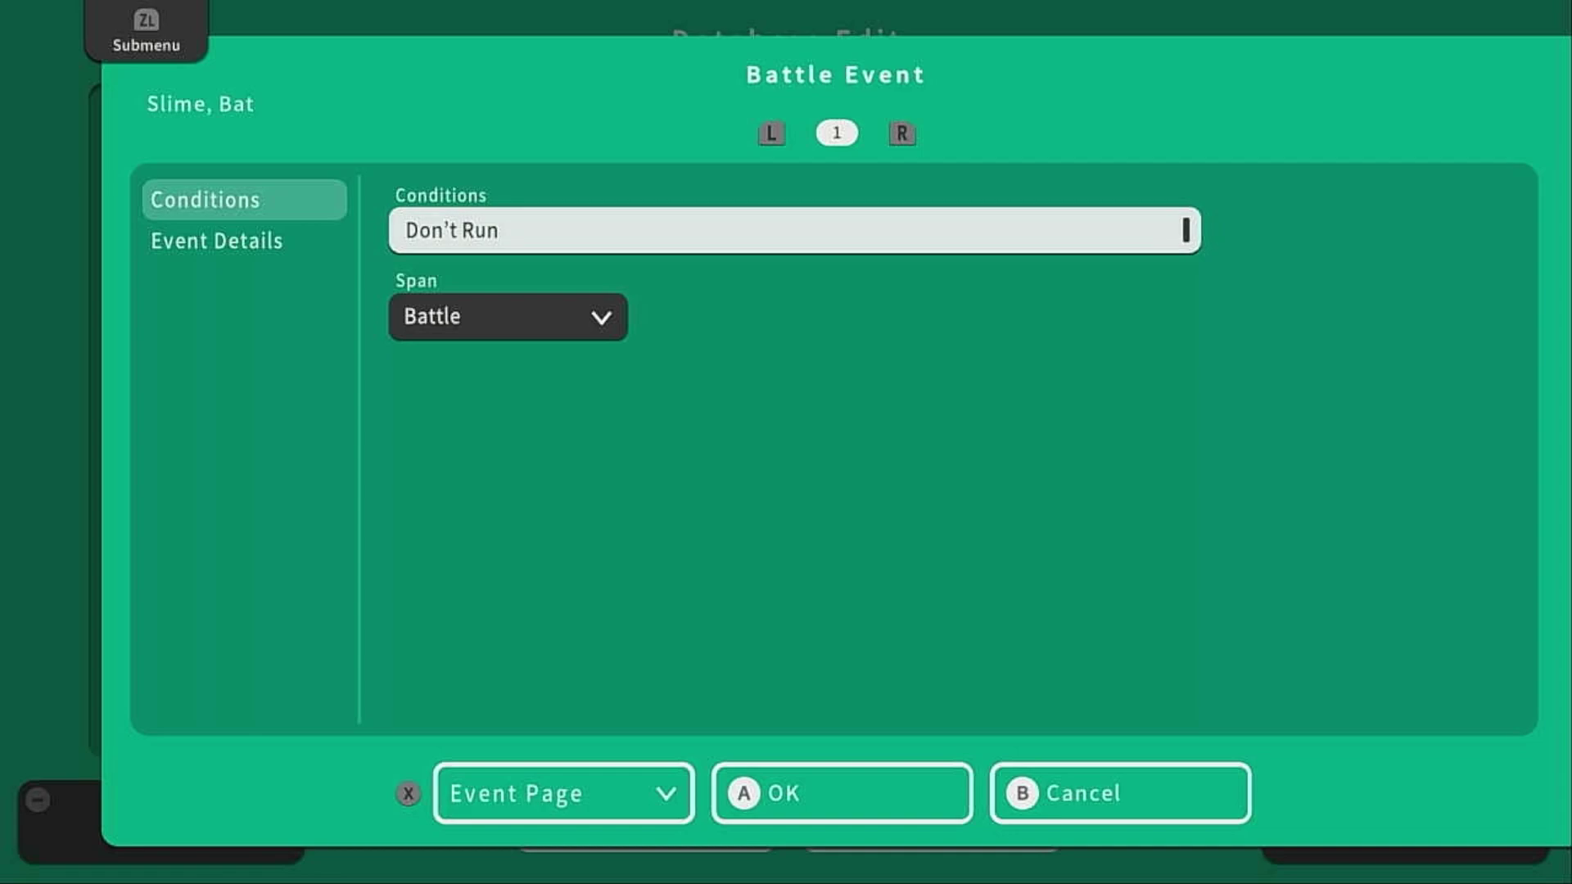
{"action": "key", "text": "Left"}
{"action": "key", "text": "Down"}
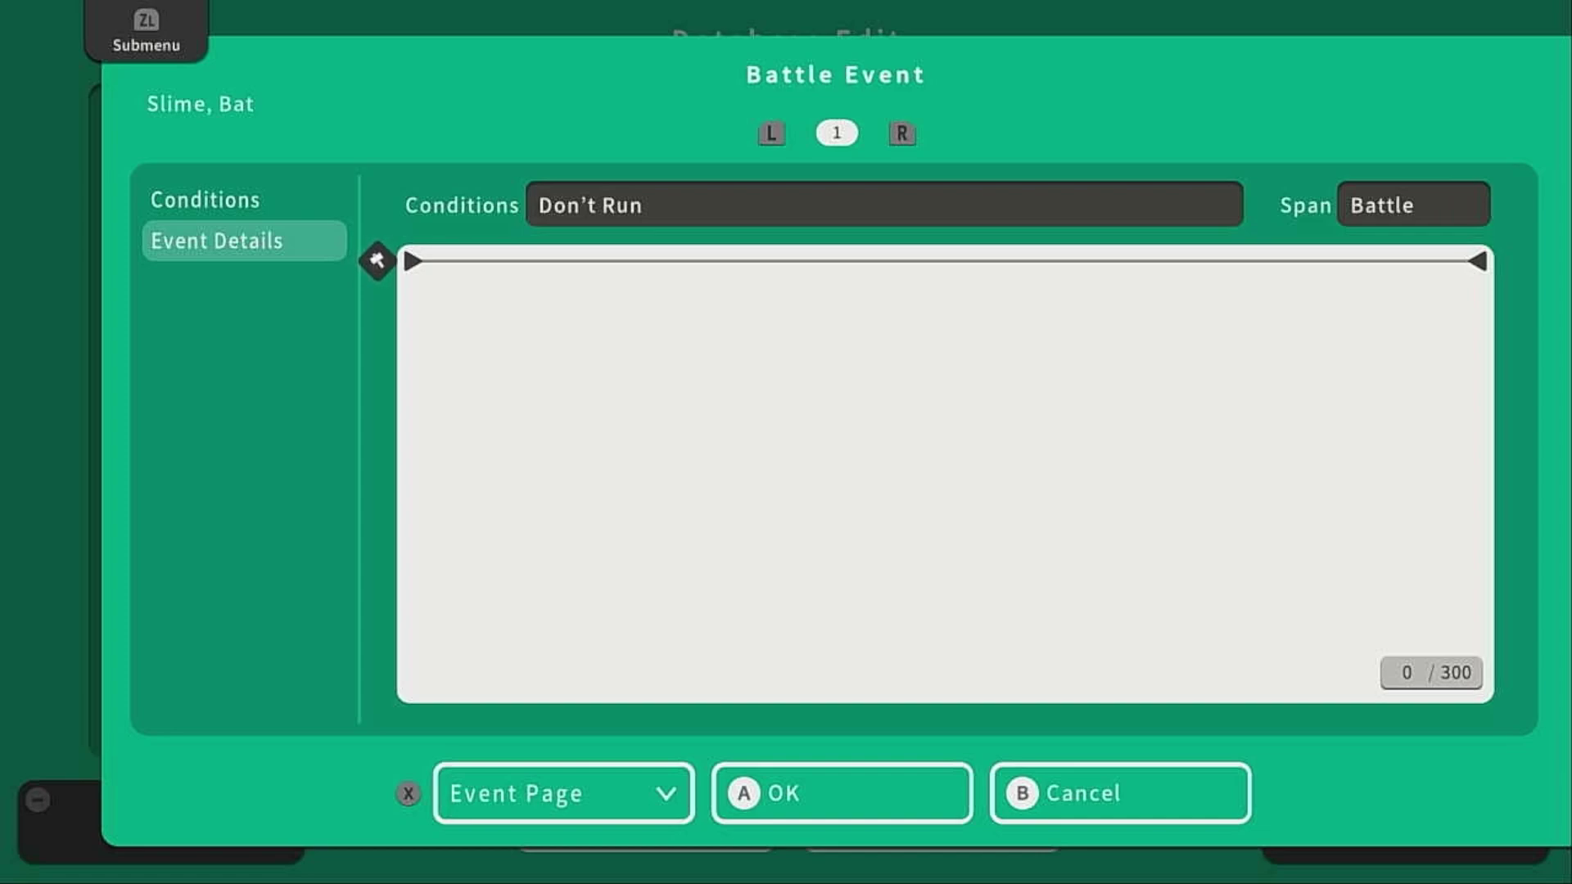
{"action": "key", "text": "Left"}
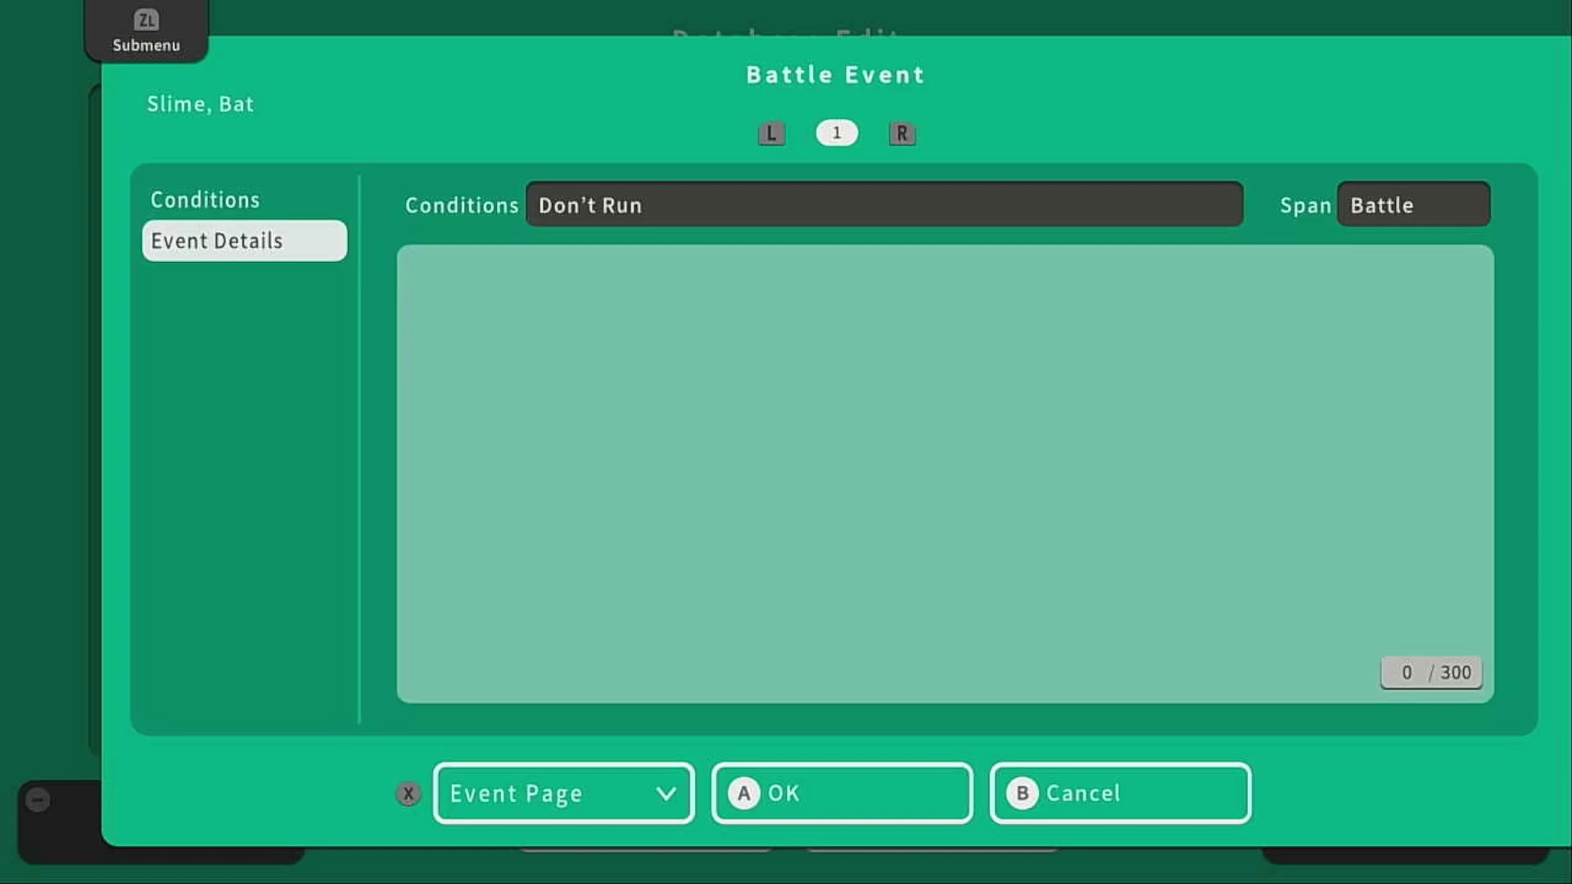
{"action": "key", "text": "Up"}
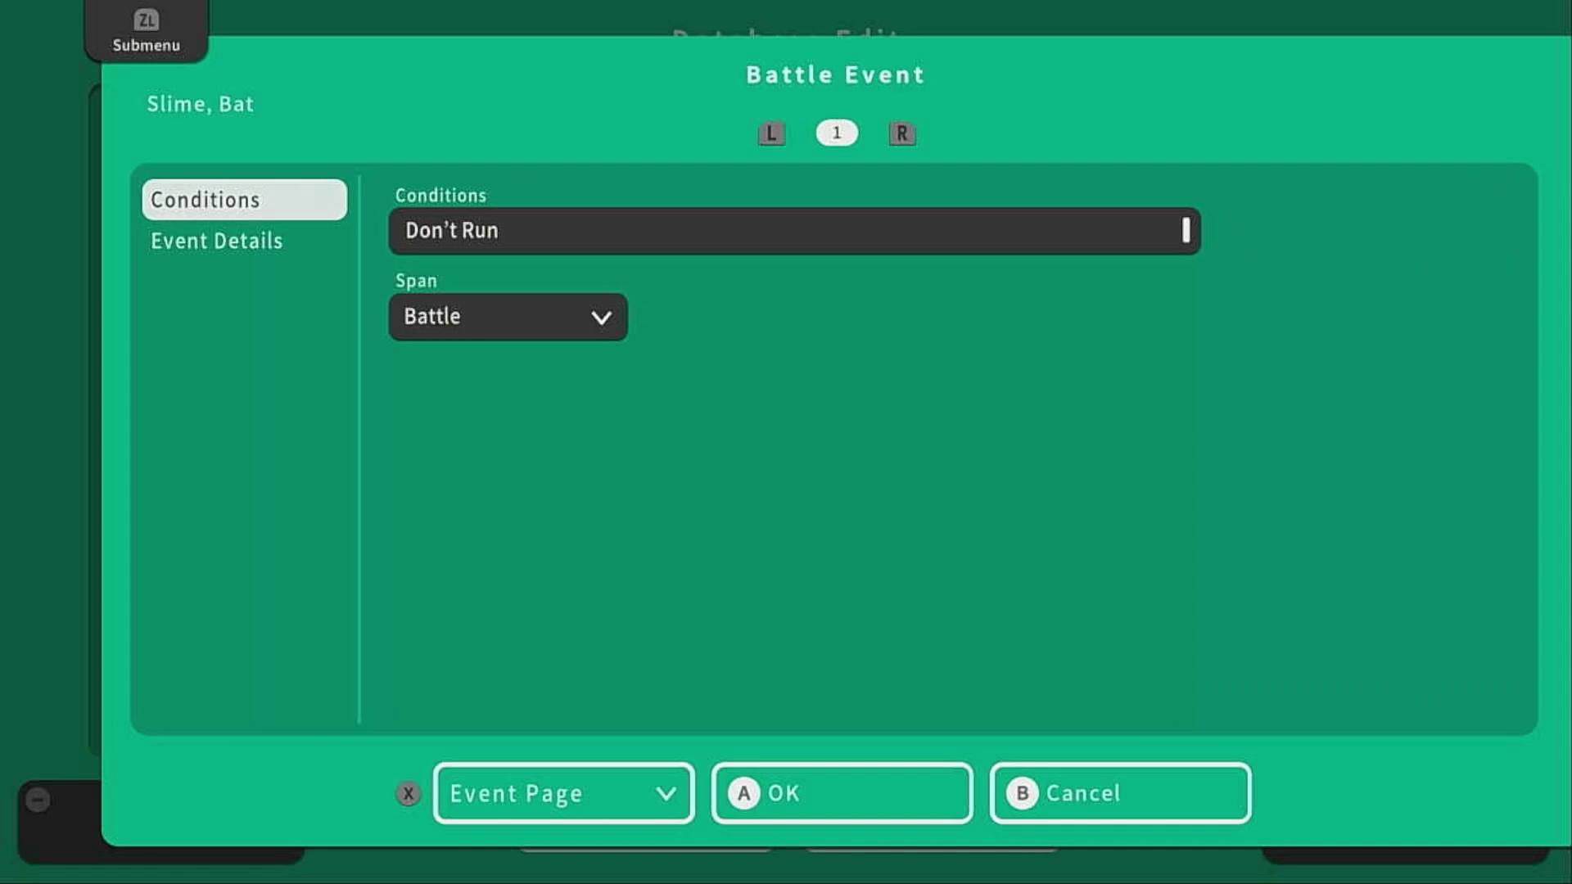
Try the Turns condition for the battle event, and switch it off again
{"action": "key", "text": "Right"}
{"action": "key", "text": "Return"}
{"action": "key", "text": "Down"}
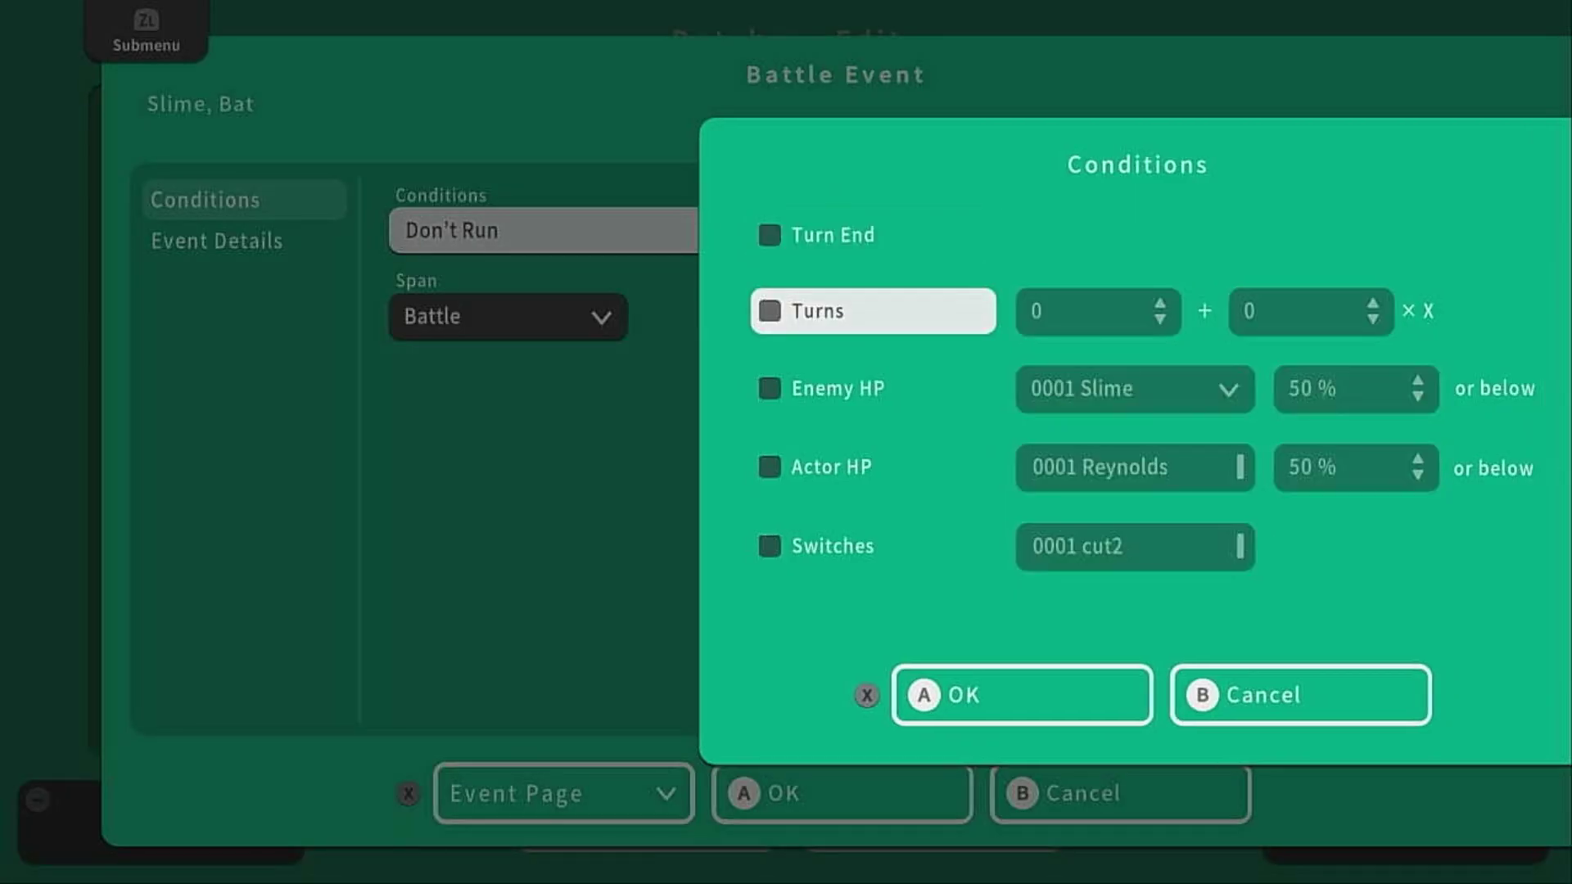
{"action": "key", "text": "Return"}
{"action": "key", "text": "Right"}
{"action": "key", "text": "Left"}
{"action": "key", "text": "Return"}
Try the Enemy HP and Actor HP conditions at 50 % or below, and leave the battle event's condition settings
{"action": "key", "text": "Down"}
{"action": "key", "text": "Return"}
{"action": "key", "text": "Right"}
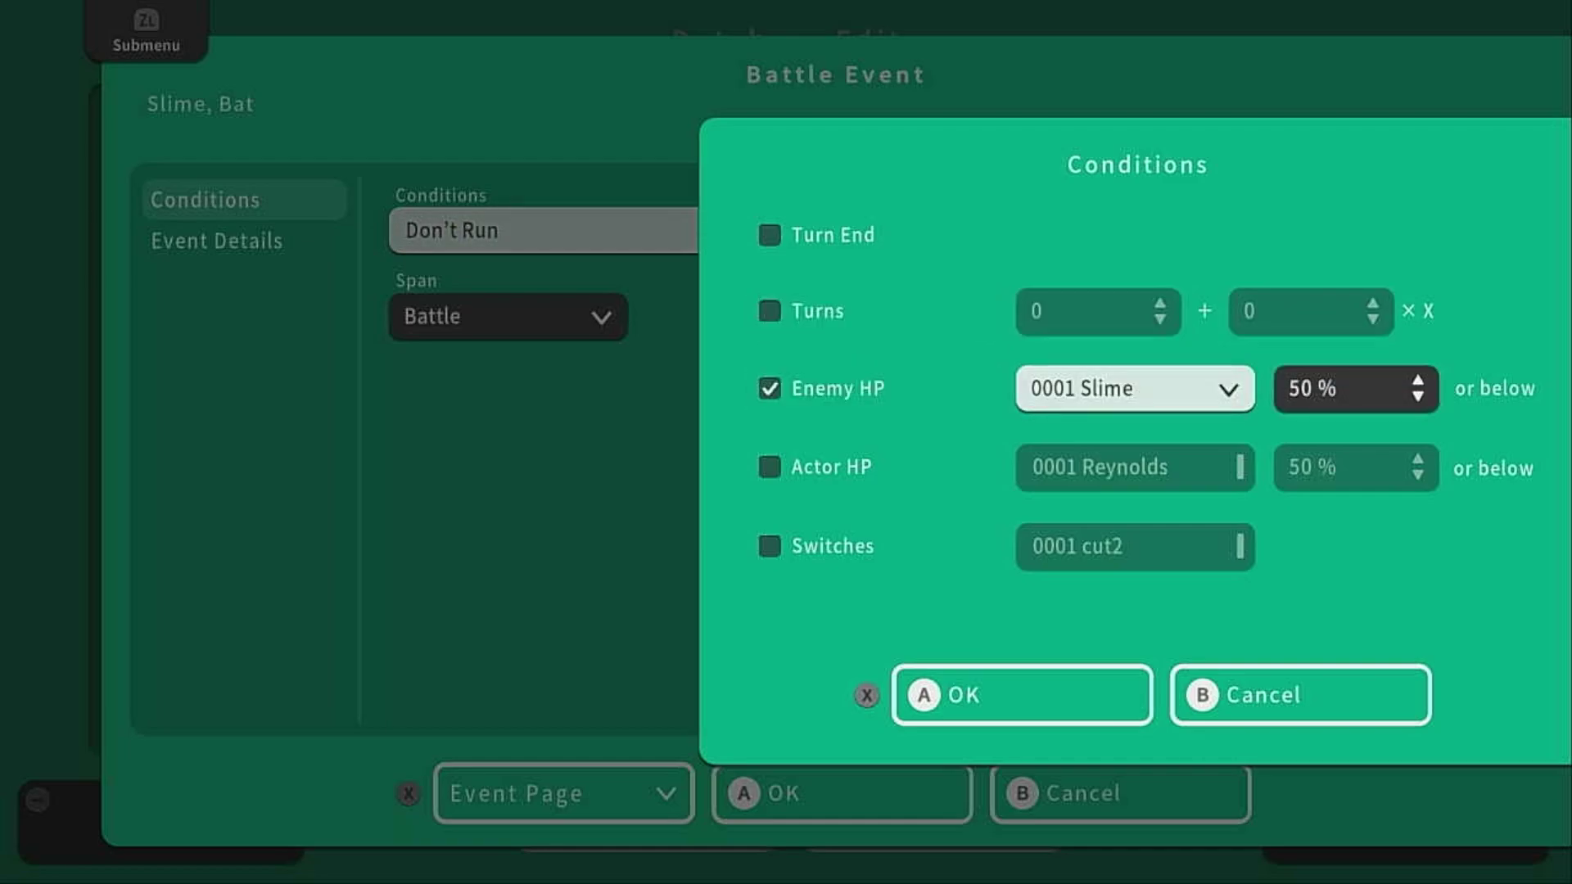
{"action": "key", "text": "Right"}
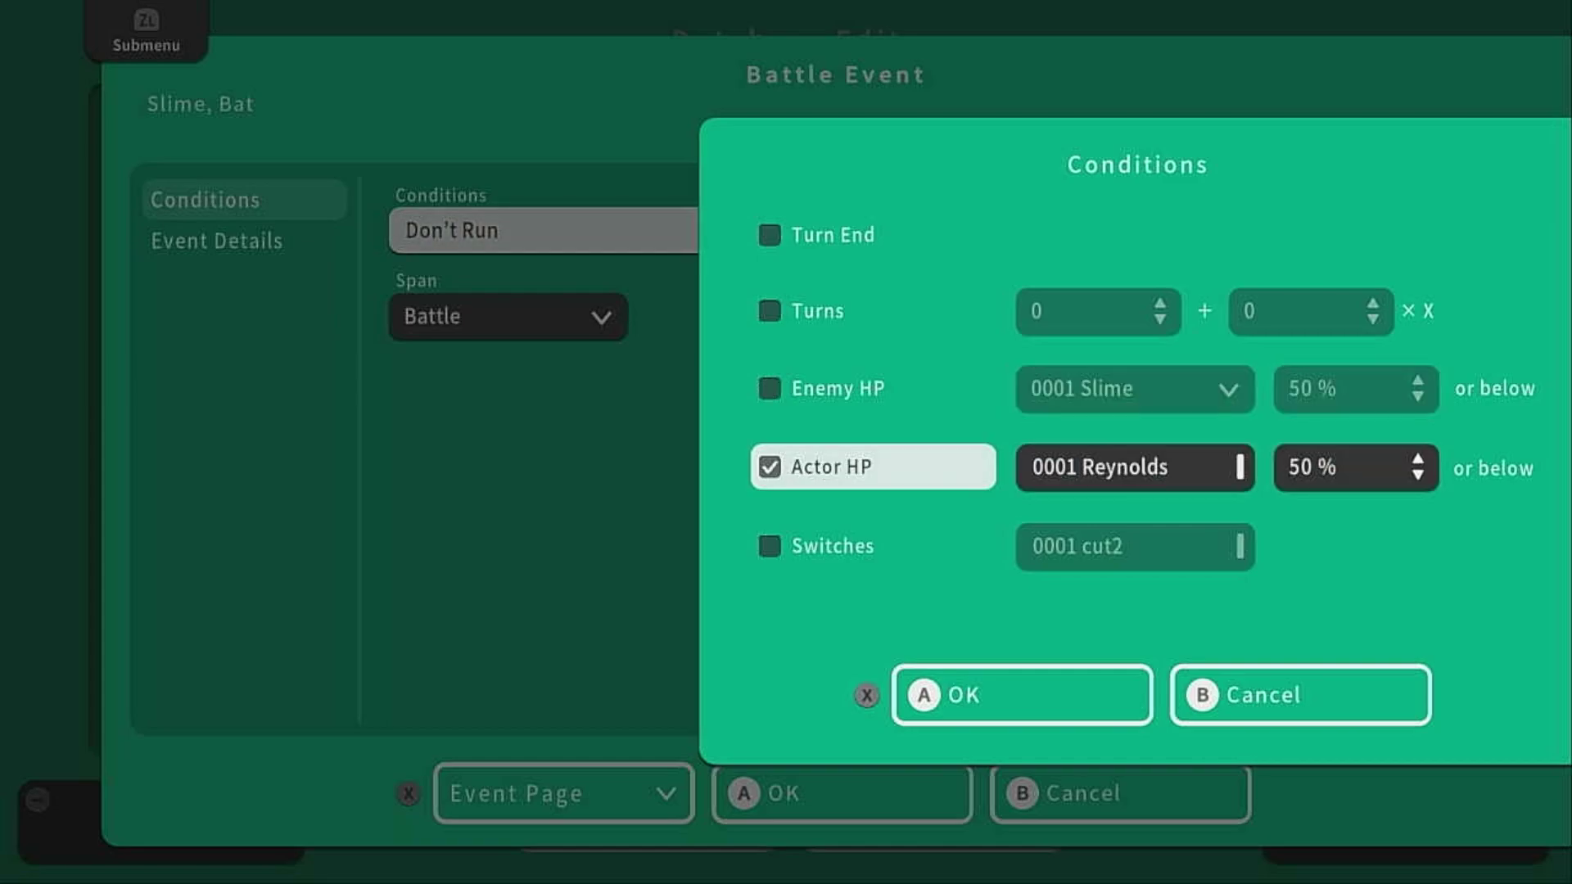
{"action": "key", "text": "Right"}
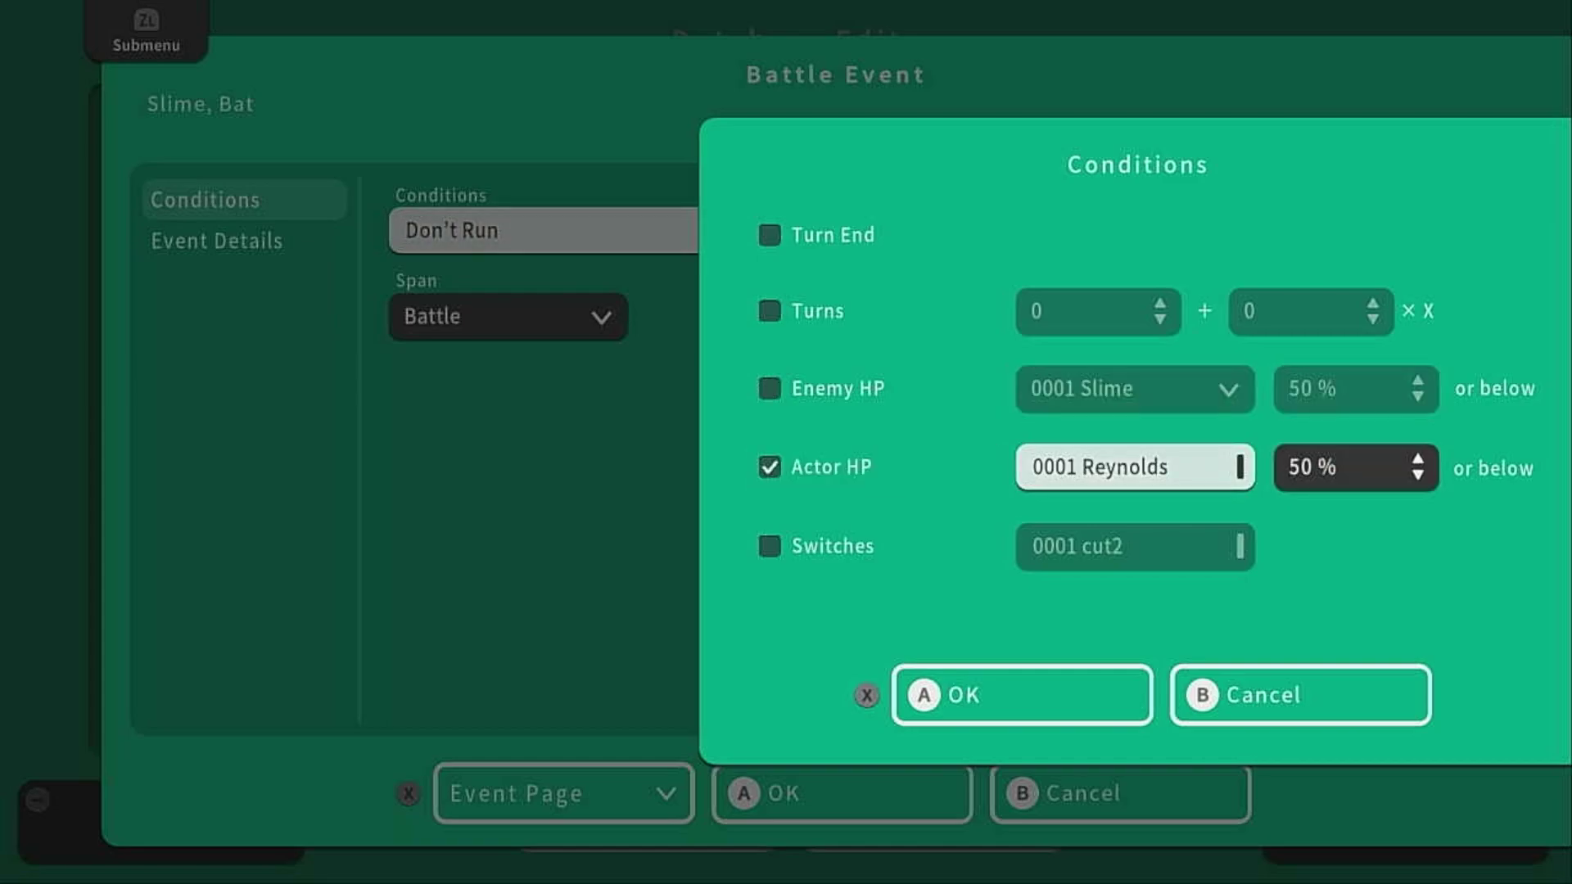
{"action": "key", "text": "Right"}
{"action": "key", "text": "Left"}
{"action": "key", "text": "Left"}
{"action": "key", "text": "x"}
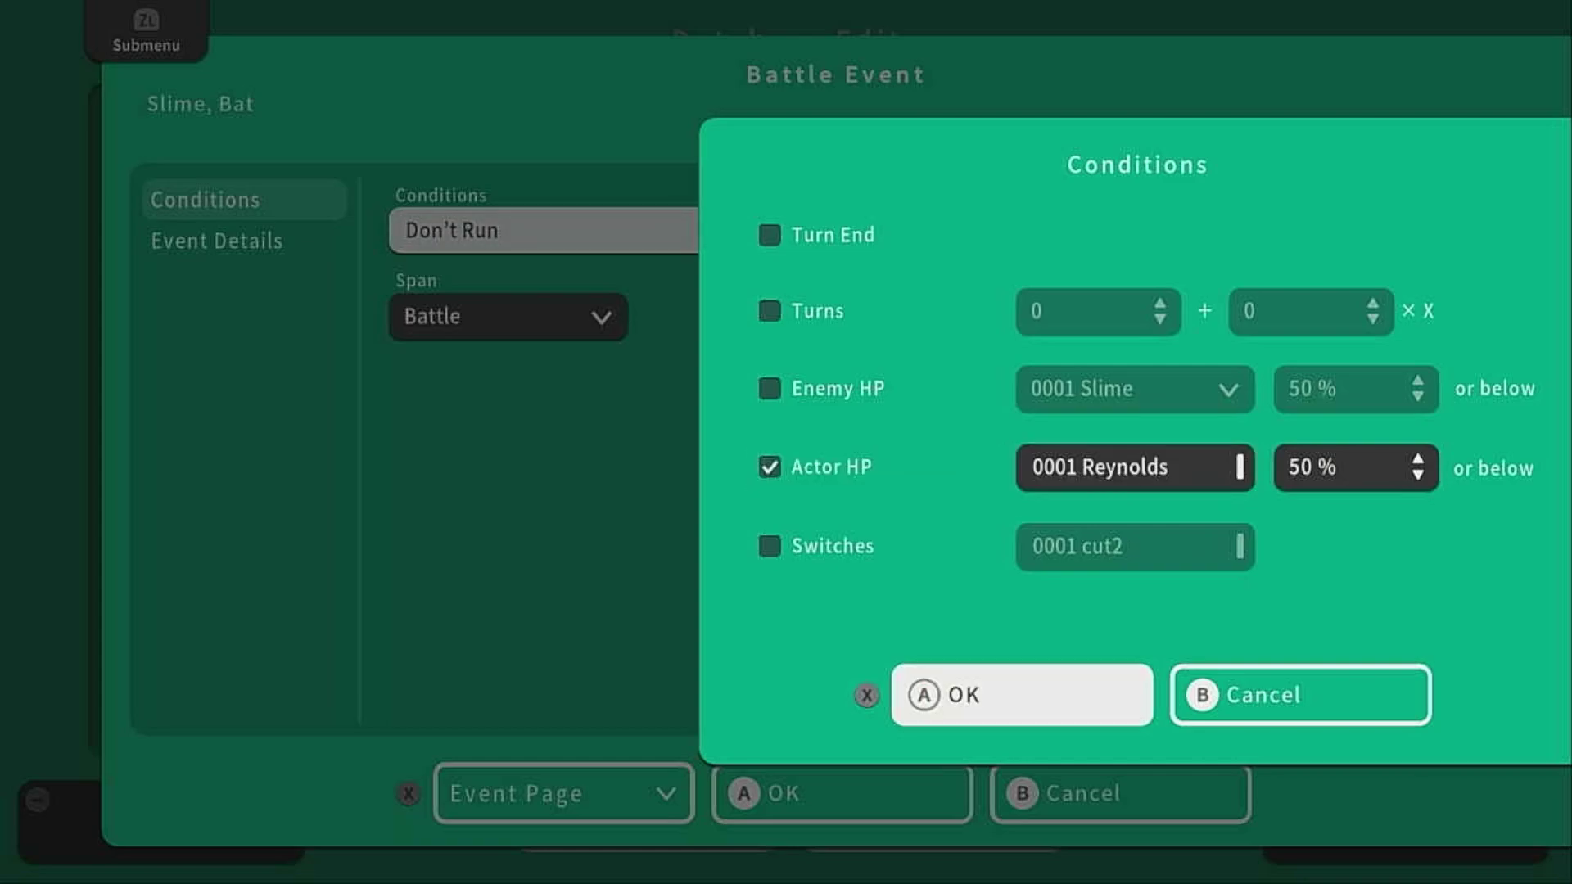
{"action": "key", "text": "Return"}
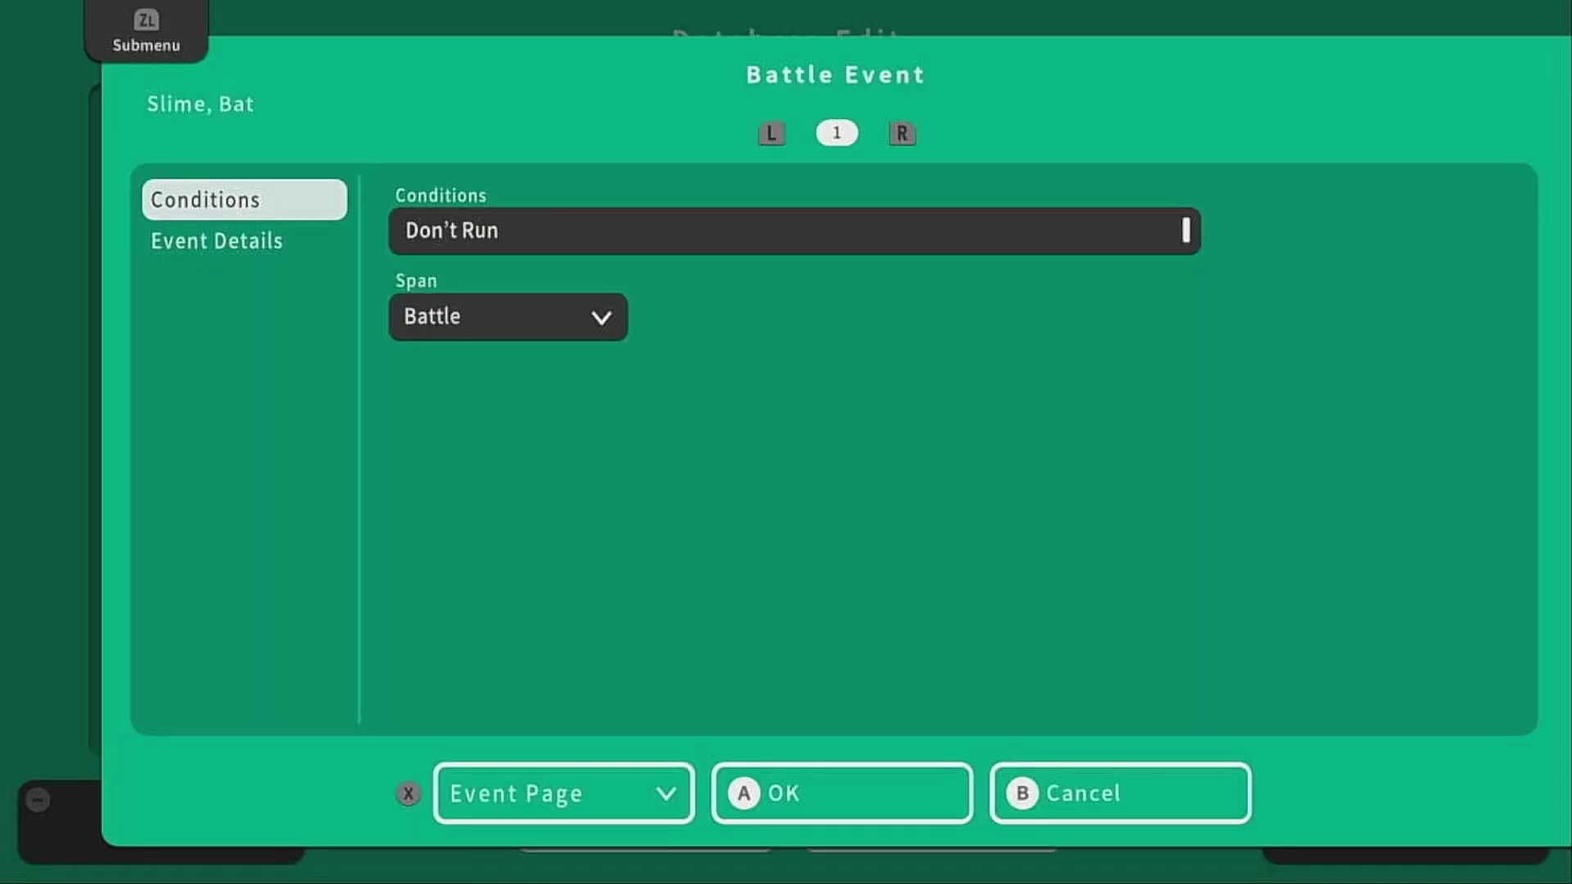
Open a new command in the battle event's Event Details and examine the Battle commands for changing enemy HP, MP, TP and state
{"action": "key", "text": "Down"}
{"action": "key", "text": "Right"}
{"action": "key", "text": "Return"}
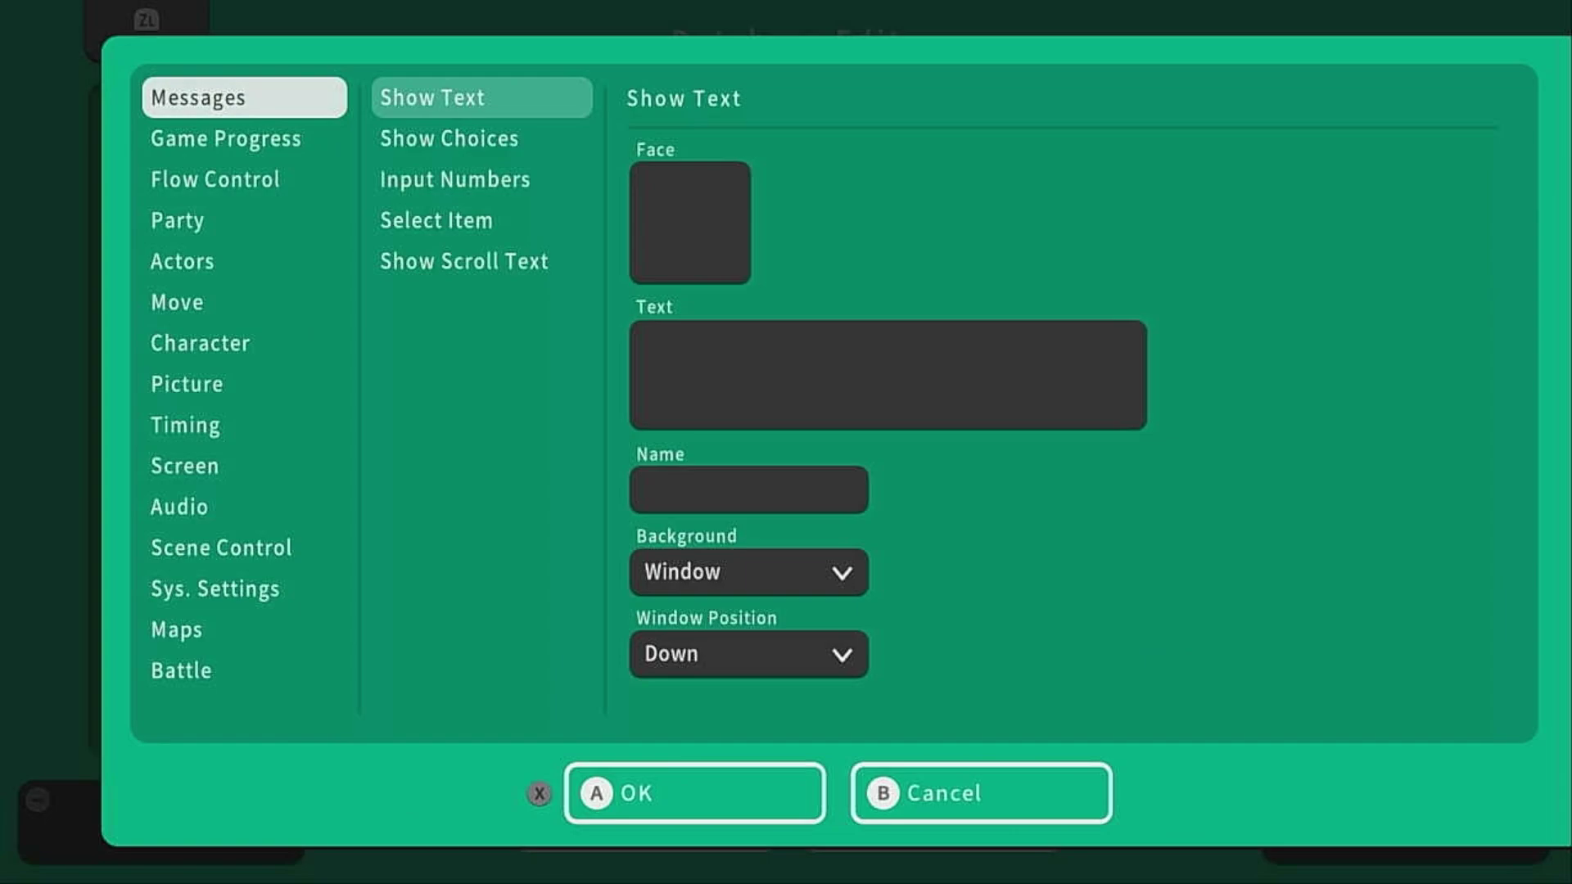
{"action": "key", "text": "Escape"}
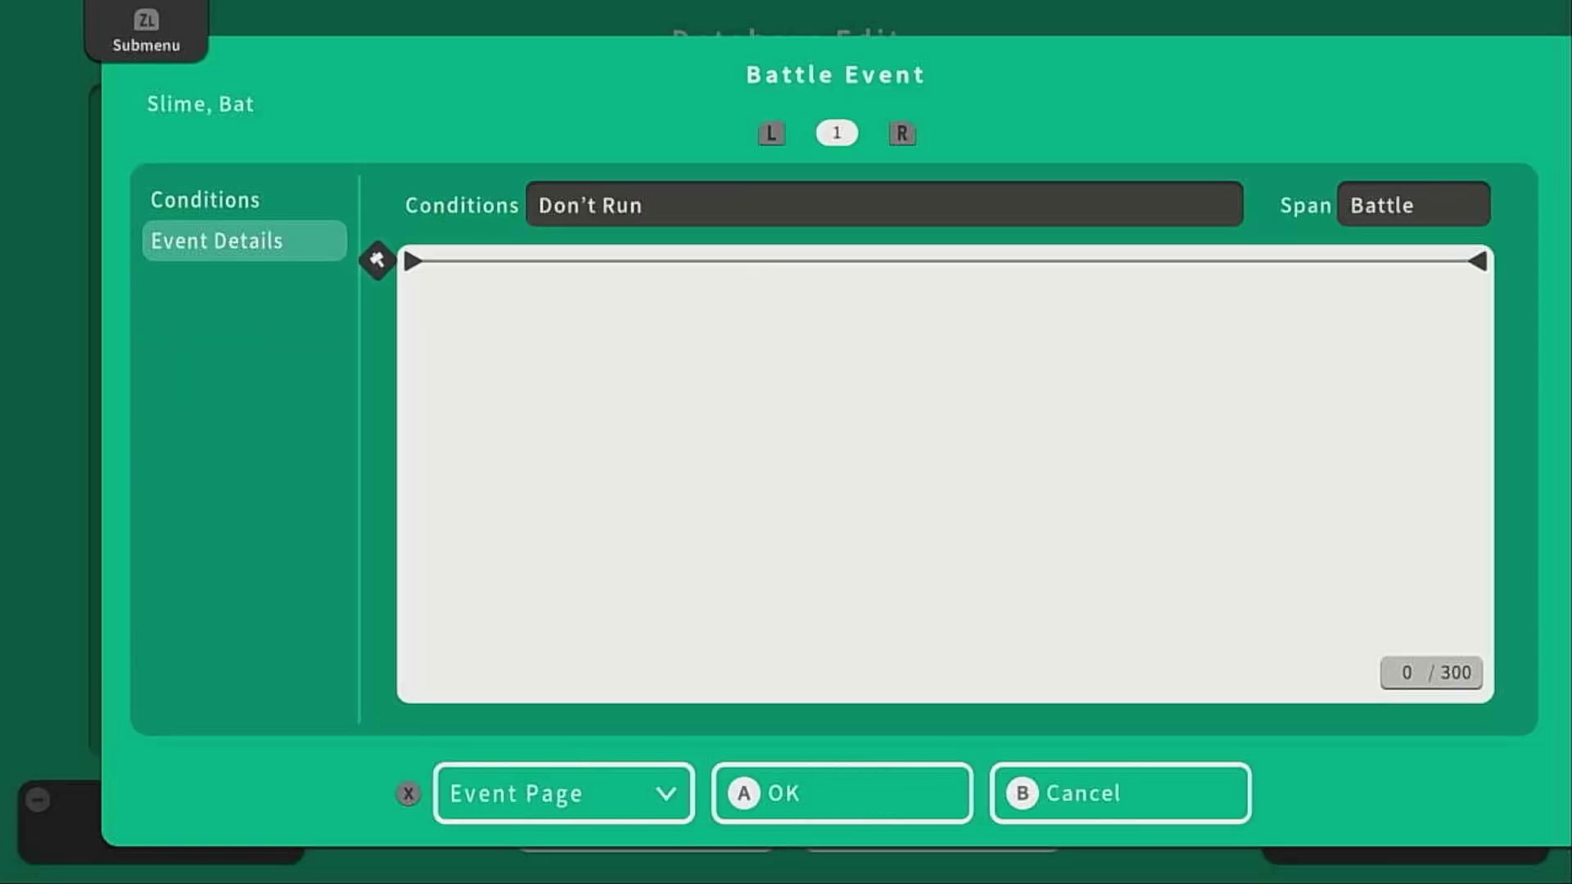
{"action": "key", "text": "Return"}
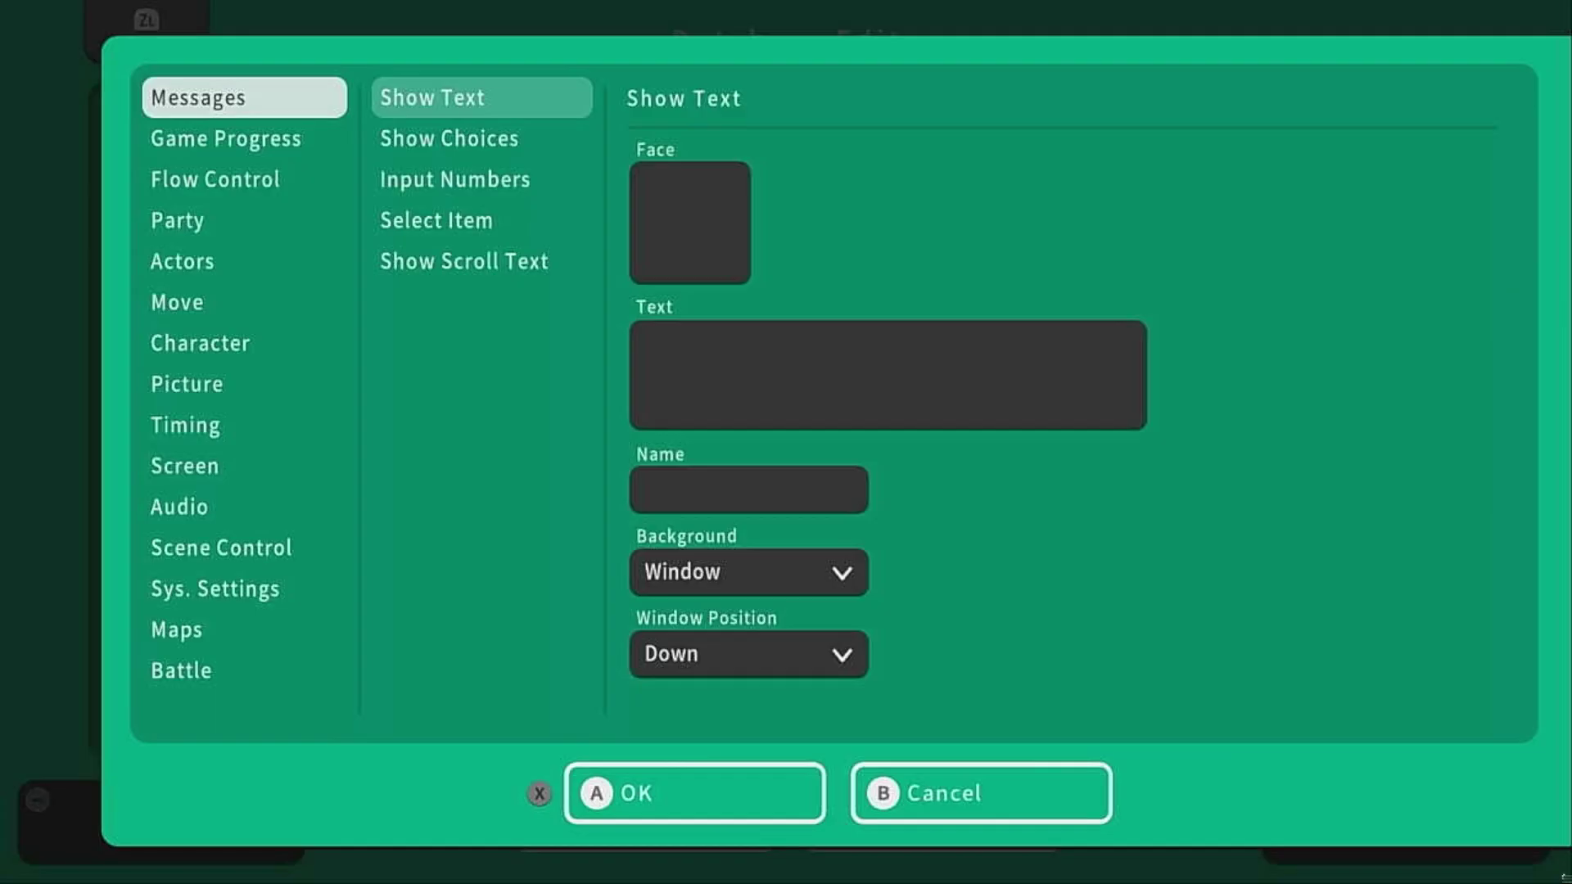
{"action": "key", "text": "Up"}
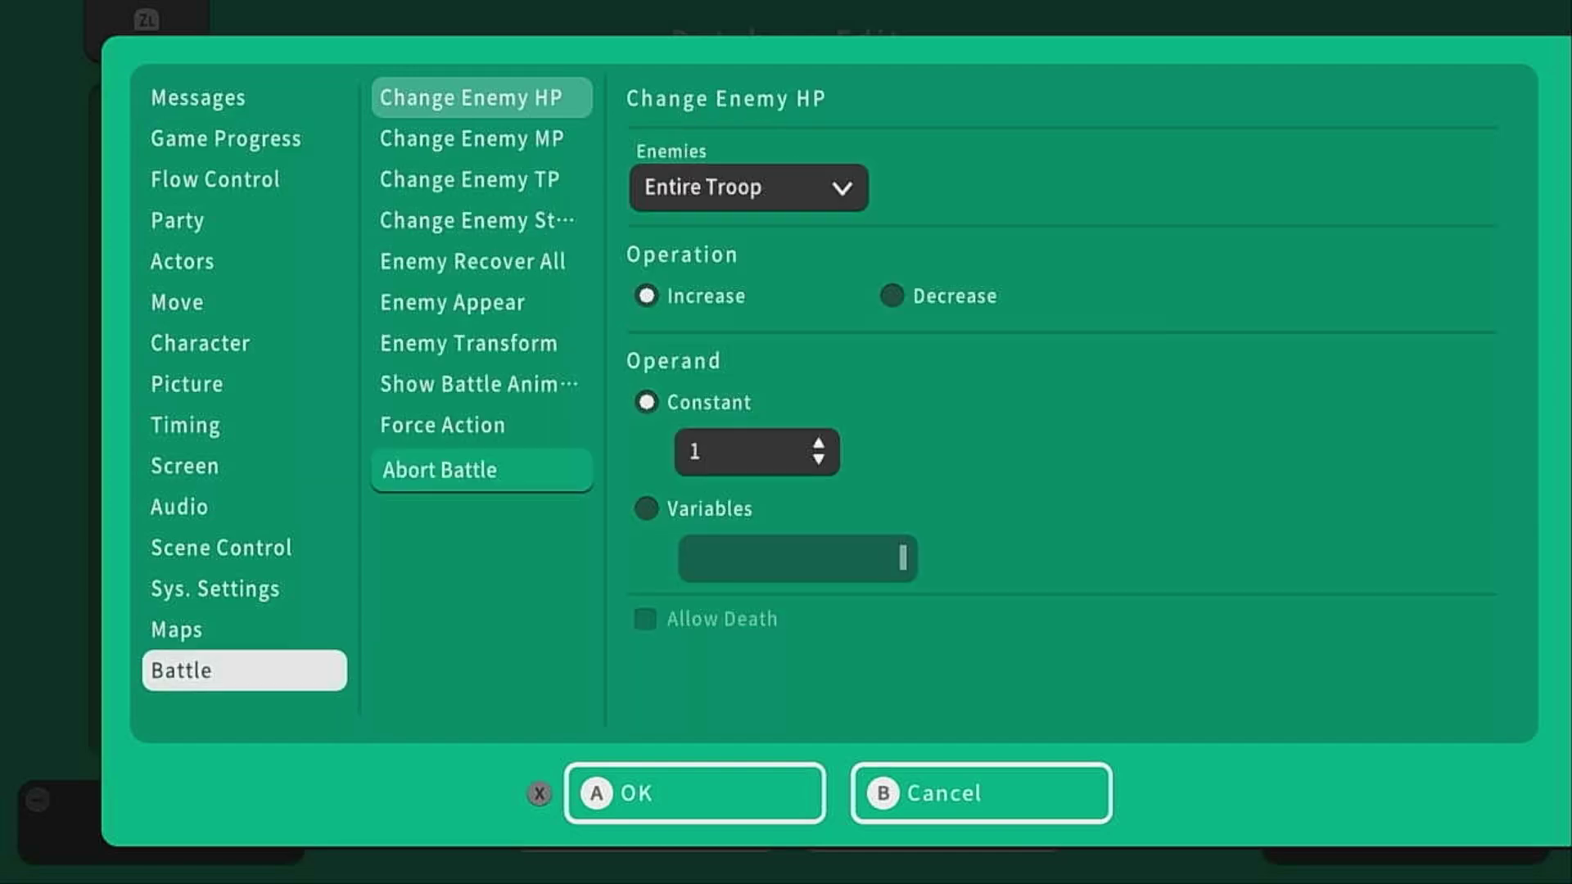
{"action": "key", "text": "Right"}
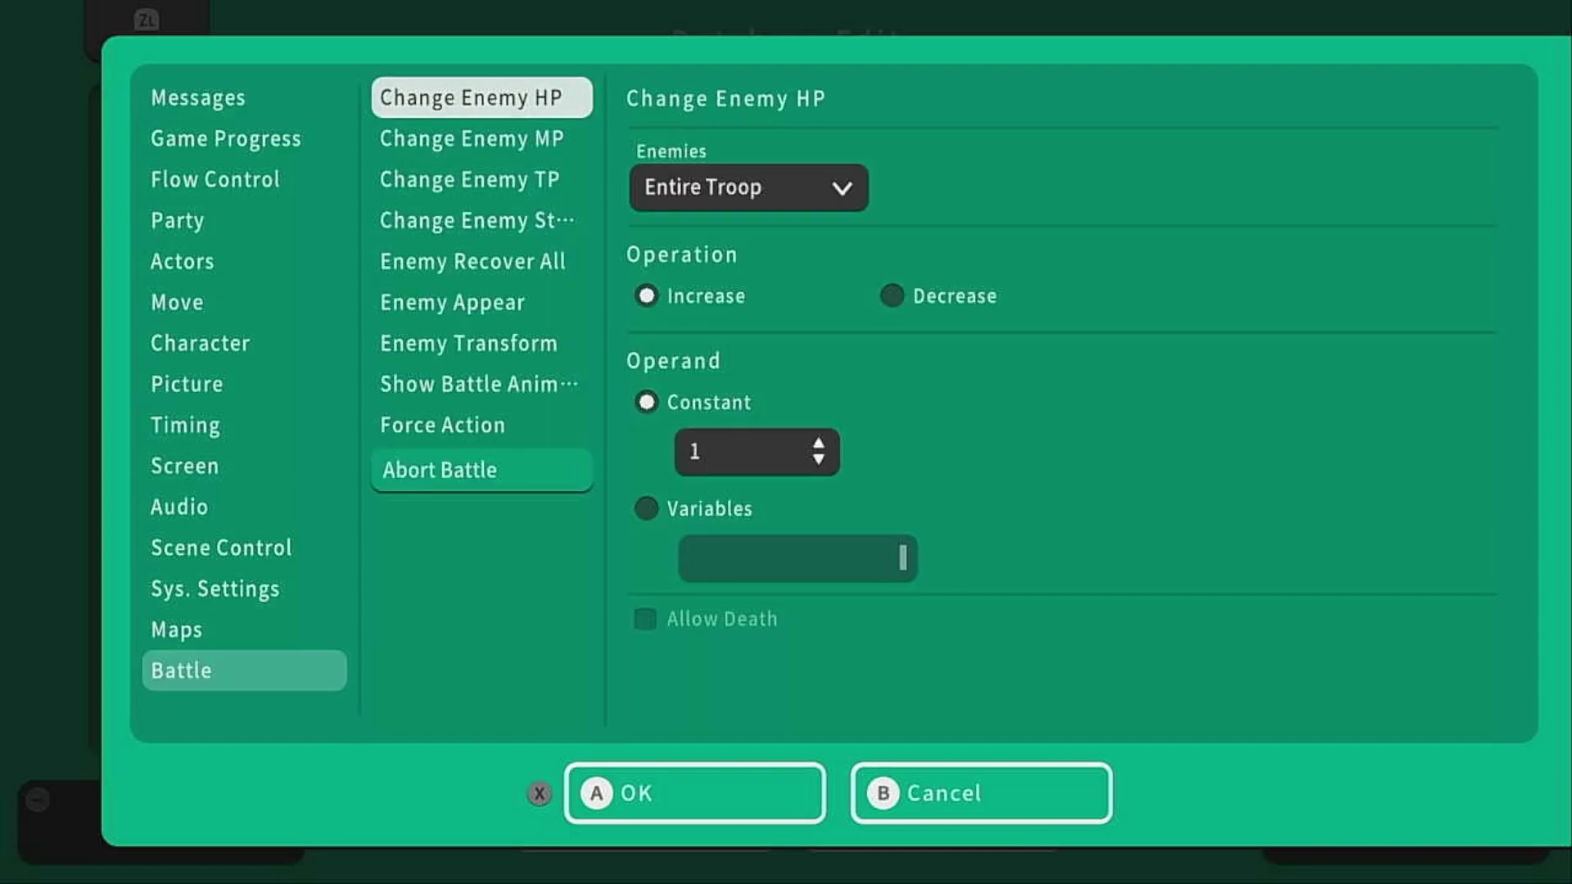
{"action": "key", "text": "Down"}
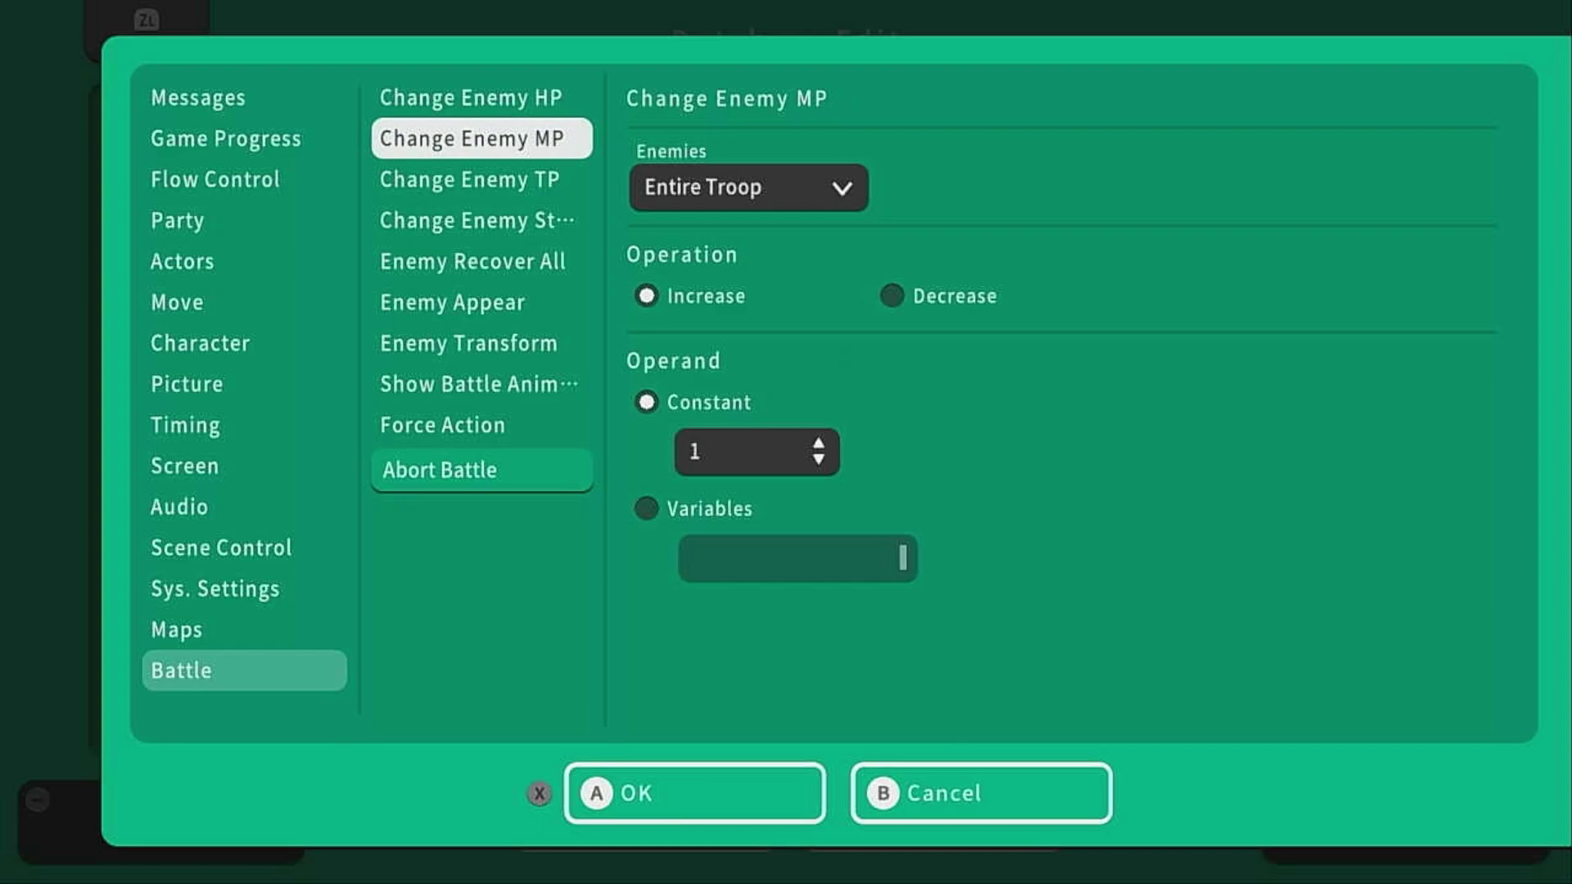
{"action": "key", "text": "Down"}
{"action": "key", "text": "Down"}
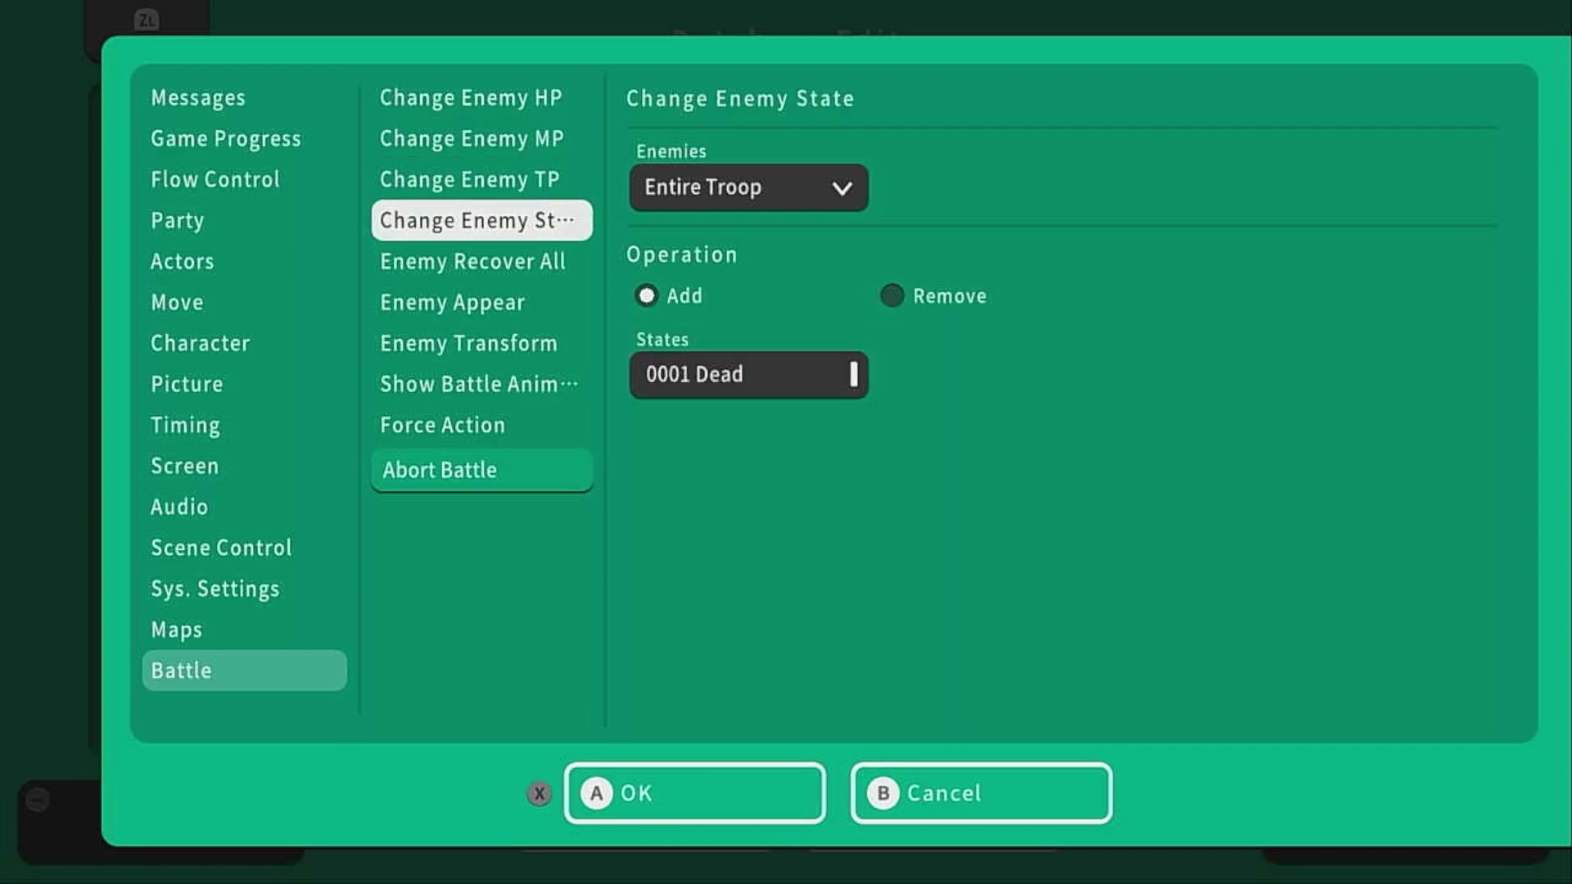
Examine the Enemy Recover All and Enemy Appear commands, including the list of enemies that can be made to appear
{"action": "key", "text": "Down"}
{"action": "key", "text": "Right"}
{"action": "key", "text": "Left"}
{"action": "key", "text": "Down"}
{"action": "key", "text": "Right"}
{"action": "key", "text": "Return"}
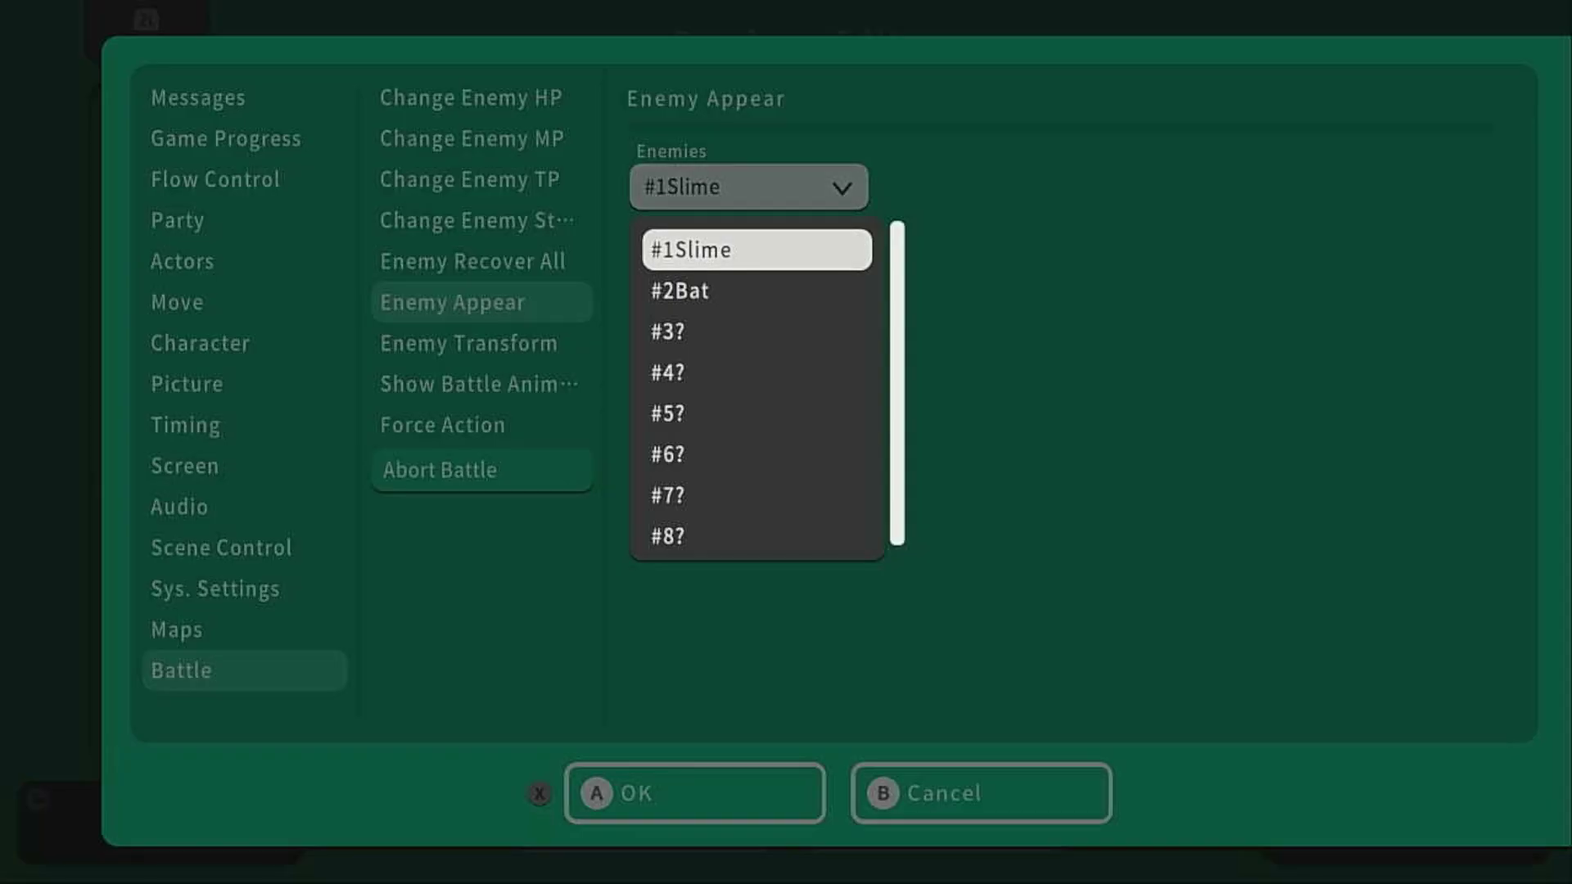
{"action": "key", "text": "Down"}
{"action": "key", "text": "Down"}
{"action": "key", "text": "Escape"}
{"action": "key", "text": "Left"}
Examine the settings of the Enemy Transform and Show Battle Animation commands
{"action": "key", "text": "Down"}
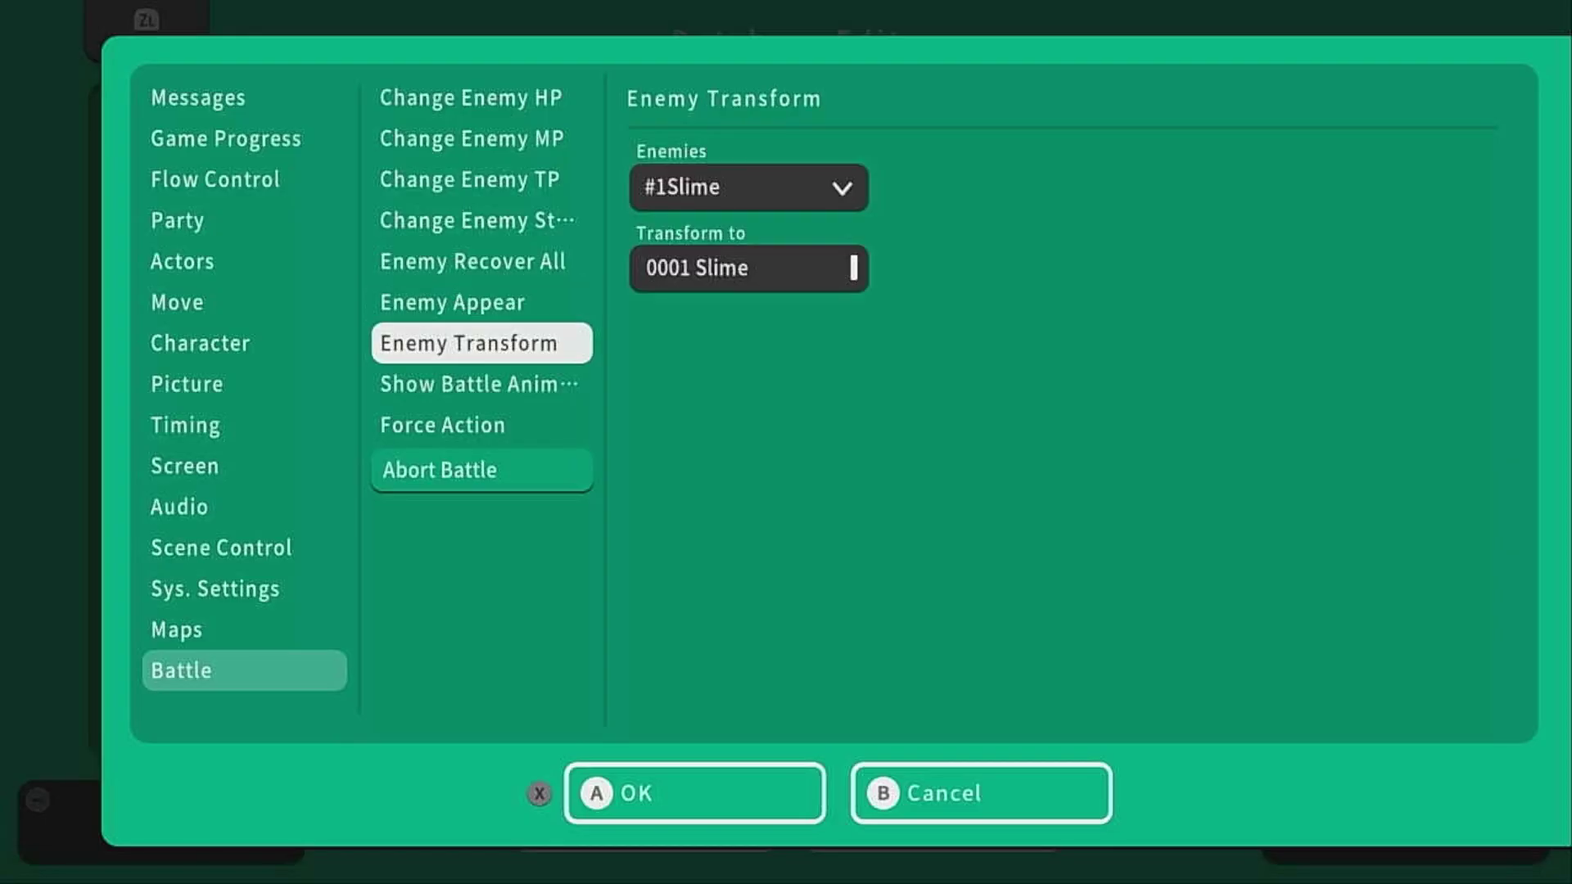
{"action": "key", "text": "Right"}
{"action": "key", "text": "Down"}
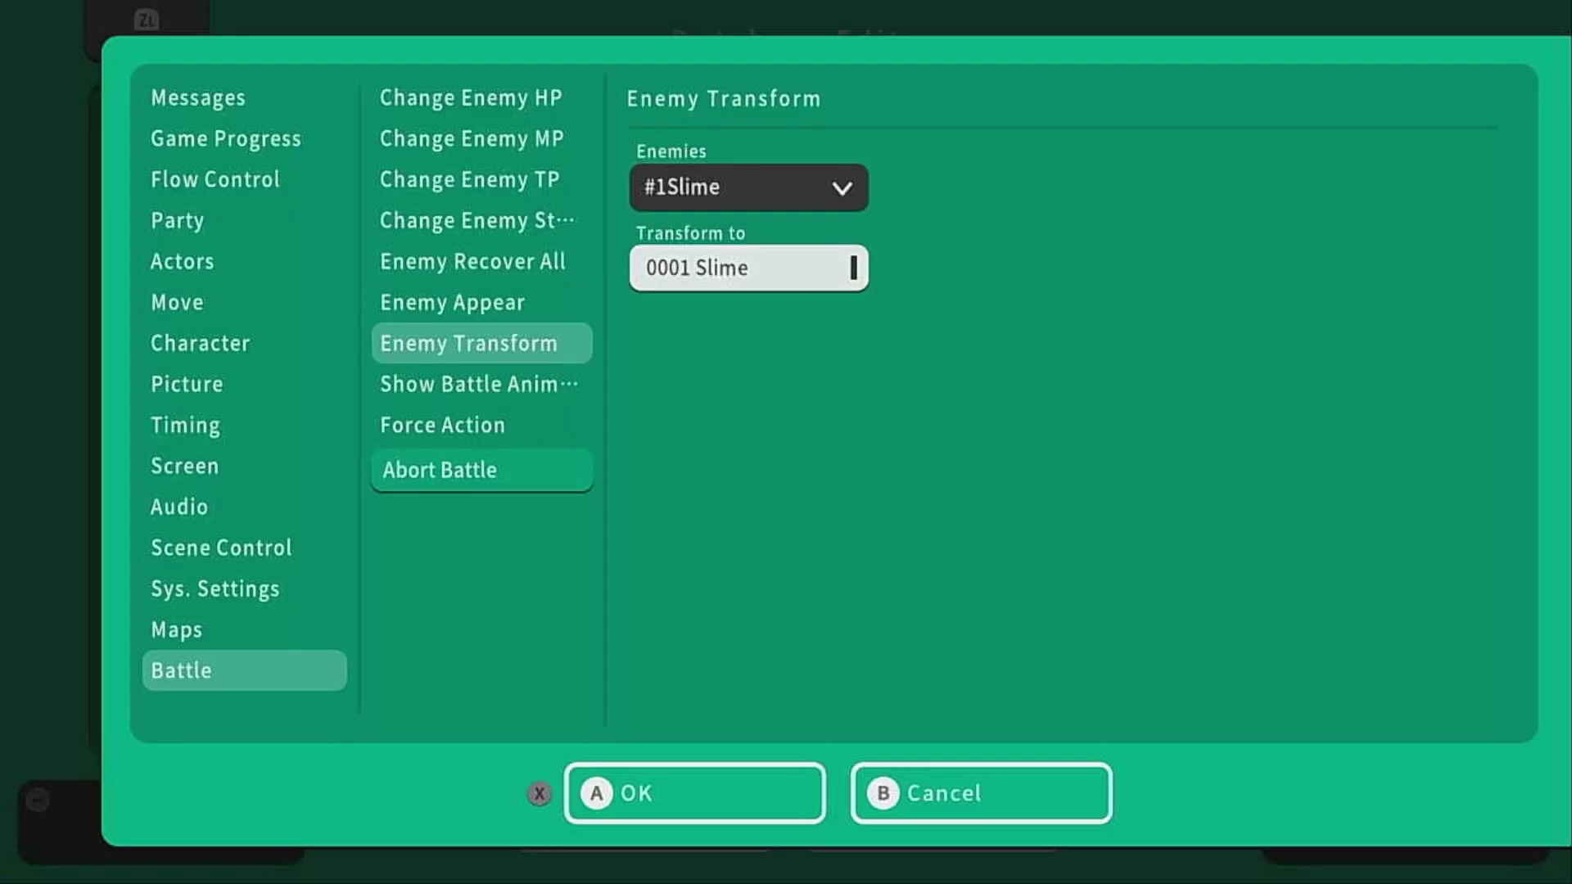
{"action": "key", "text": "Left"}
{"action": "key", "text": "Down"}
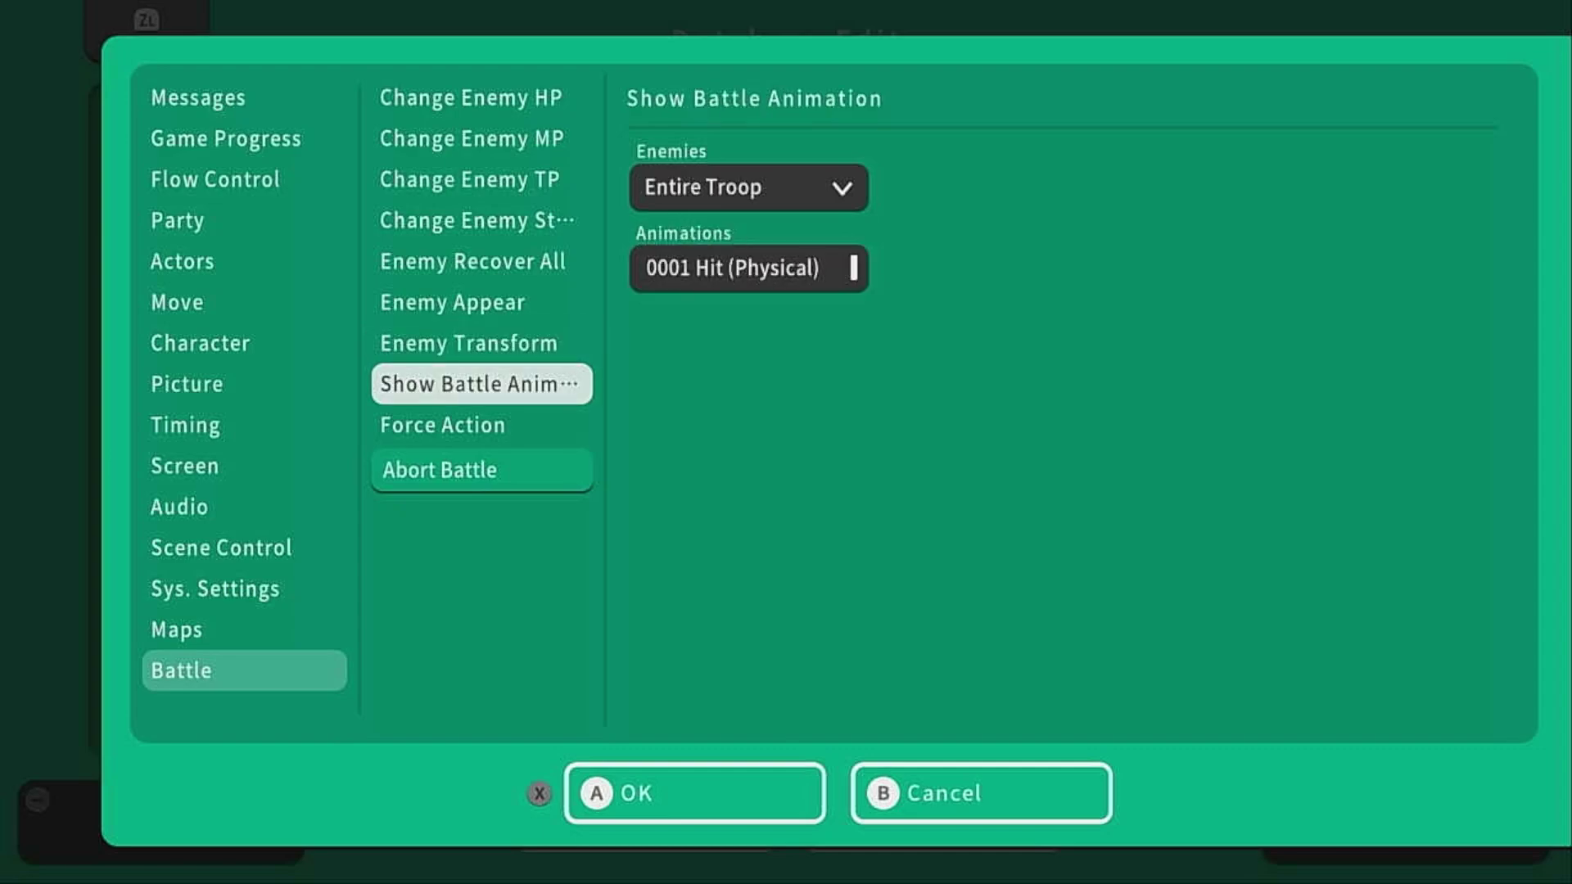
Review the Battle commands back up to Change Enemy HP, and leave the battle event without adding a command
{"action": "key", "text": "Up"}
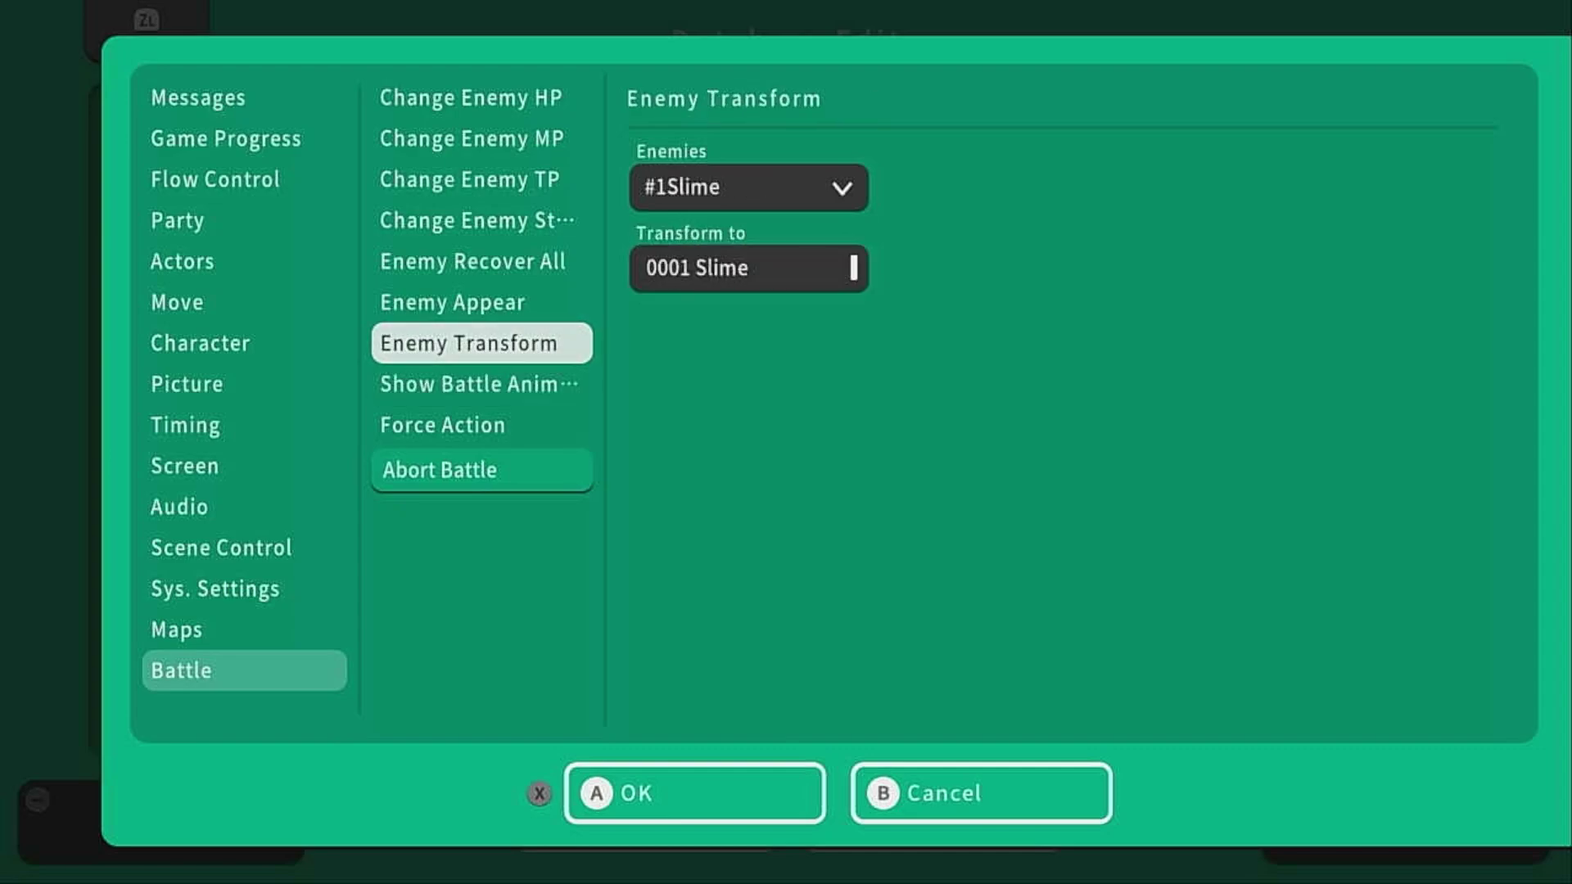
{"action": "key", "text": "Up"}
{"action": "key", "text": "Up"}
{"action": "key", "text": "Up"}
{"action": "key", "text": "Up"}
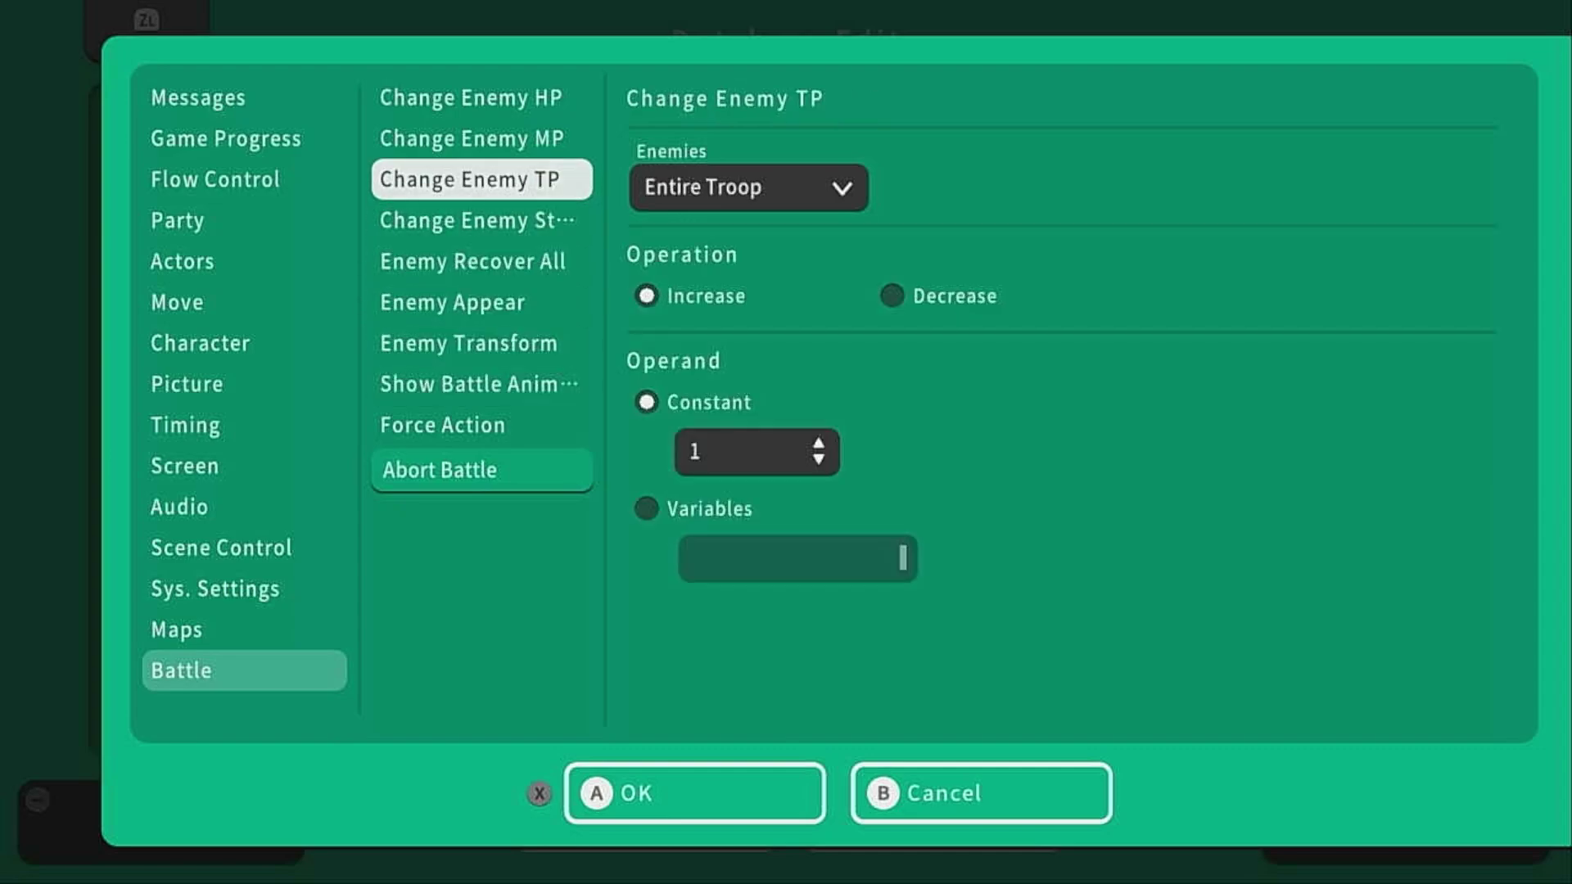
{"action": "key", "text": "Up"}
{"action": "key", "text": "Up"}
{"action": "key", "text": "Escape"}
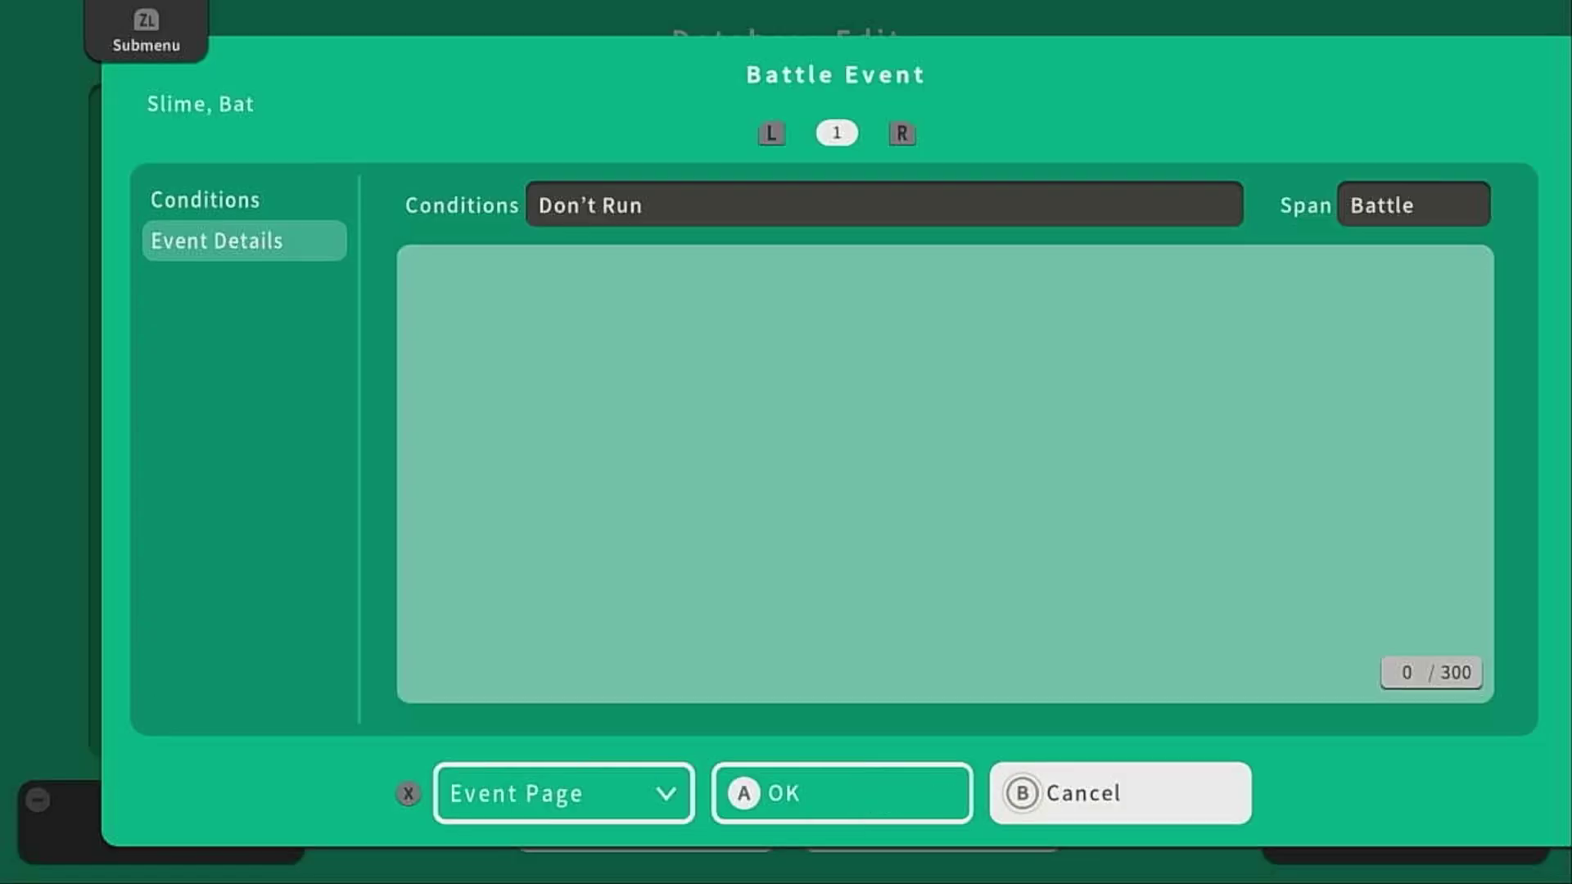
{"action": "key", "text": "Escape"}
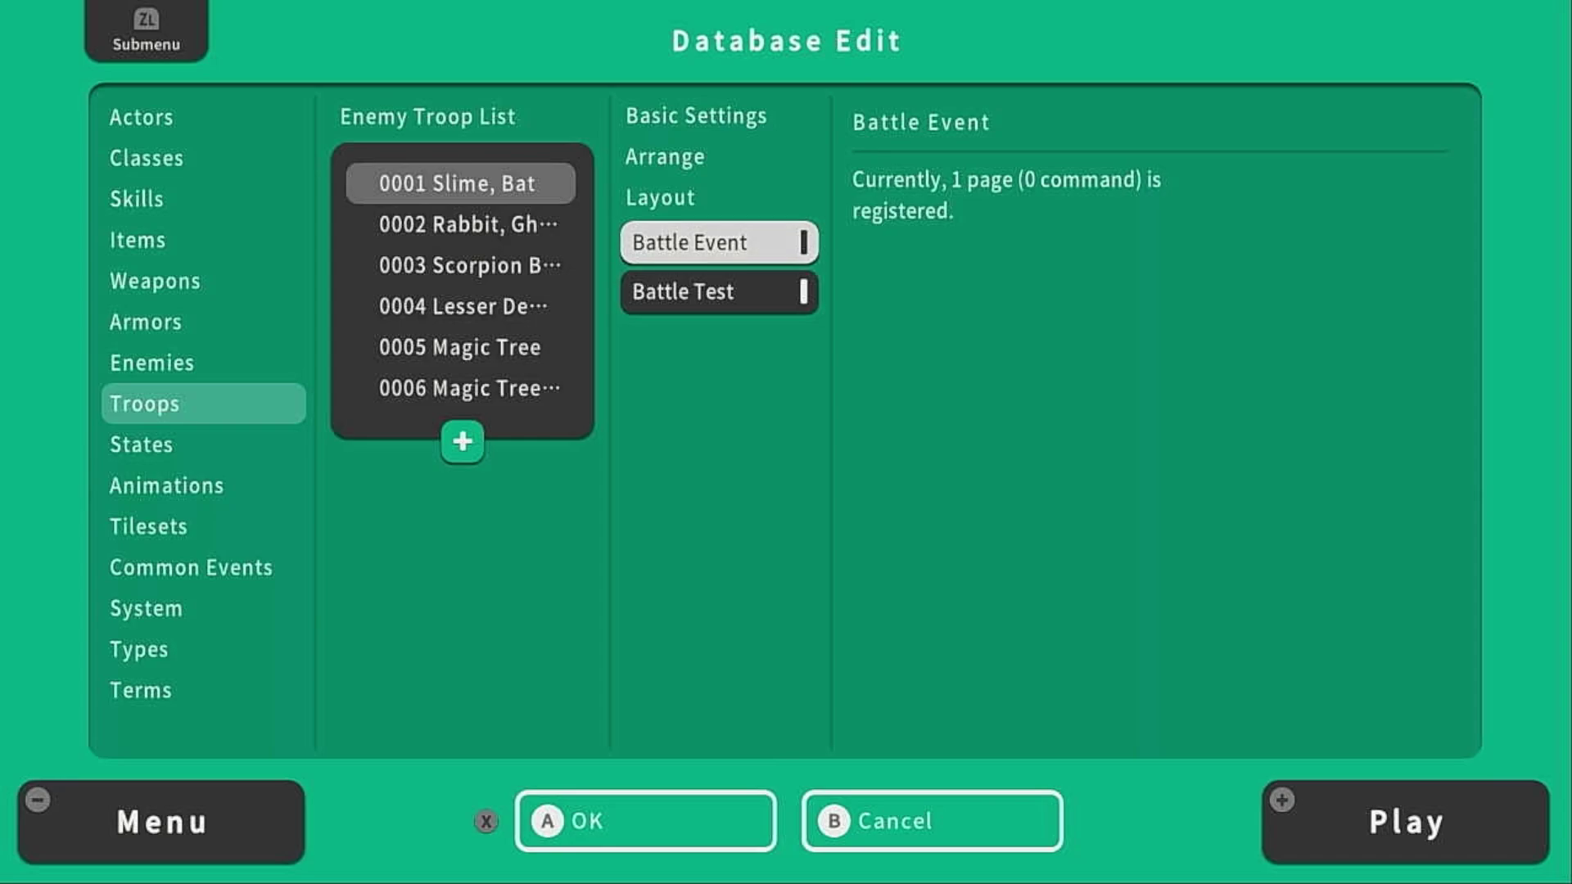
Open the Slime, Bat troop's Battle Test and examine the party slots, level and equipment settings of the first actor
{"action": "key", "text": "Down"}
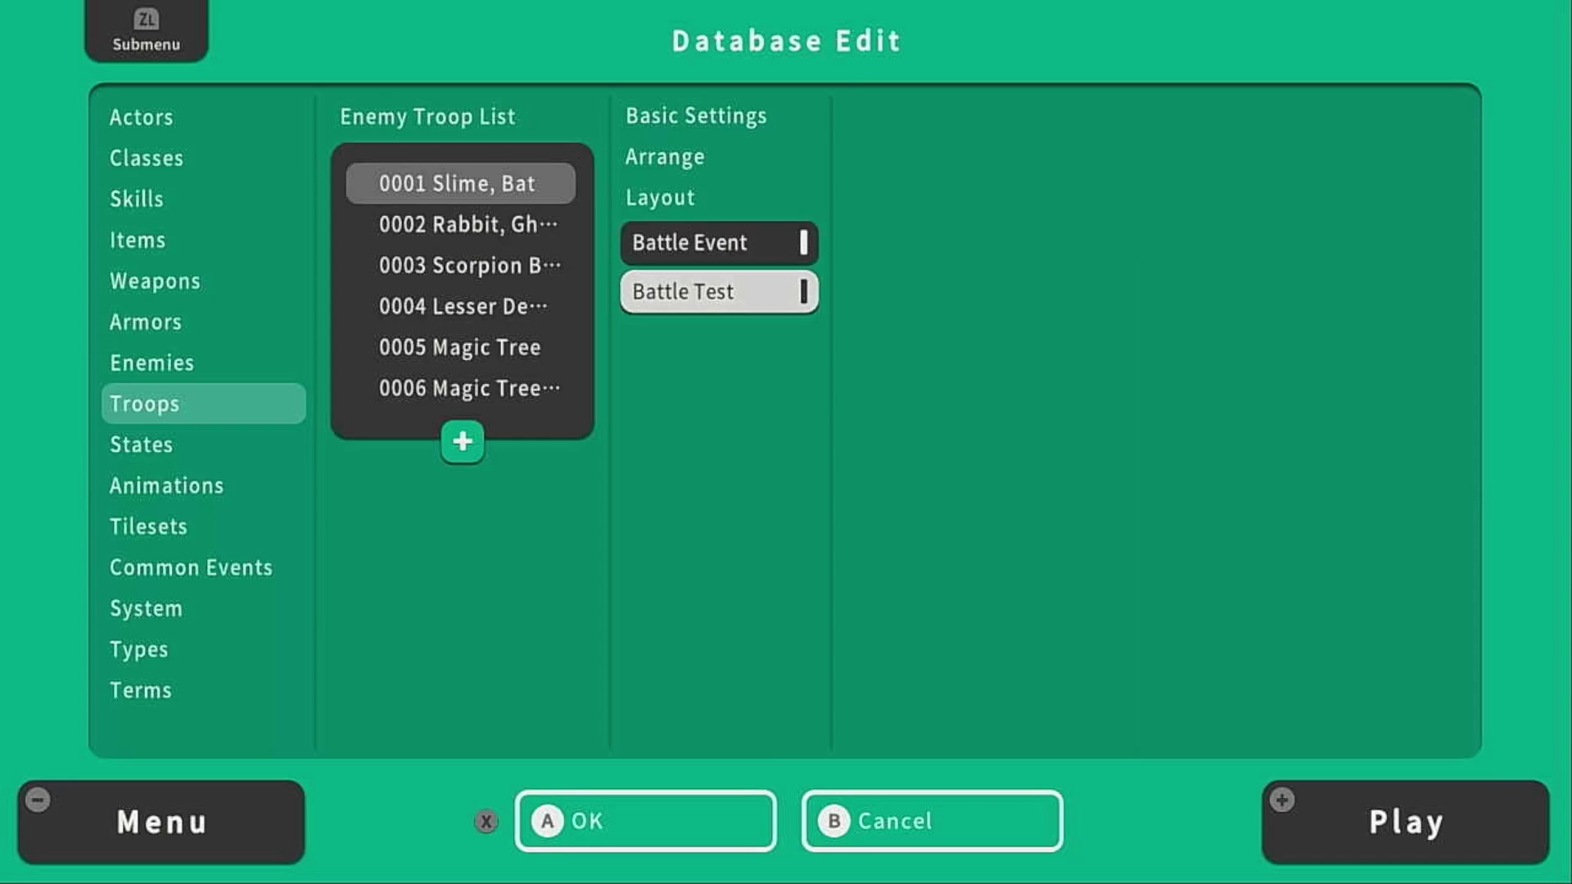
{"action": "key", "text": "Return"}
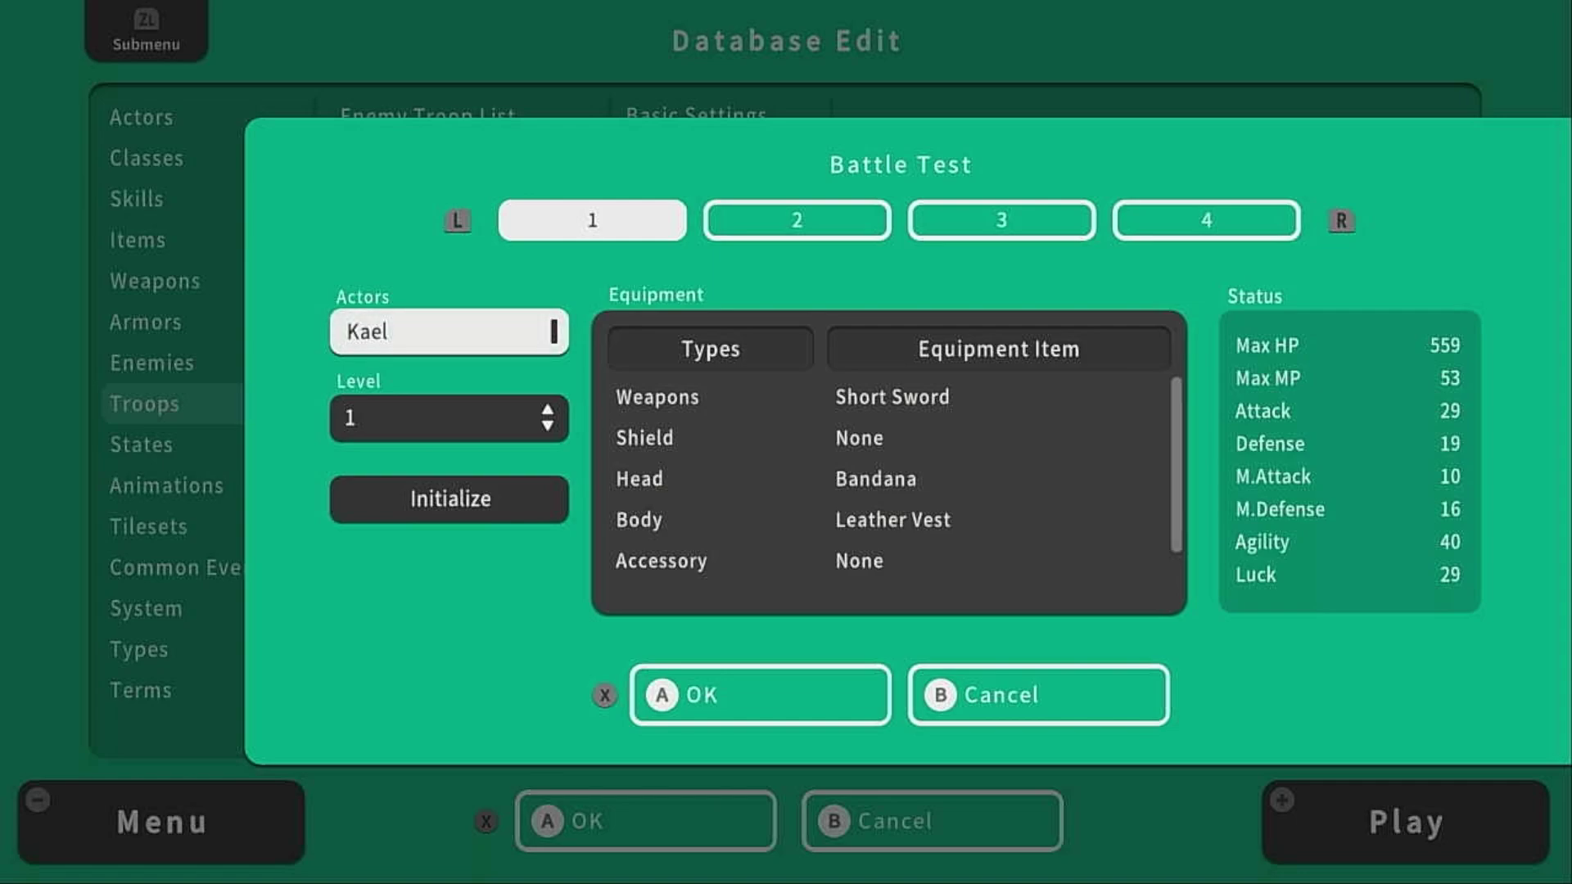
{"action": "key", "text": "r"}
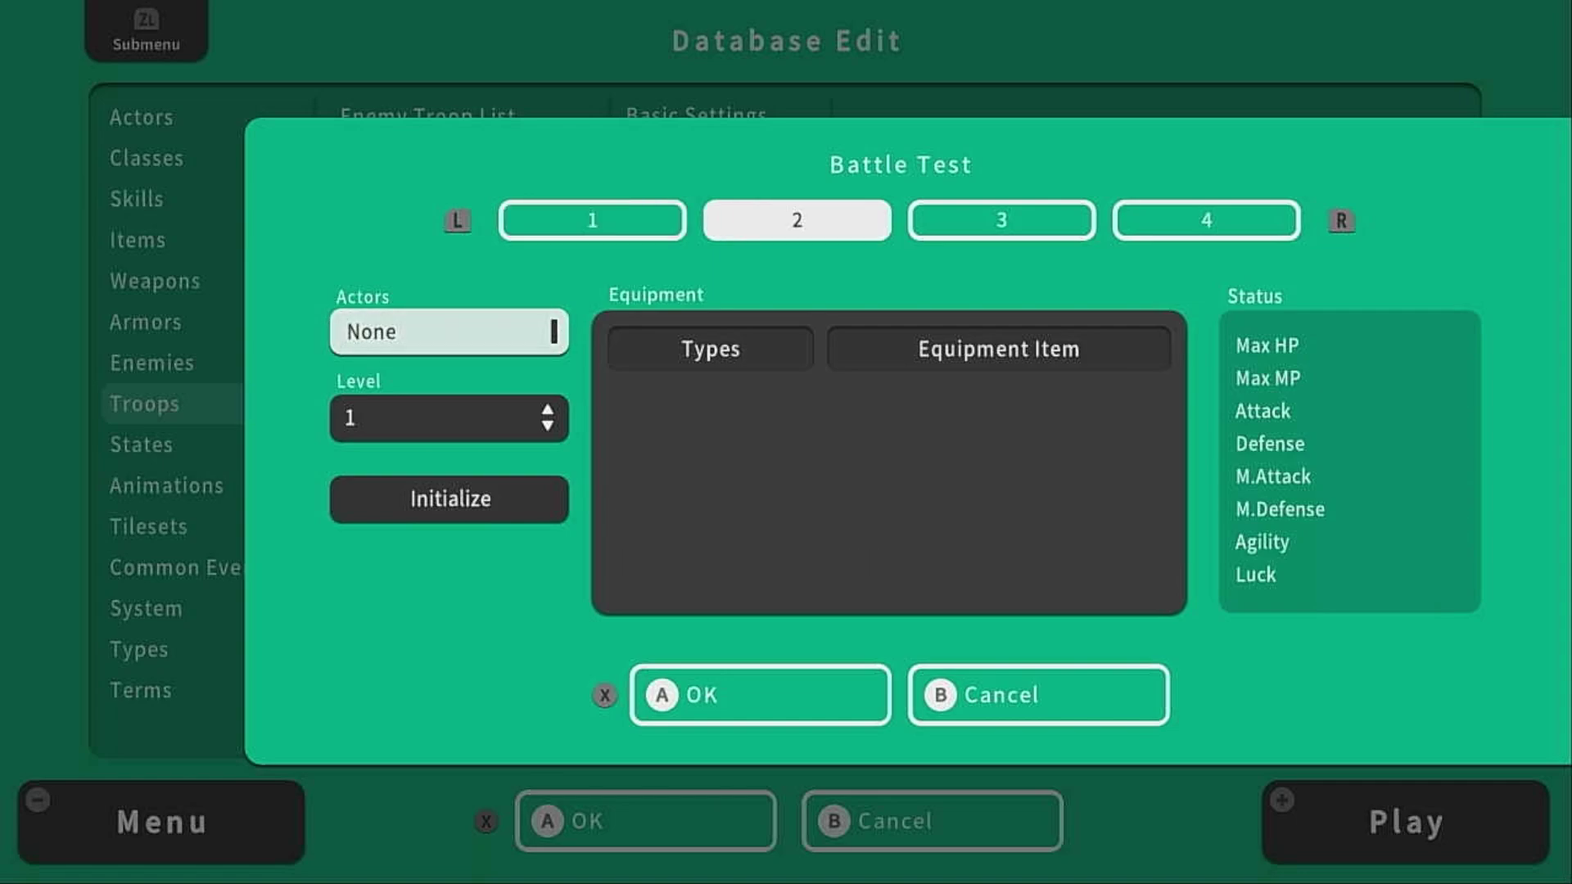
{"action": "key", "text": "l"}
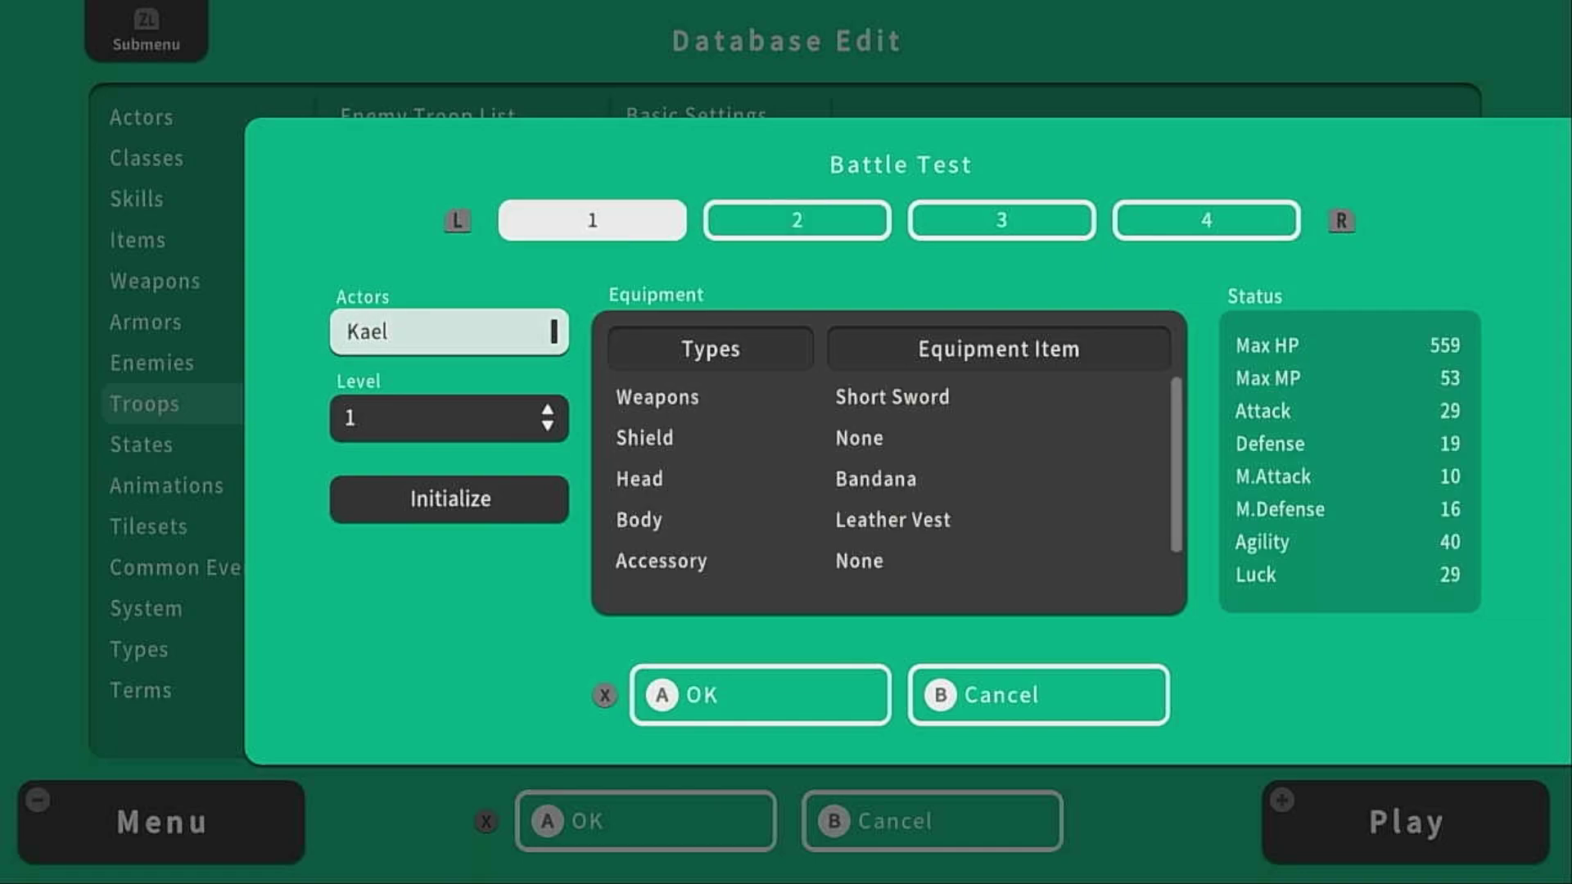
{"action": "key", "text": "Down"}
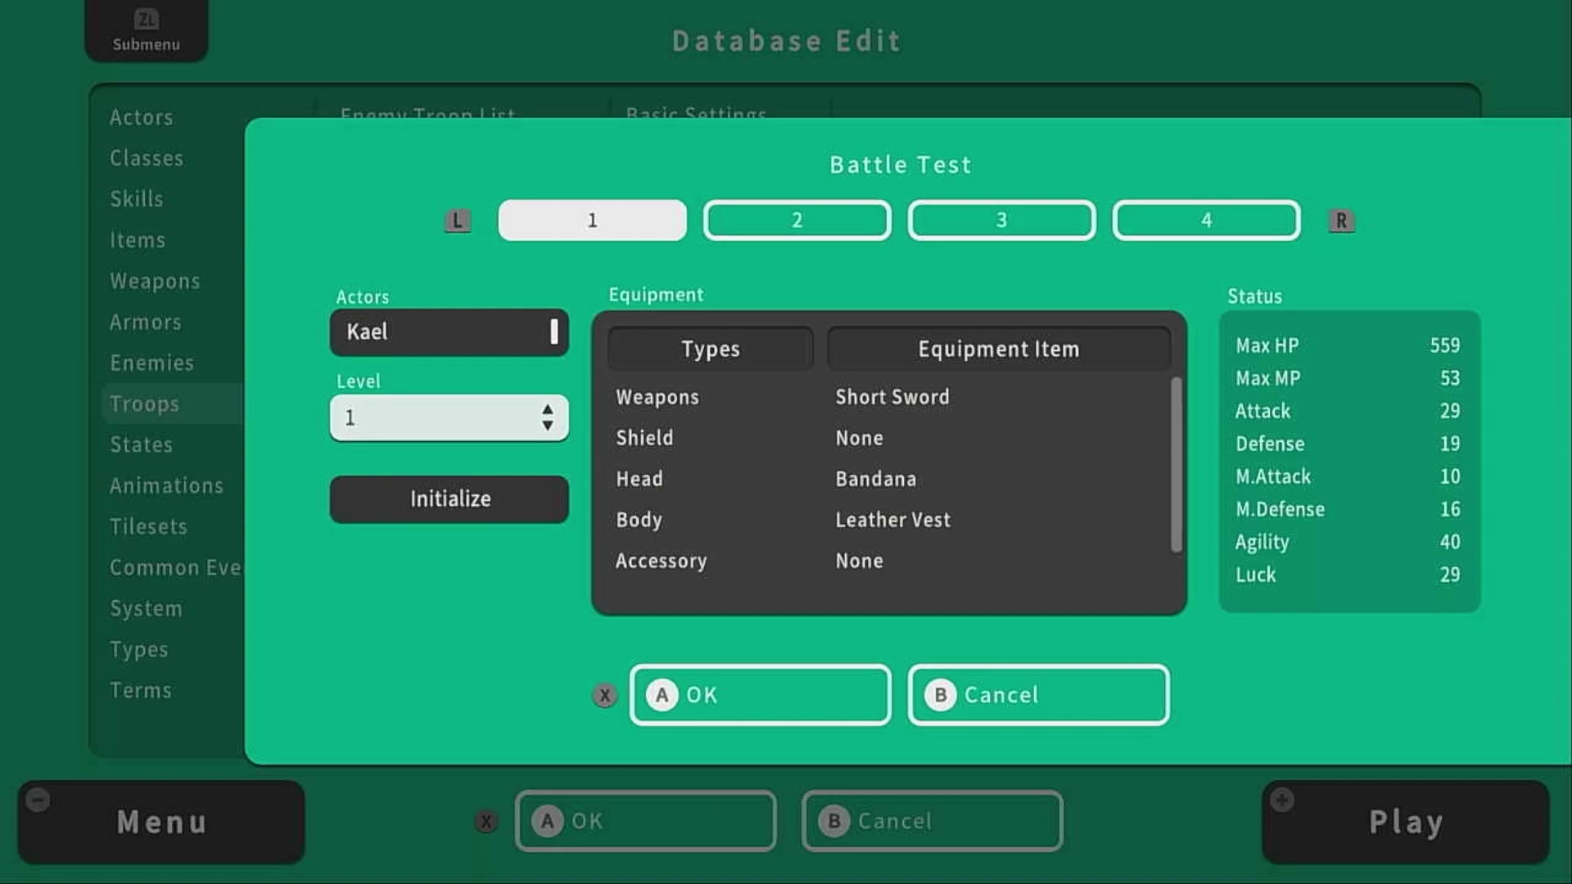
{"action": "key", "text": "Right"}
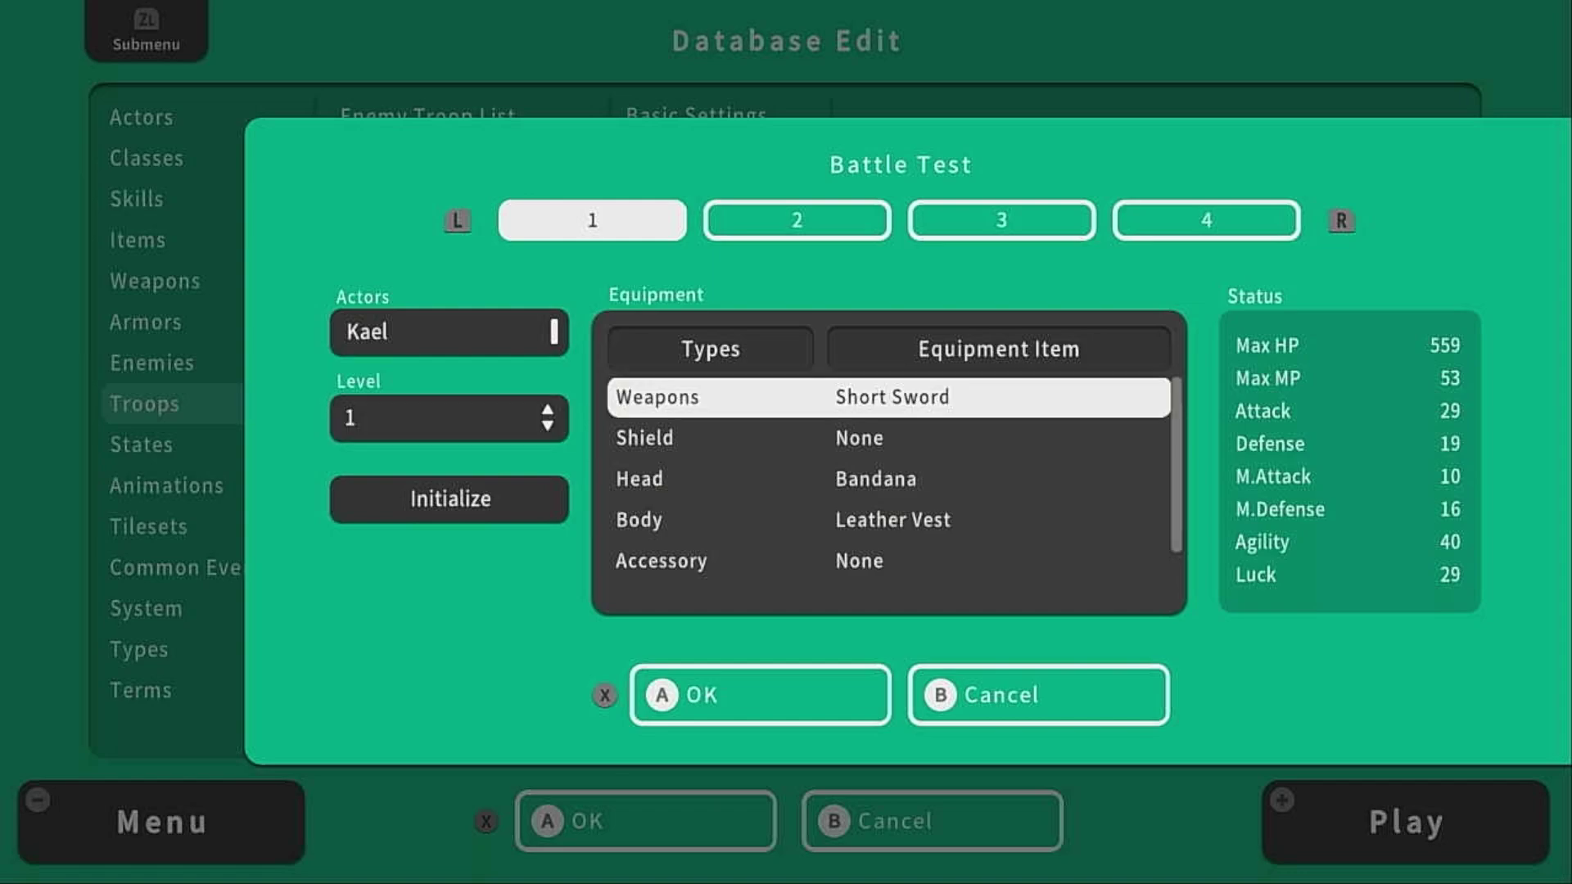
{"action": "key", "text": "Down"}
{"action": "key", "text": "Down"}
{"action": "key", "text": "Down"}
{"action": "key", "text": "Down"}
{"action": "key", "text": "Left"}
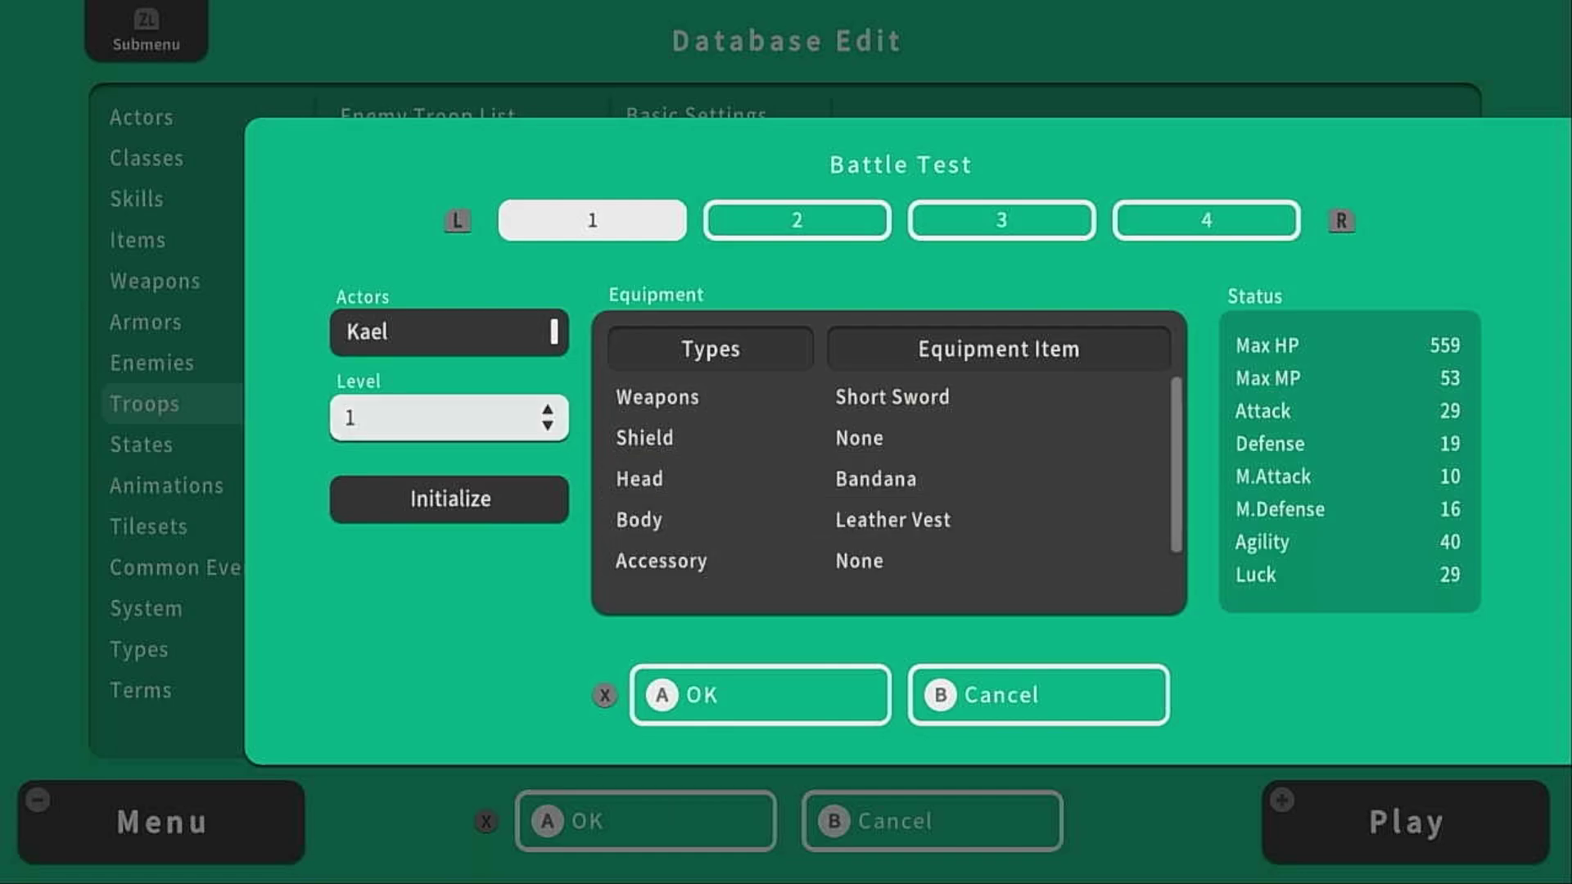
Try level 5 for the first actor in the battle test, and leave the Battle Test settings
{"action": "key", "text": "Return"}
{"action": "key", "text": "Up"}
{"action": "key", "text": "Up"}
{"action": "key", "text": "Up"}
{"action": "key", "text": "Up"}
{"action": "key", "text": "Return"}
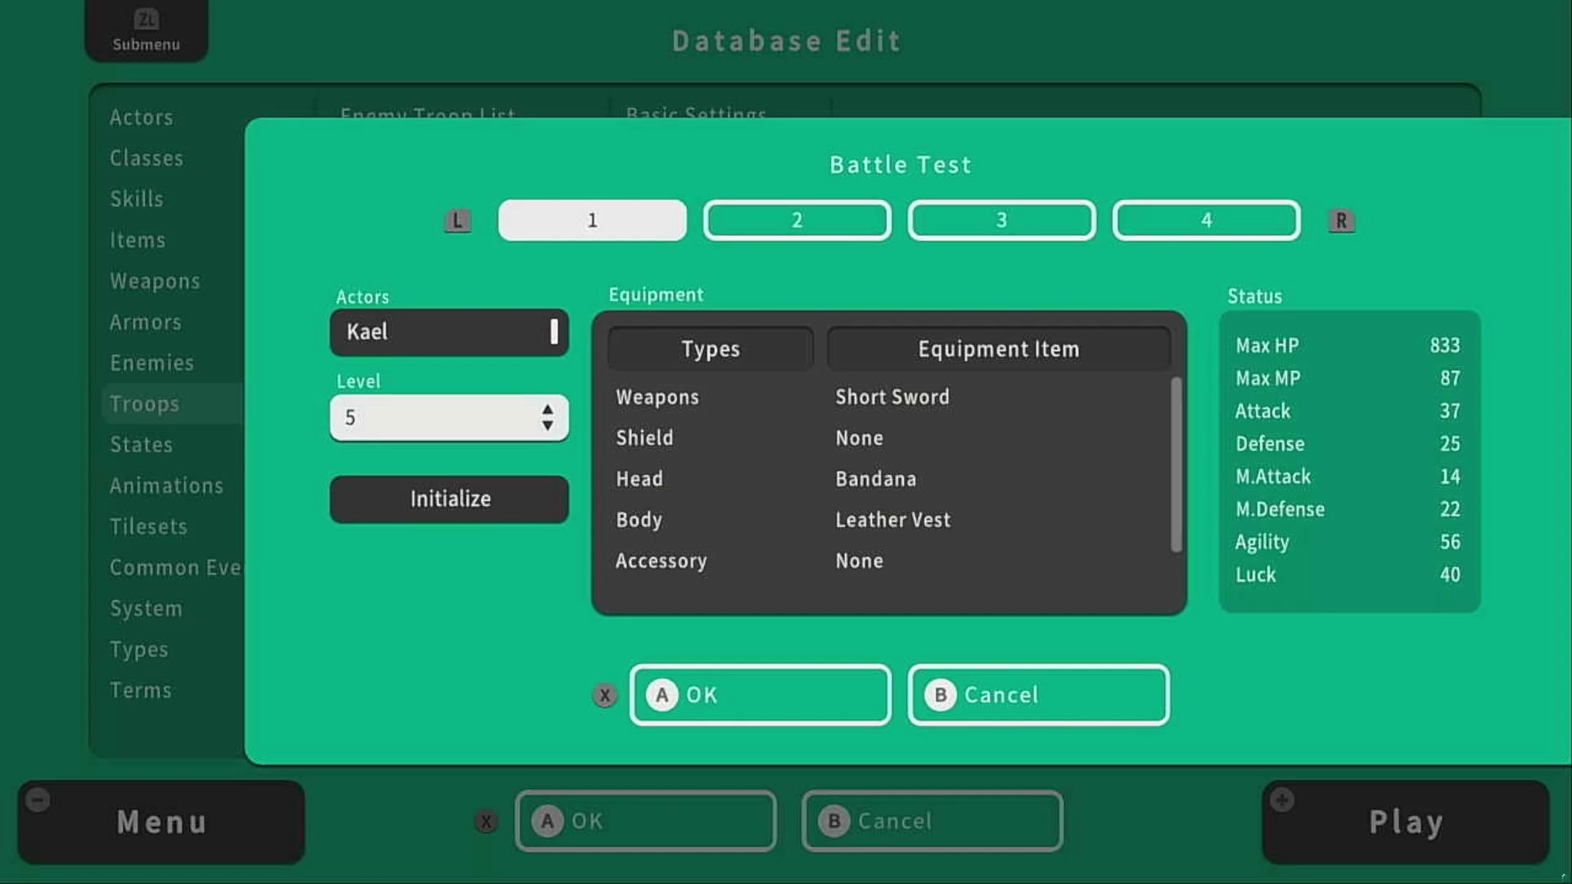
{"action": "key", "text": "Escape"}
{"action": "key", "text": "Escape"}
Set the maximum number of enemy troops to 10 and select troop 0008
{"action": "key", "text": "x"}
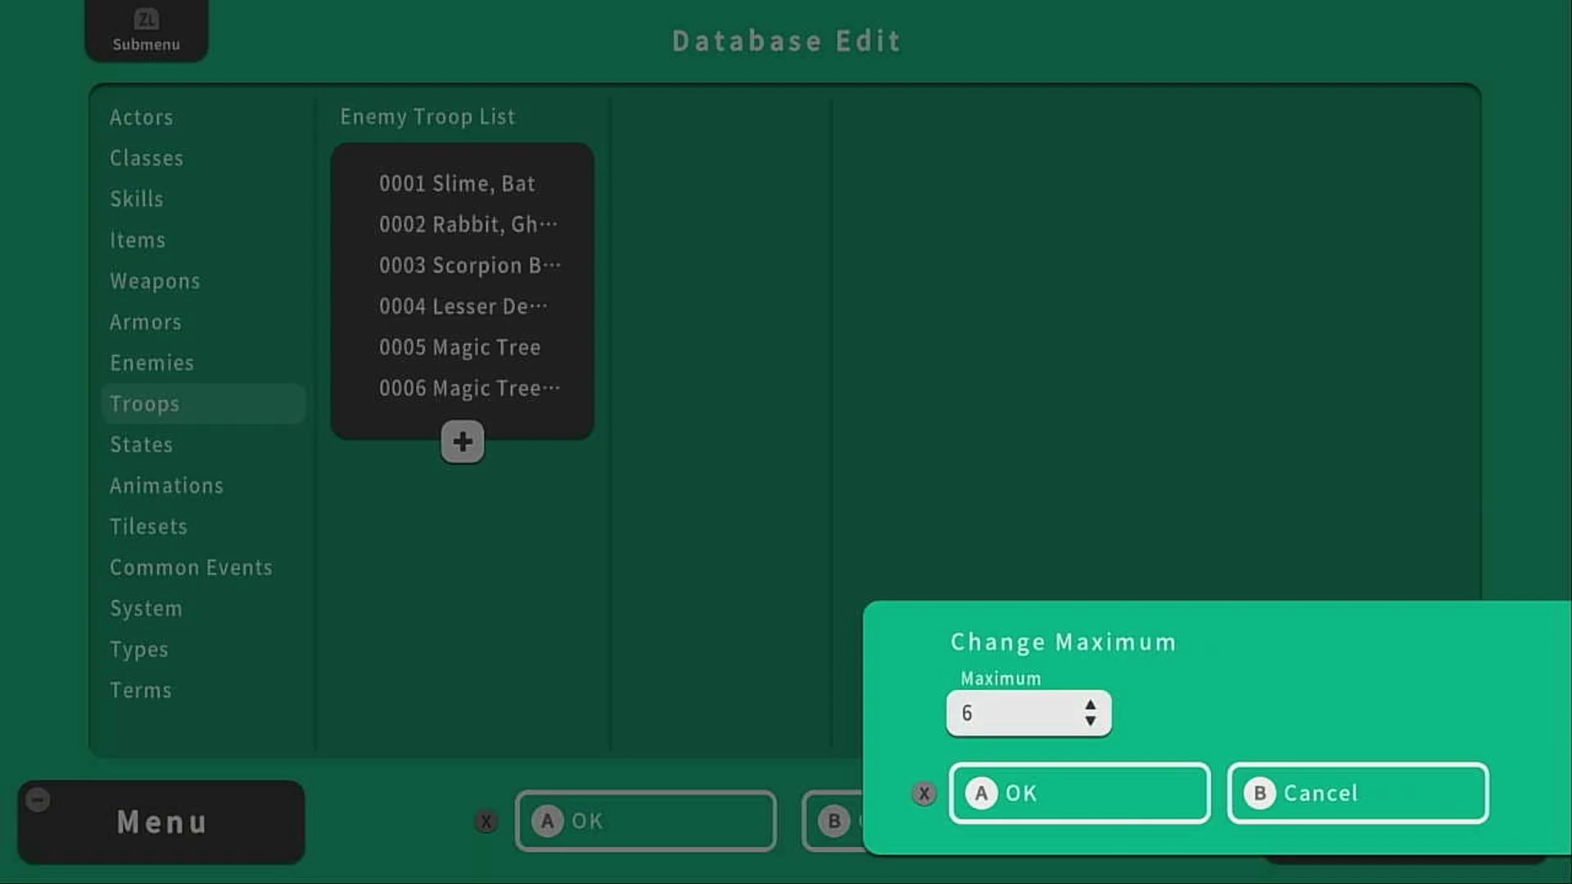
{"action": "key", "text": "a"}
{"action": "key", "text": "Up"}
{"action": "key", "text": "Up"}
{"action": "key", "text": "Up"}
{"action": "key", "text": "Up"}
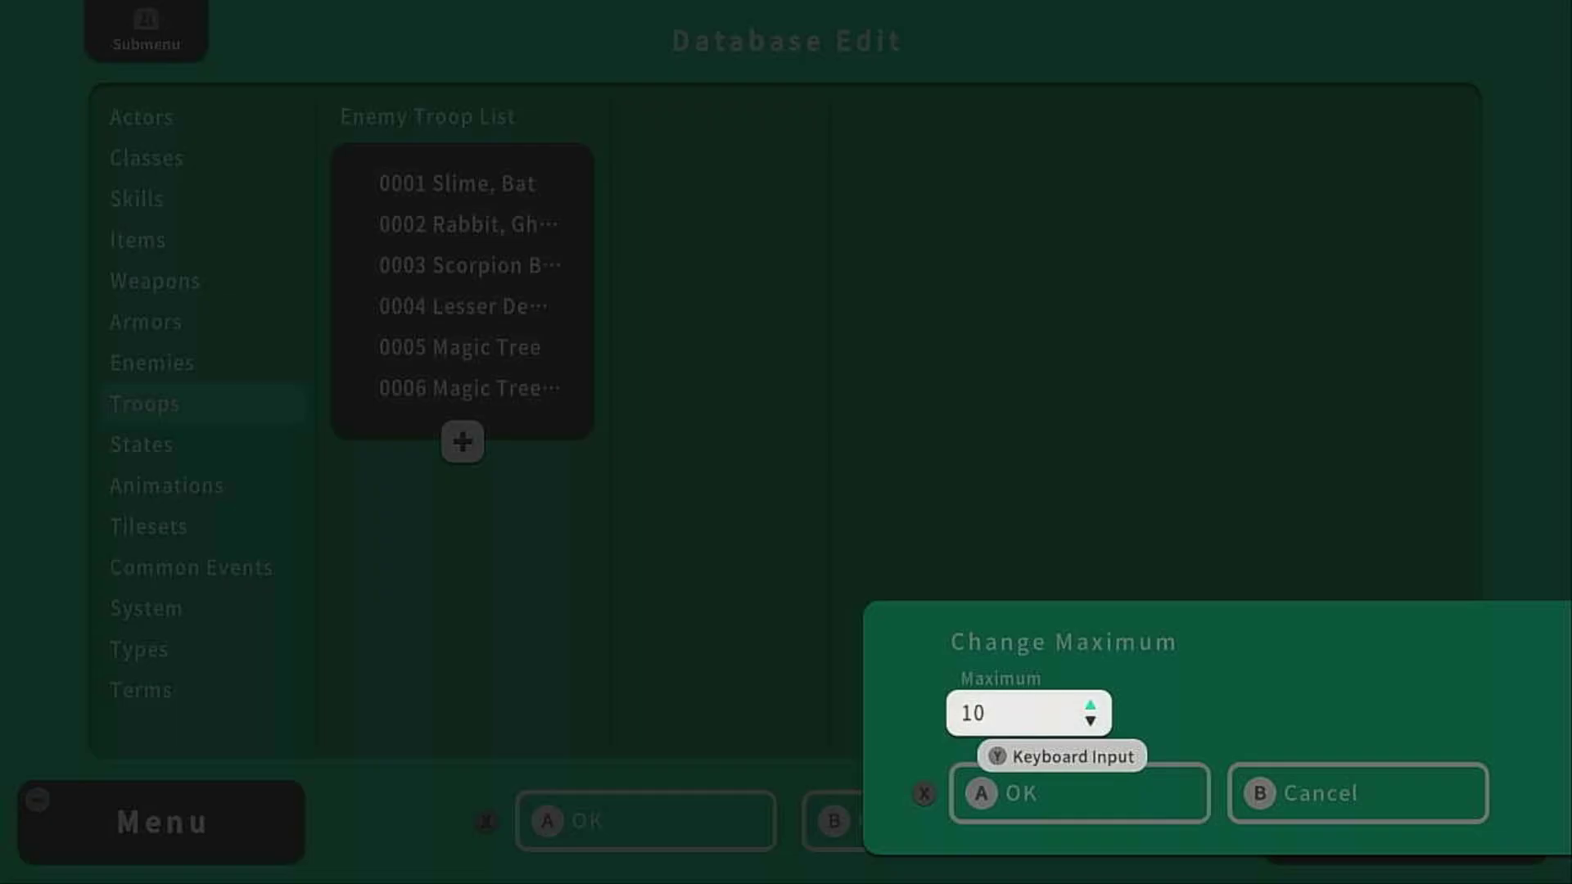
{"action": "key", "text": "a"}
{"action": "key", "text": "a"}
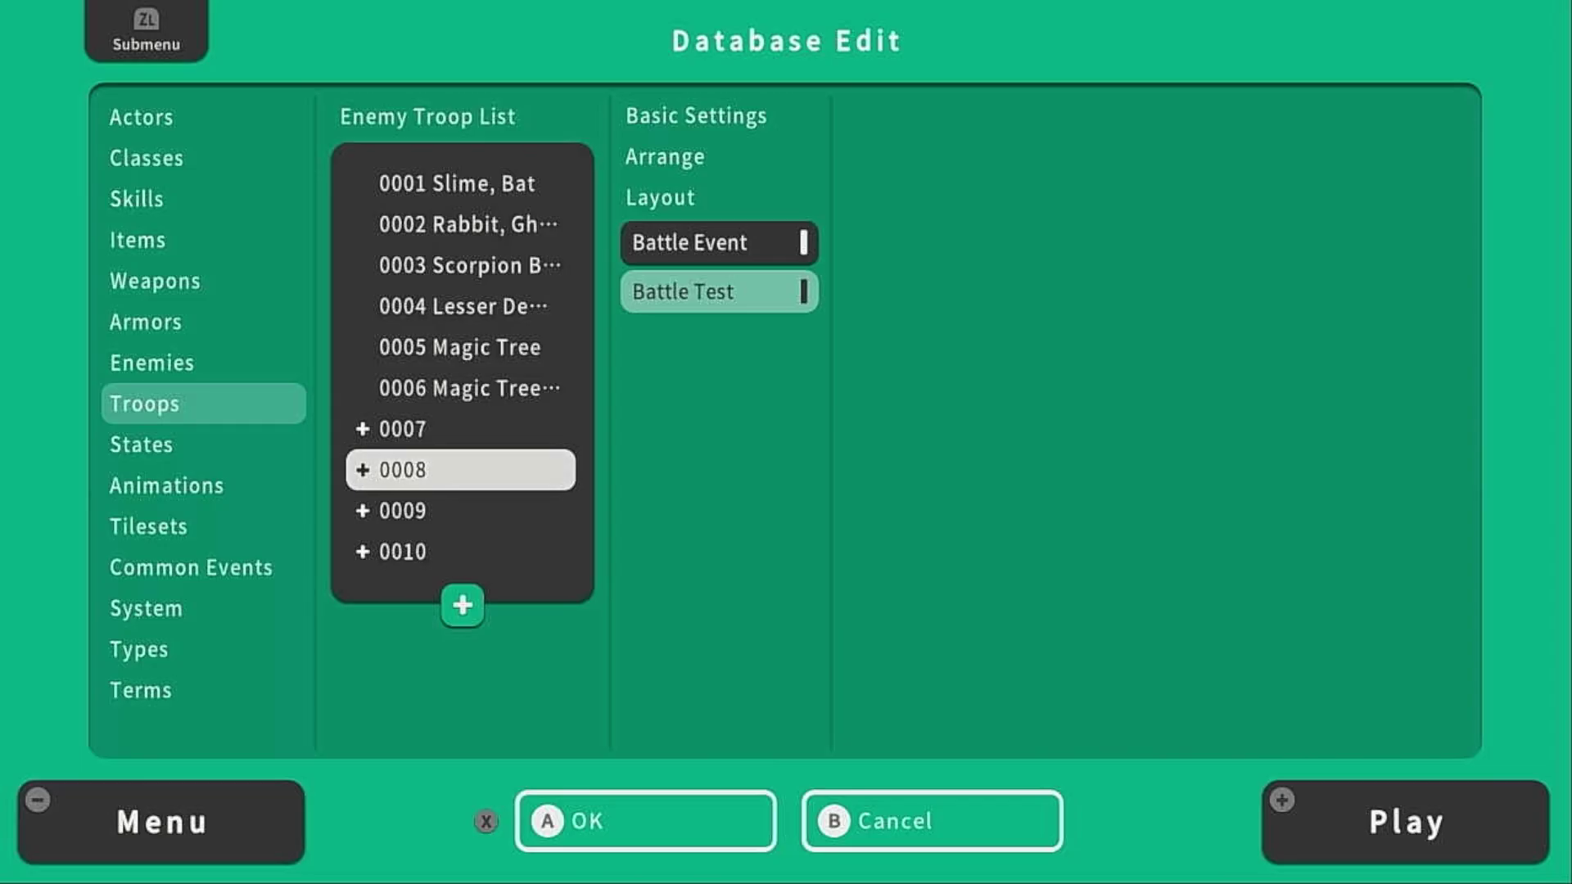
Add one Cave Bat to the arrangement of troop 0008 and return to its basic settings
{"action": "key", "text": "Right"}
{"action": "key", "text": "Up"}
{"action": "key", "text": "Up"}
{"action": "key", "text": "Up"}
{"action": "key", "text": "Up"}
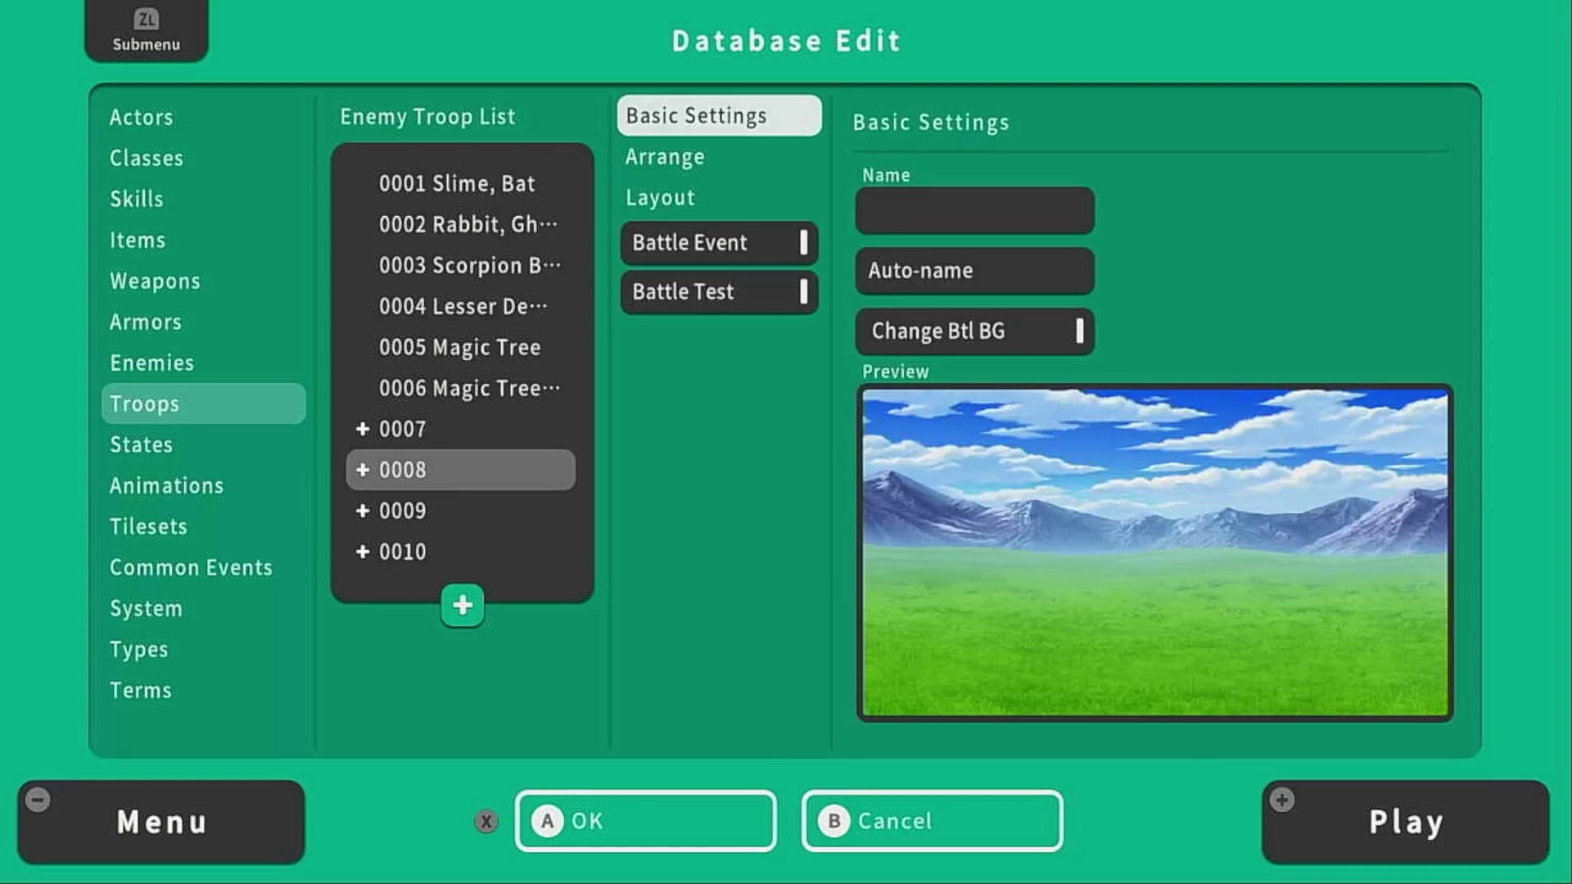
{"action": "key", "text": "Down"}
{"action": "key", "text": "Right"}
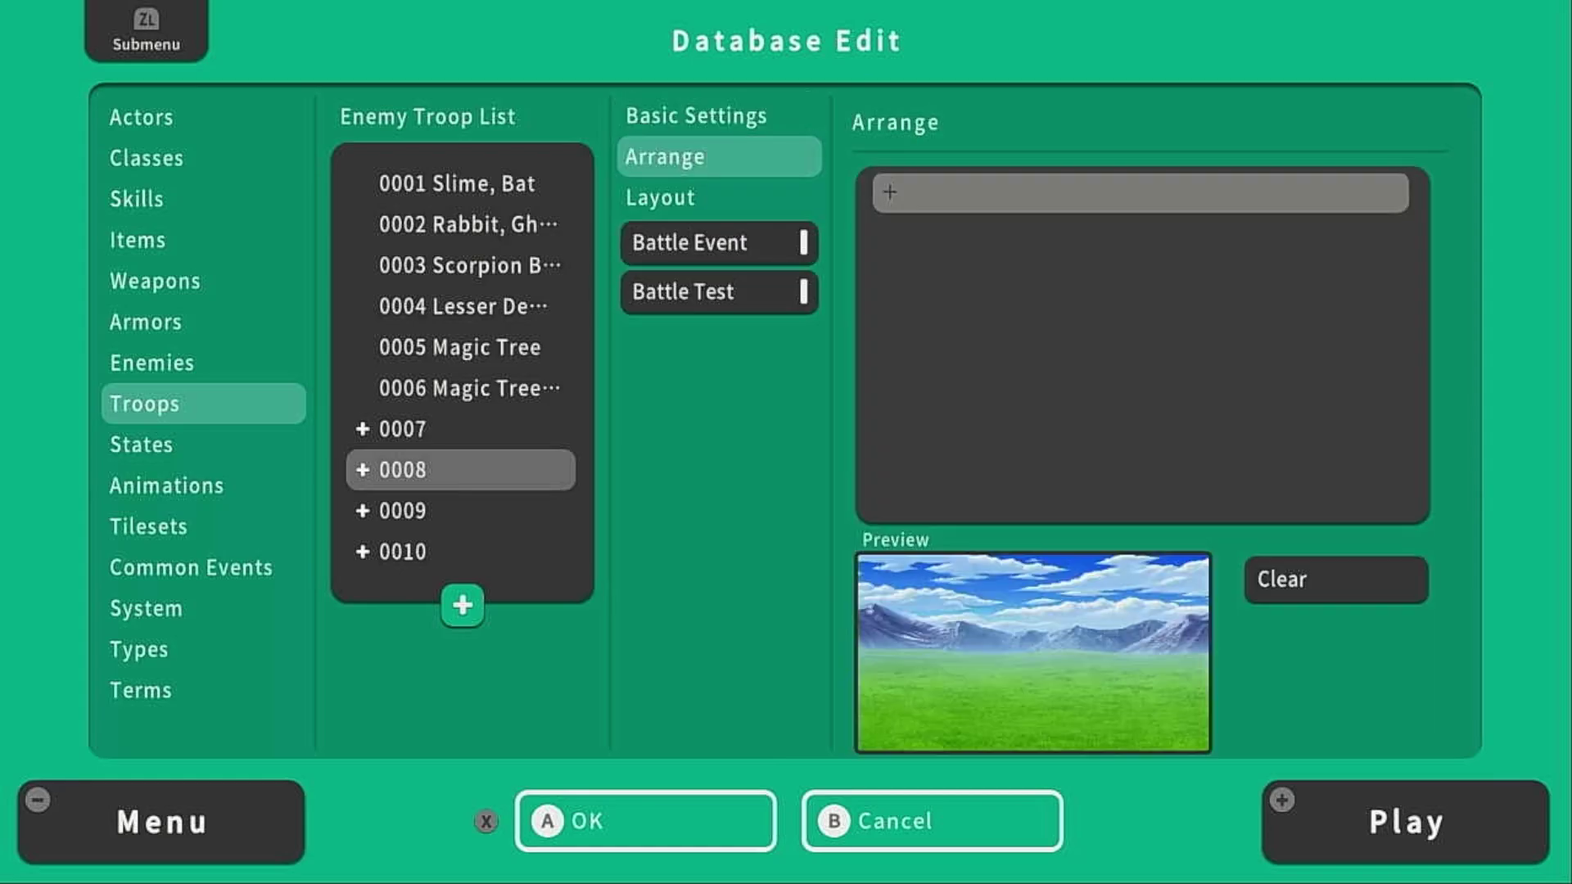
{"action": "key", "text": "a"}
{"action": "key", "text": "Down"}
{"action": "key", "text": "Right"}
{"action": "key", "text": "Down"}
{"action": "key", "text": "a"}
{"action": "key", "text": "Left"}
{"action": "key", "text": "Up"}
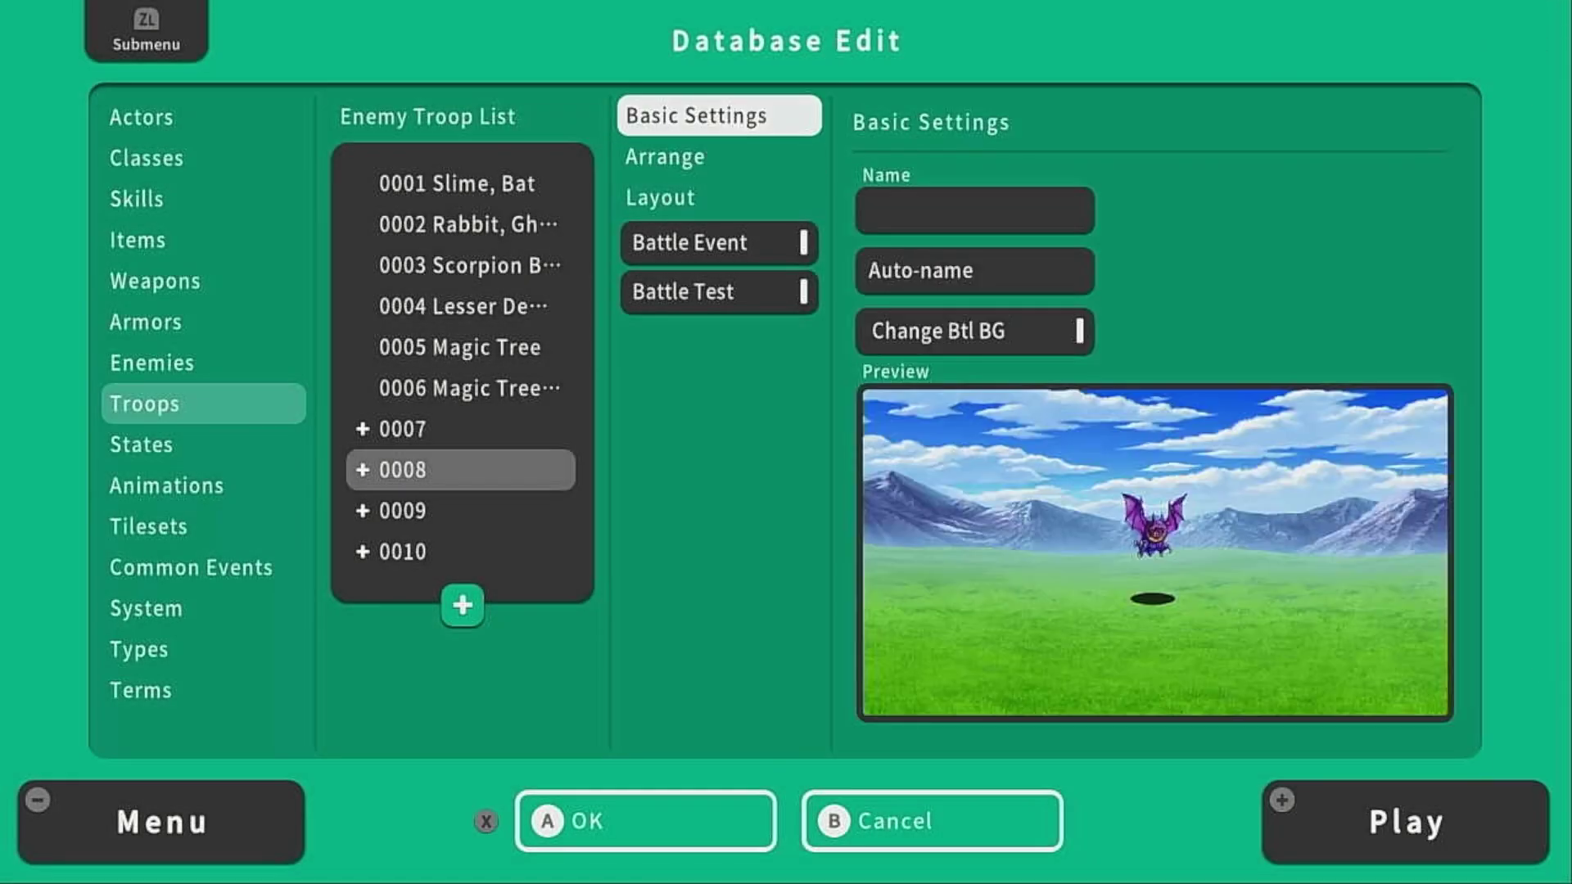
Name troop 0008 automatically after its enemy
{"action": "key", "text": "Right"}
{"action": "key", "text": "Up"}
{"action": "key", "text": "a"}
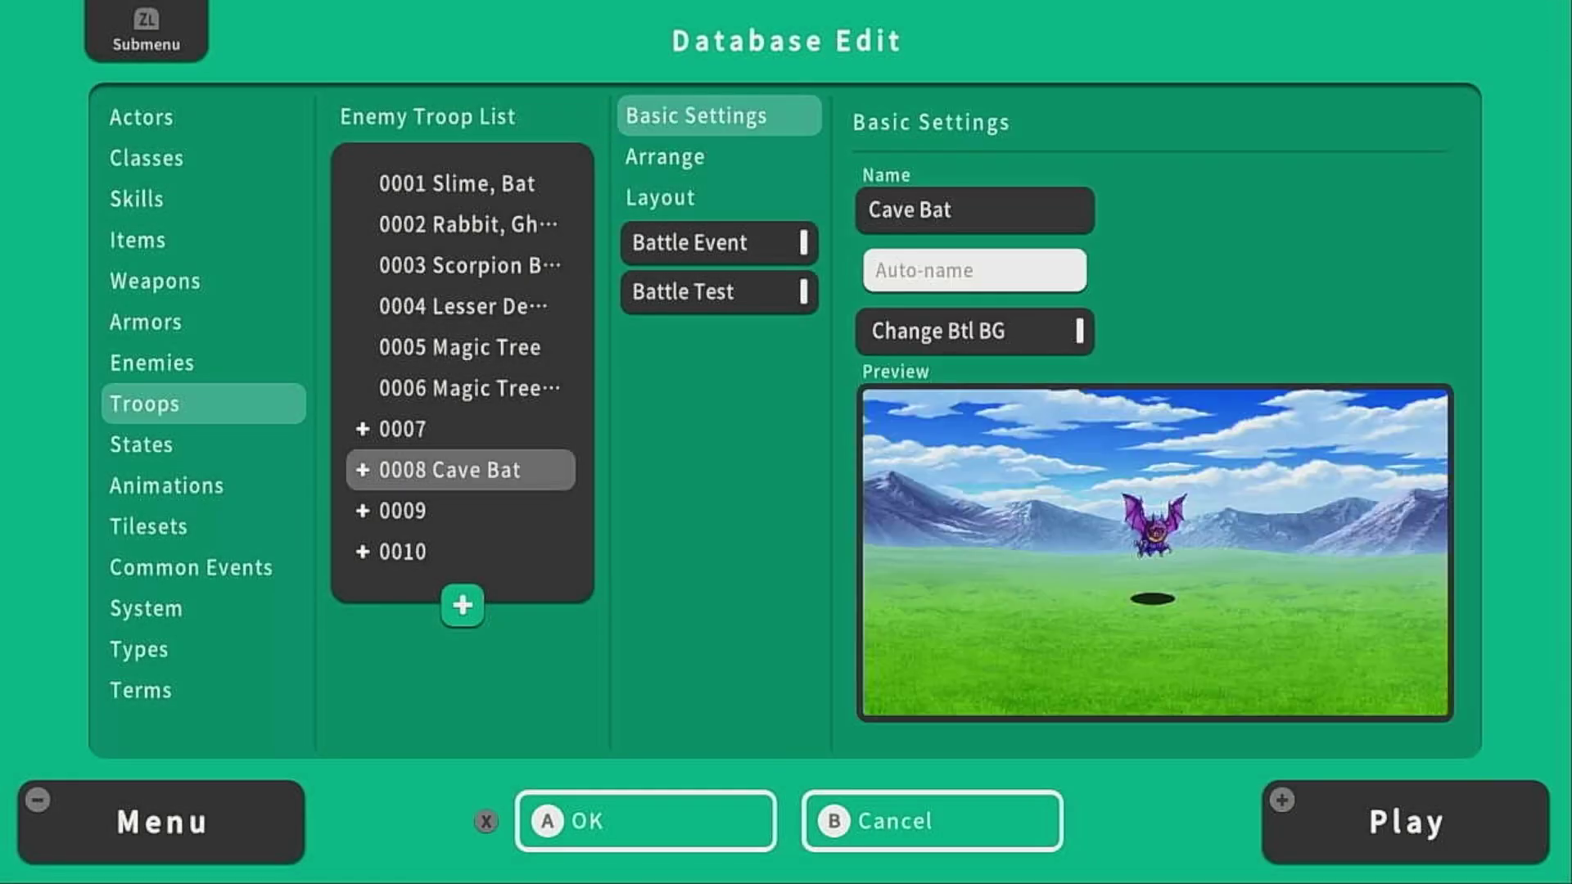
{"action": "key", "text": "Up"}
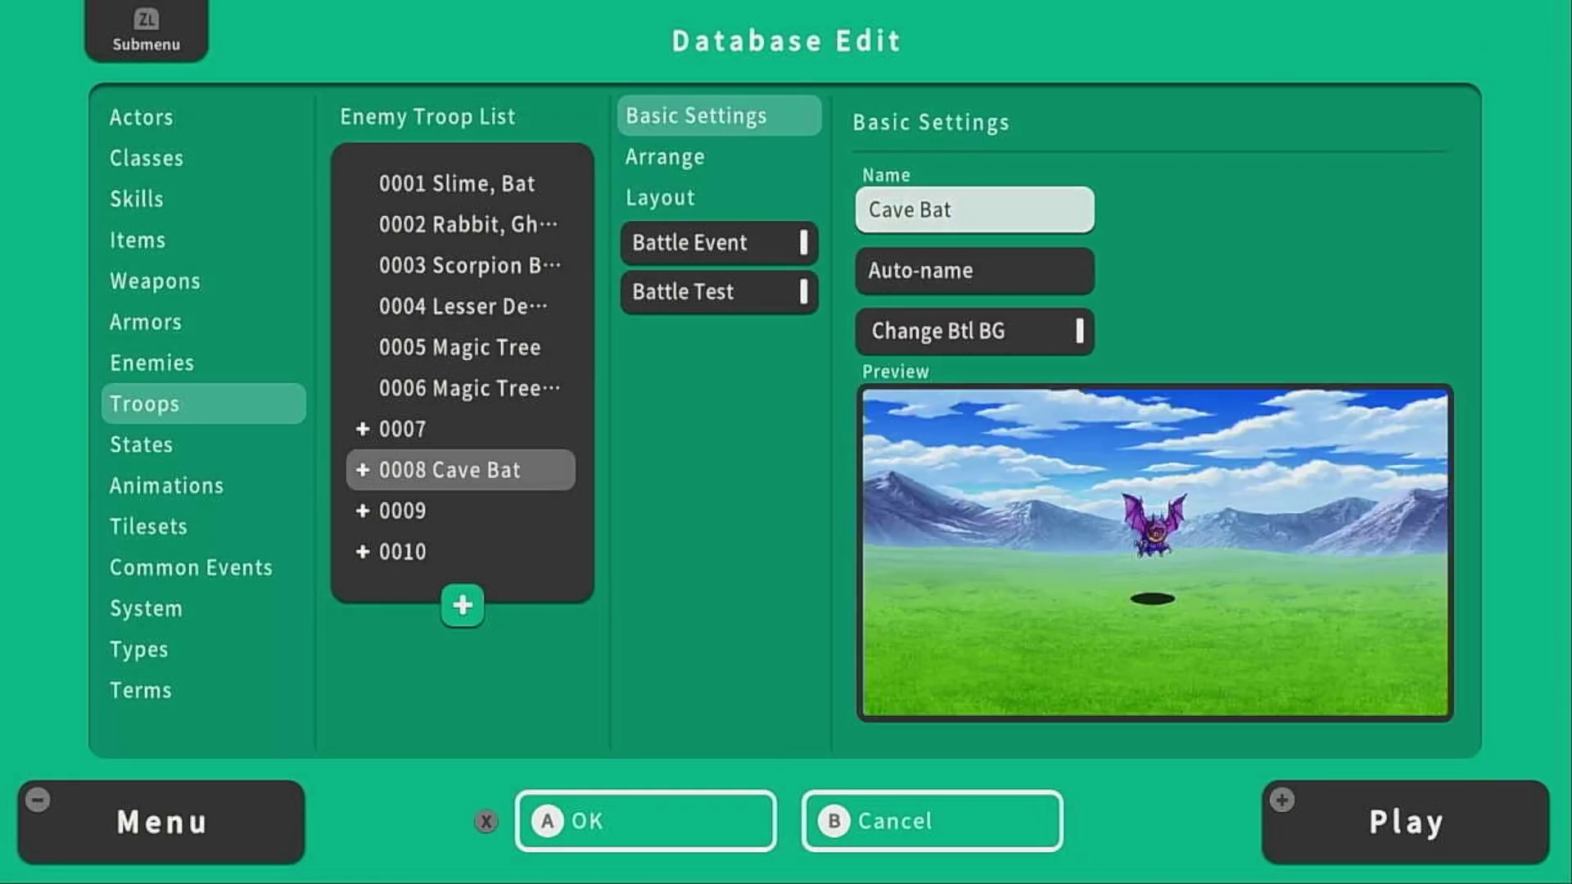
{"action": "key", "text": "Left"}
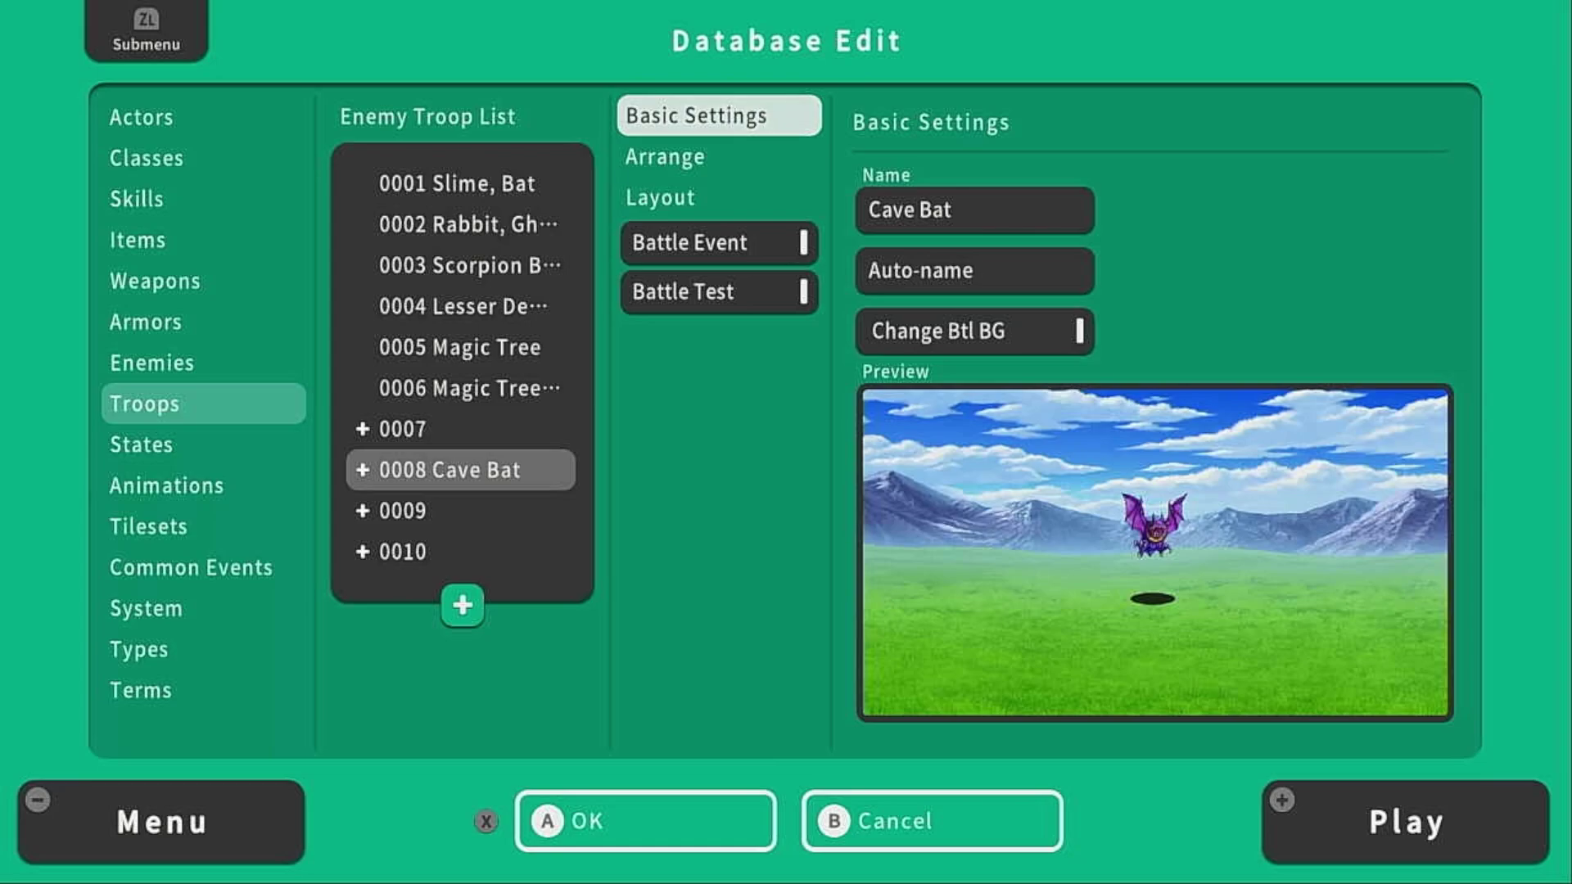
Add two 0027 Cave Bat enemies to the arrangement of troop 0009
{"action": "key", "text": "Left"}
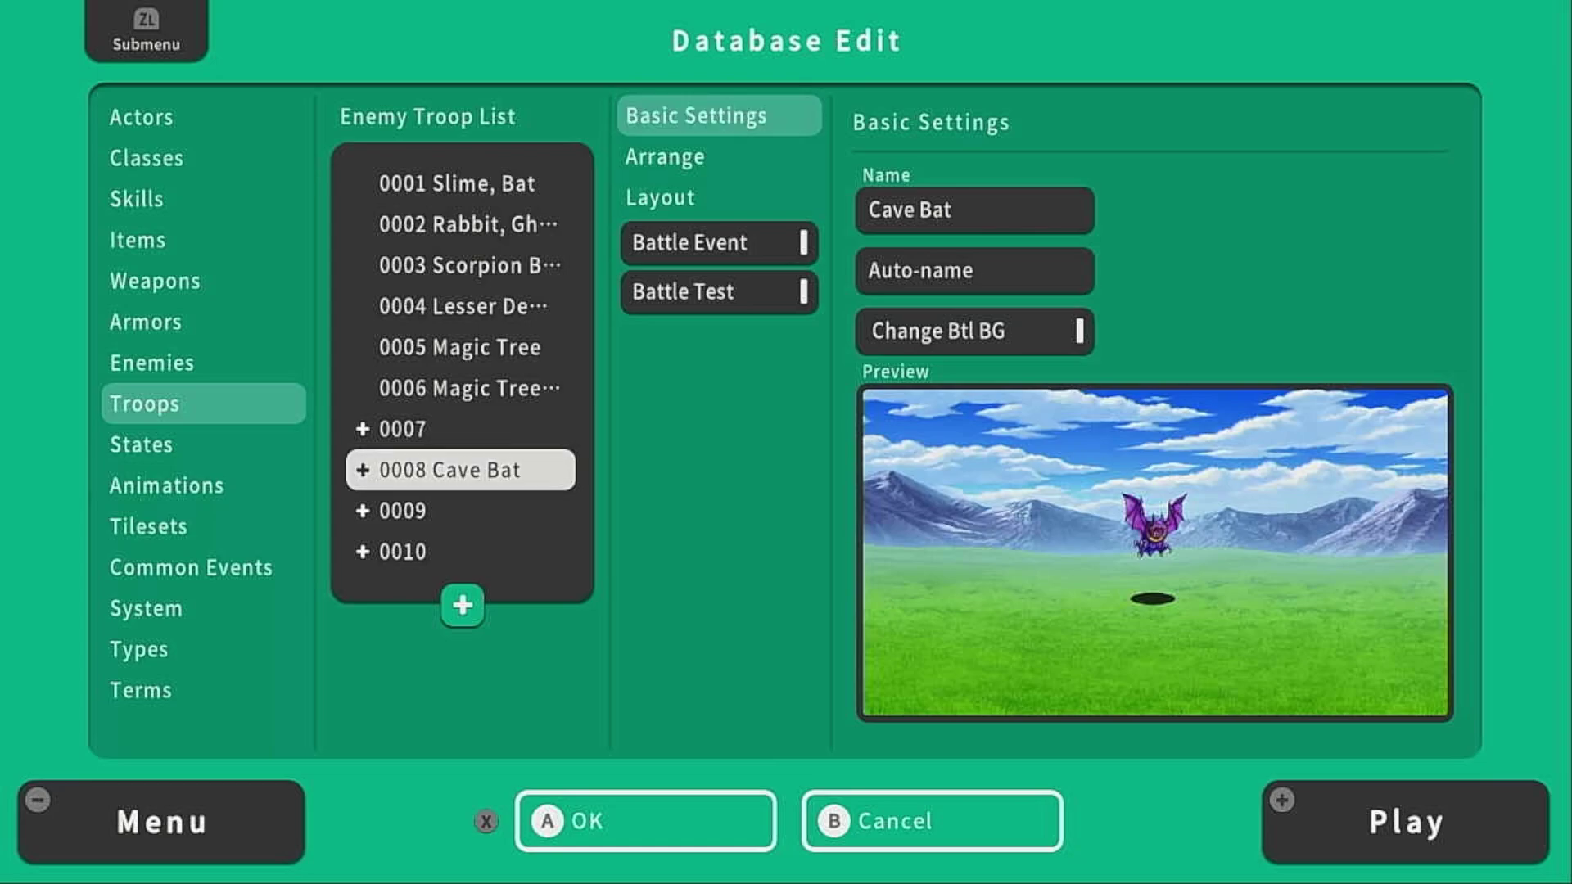
{"action": "key", "text": "Down"}
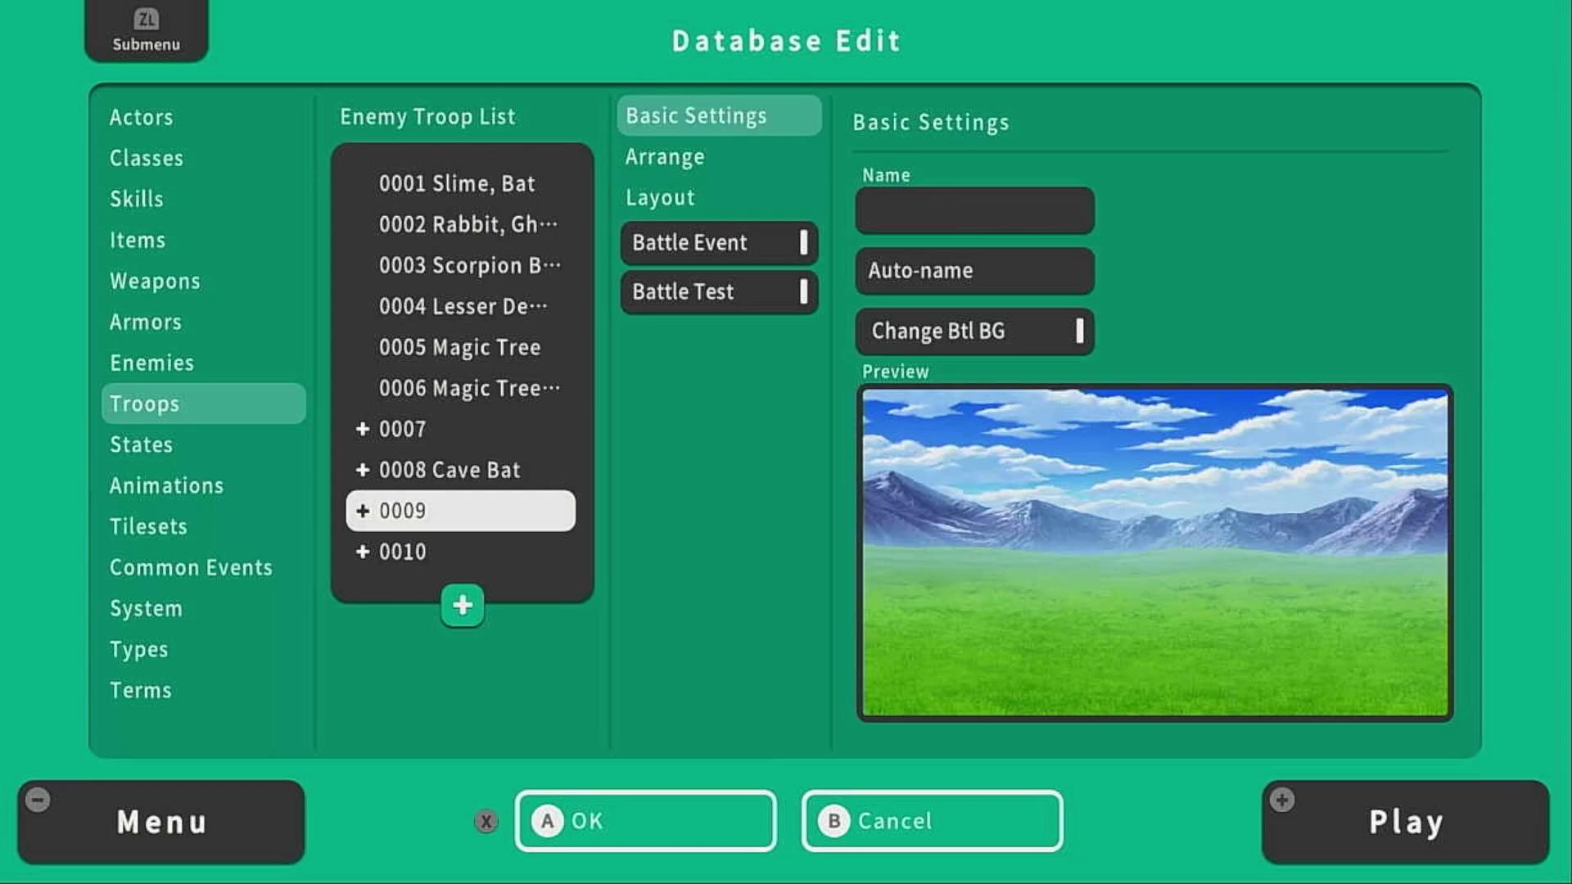
{"action": "key", "text": "Down"}
{"action": "key", "text": "Right"}
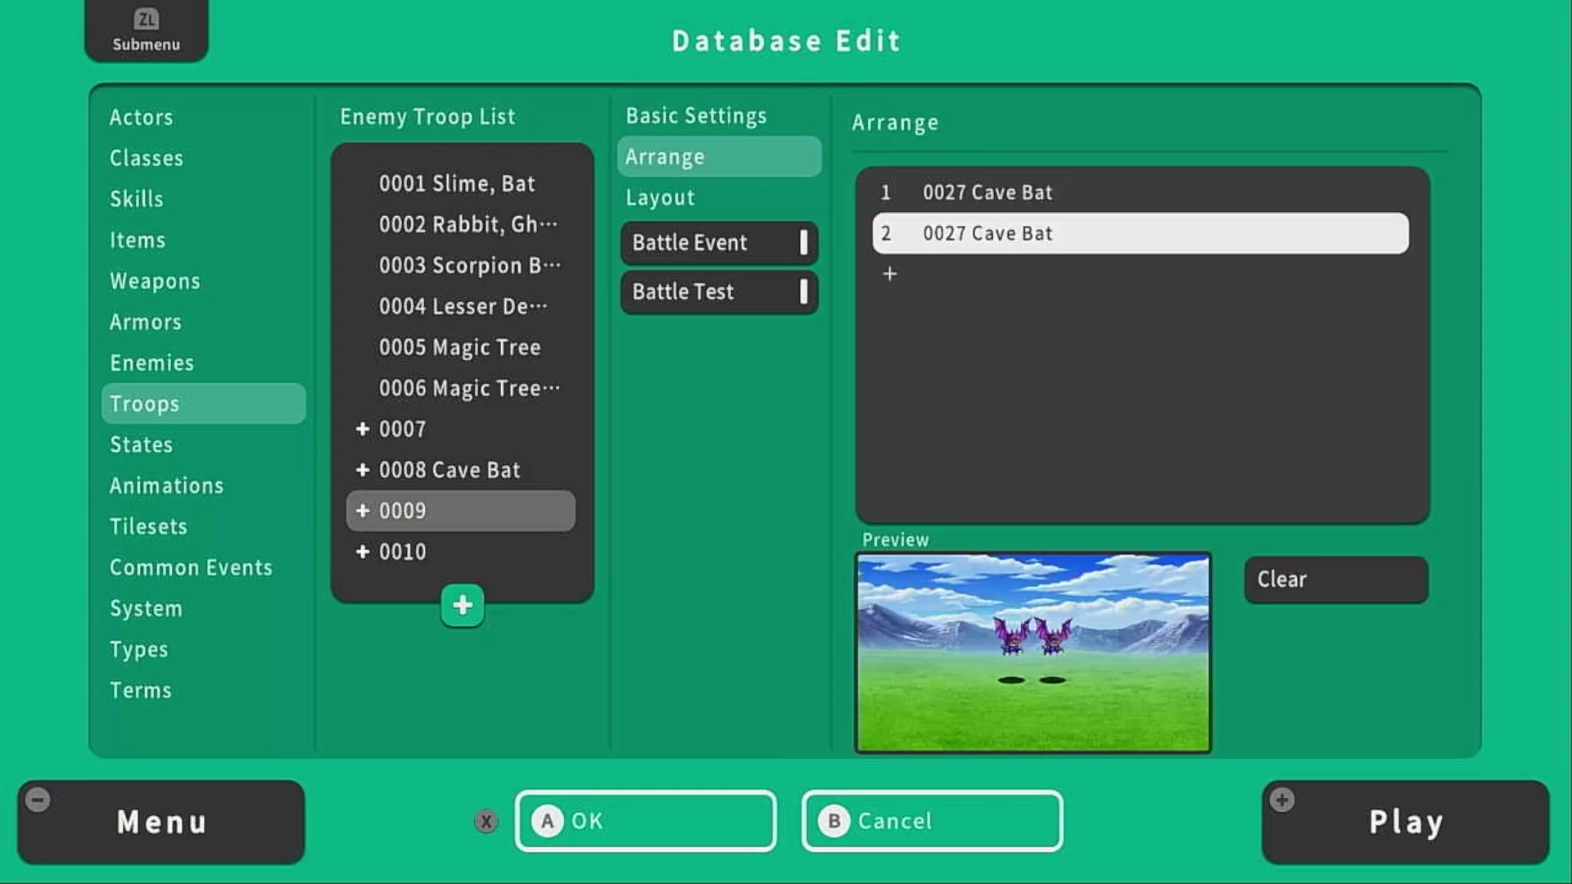
Name troop 0009 automatically after its enemies in the basic settings
{"action": "key", "text": "Left"}
{"action": "key", "text": "Up"}
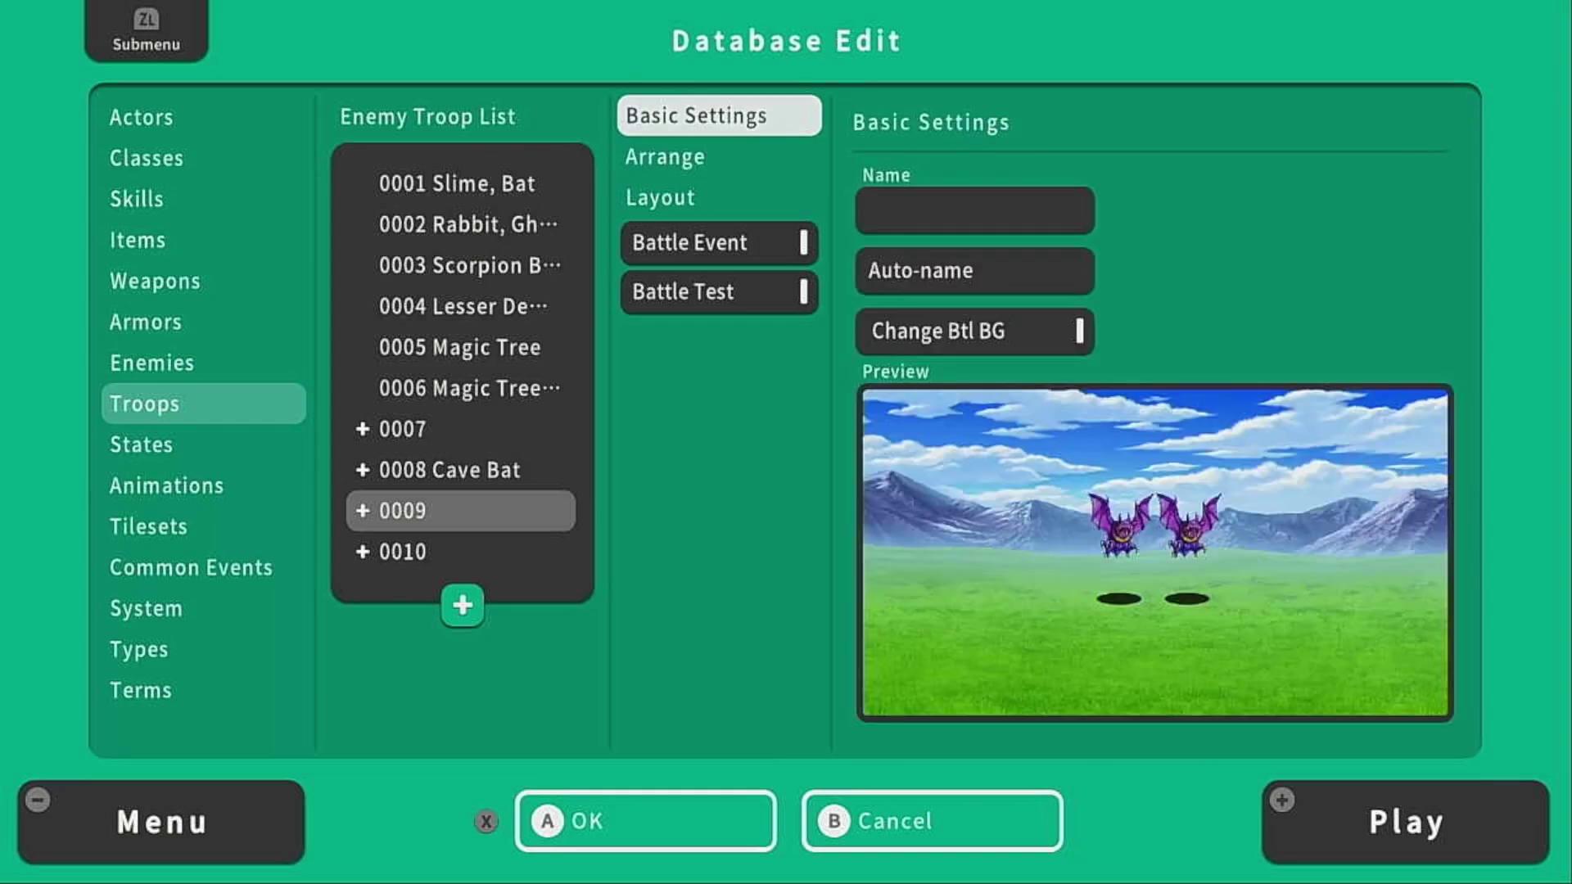
{"action": "key", "text": "Right"}
{"action": "key", "text": "Down"}
{"action": "key", "text": "Return"}
Move the first Cave Bat in the layout of troop 0009 farther left
{"action": "key", "text": "Left"}
{"action": "key", "text": "Down"}
{"action": "key", "text": "Down"}
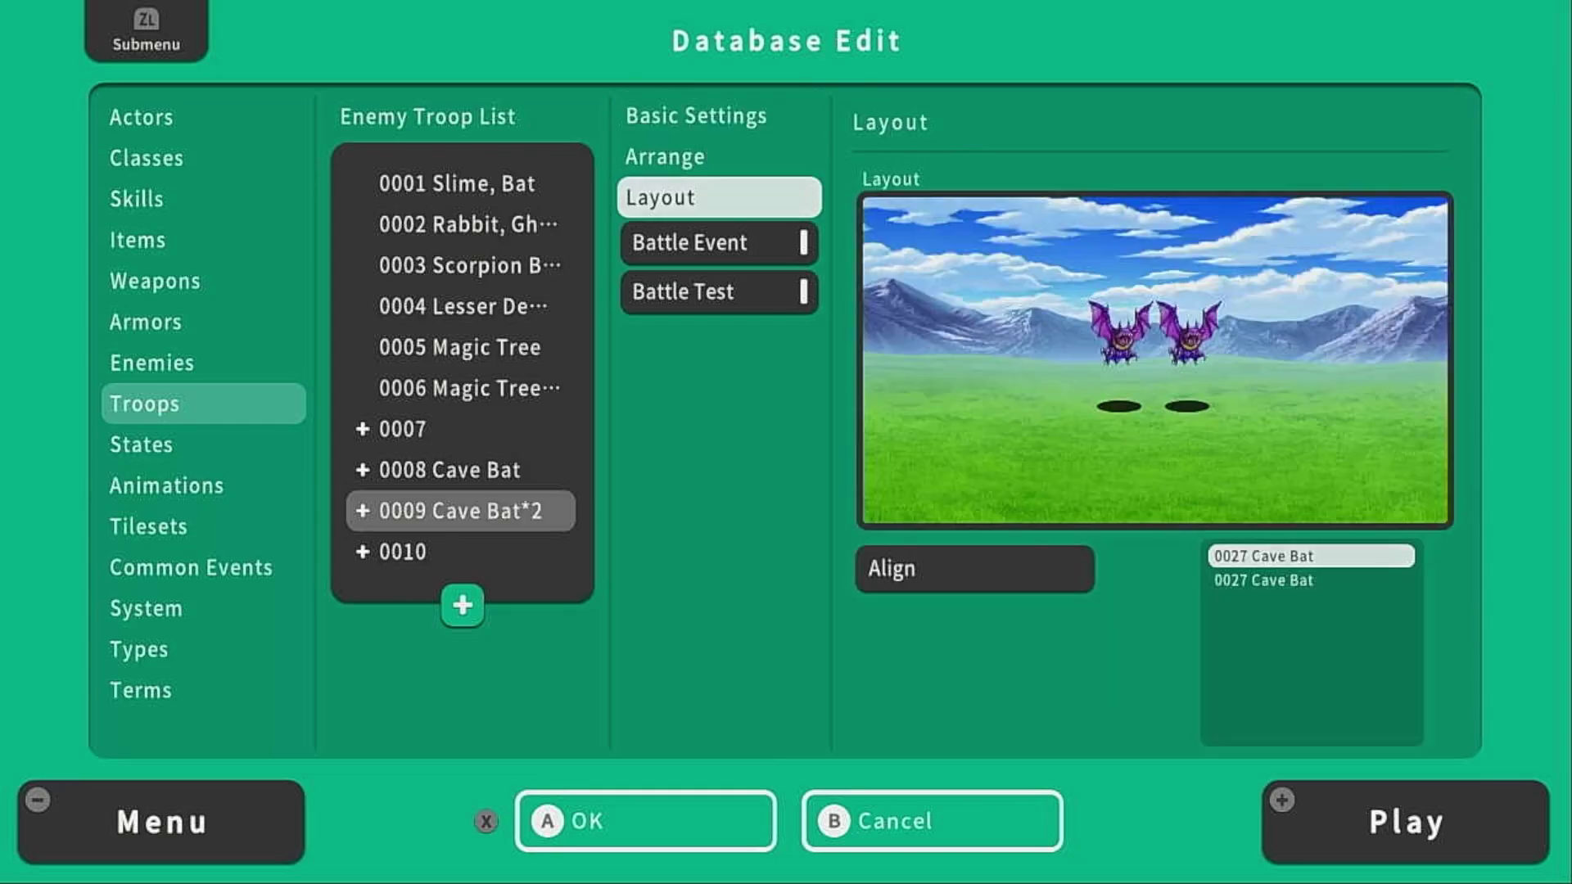
{"action": "key", "text": "Right"}
{"action": "key", "text": "Right"}
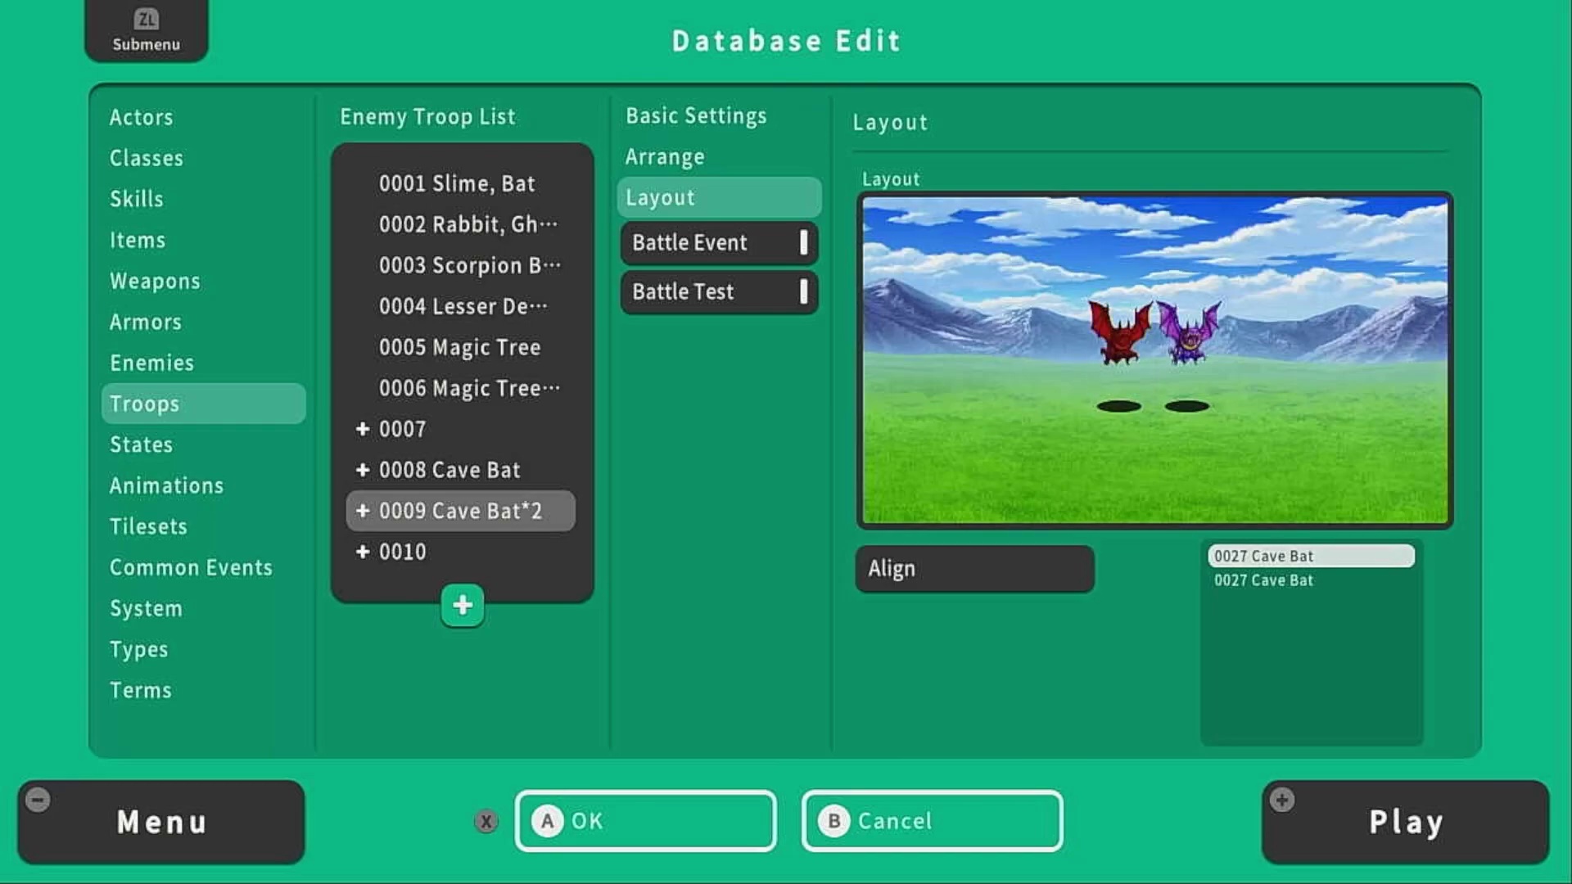
{"action": "key", "text": "Return"}
{"action": "key", "text": "Left"}
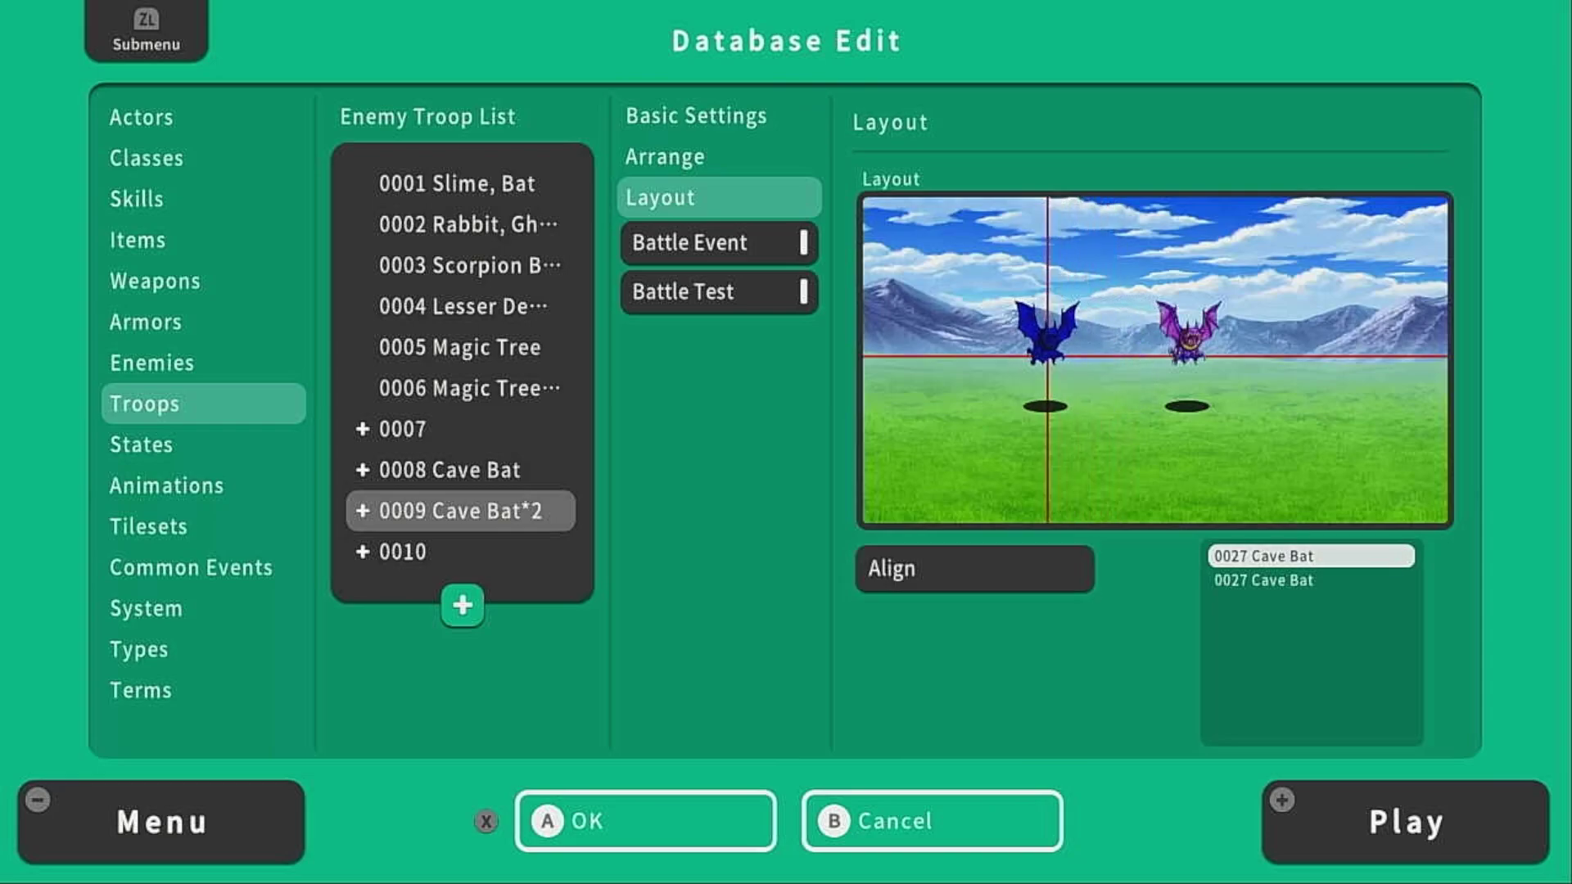
{"action": "key", "text": "Return"}
Move the second Cave Bat in the layout of troop 0009 farther right
{"action": "key", "text": "Down"}
{"action": "key", "text": "Return"}
{"action": "key", "text": "Right"}
{"action": "key", "text": "Return"}
{"action": "key", "text": "Escape"}
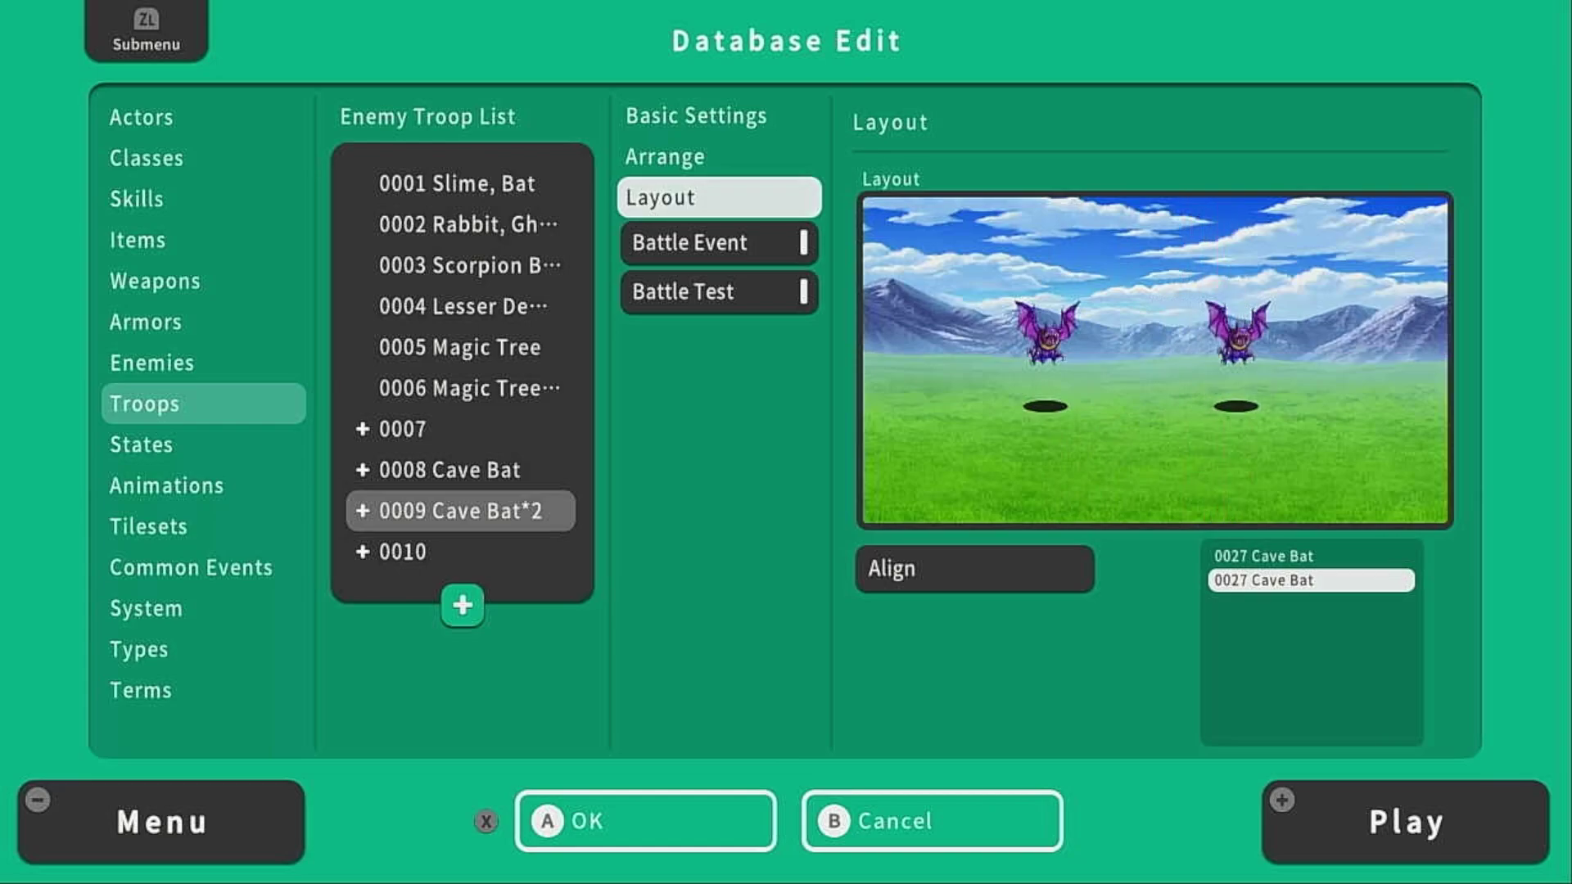
Add one 0027 Cave Bat and one 0028 Crystal Fairy to the arrangement of troop 0010
{"action": "key", "text": "Escape"}
{"action": "key", "text": "Up"}
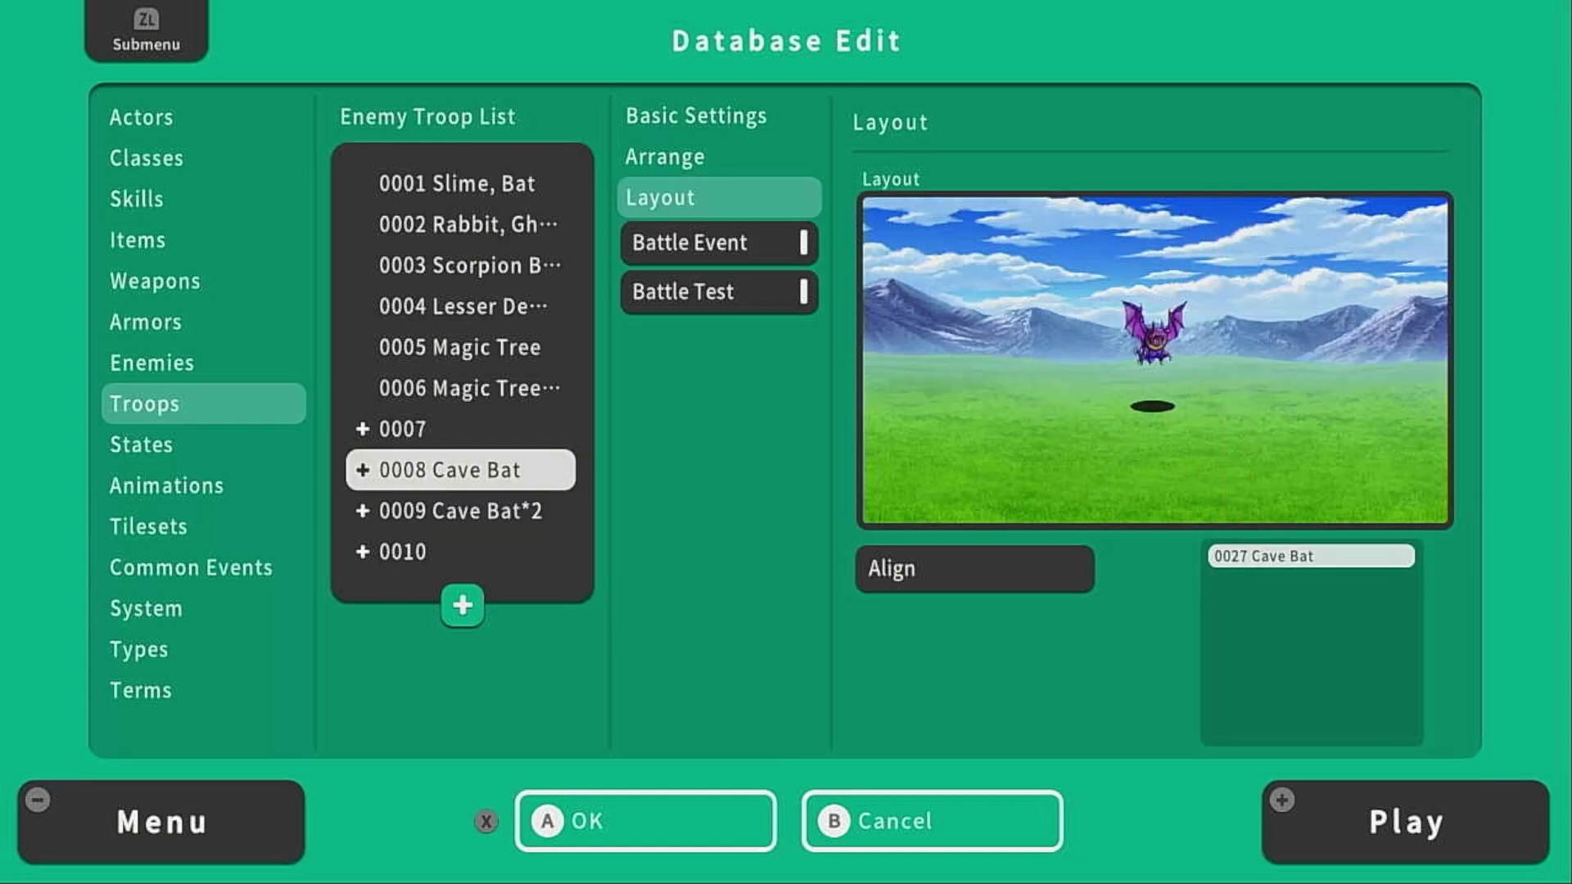
{"action": "key", "text": "Down"}
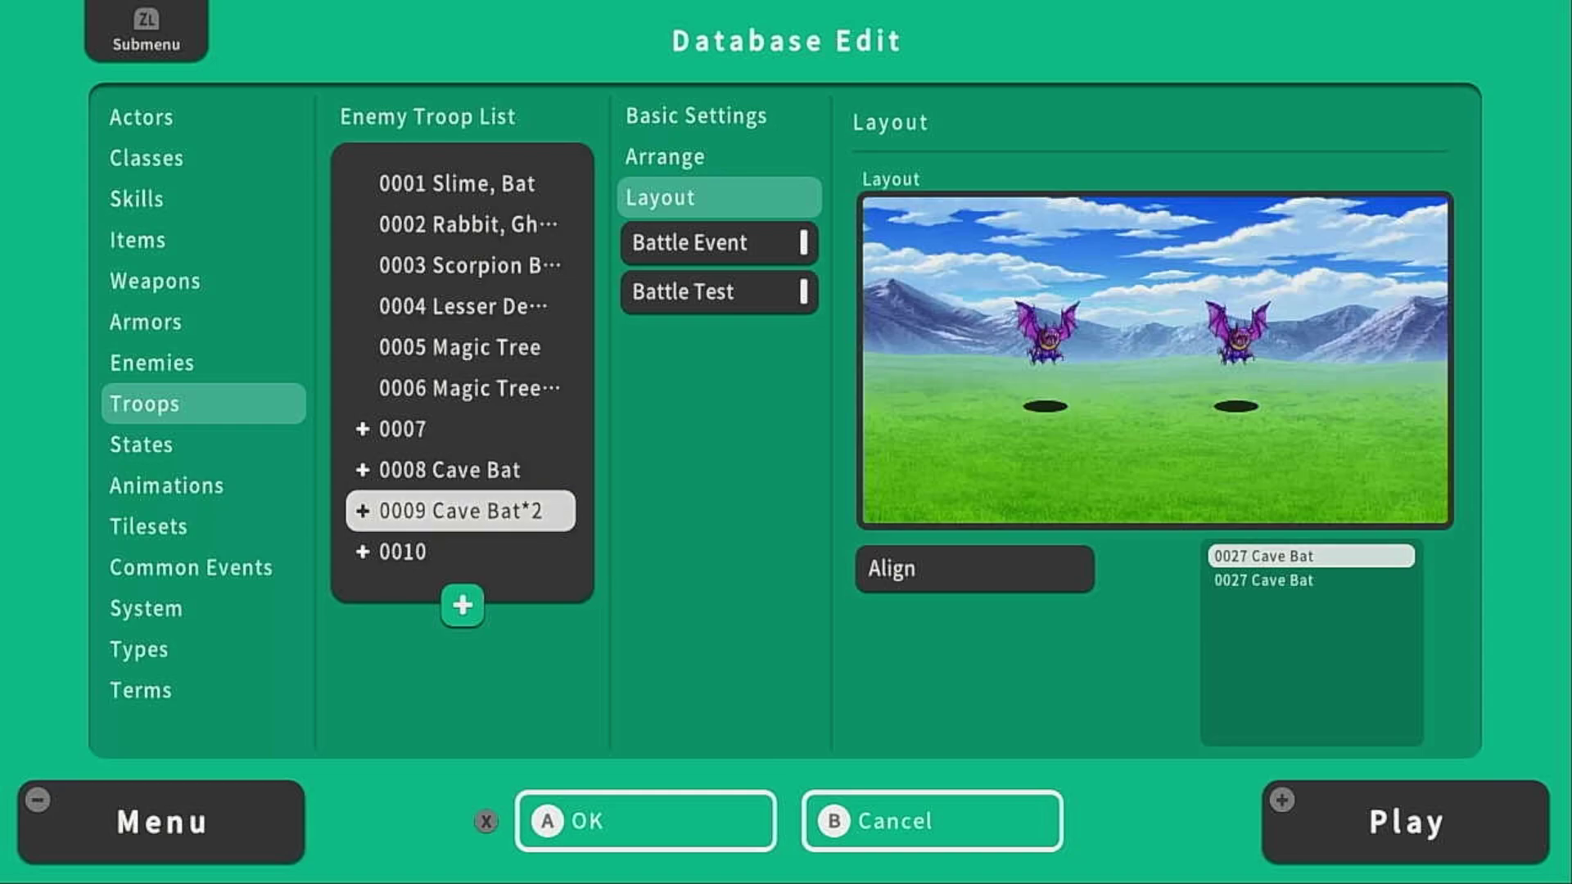
{"action": "key", "text": "Down"}
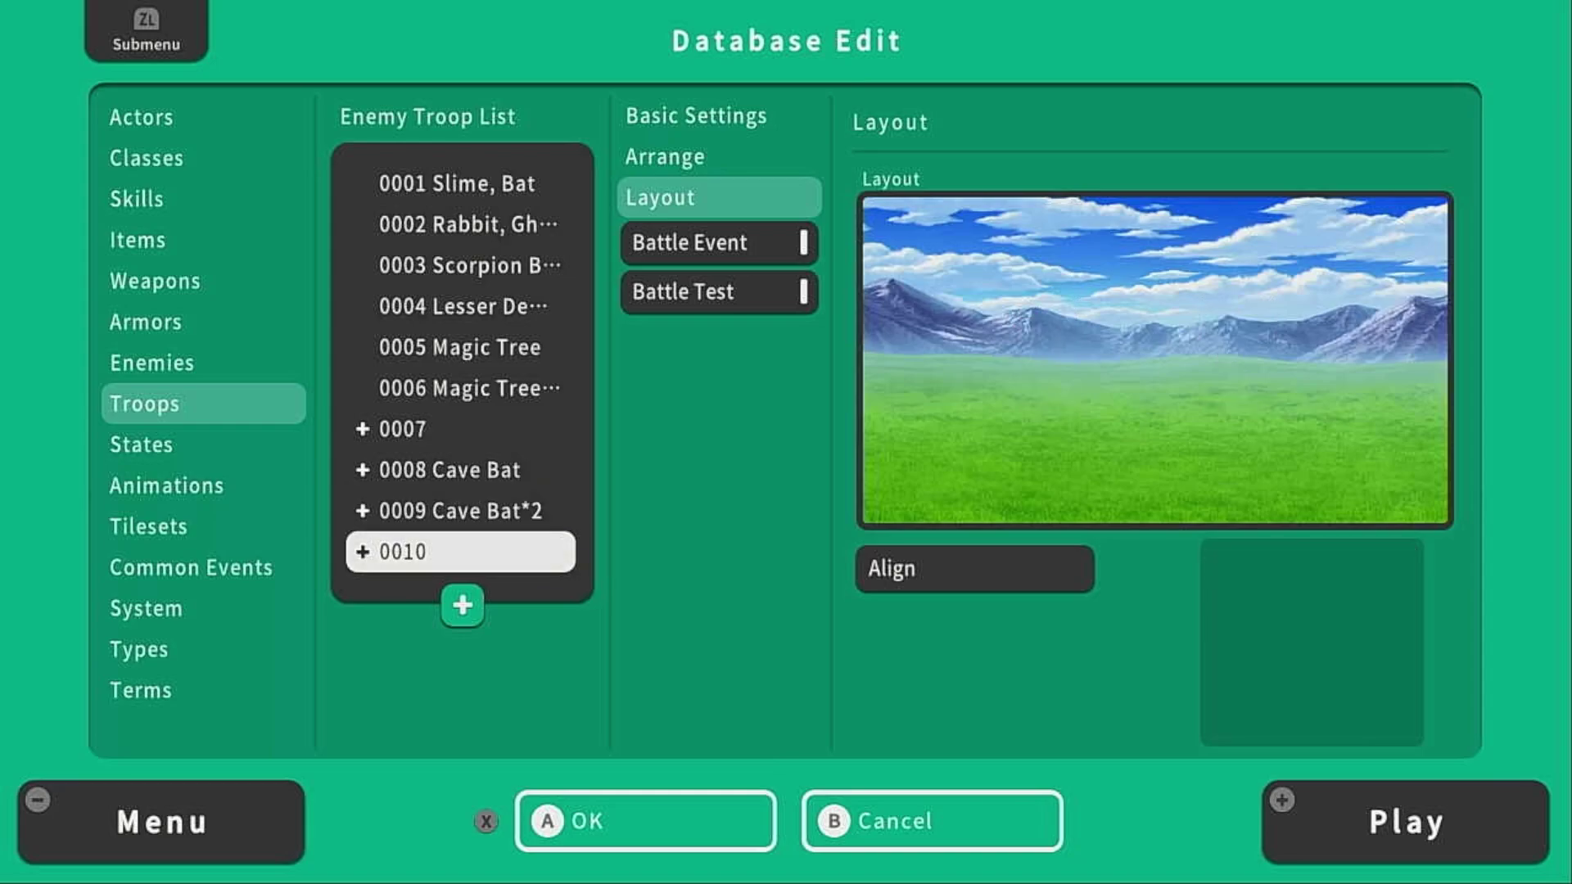
{"action": "key", "text": "Return"}
{"action": "key", "text": "Up"}
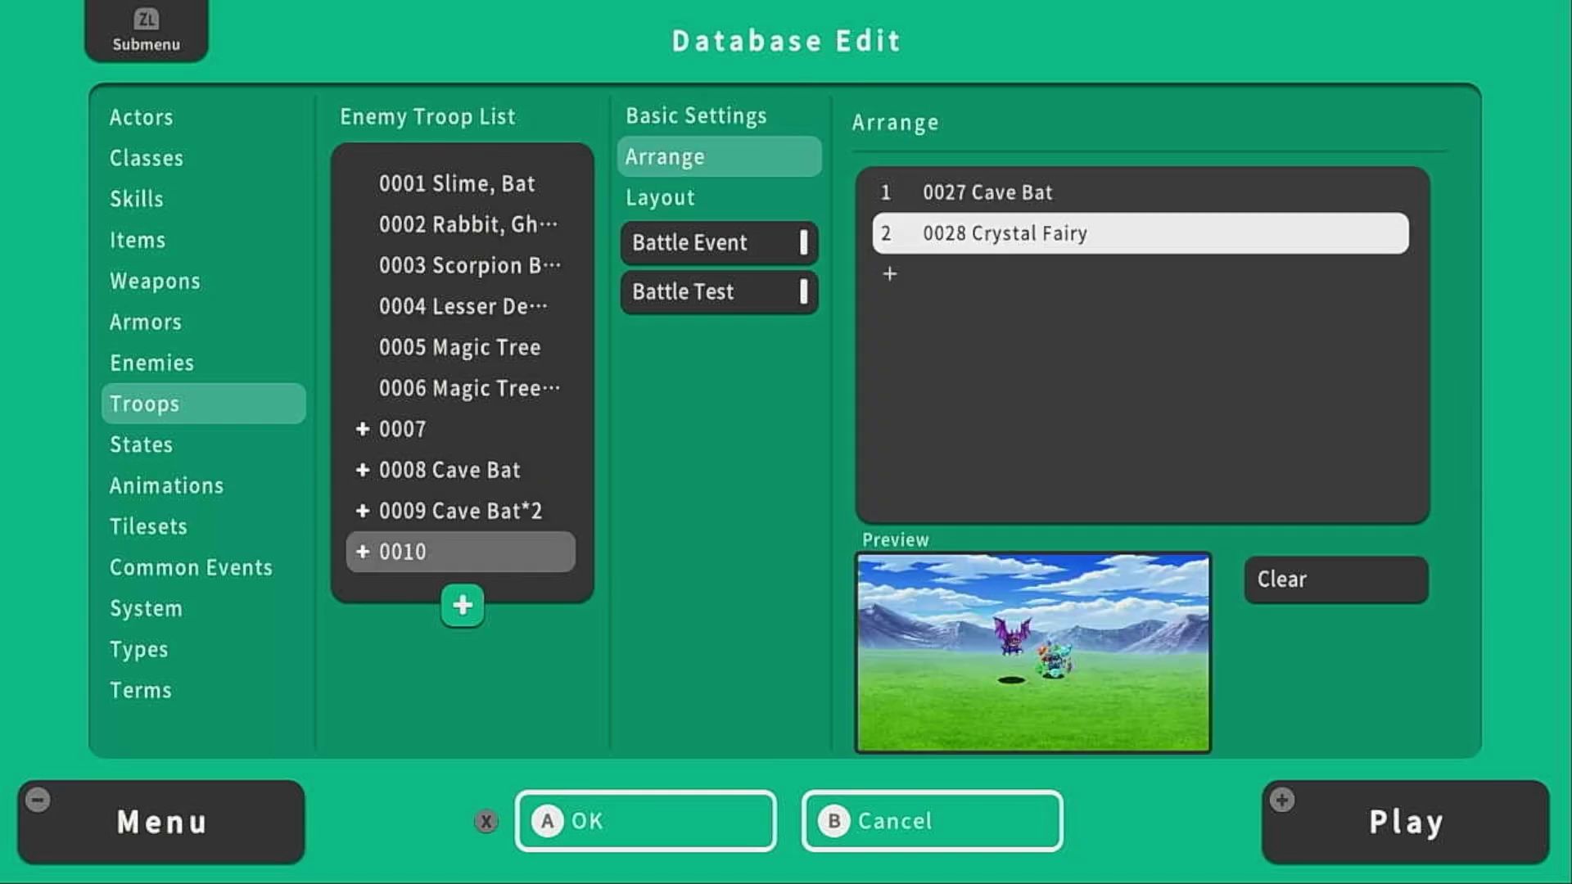
Name troop 0010 automatically and spread its Cave Bat and Crystal Fairy farther apart in the layout
{"action": "key", "text": "Escape"}
{"action": "key", "text": "Up"}
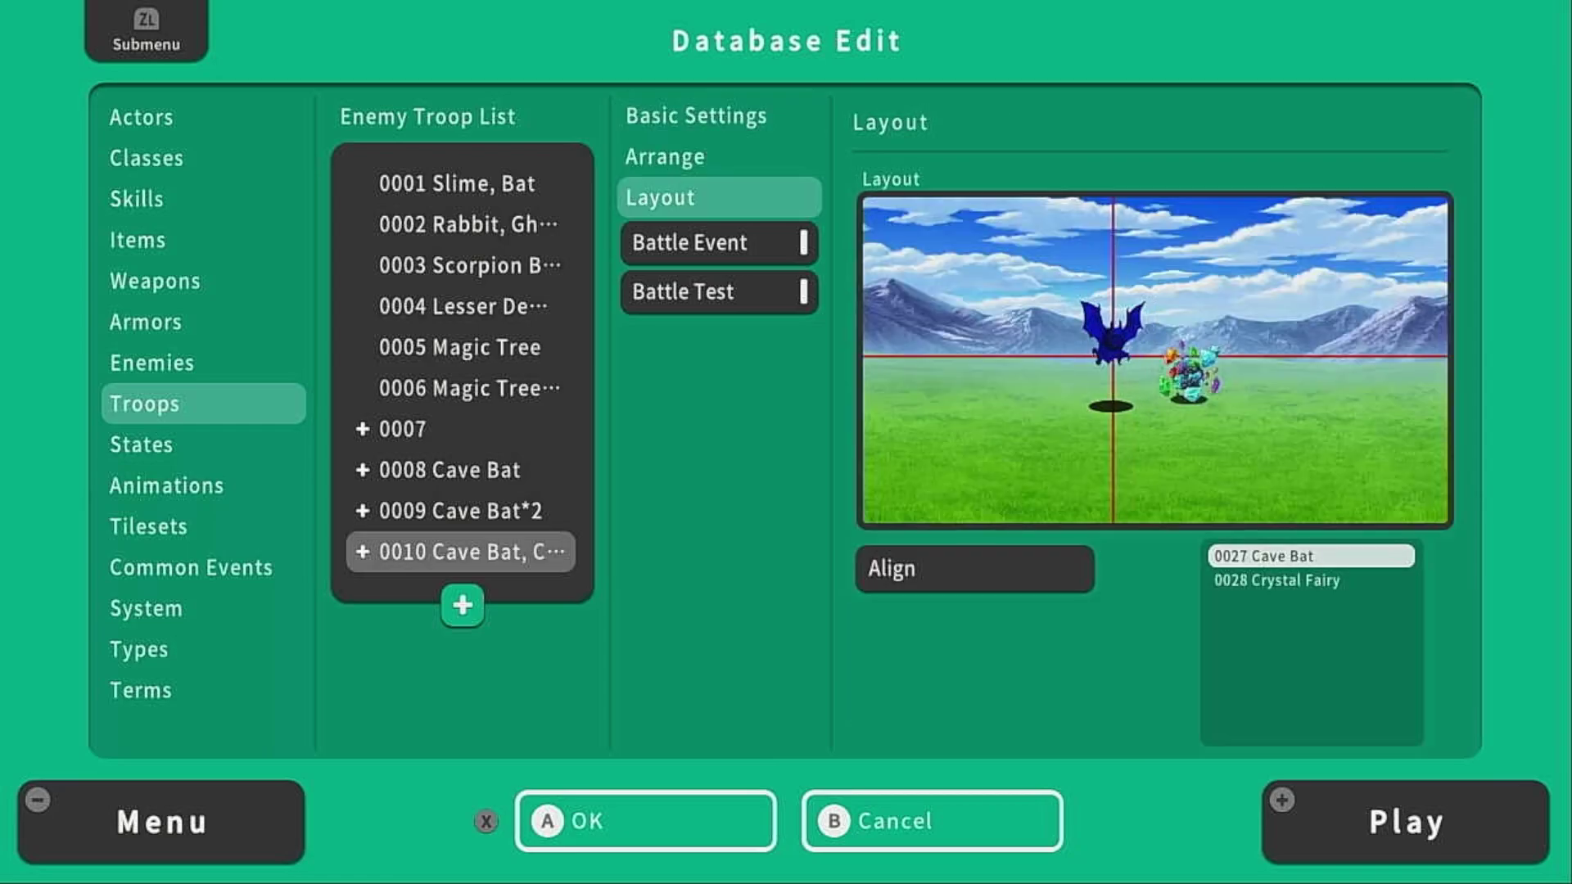
{"action": "key", "text": "Left"}
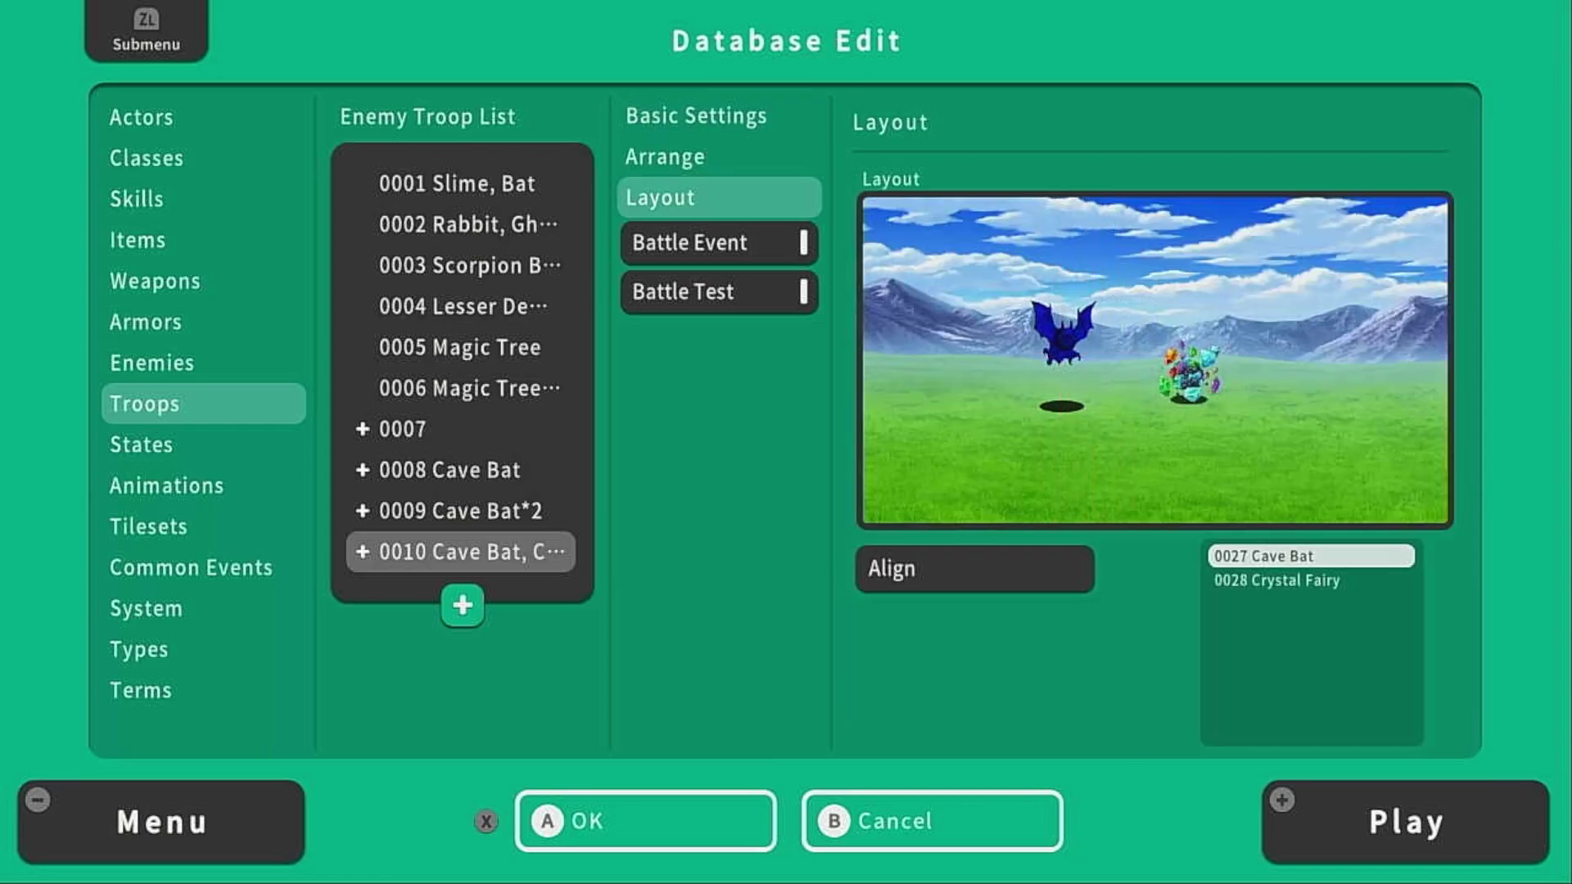
{"action": "key", "text": "Down"}
{"action": "key", "text": "Right"}
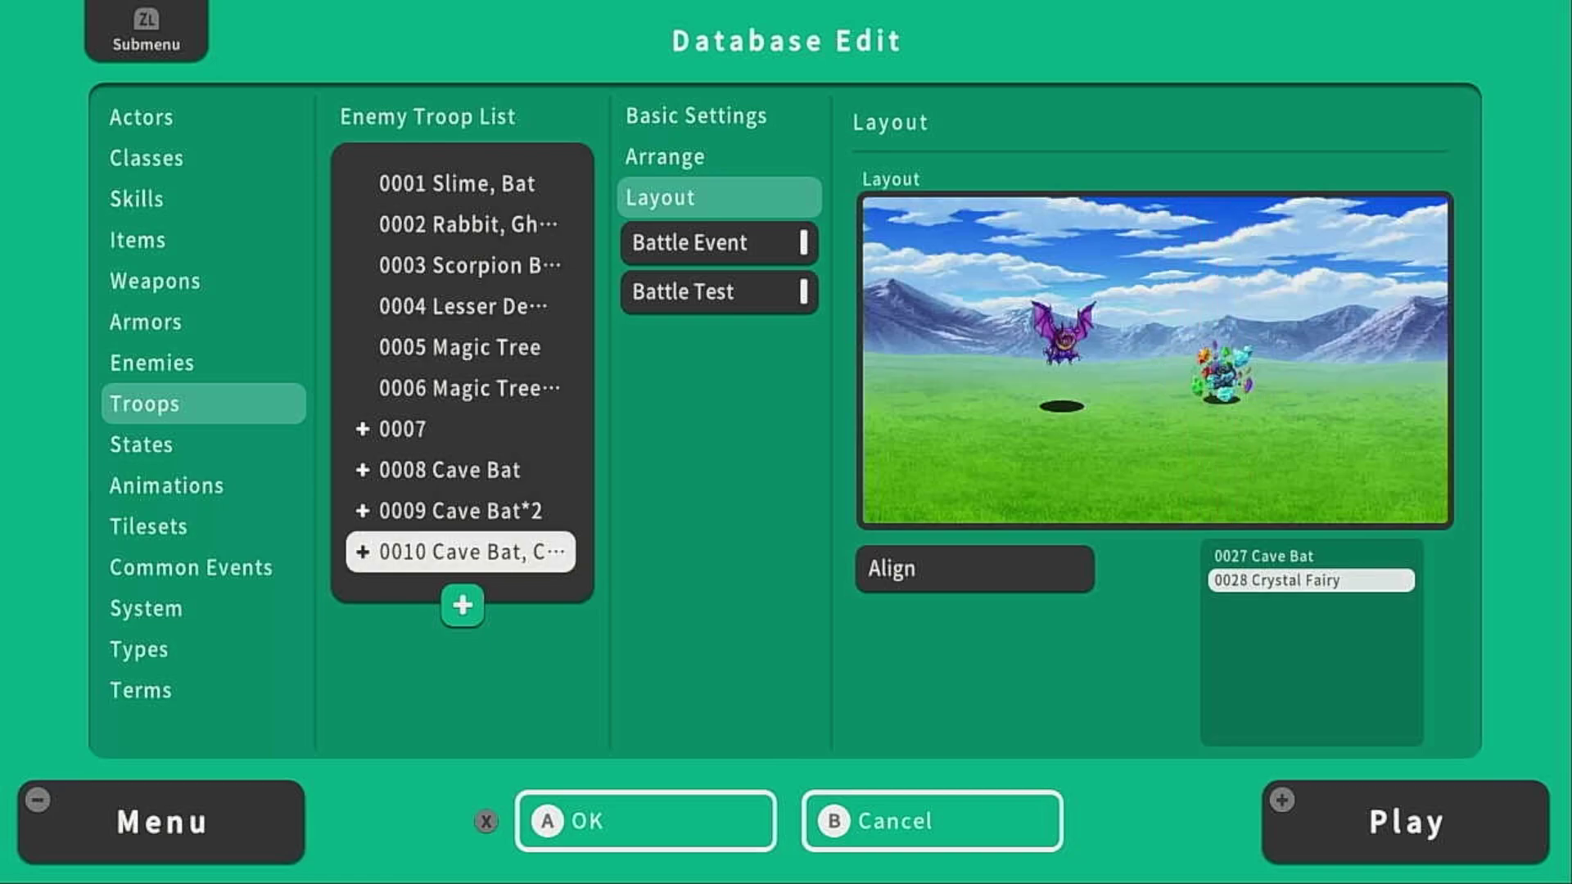
Compare the layouts of the newly created troops and examine each enemy's position in troop 0010
{"action": "key", "text": "Up"}
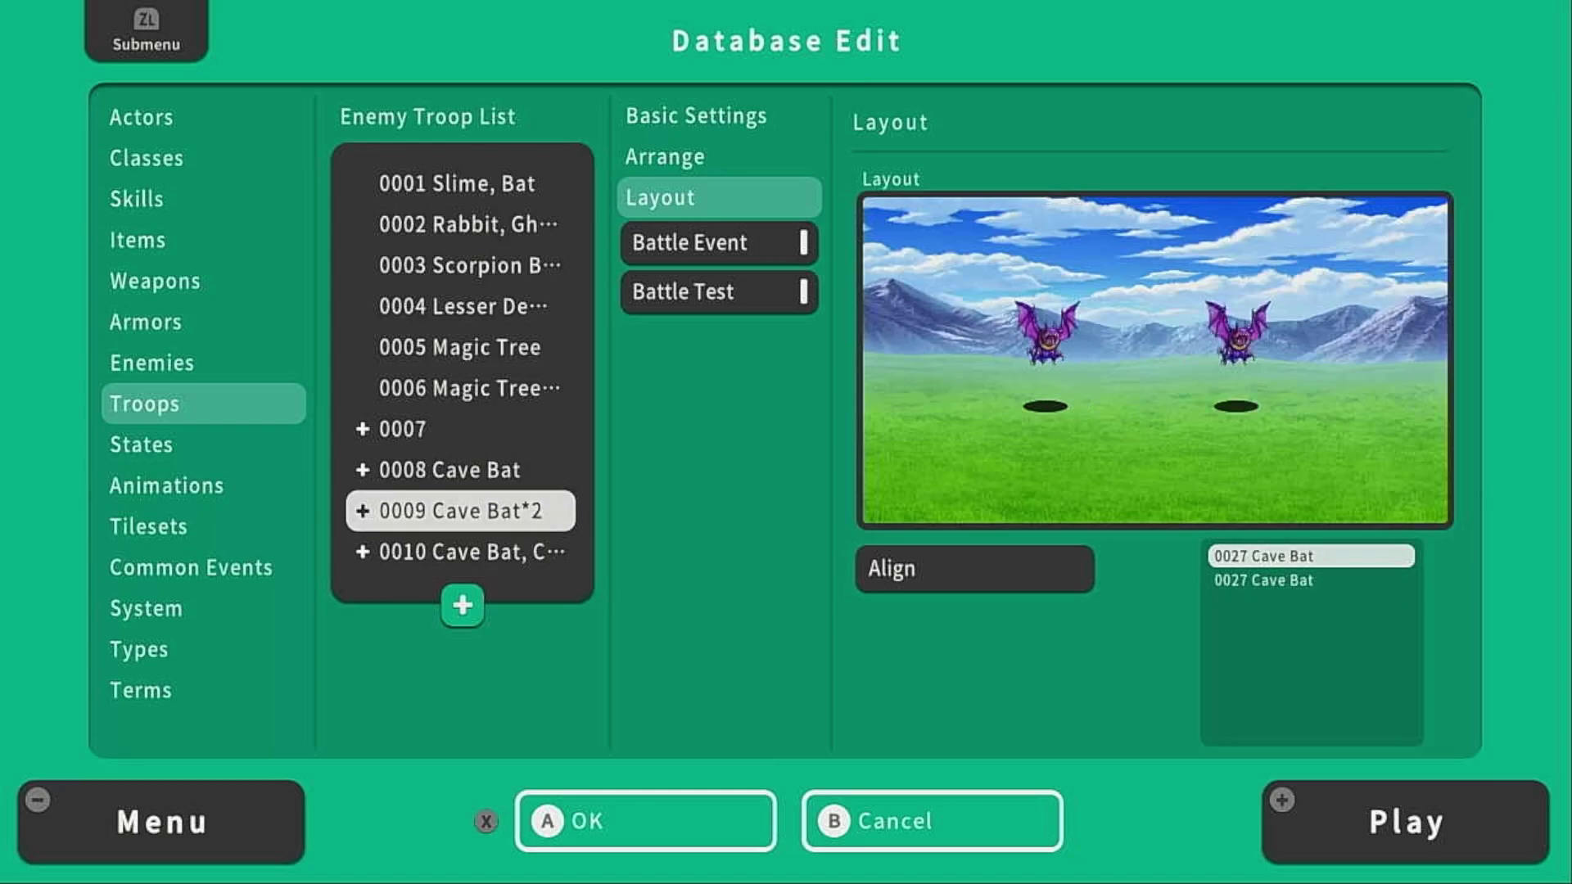
{"action": "key", "text": "Down"}
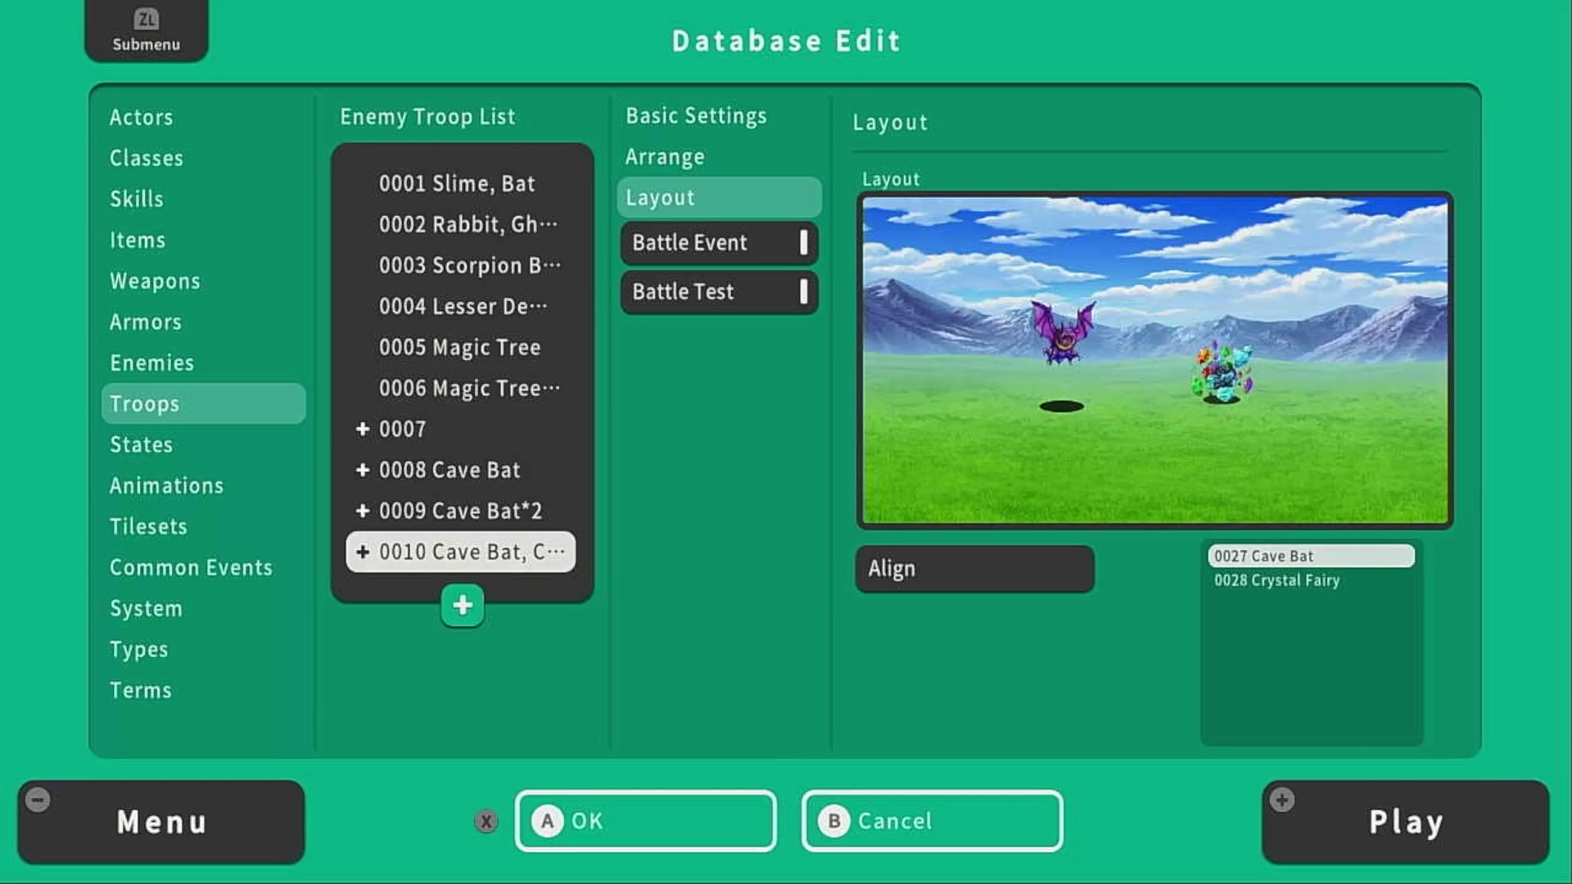
{"action": "key", "text": "Up"}
{"action": "key", "text": "Up"}
{"action": "key", "text": "Down"}
{"action": "key", "text": "Down"}
{"action": "key", "text": "Return"}
{"action": "key", "text": "Return"}
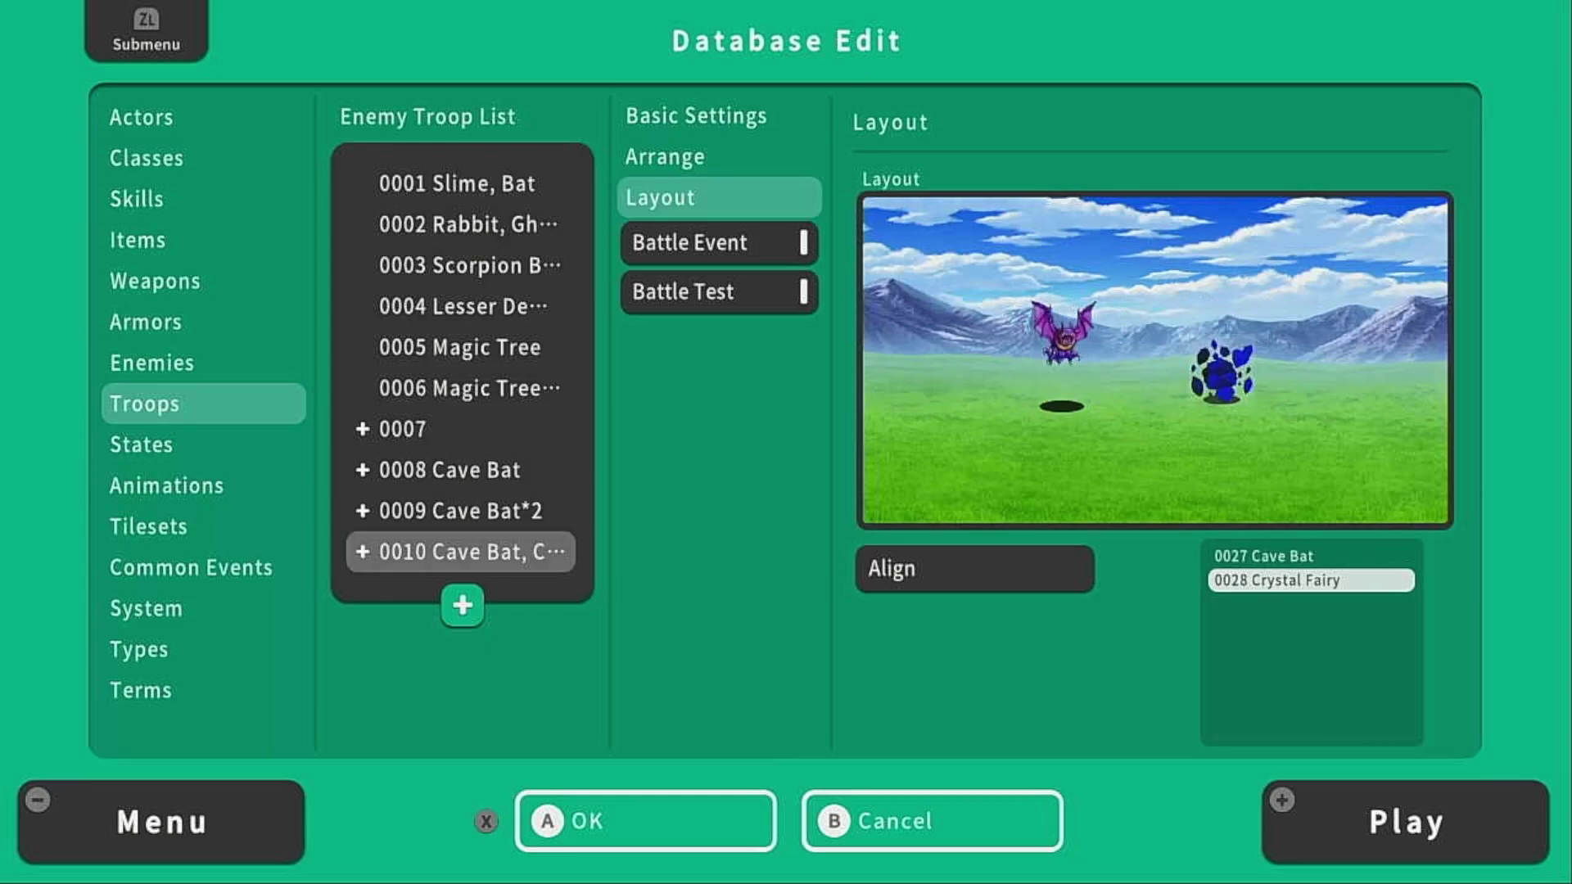
{"action": "key", "text": "Up"}
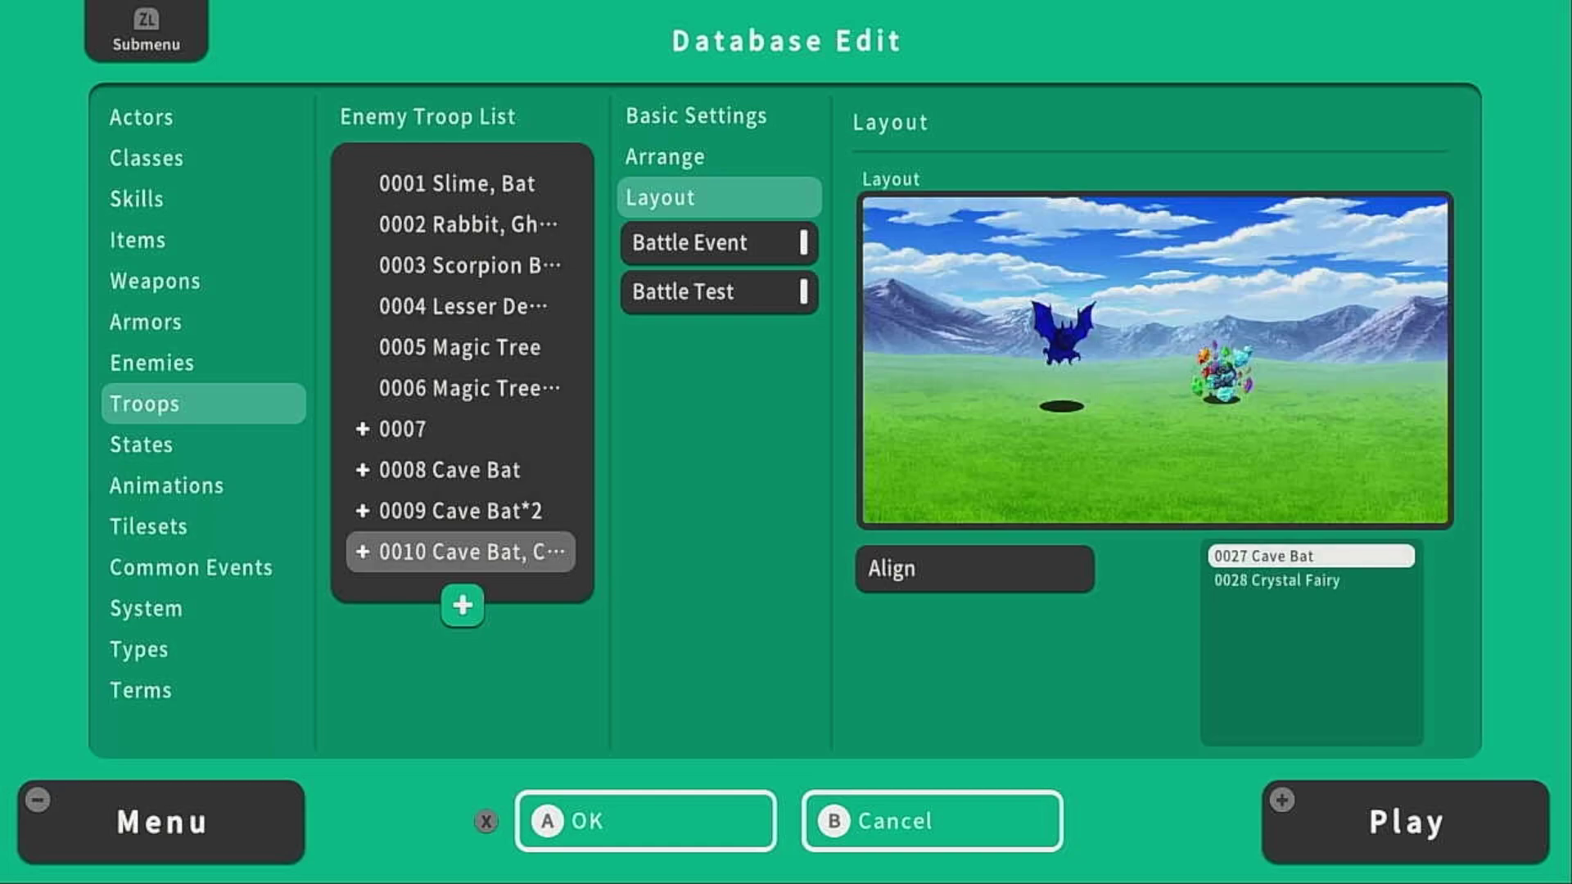
{"action": "key", "text": "Escape"}
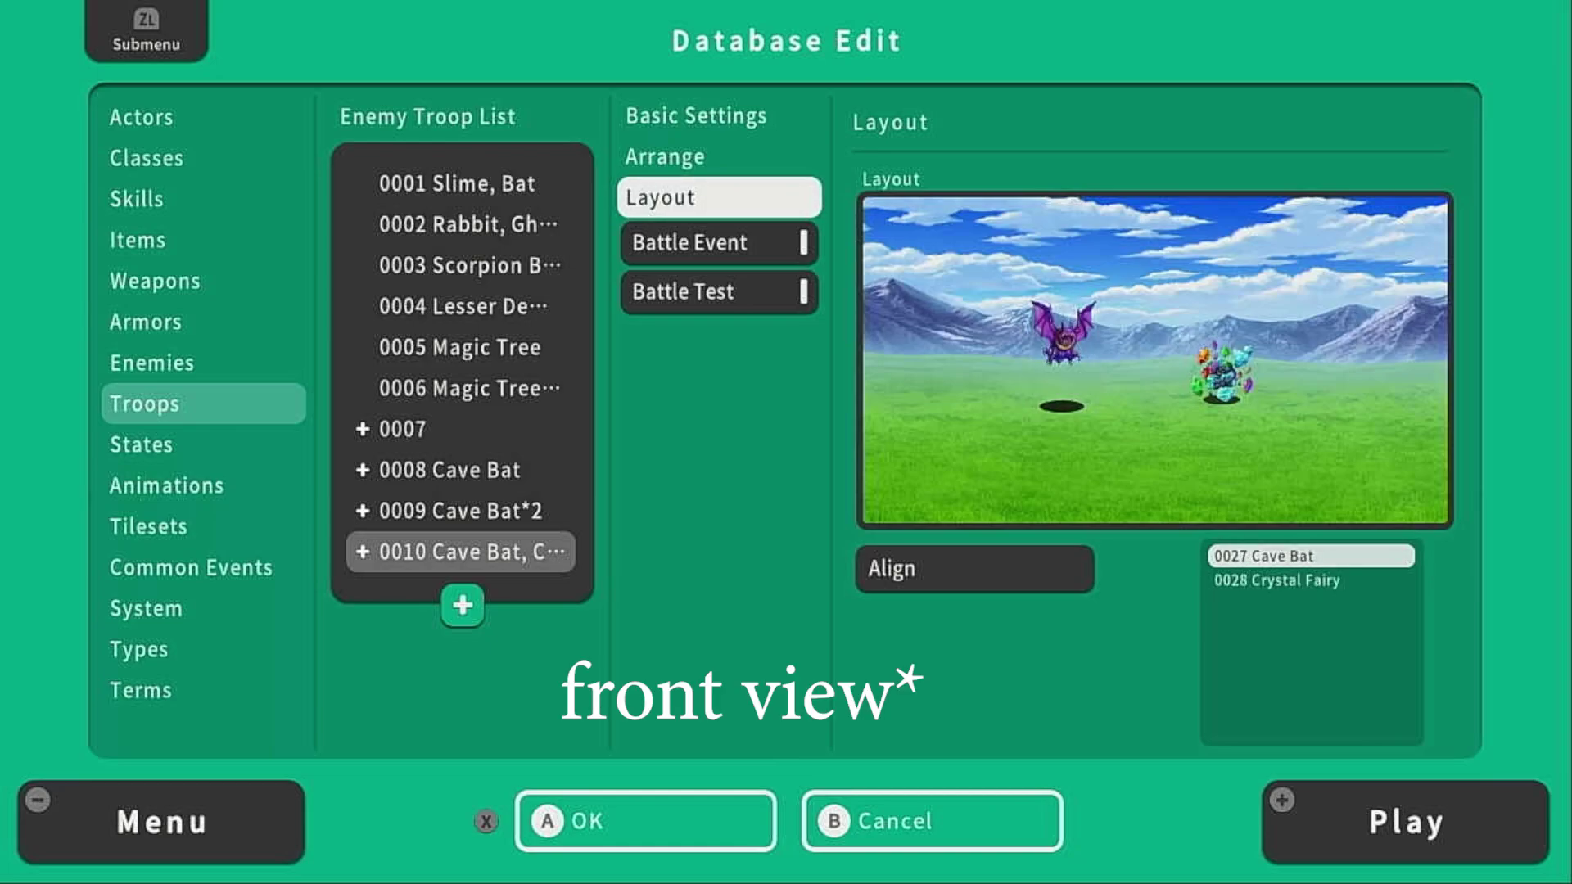
{"action": "key", "text": "Escape"}
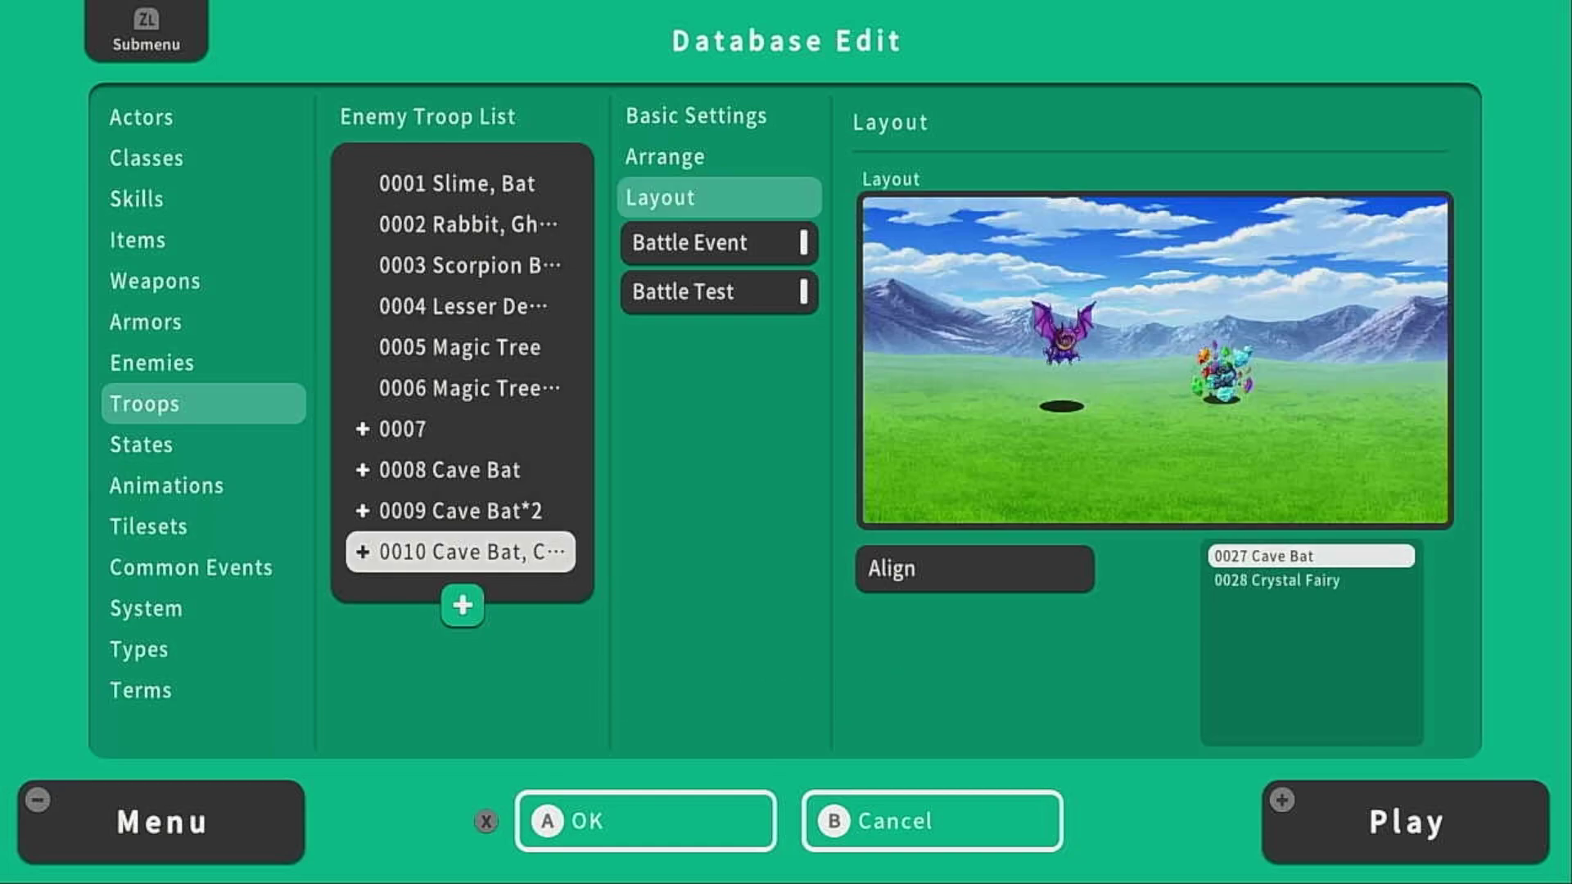
{"action": "key", "text": "Escape"}
{"action": "key", "text": "Down"}
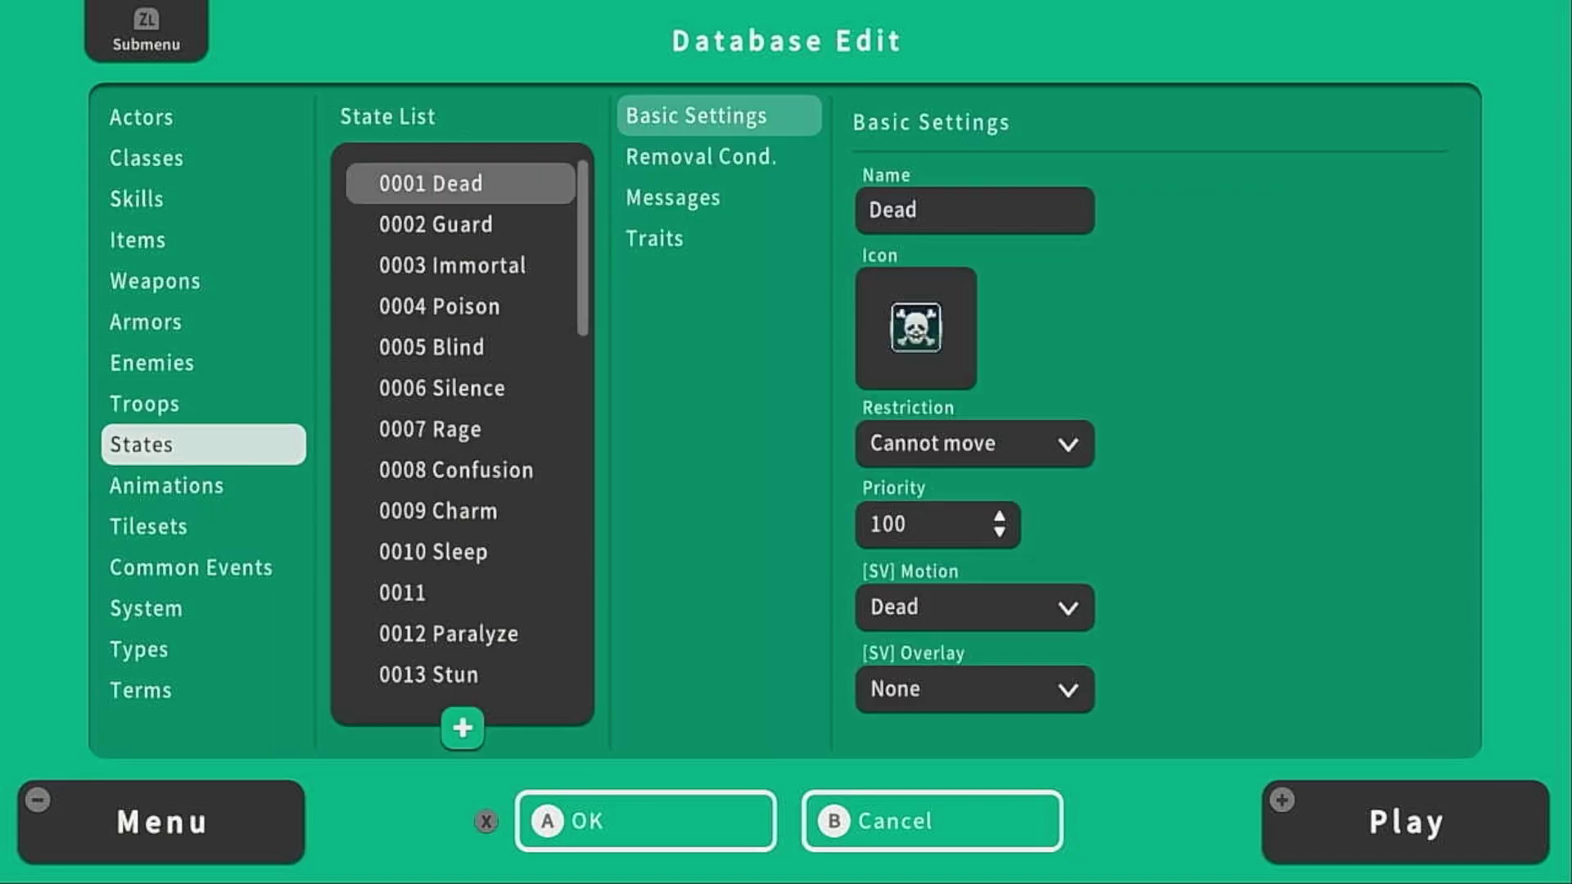
{"action": "key", "text": "Down"}
{"action": "key", "text": "Down"}
{"action": "key", "text": "Down"}
{"action": "key", "text": "Down"}
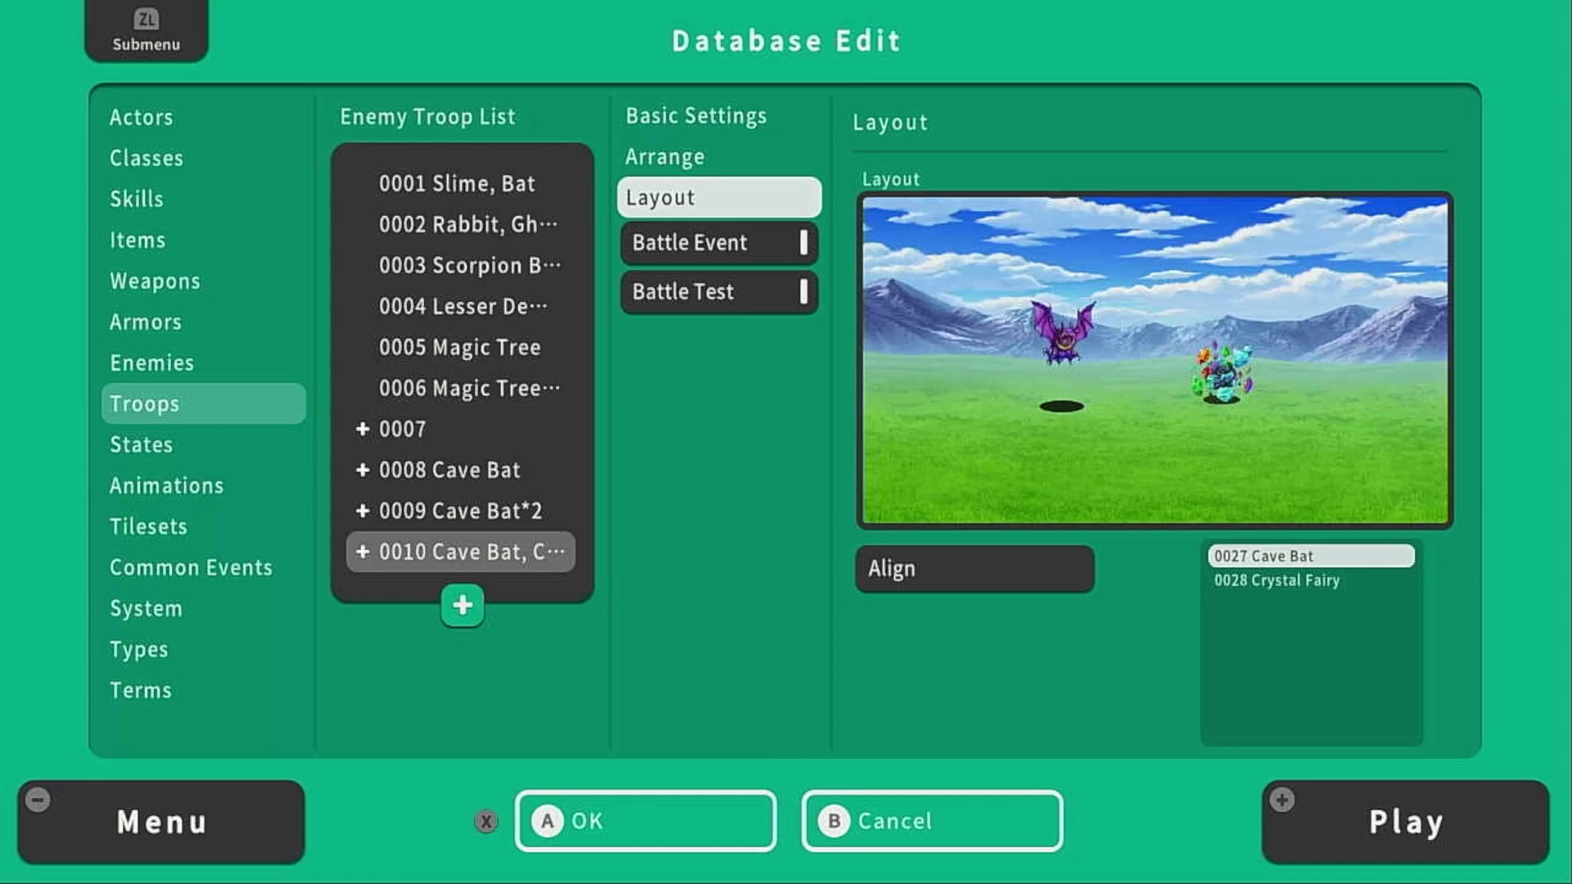
Set the battle screen to Side-view in the system's battle settings
{"action": "key", "text": "Escape"}
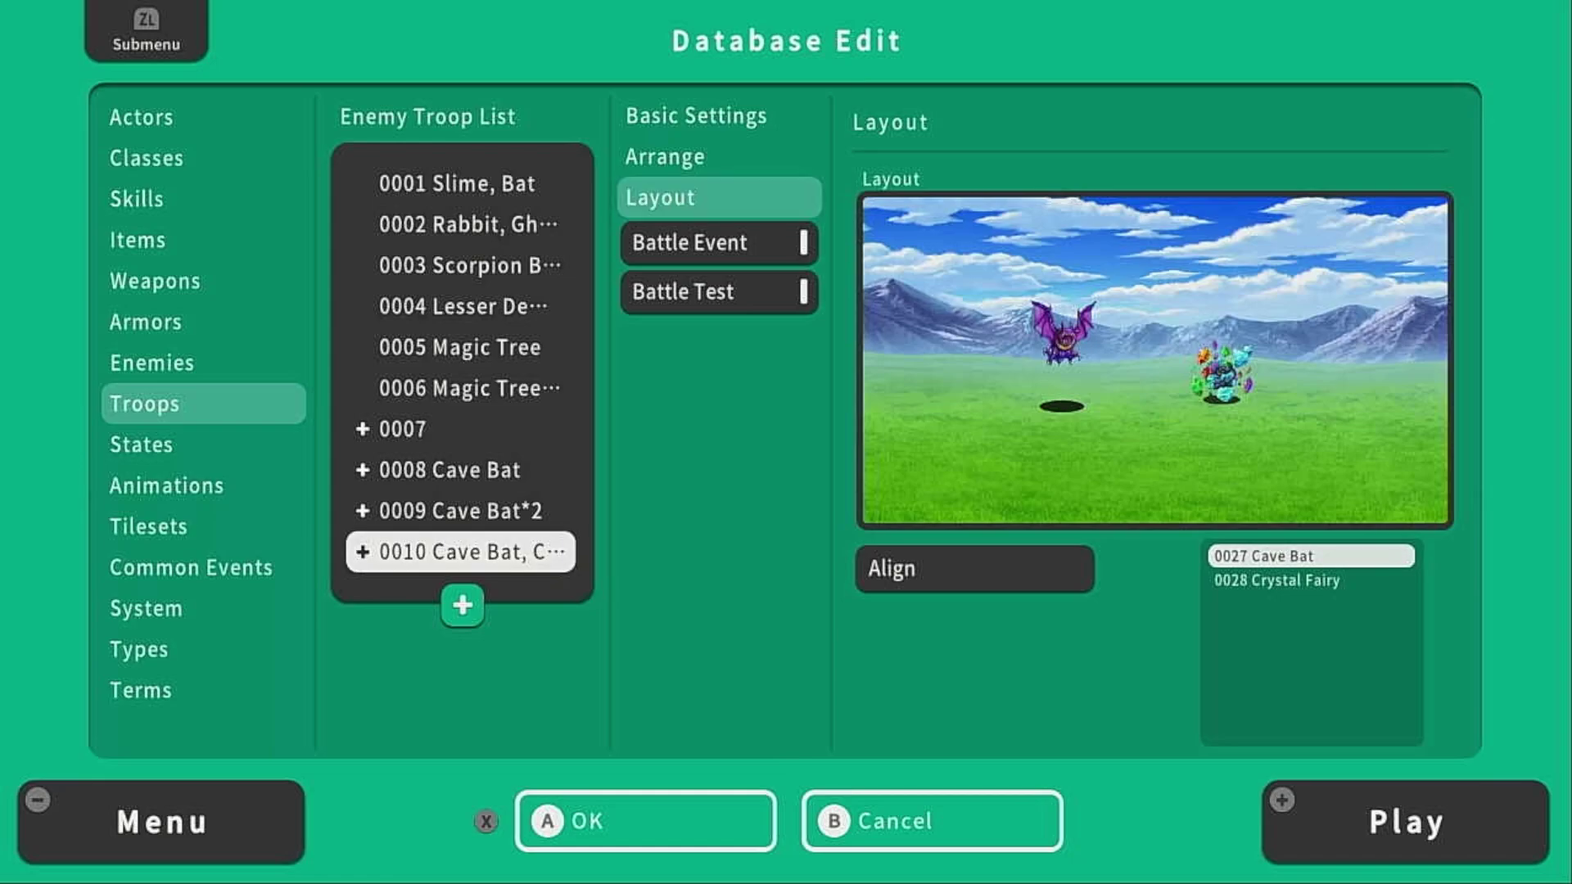
{"action": "key", "text": "Escape"}
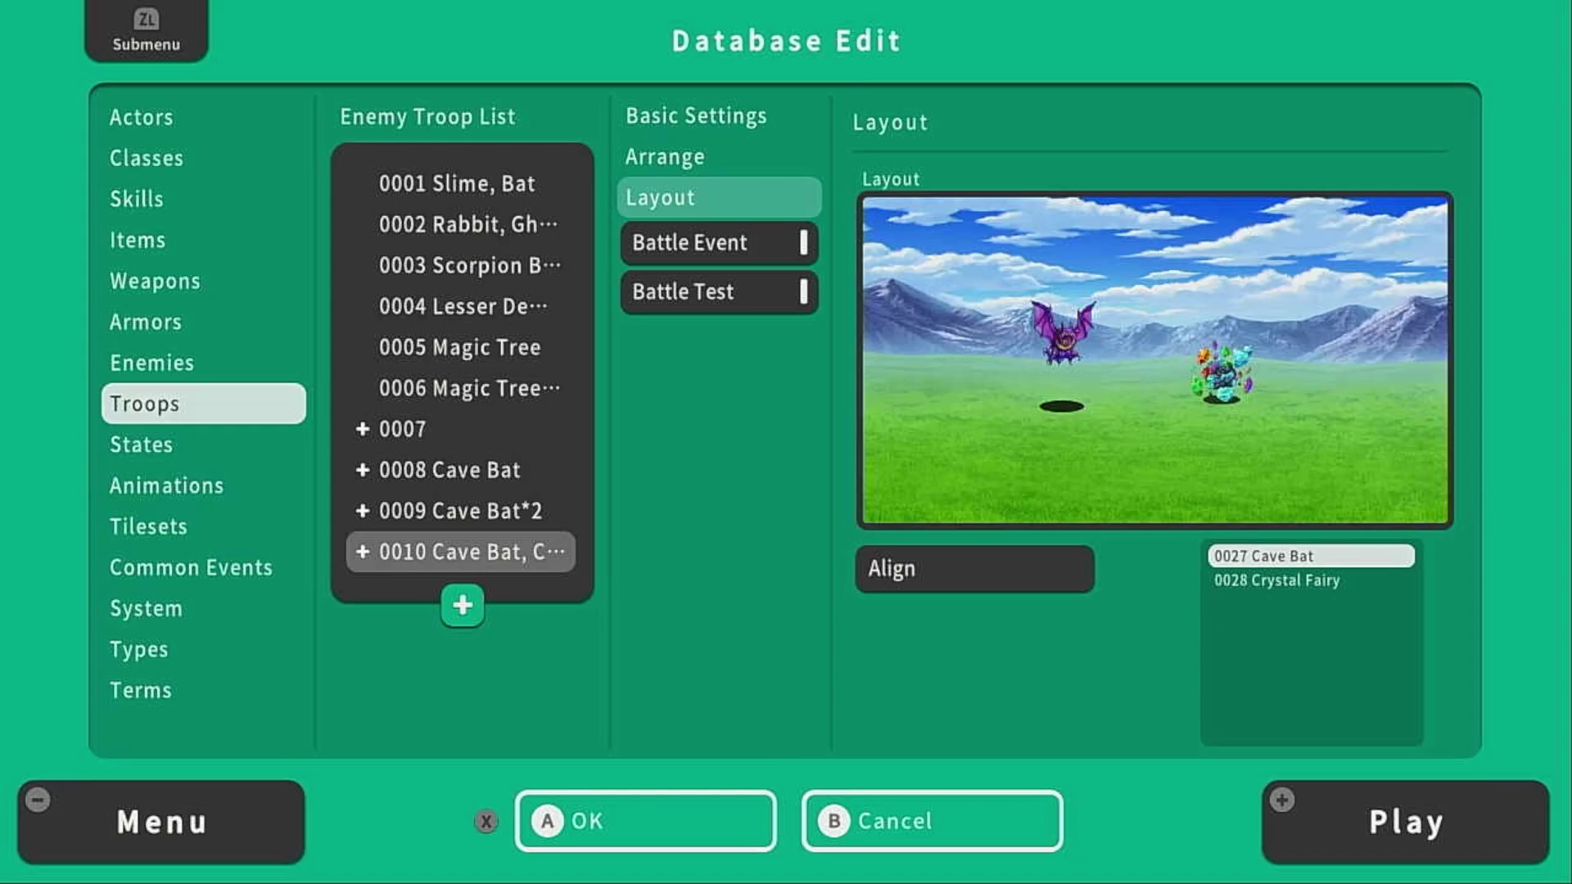
{"action": "key", "text": "Down"}
{"action": "key", "text": "Down"}
{"action": "key", "text": "Down"}
{"action": "key", "text": "Down"}
{"action": "key", "text": "Down"}
{"action": "key", "text": "Down"}
{"action": "key", "text": "Up"}
{"action": "key", "text": "Return"}
{"action": "key", "text": "Down"}
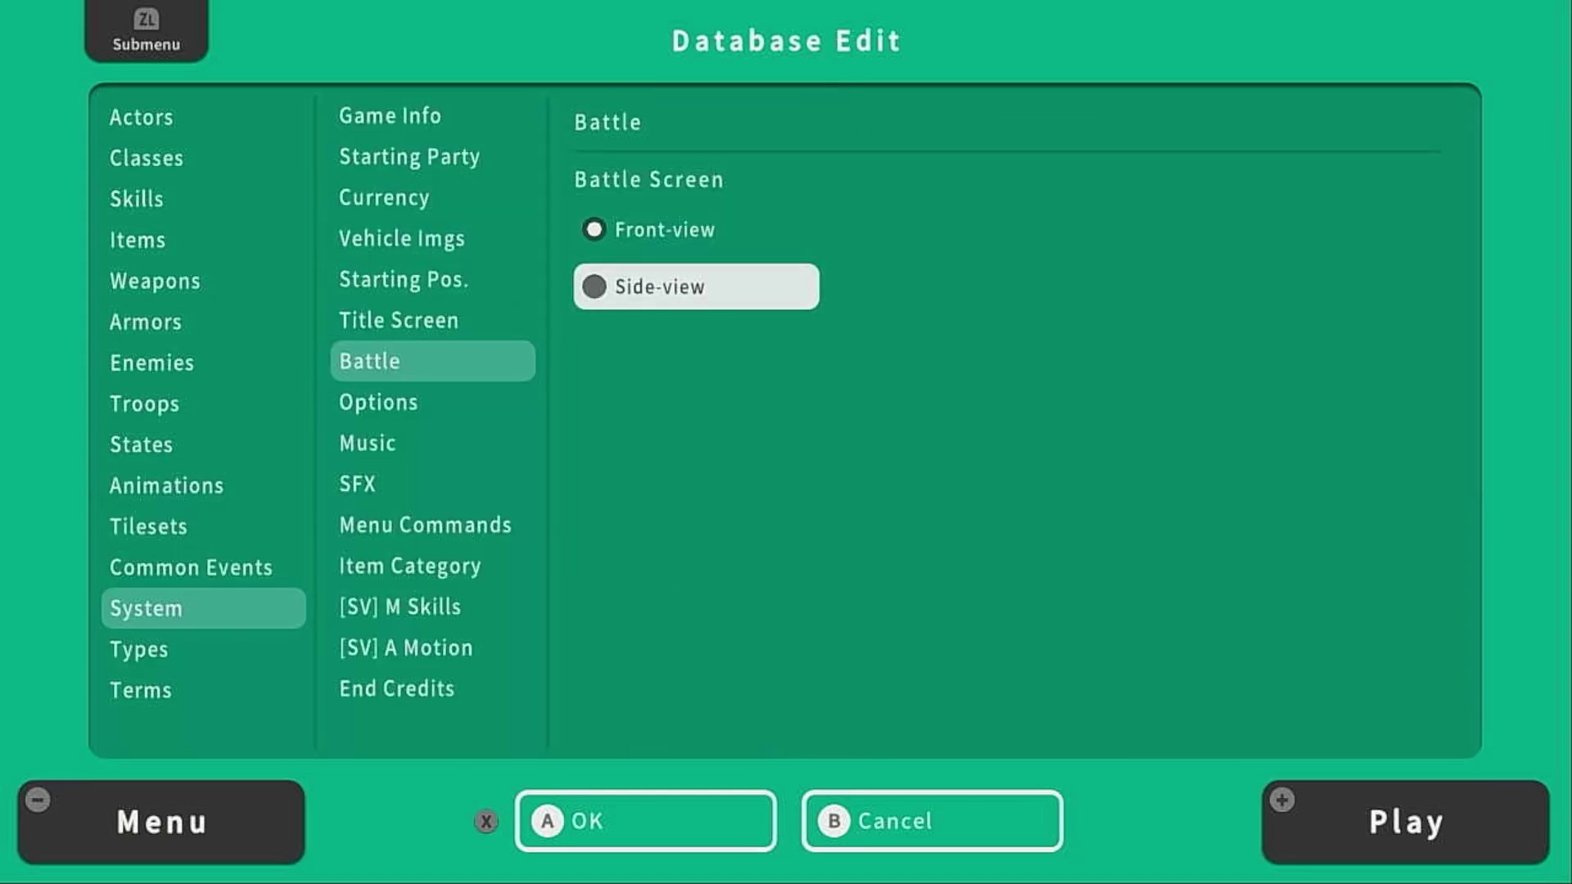
{"action": "key", "text": "Return"}
{"action": "key", "text": "Escape"}
Return to the layout of troop 0010 and move its Cave Bat farther left
{"action": "key", "text": "Up"}
{"action": "key", "text": "Up"}
{"action": "key", "text": "Up"}
{"action": "key", "text": "Up"}
{"action": "key", "text": "Up"}
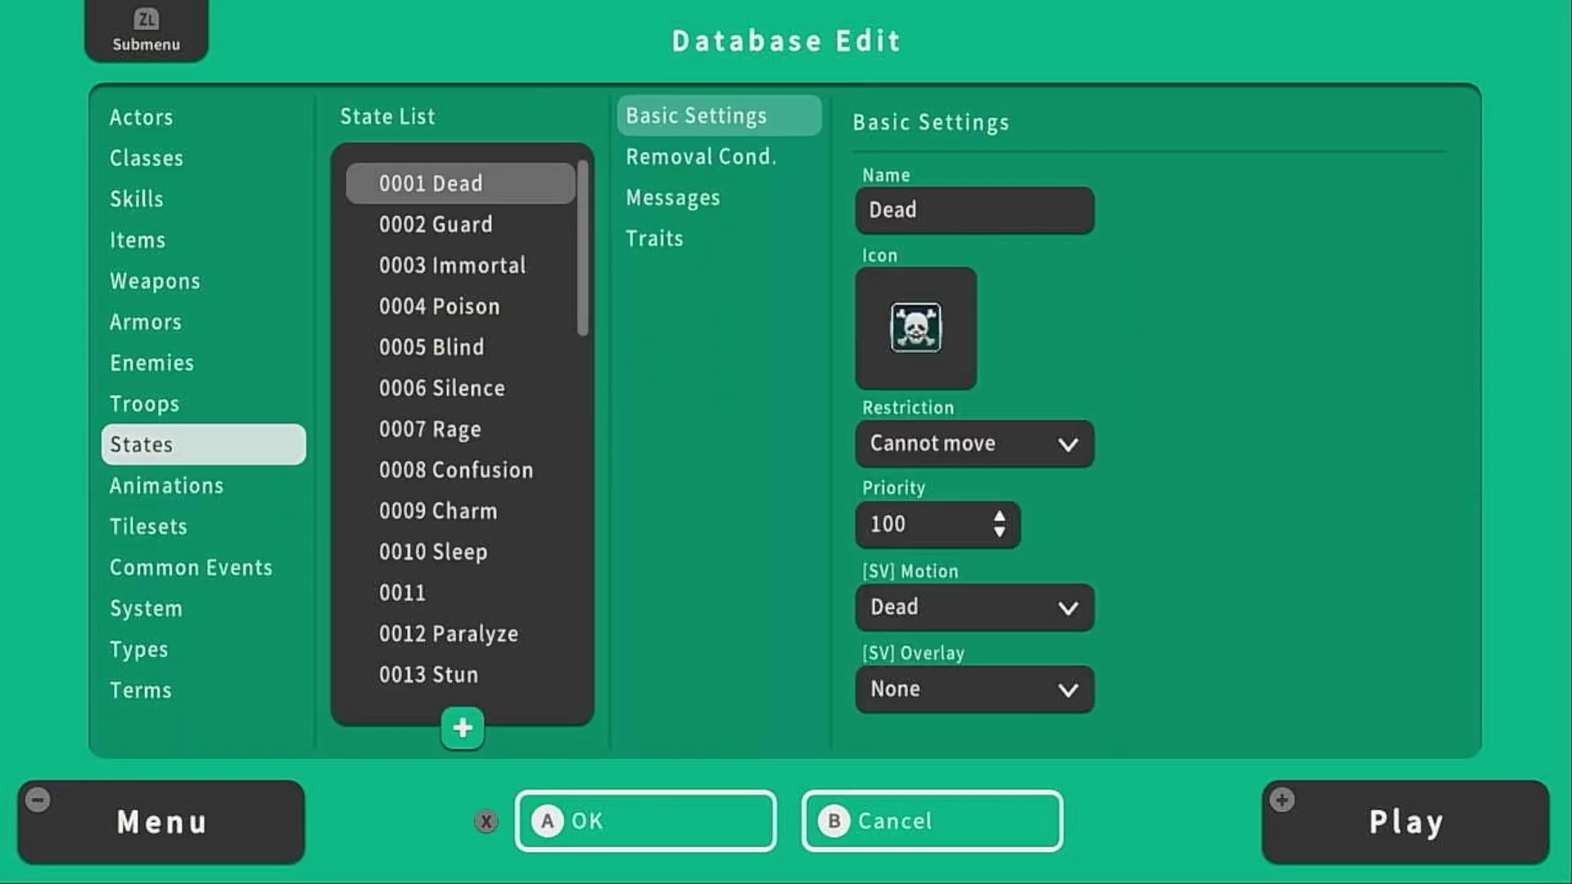
{"action": "key", "text": "Return"}
{"action": "key", "text": "Return"}
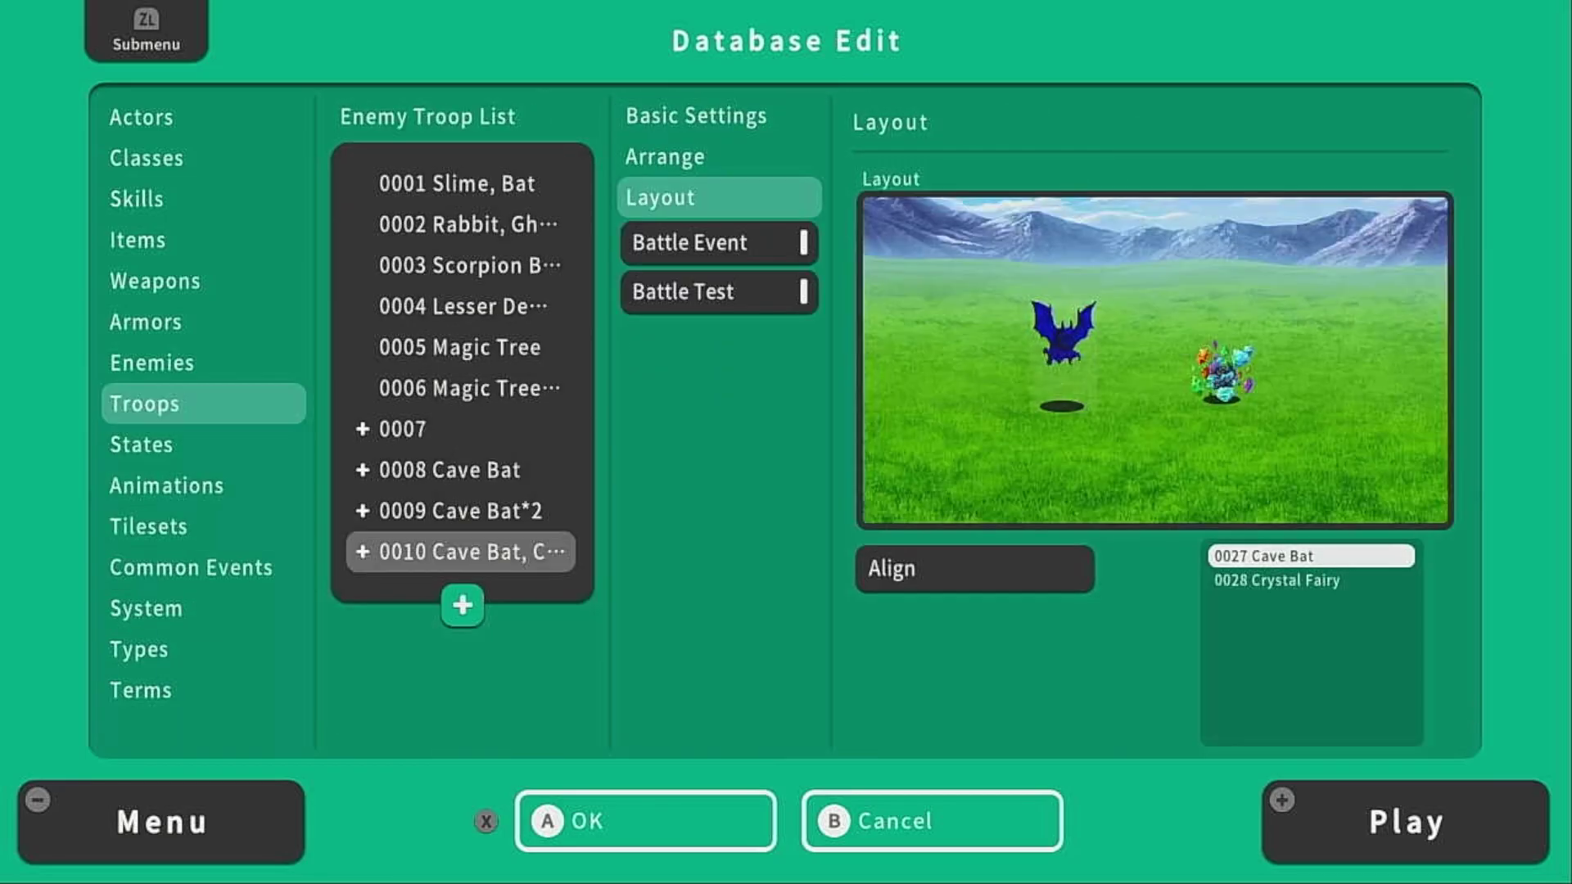
{"action": "key", "text": "Return"}
{"action": "key", "text": "Left"}
{"action": "key", "text": "Left"}
{"action": "key", "text": "Left"}
{"action": "key", "text": "Left"}
{"action": "key", "text": "Return"}
Move the Crystal Fairy in troop 0010 to the left, nearer the Cave Bat
{"action": "key", "text": "Down"}
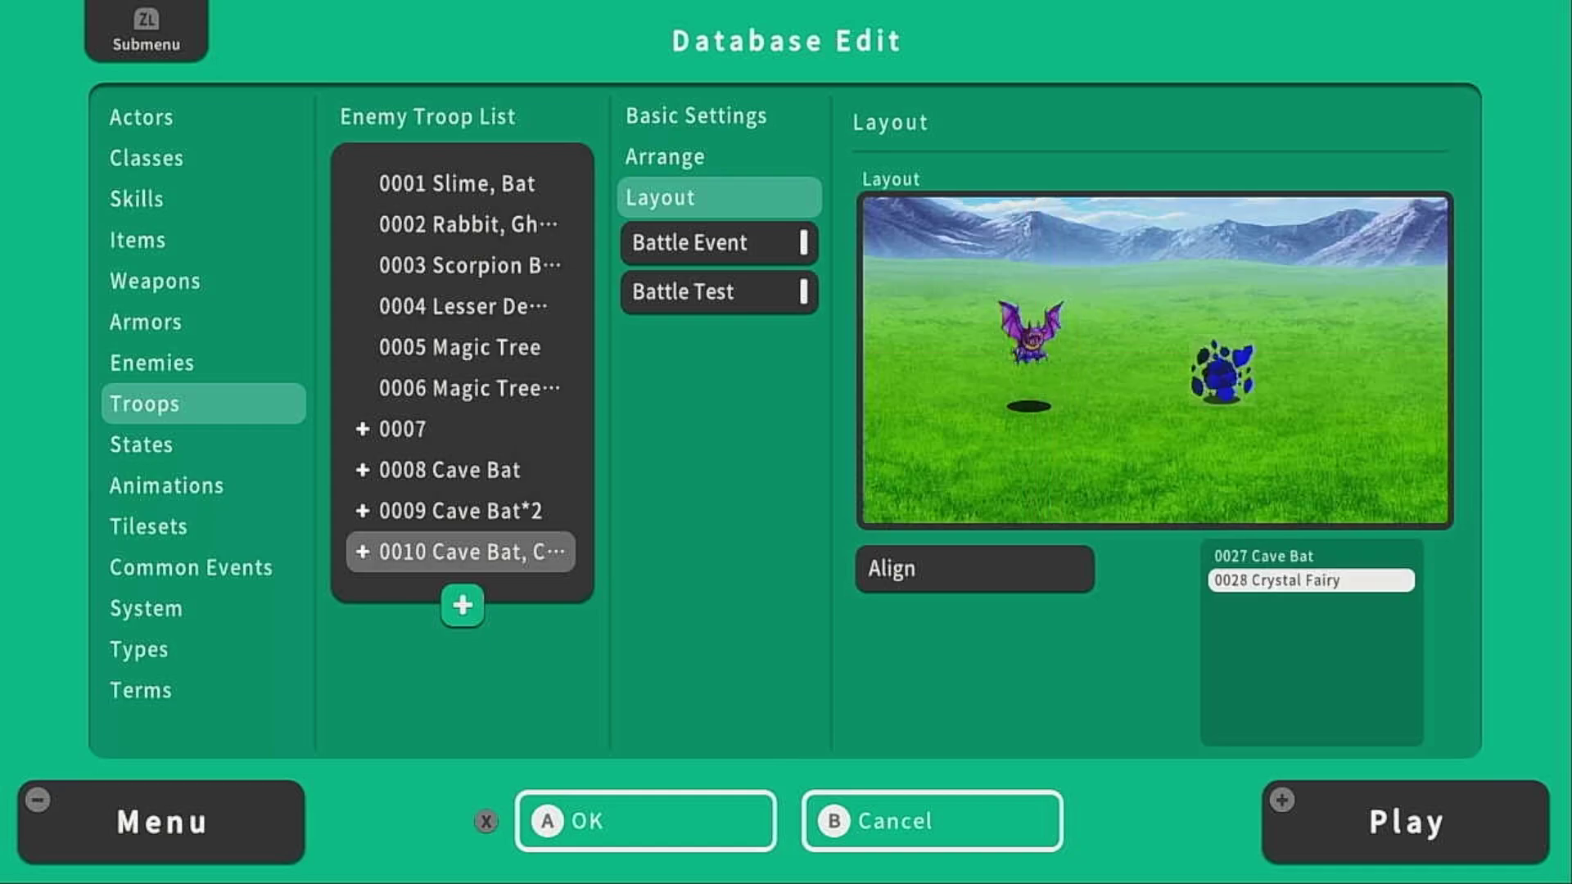
{"action": "key", "text": "Escape"}
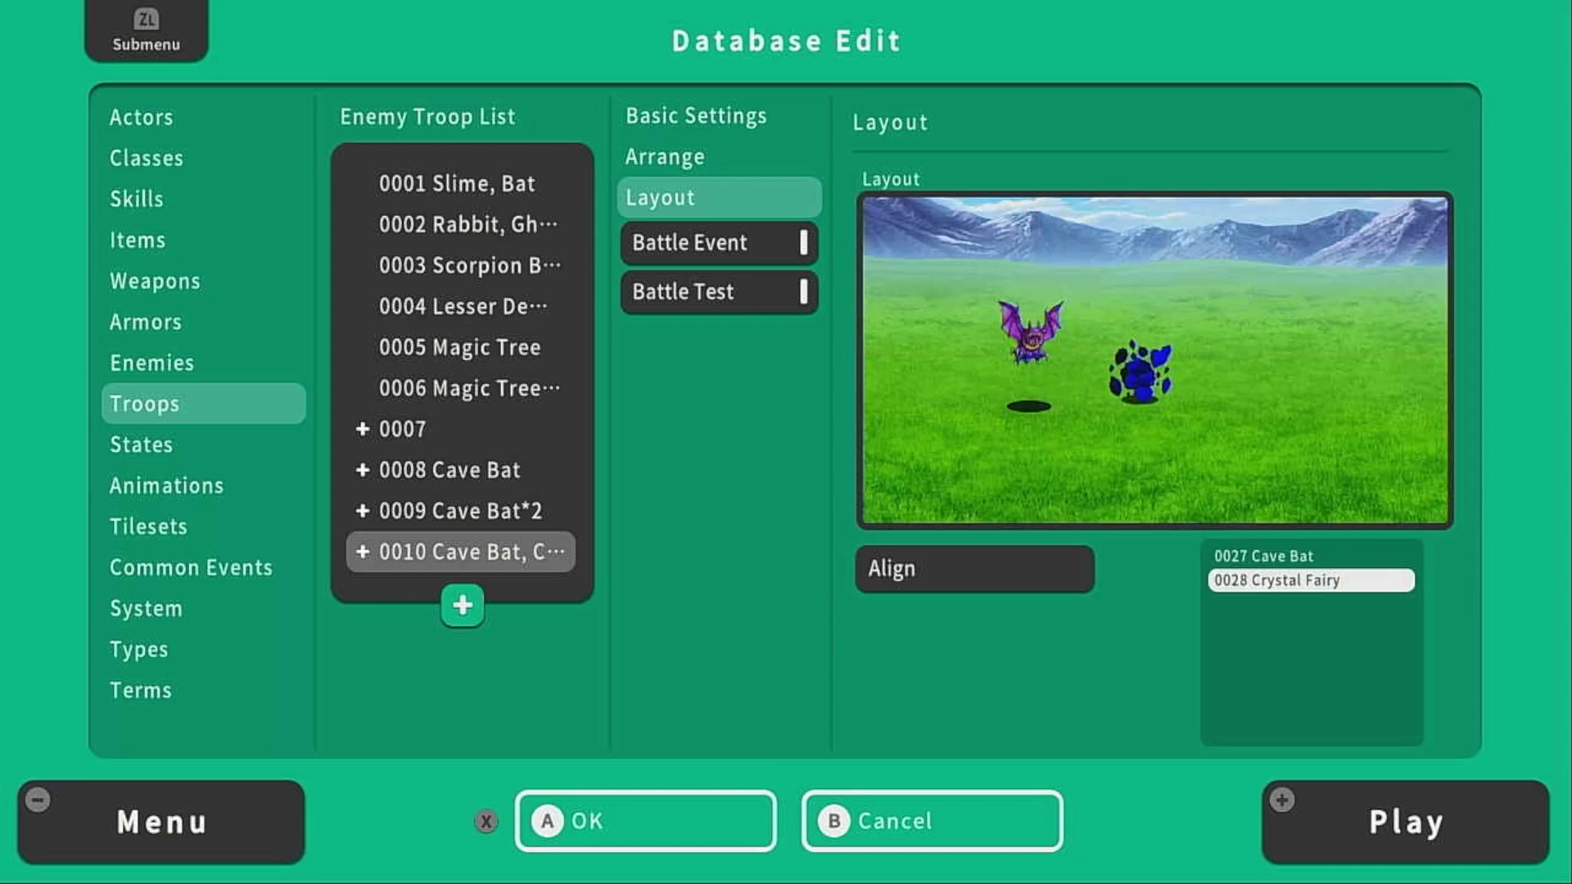
{"action": "key", "text": "Escape"}
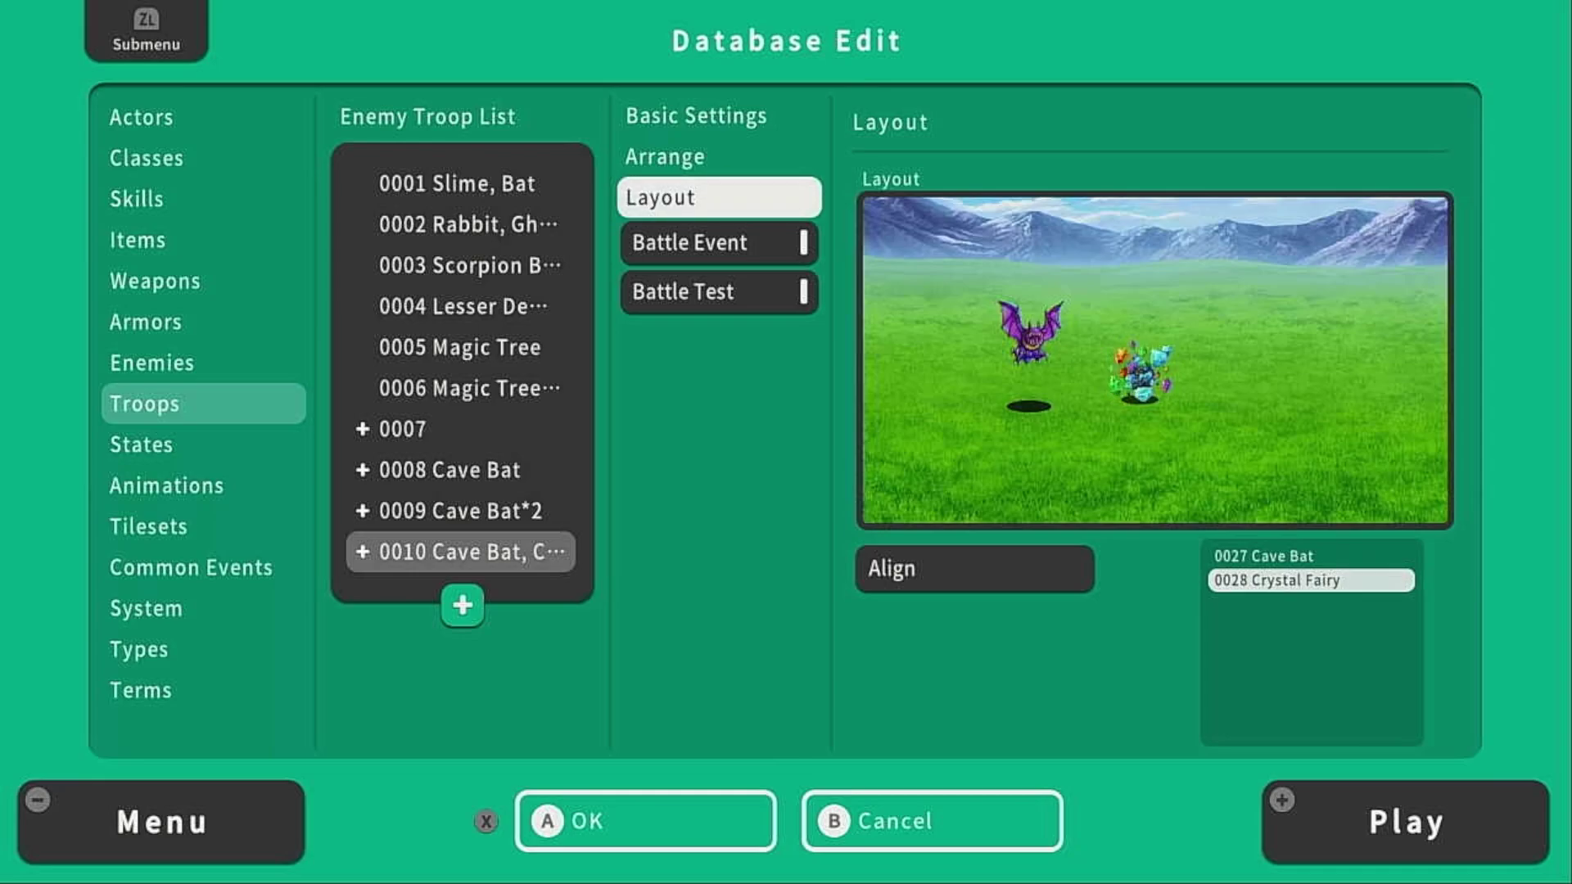
Open the battle test for troop 0010 and assign 0010 Lyra as the second party member
{"action": "key", "text": "Down"}
{"action": "key", "text": "Down"}
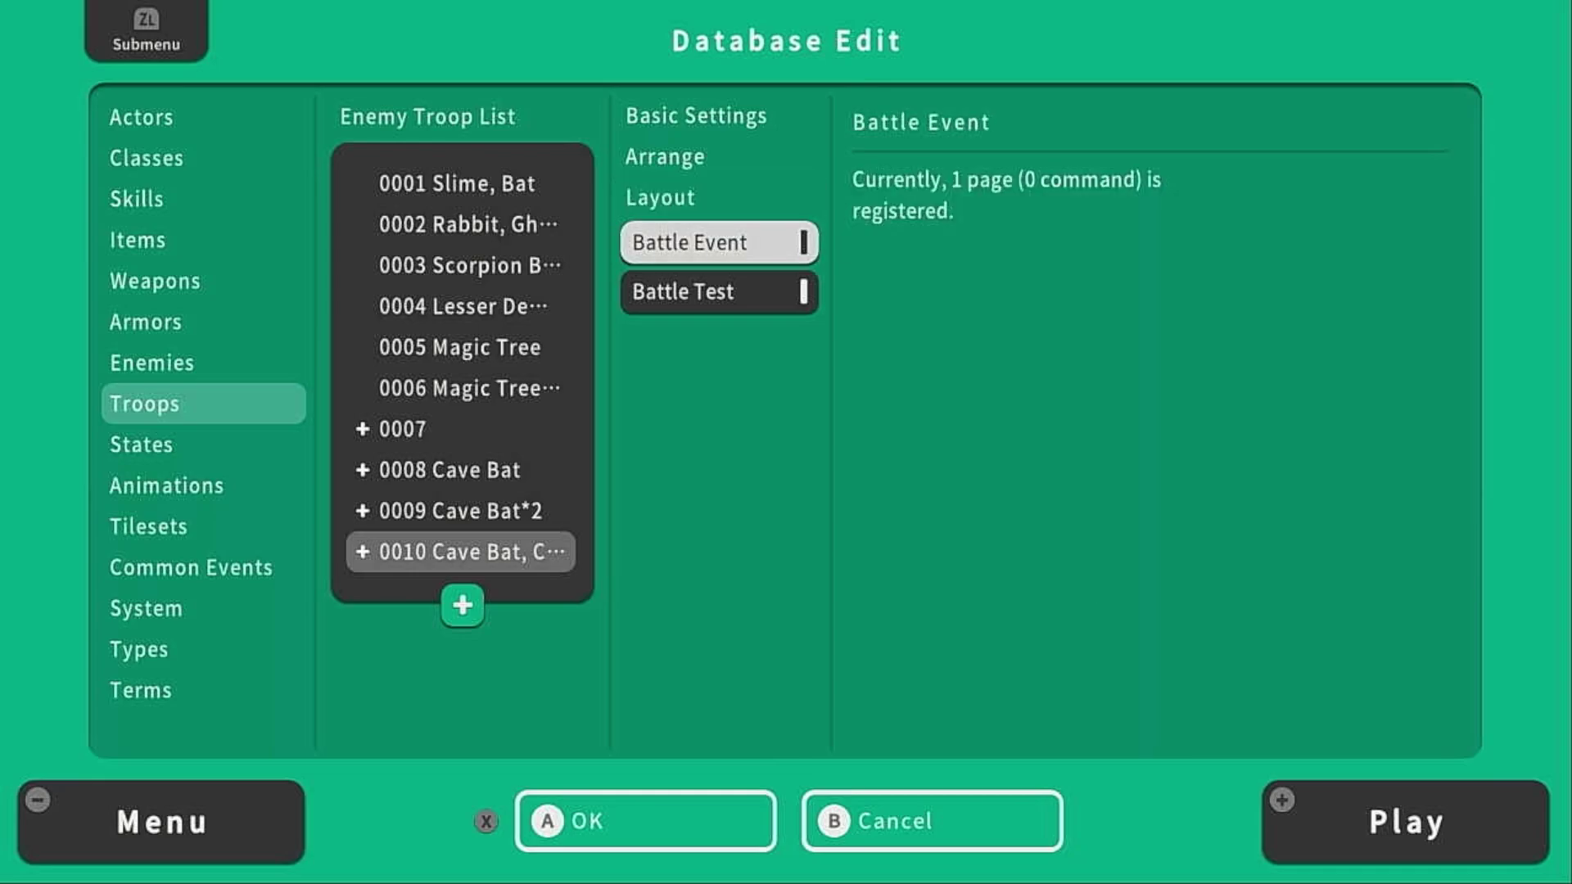
{"action": "key", "text": "Return"}
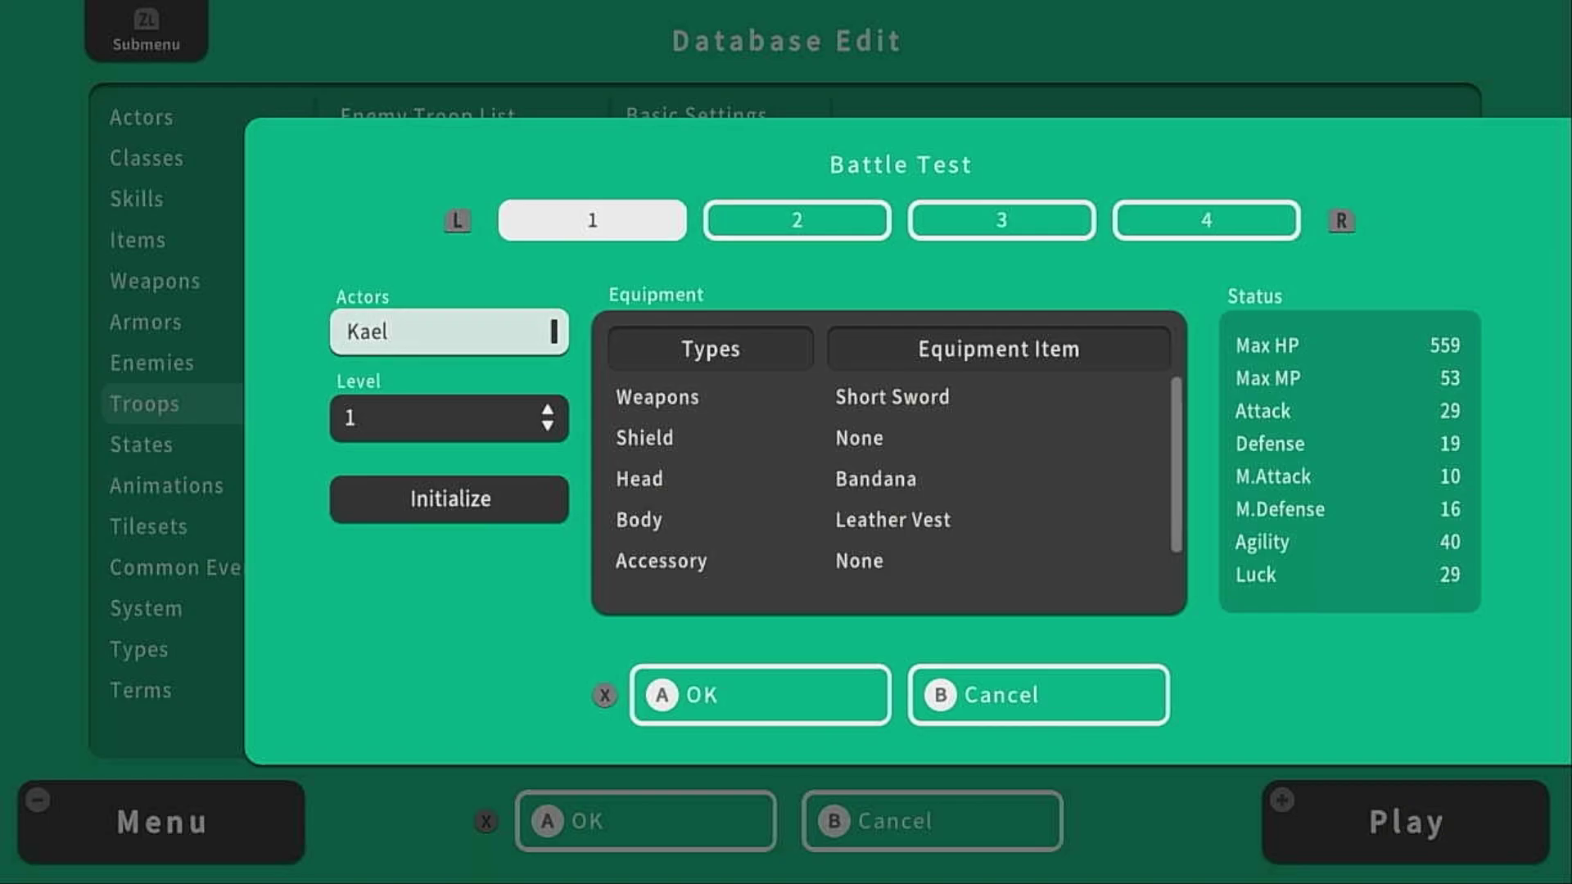
{"action": "key", "text": "Page_Down"}
{"action": "key", "text": "Page_Up"}
{"action": "key", "text": "Page_Down"}
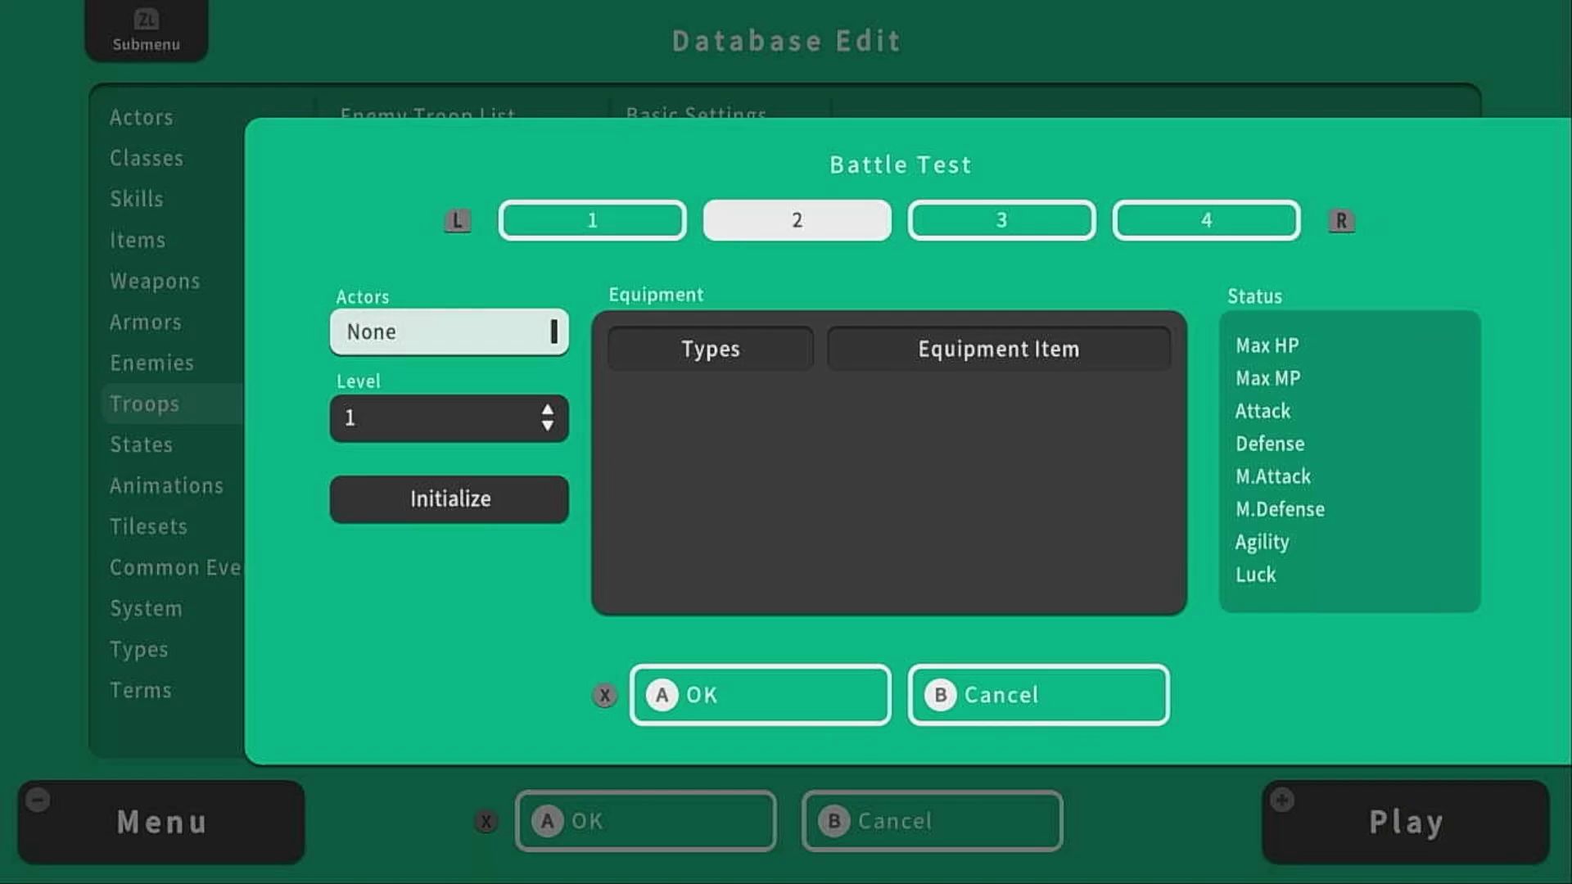
{"action": "key", "text": "Return"}
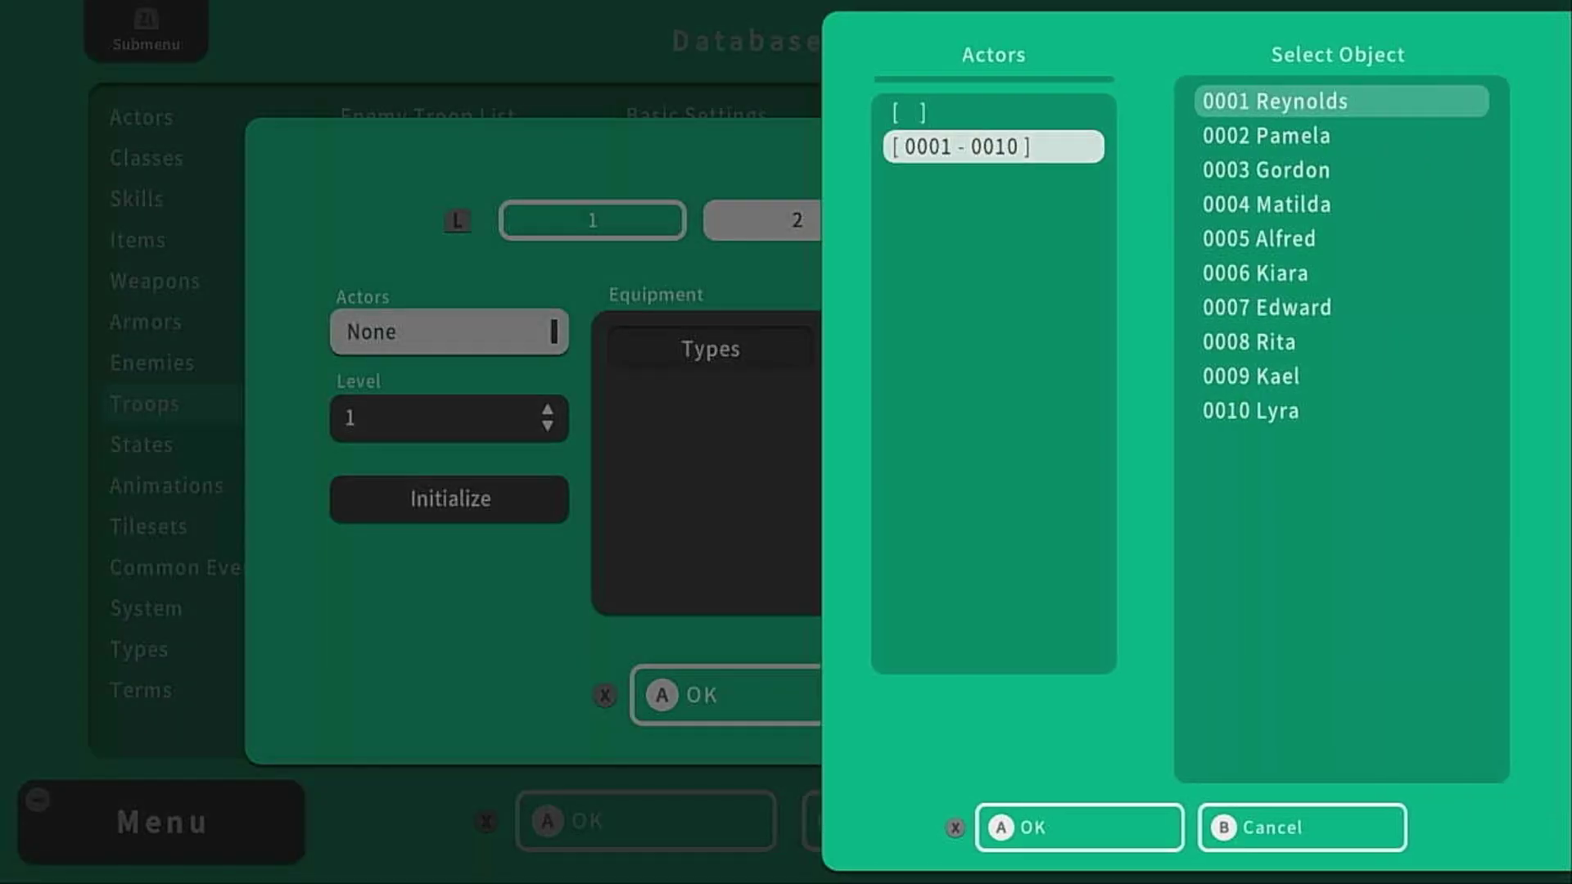
{"action": "key", "text": "Up"}
{"action": "key", "text": "Return"}
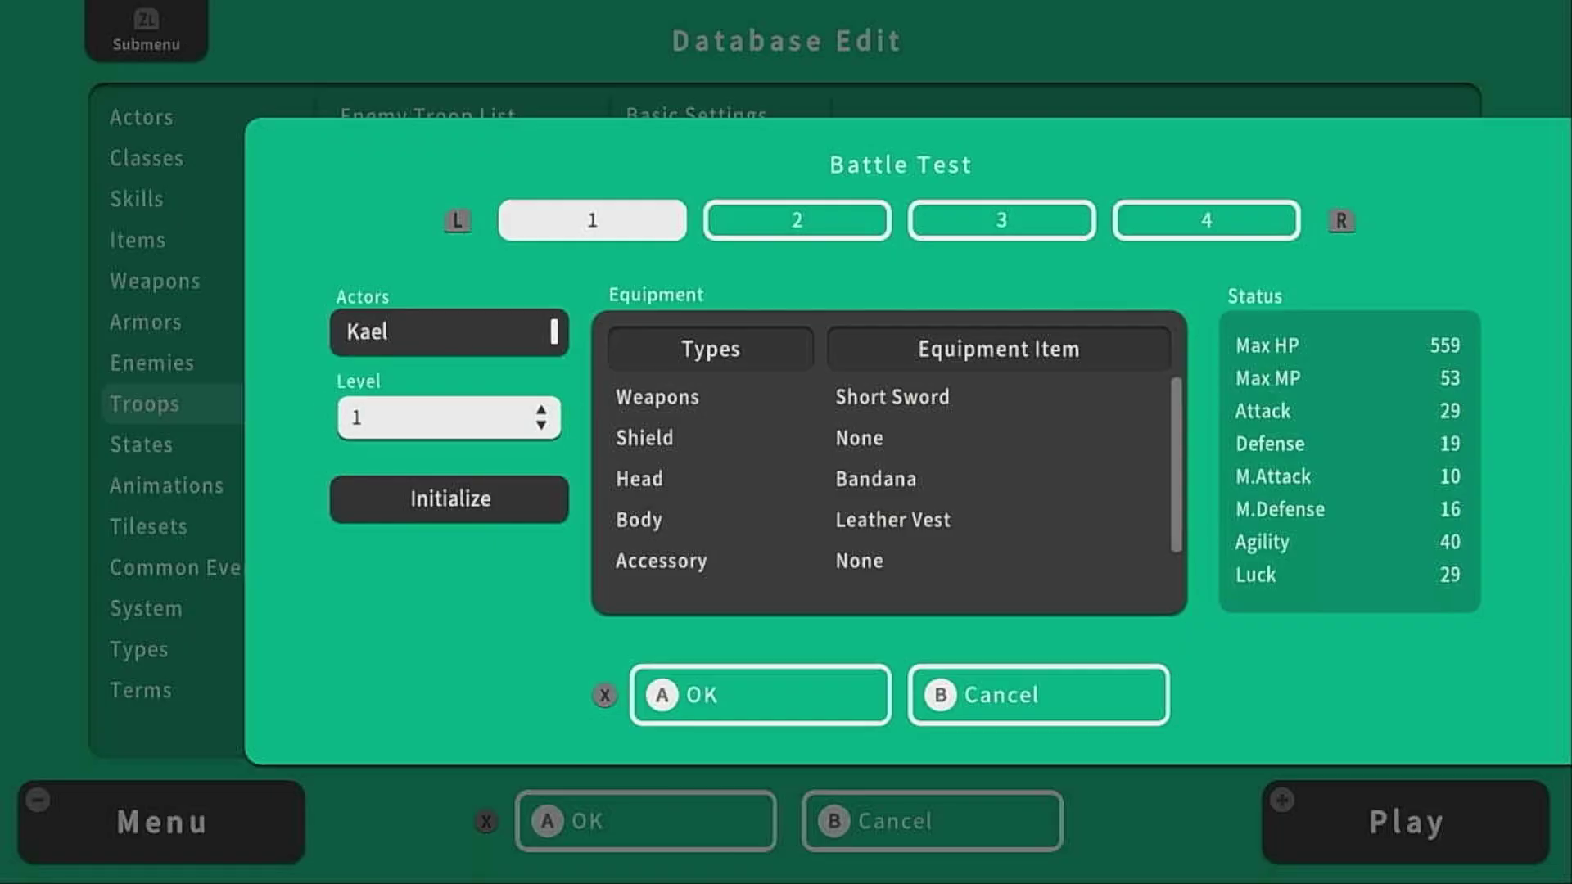
Raise the levels of Kael and Lyra for the battle test
{"action": "key", "text": "Return"}
{"action": "key", "text": "Up"}
{"action": "key", "text": "Up"}
{"action": "key", "text": "Return"}
{"action": "key", "text": "Page_Down"}
{"action": "key", "text": "Return"}
{"action": "key", "text": "Up"}
{"action": "key", "text": "Up"}
{"action": "key", "text": "Return"}
Run the battle test against the Cave Bat and Crystal Fairy and proceed to Kael's battle commands
{"action": "key", "text": "x"}
{"action": "key", "text": "Return"}
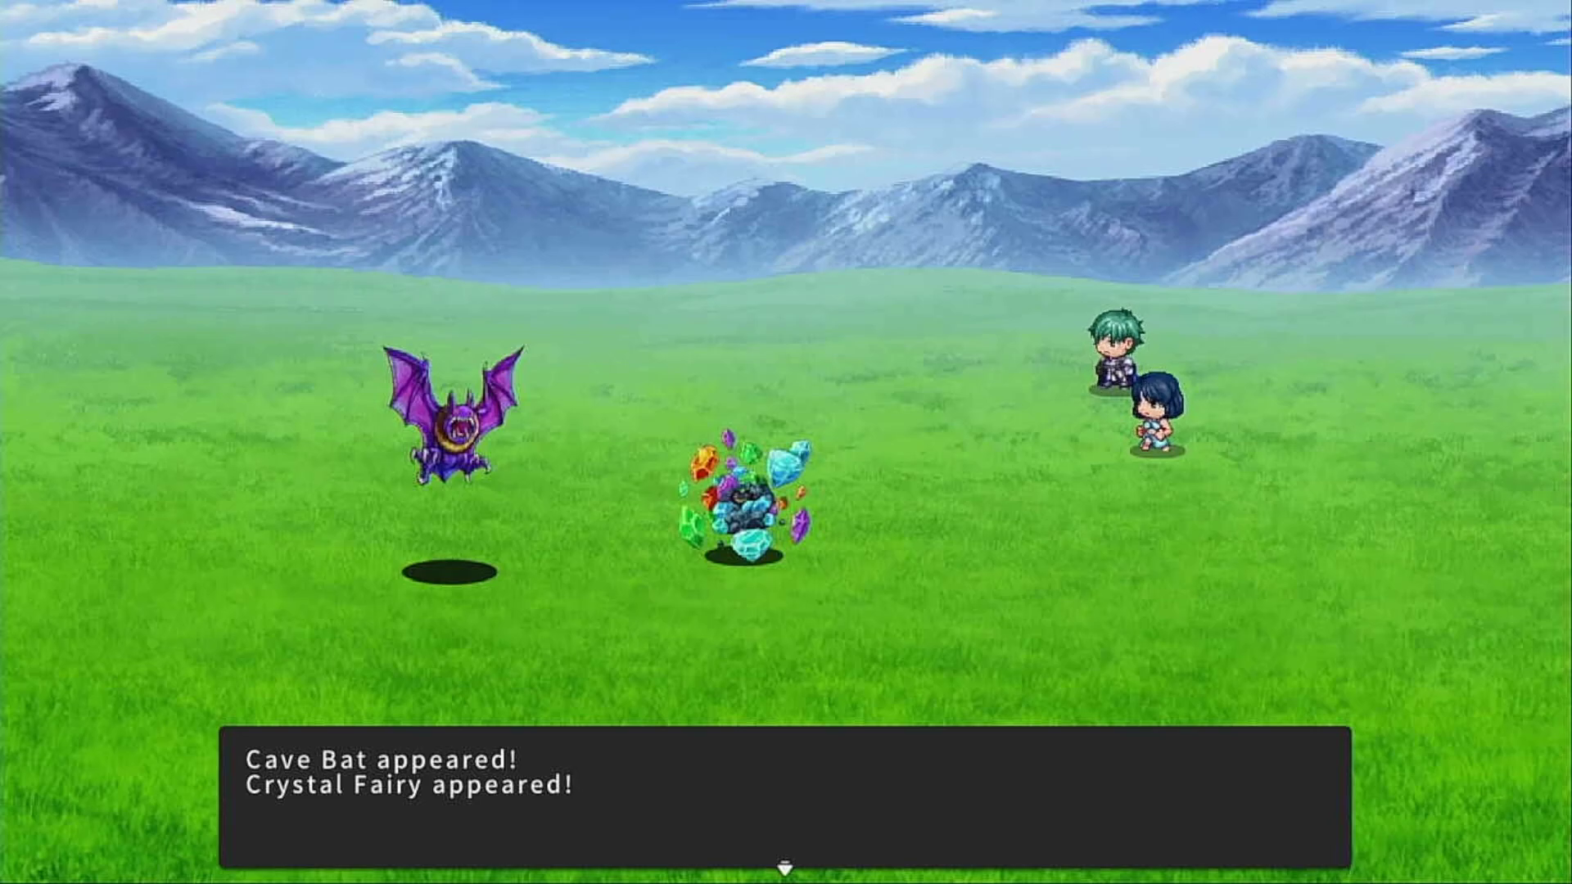
{"action": "key", "text": "Return"}
{"action": "key", "text": "Return"}
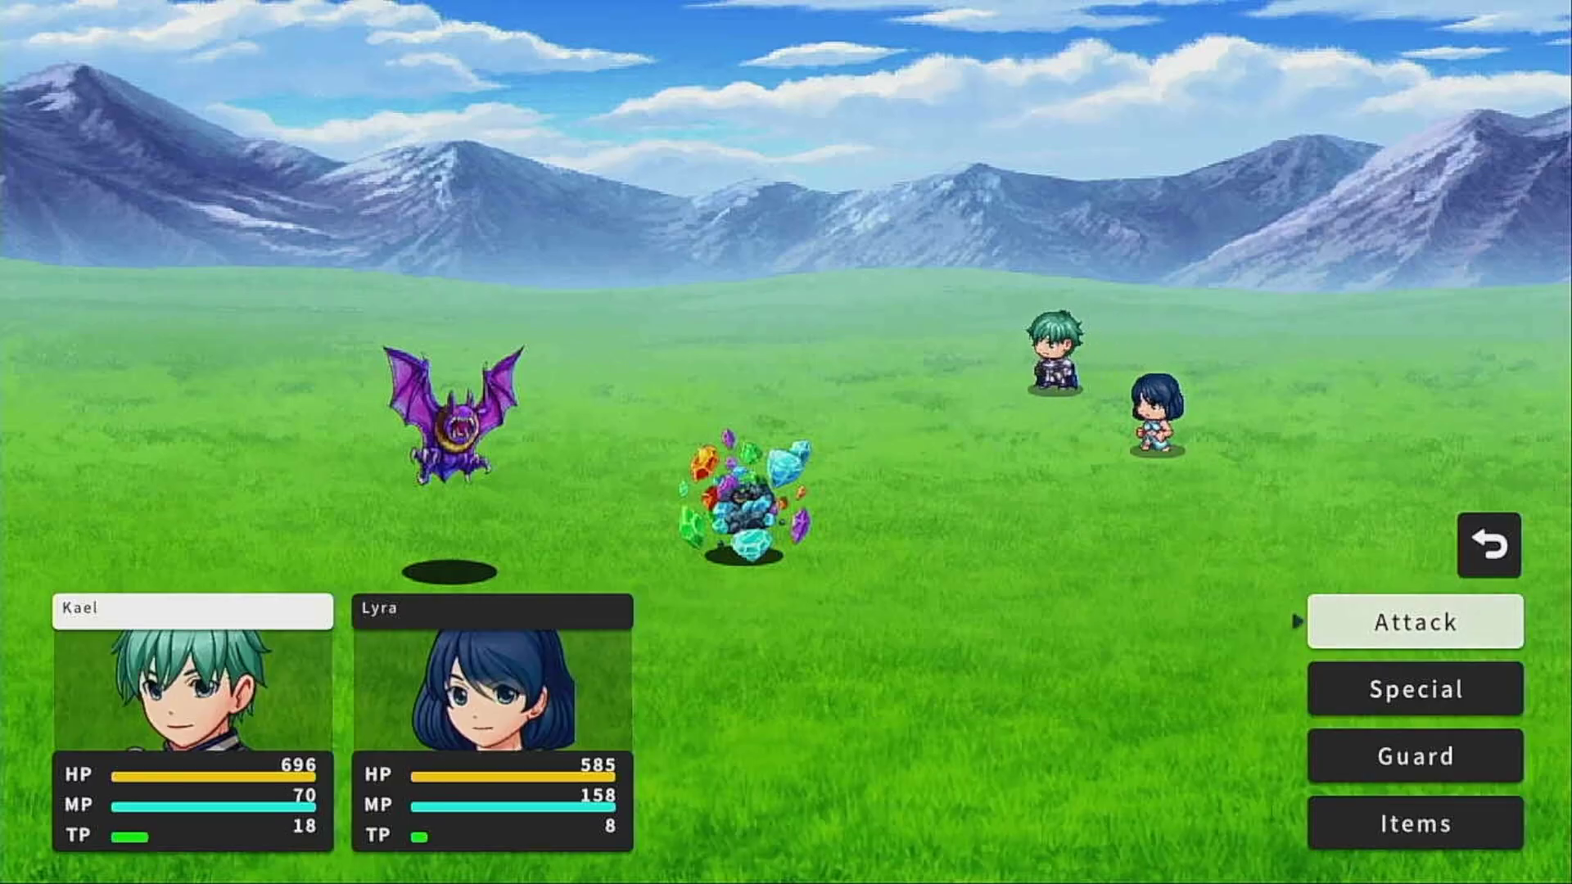
Choose the Blade Sweep special as Kael's action for the first turn
{"action": "key", "text": "Down"}
{"action": "key", "text": "Return"}
{"action": "key", "text": "Right"}
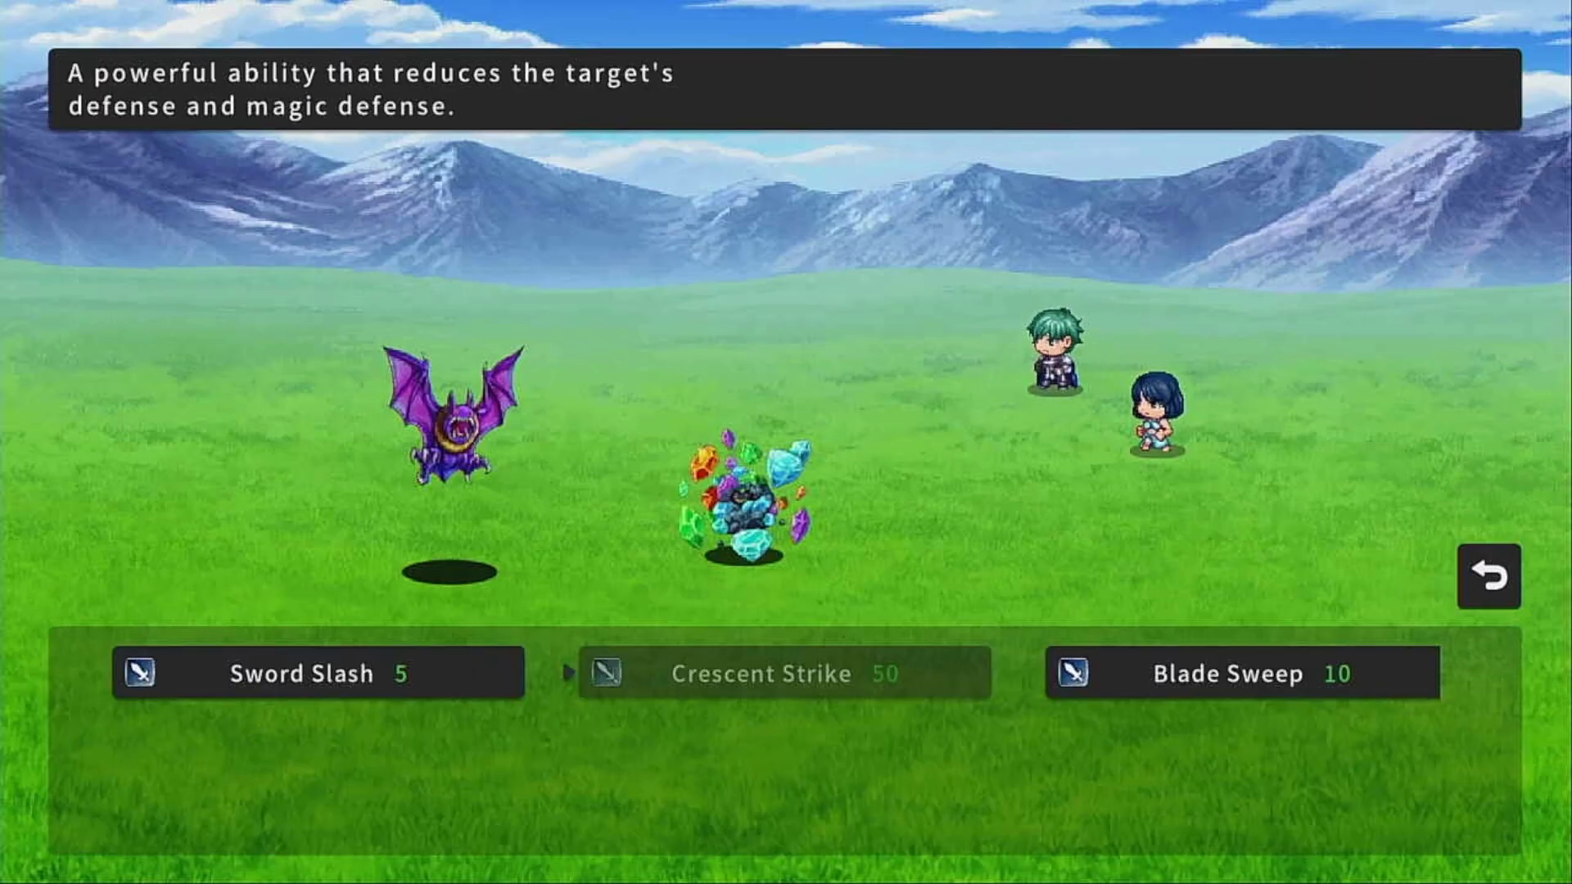
{"action": "key", "text": "Right"}
{"action": "key", "text": "Return"}
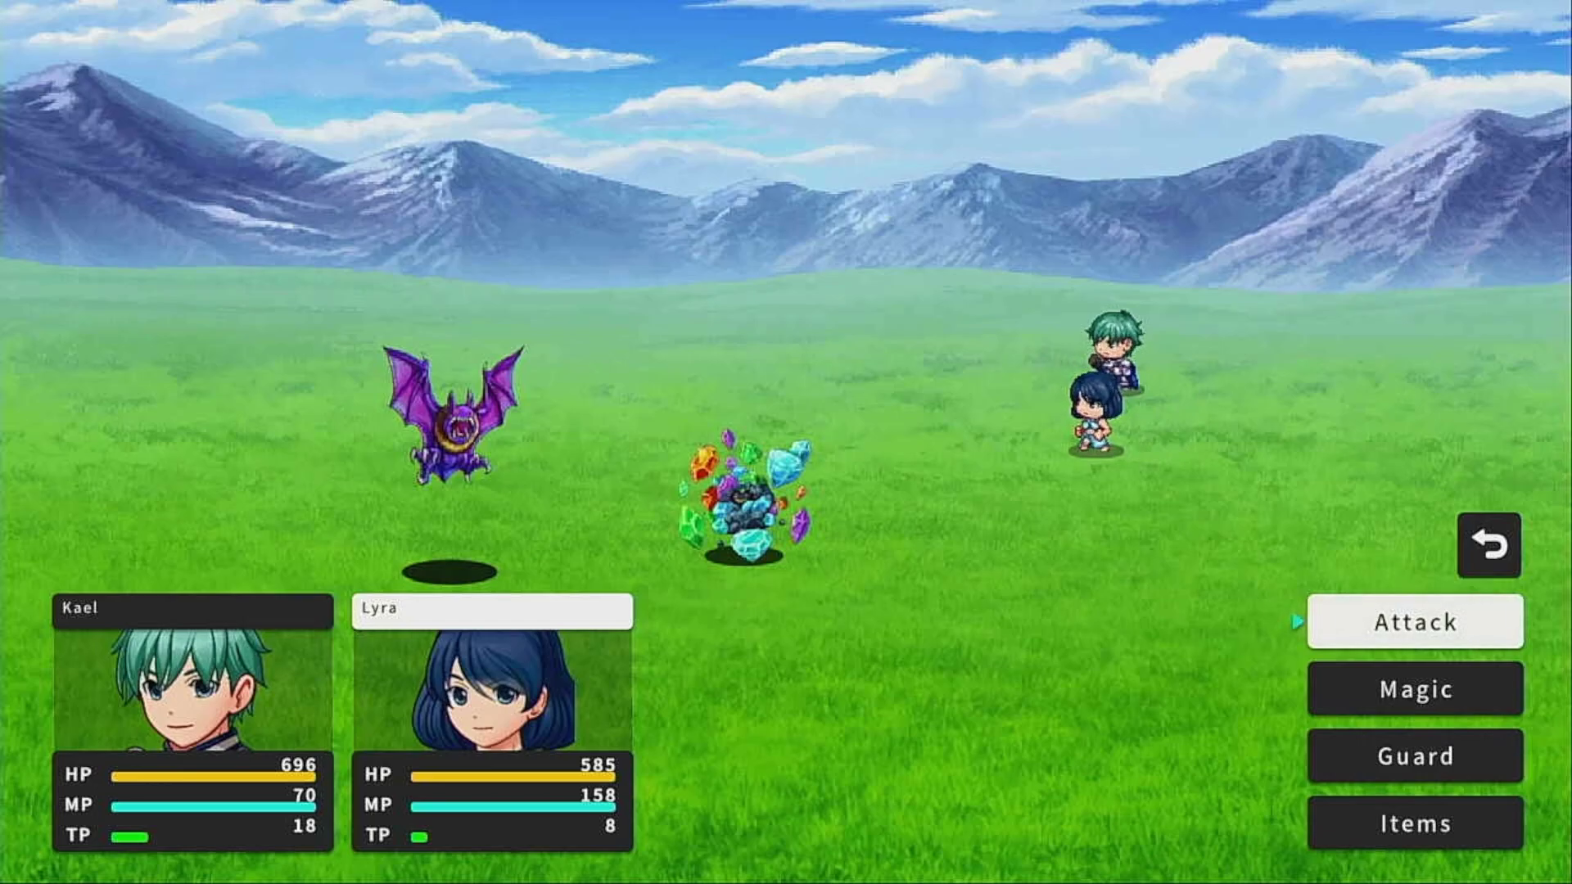
Have Lyra cast Radiant Burst, play out the turn and return to Kael's commands
{"action": "key", "text": "Down"}
{"action": "key", "text": "Return"}
{"action": "key", "text": "Right"}
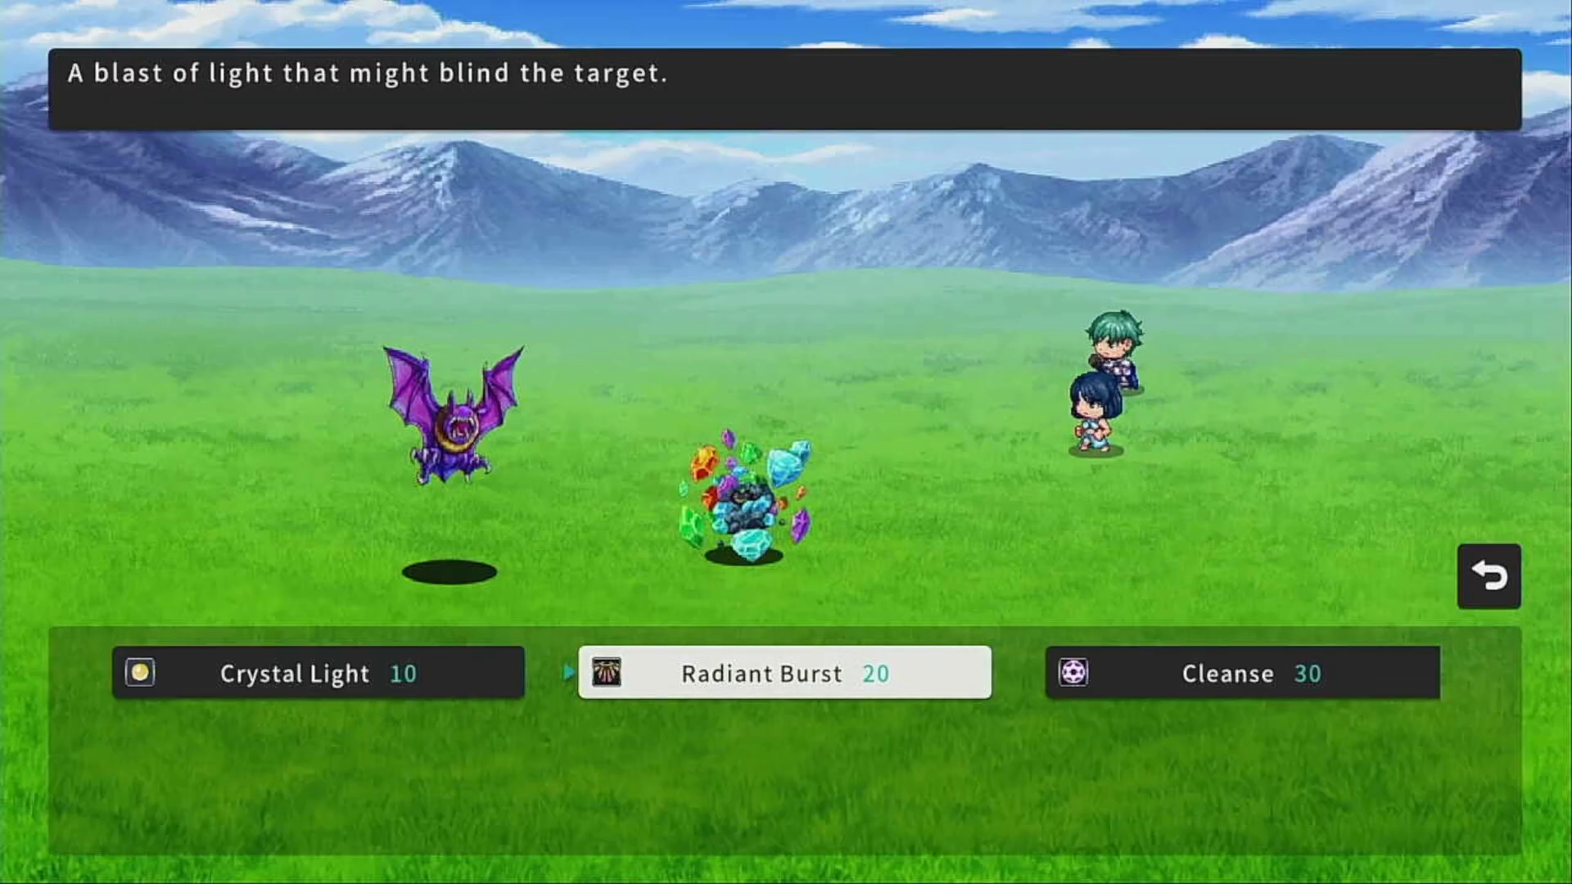
{"action": "key", "text": "Return"}
{"action": "key", "text": "Return"}
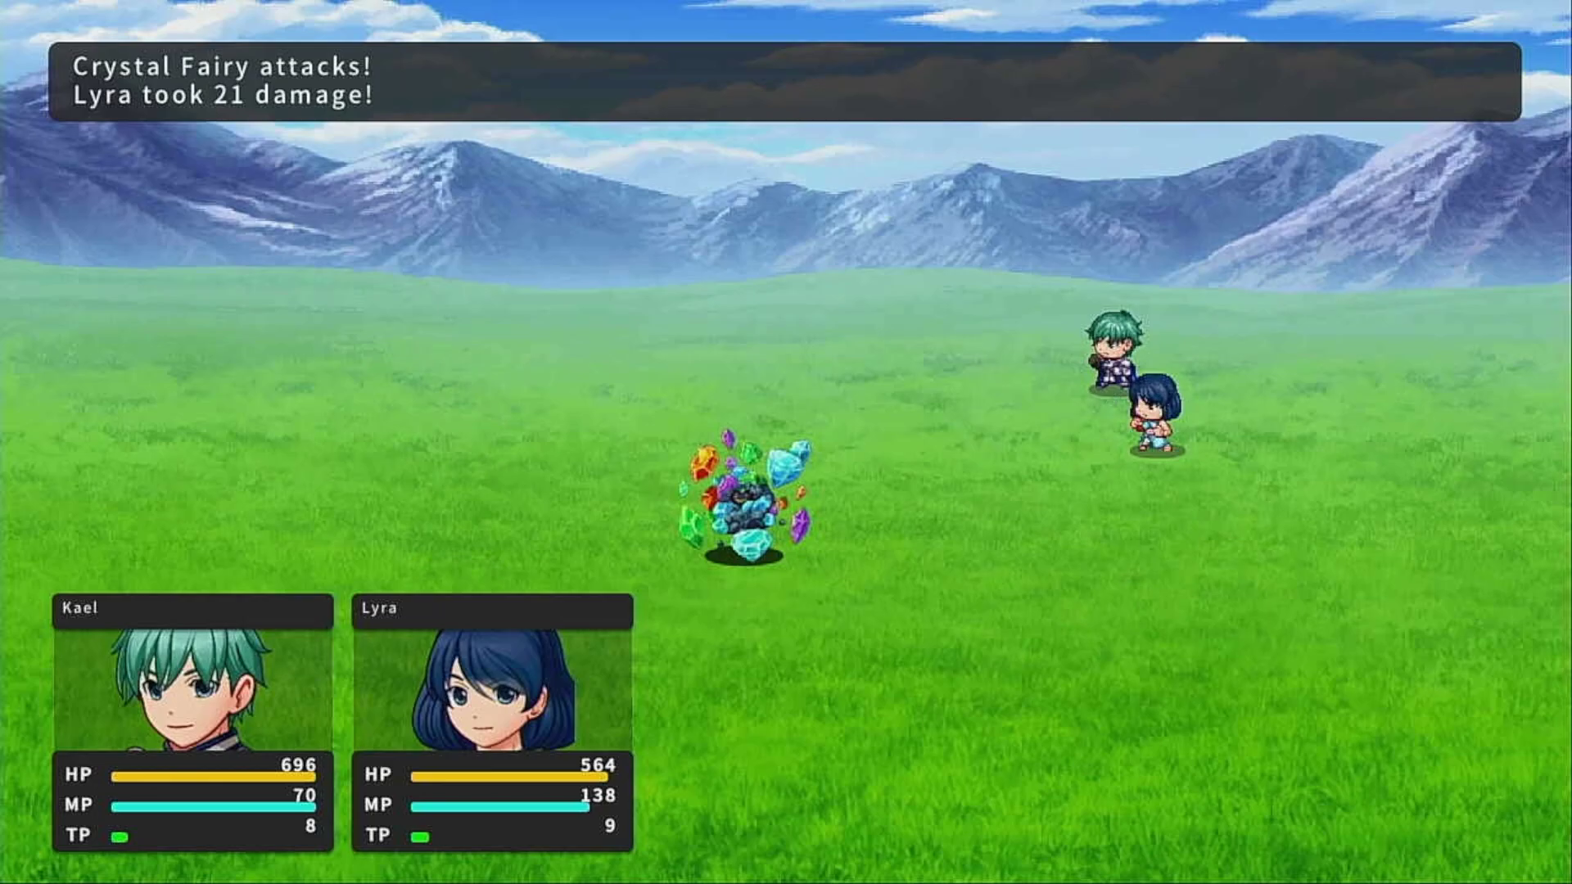
{"action": "key", "text": "Return"}
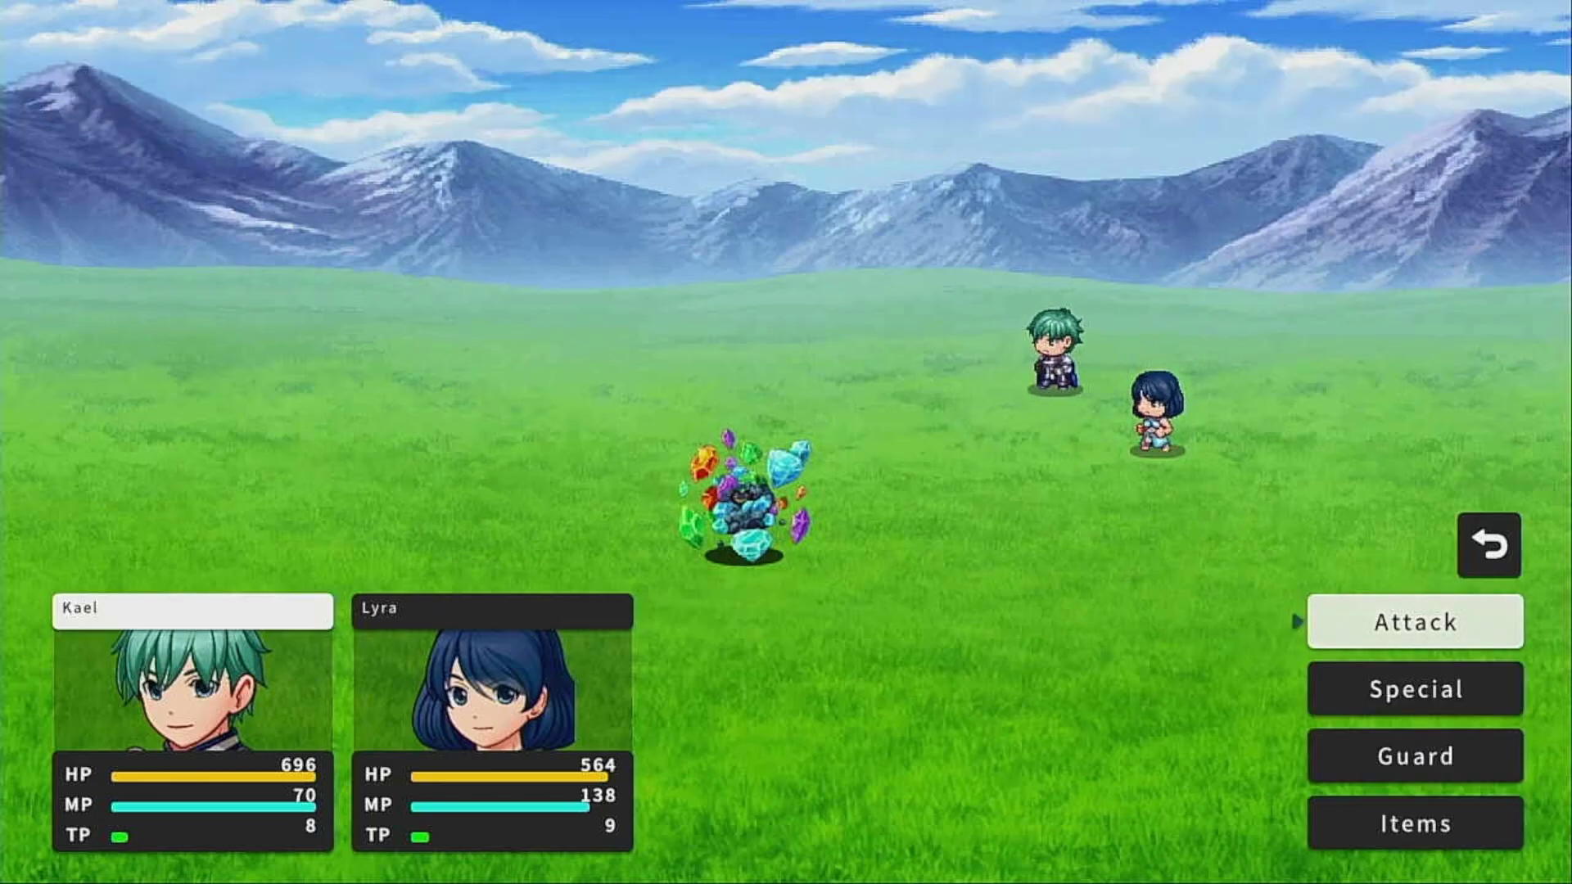
Have Kael use Sword Slash on the Crystal Fairy and Lyra cast Radiant Burst for the second turn
{"action": "key", "text": "Down"}
{"action": "key", "text": "Return"}
{"action": "key", "text": "Return"}
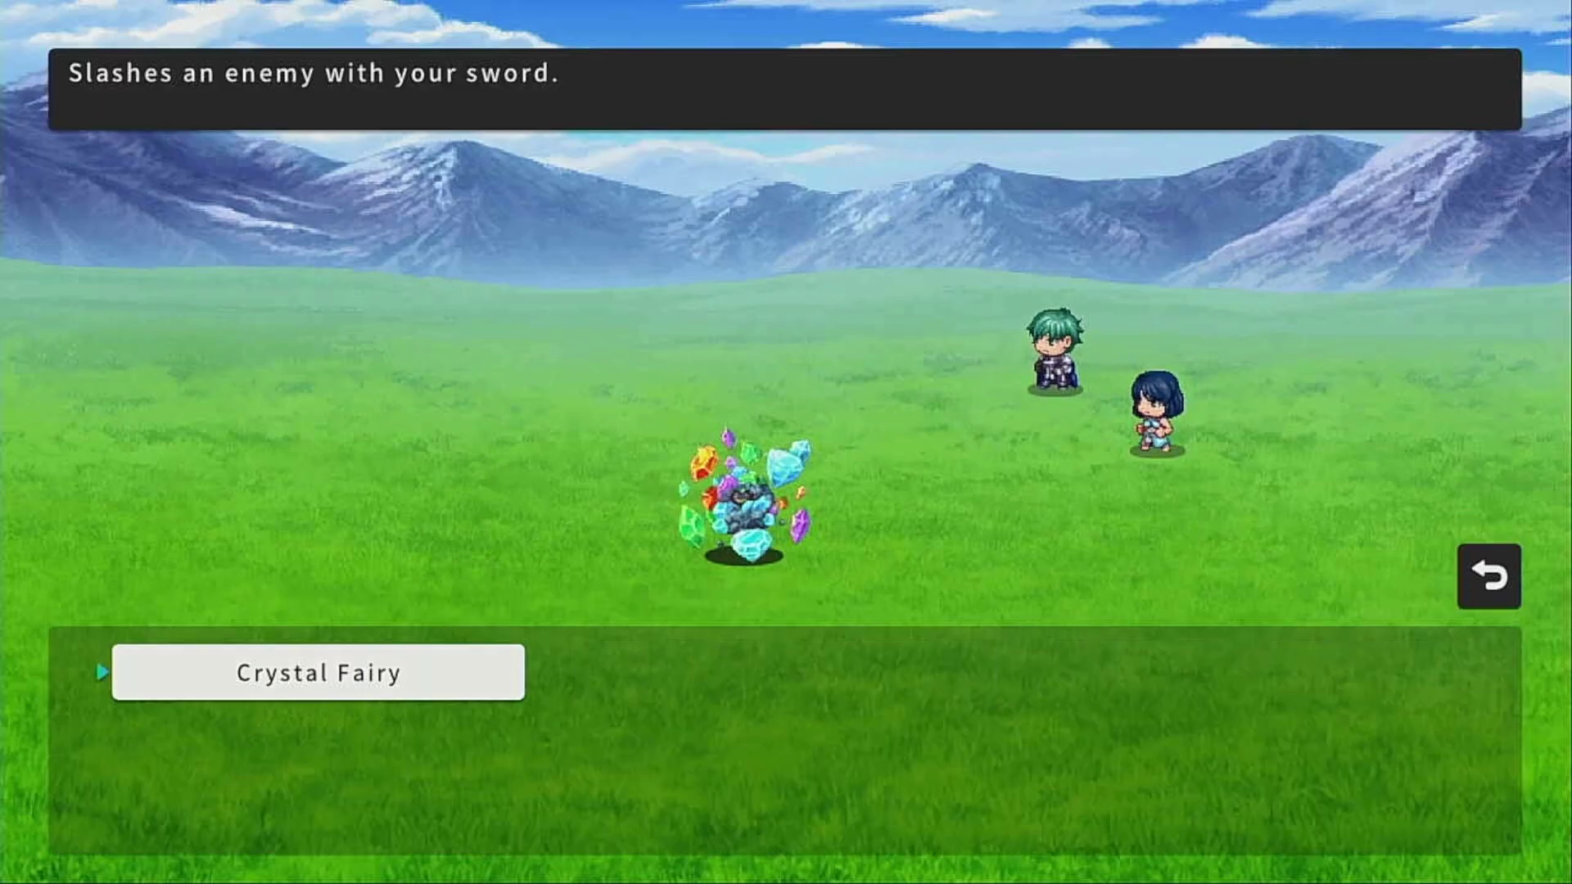
{"action": "key", "text": "Return"}
{"action": "key", "text": "Down"}
{"action": "key", "text": "Return"}
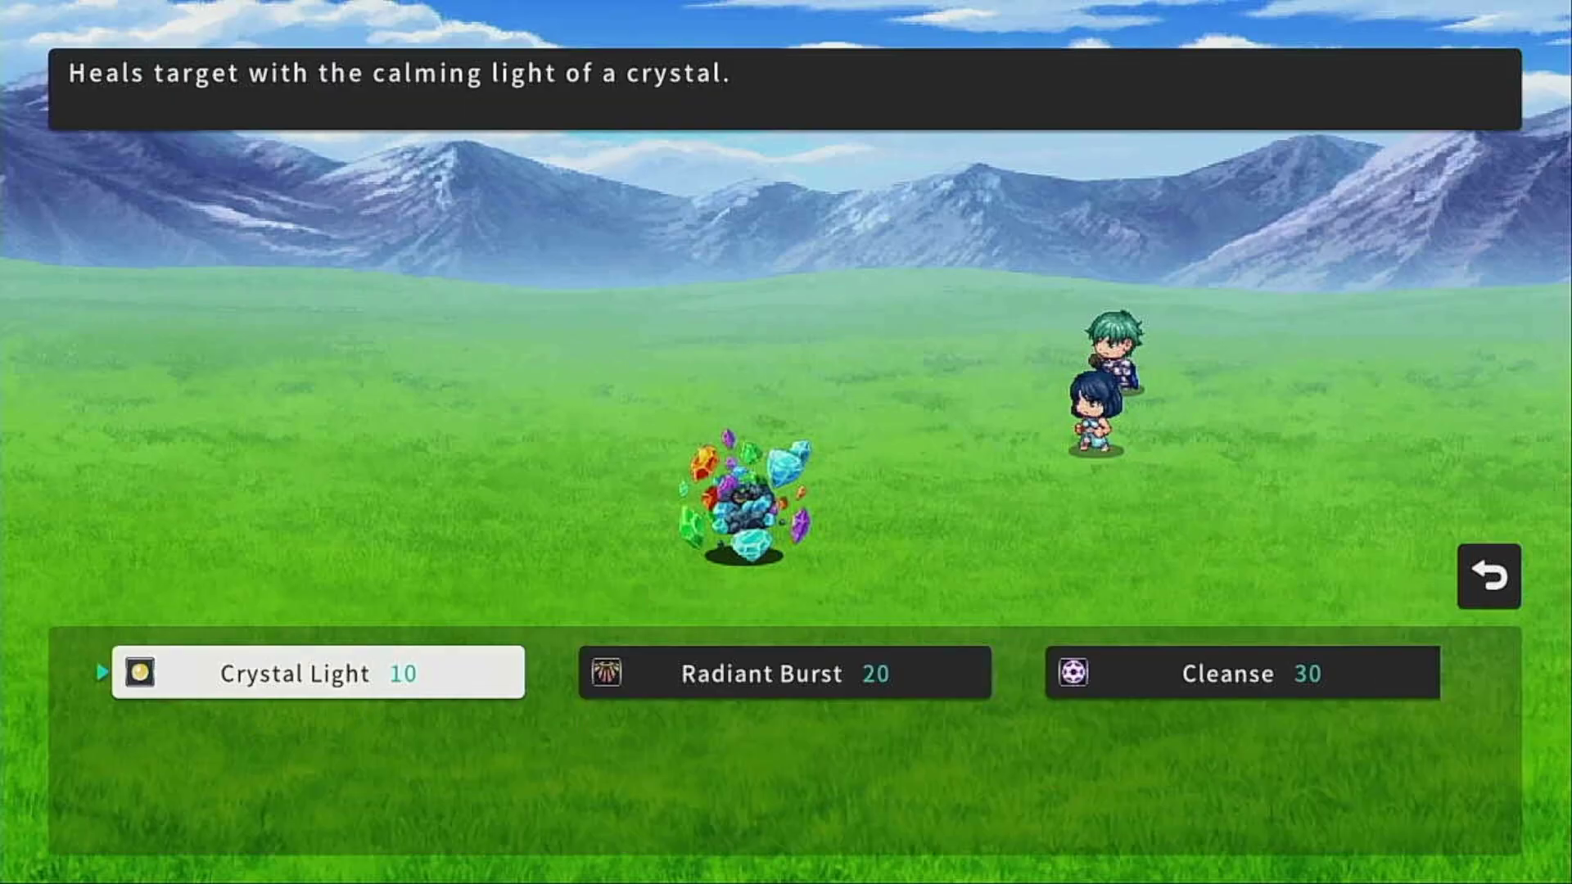
{"action": "key", "text": "Right"}
{"action": "key", "text": "Return"}
{"action": "key", "text": "Return"}
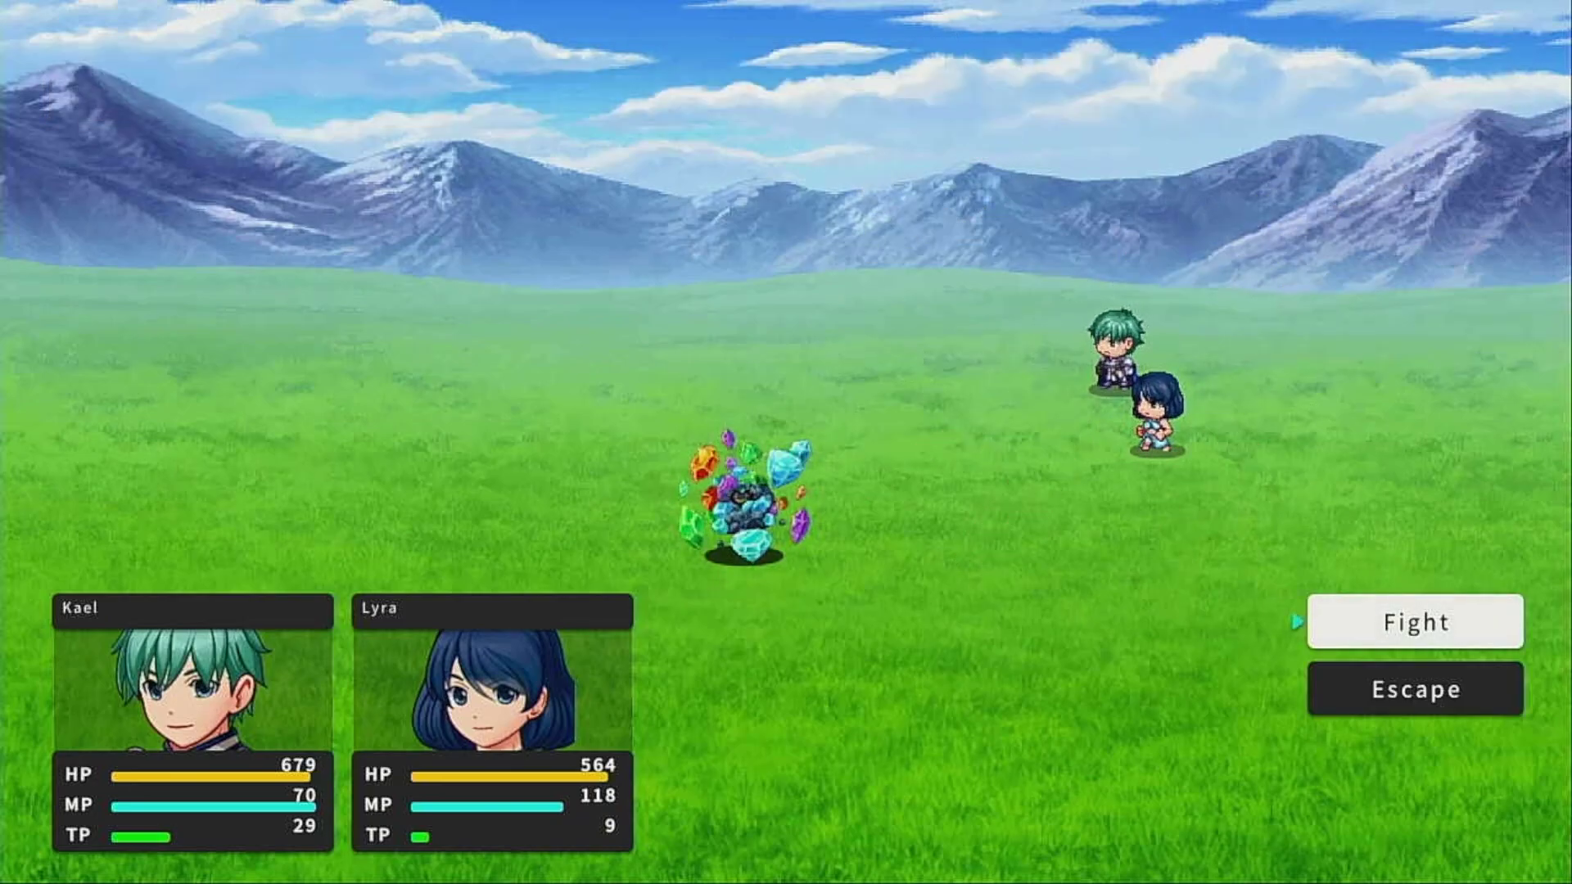
Repeat Sword Slash with Kael and Radiant Burst with Lyra against the Crystal Fairy, and finish the battle
{"action": "key", "text": "Return"}
{"action": "key", "text": "Down"}
{"action": "key", "text": "Return"}
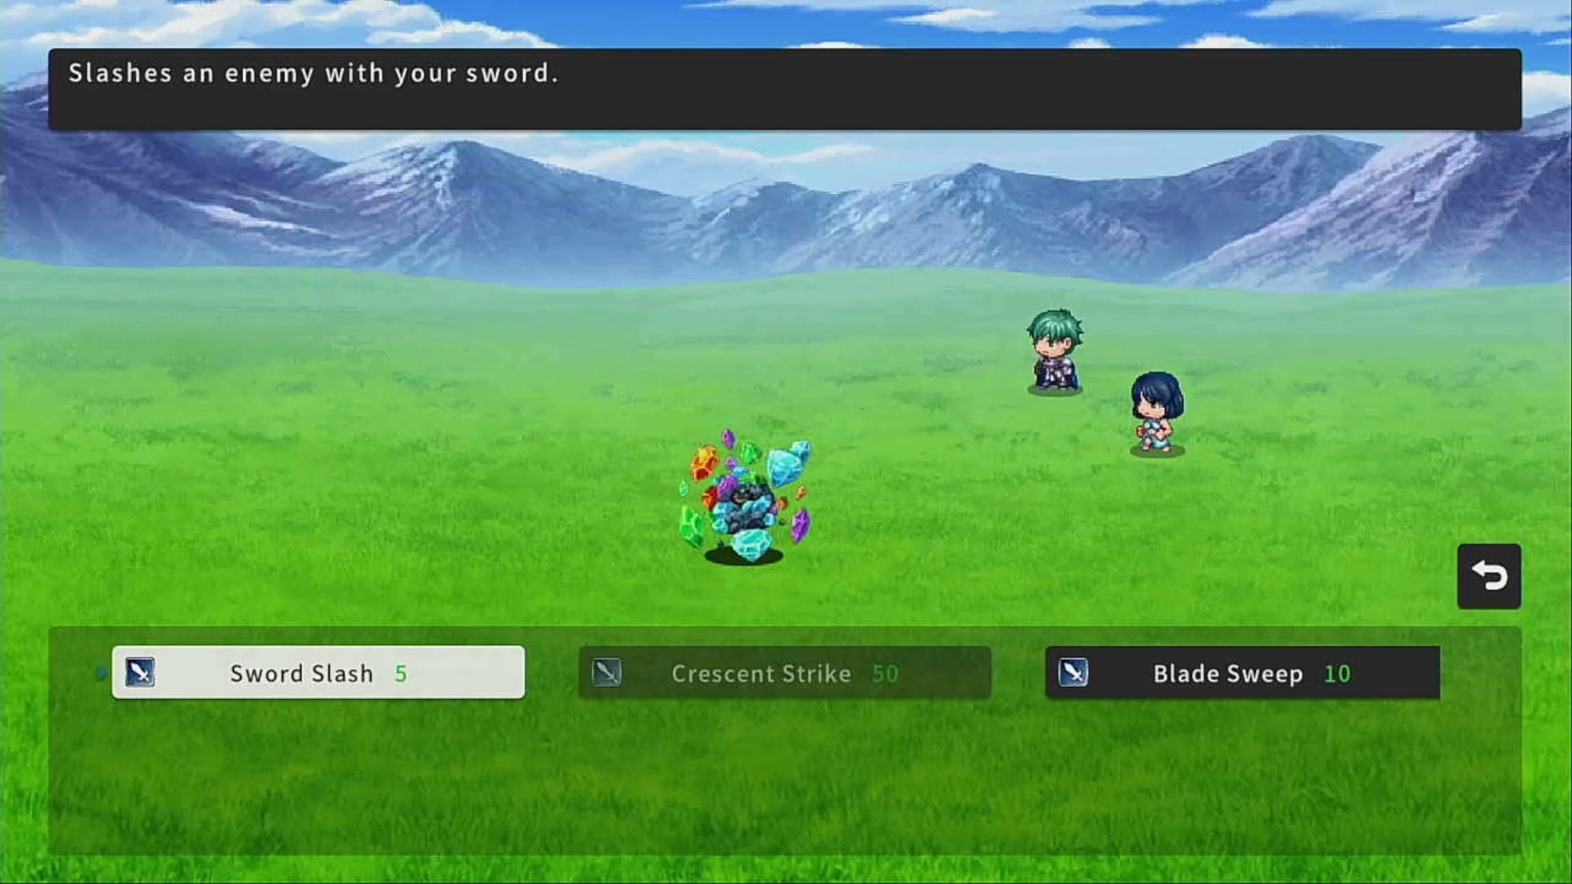
{"action": "key", "text": "Return"}
{"action": "key", "text": "Return"}
{"action": "key", "text": "Down"}
{"action": "key", "text": "Return"}
{"action": "key", "text": "Right"}
{"action": "key", "text": "Return"}
{"action": "key", "text": "Return"}
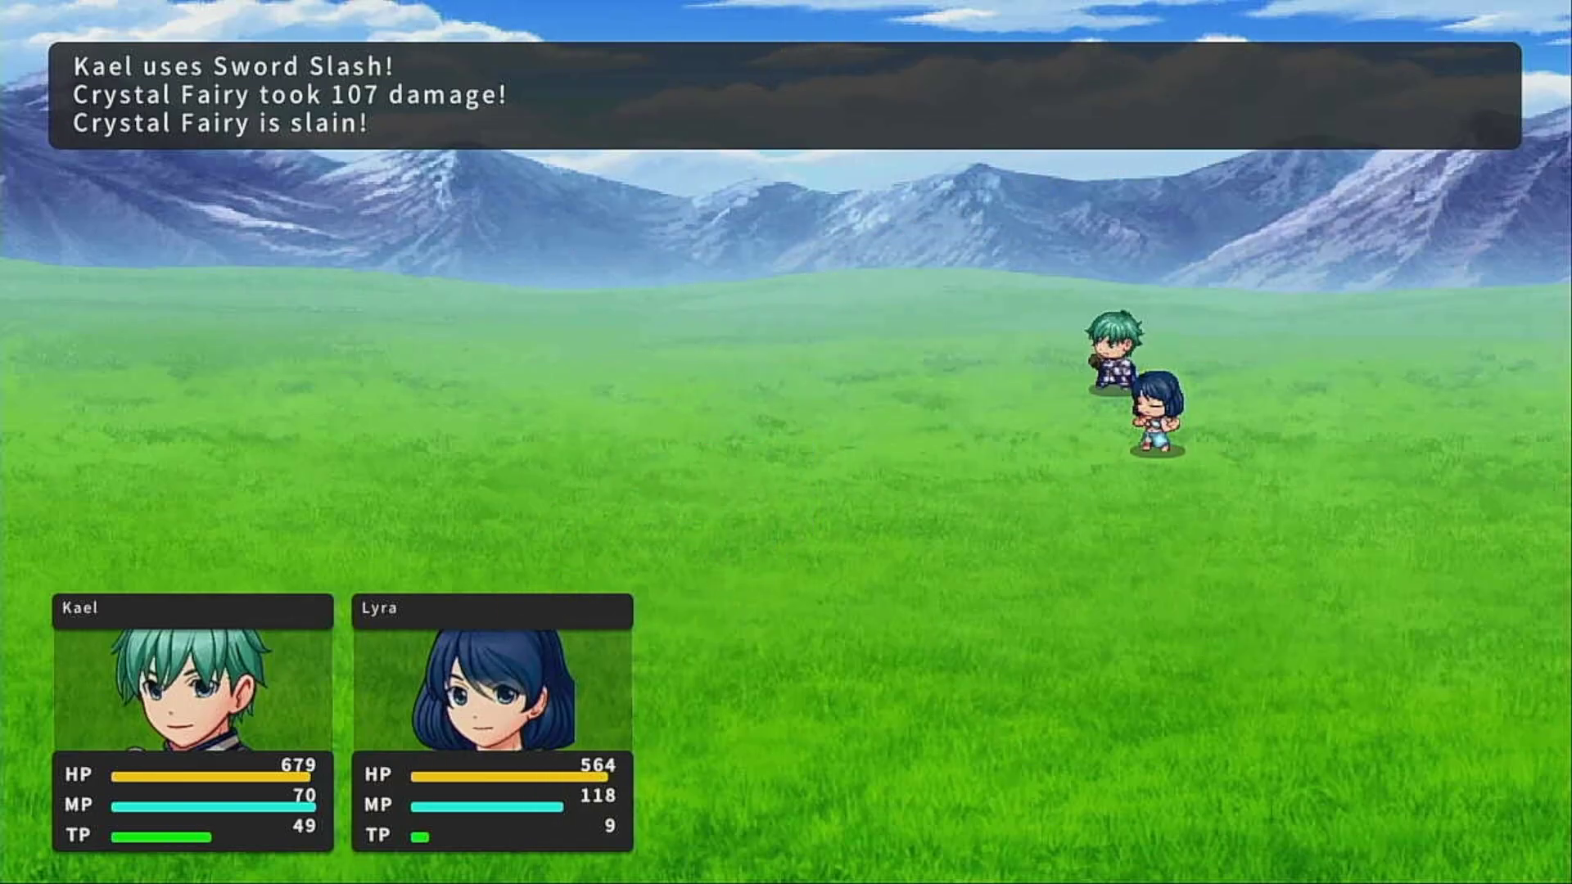
{"action": "key", "text": "Return"}
{"action": "key", "text": "Return"}
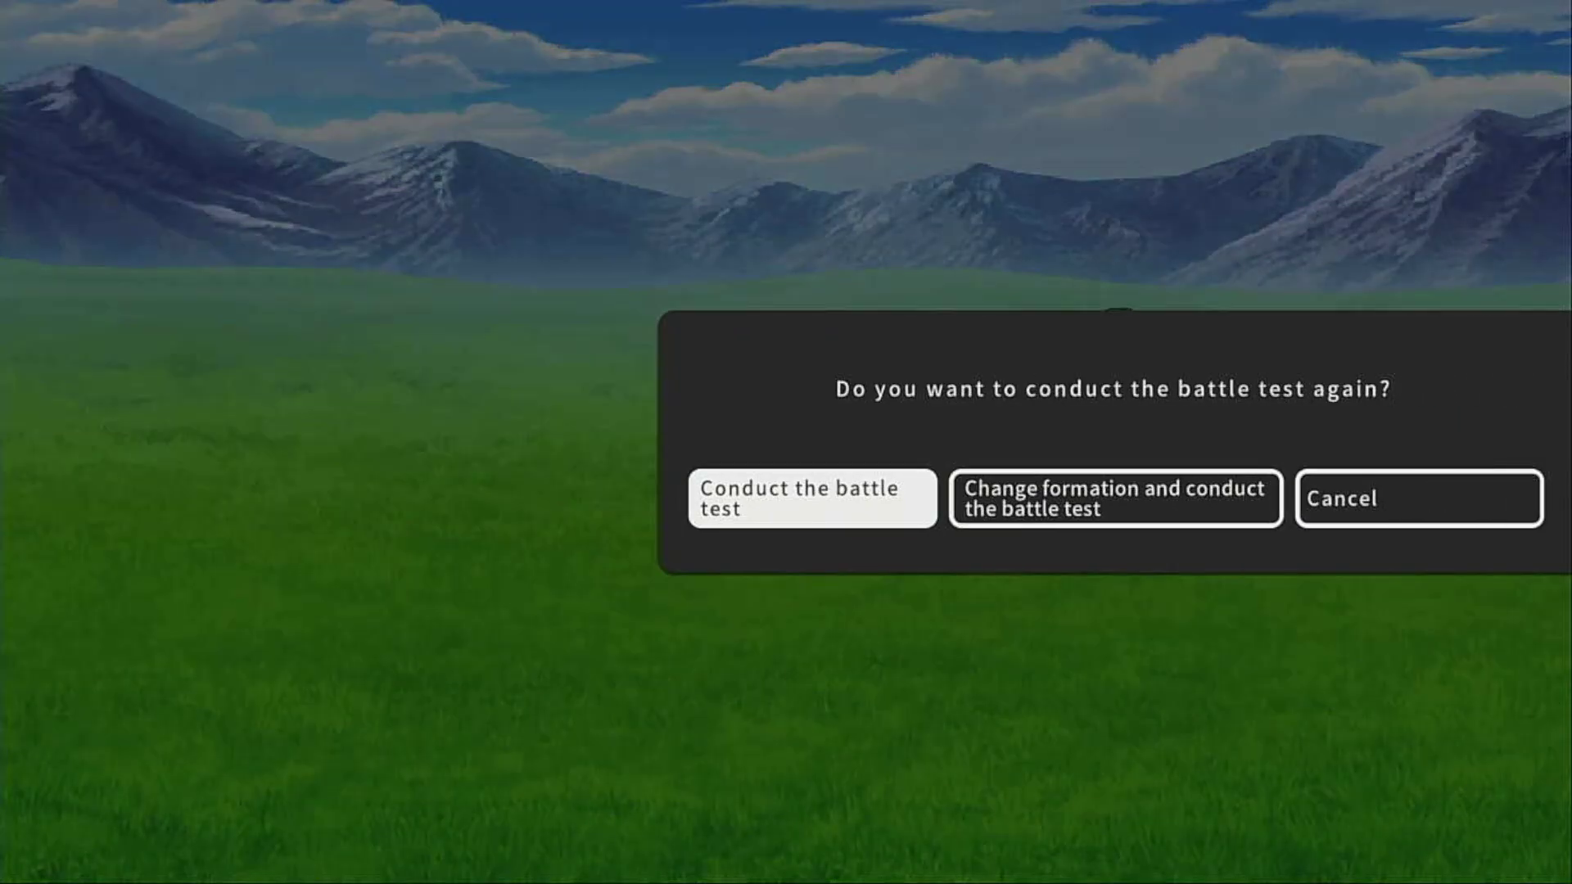
Decline another battle test and confirm the troop edits in the database
{"action": "key", "text": "Right"}
{"action": "key", "text": "Right"}
{"action": "key", "text": "Return"}
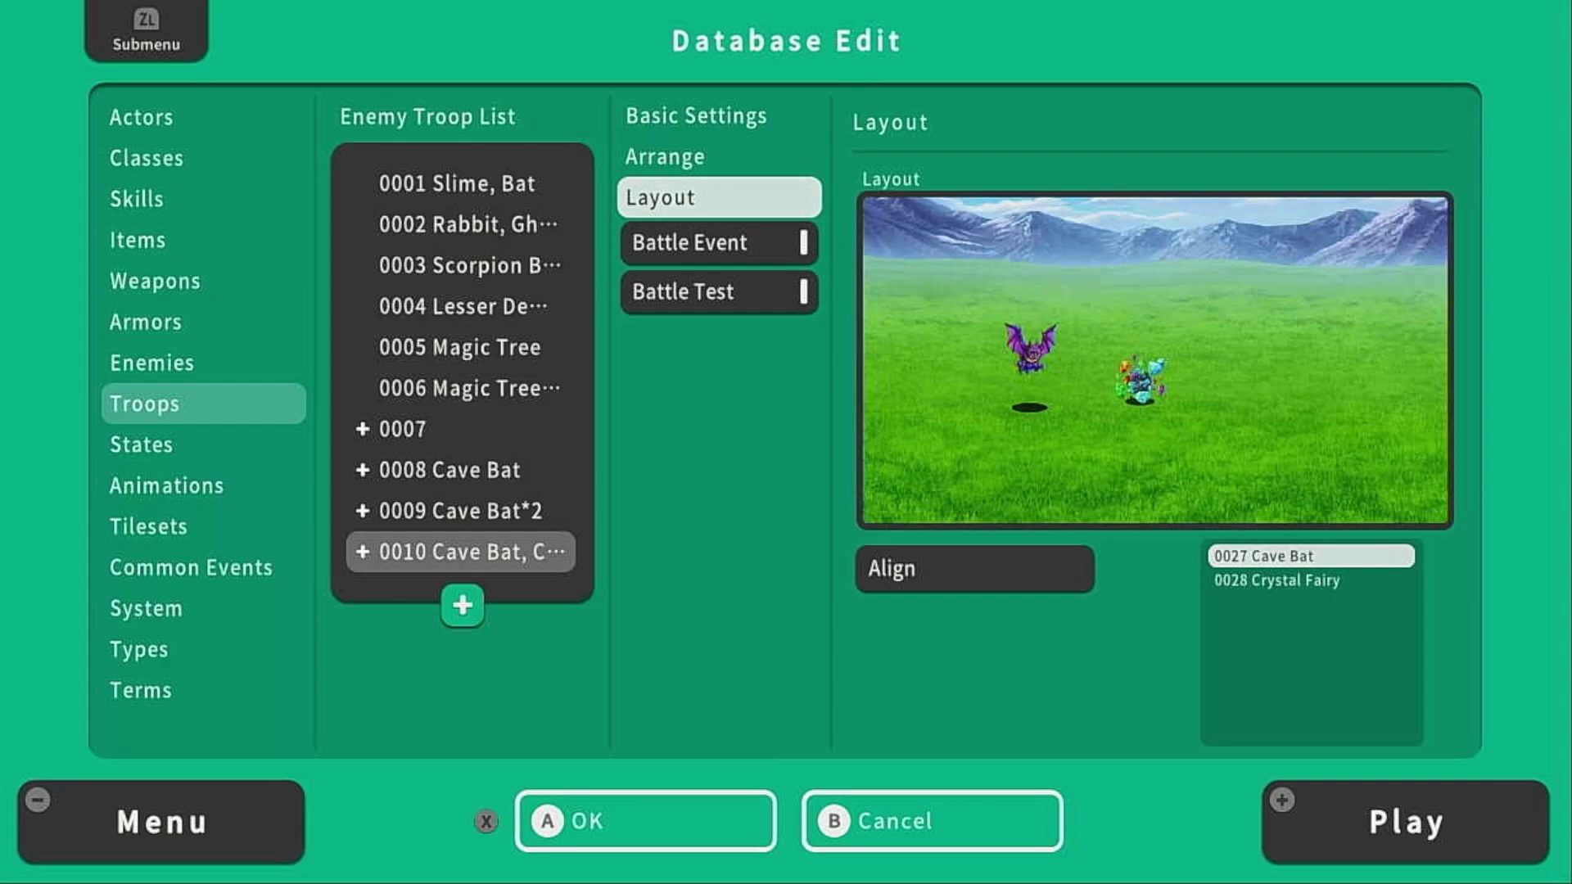
{"action": "key", "text": "x"}
Open the encounter settings in the Crystal Cave map's information
{"action": "key", "text": "z"}
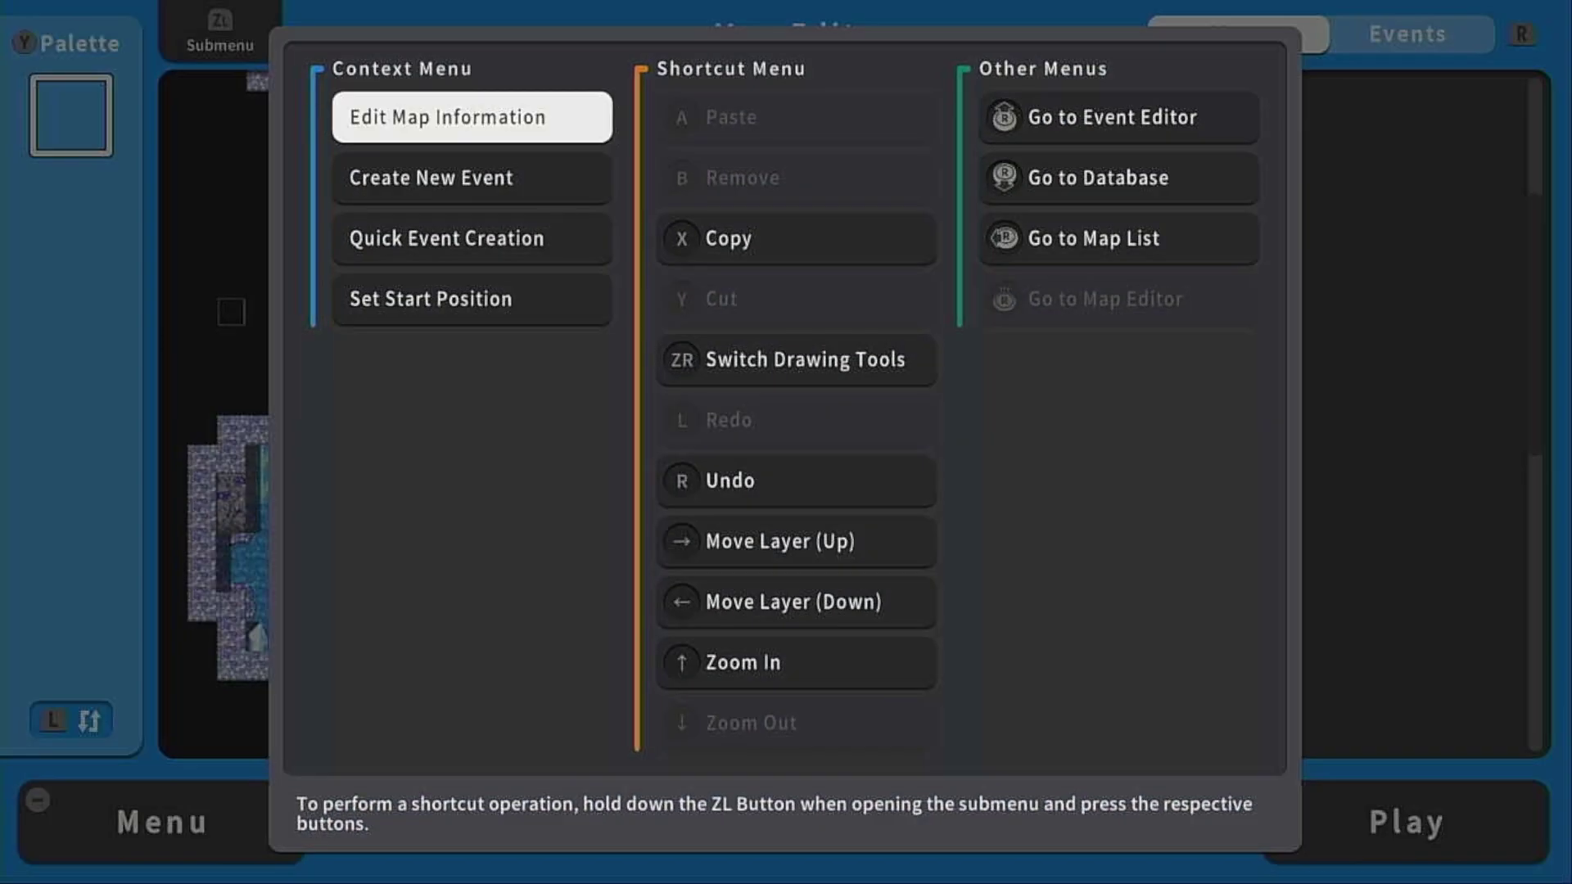
{"action": "key", "text": "Escape"}
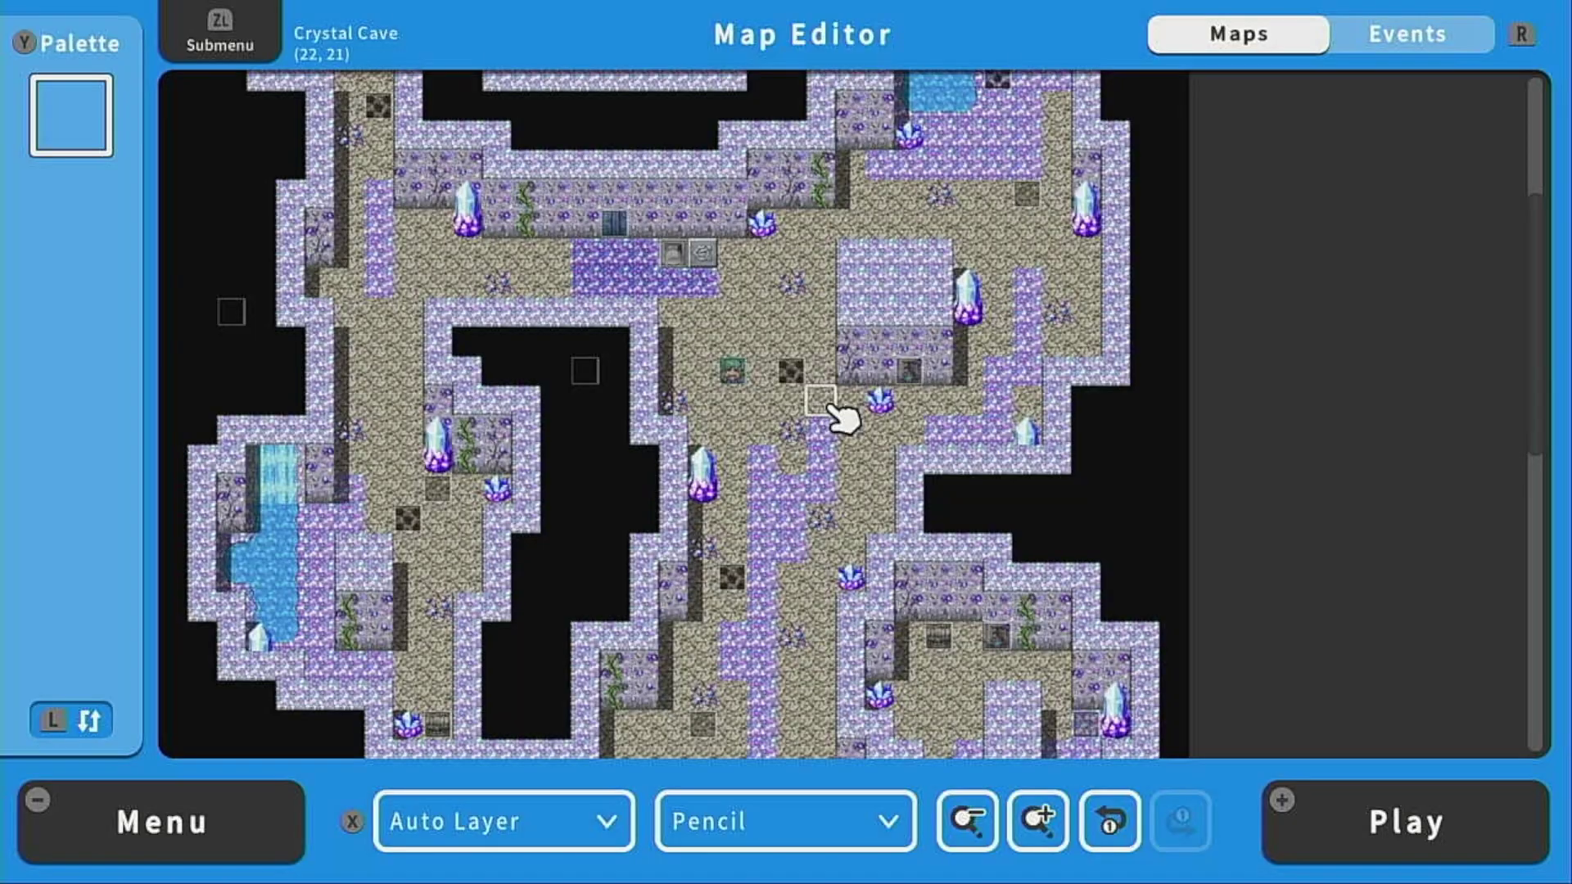
{"action": "key", "text": "Up"}
{"action": "key", "text": "Return"}
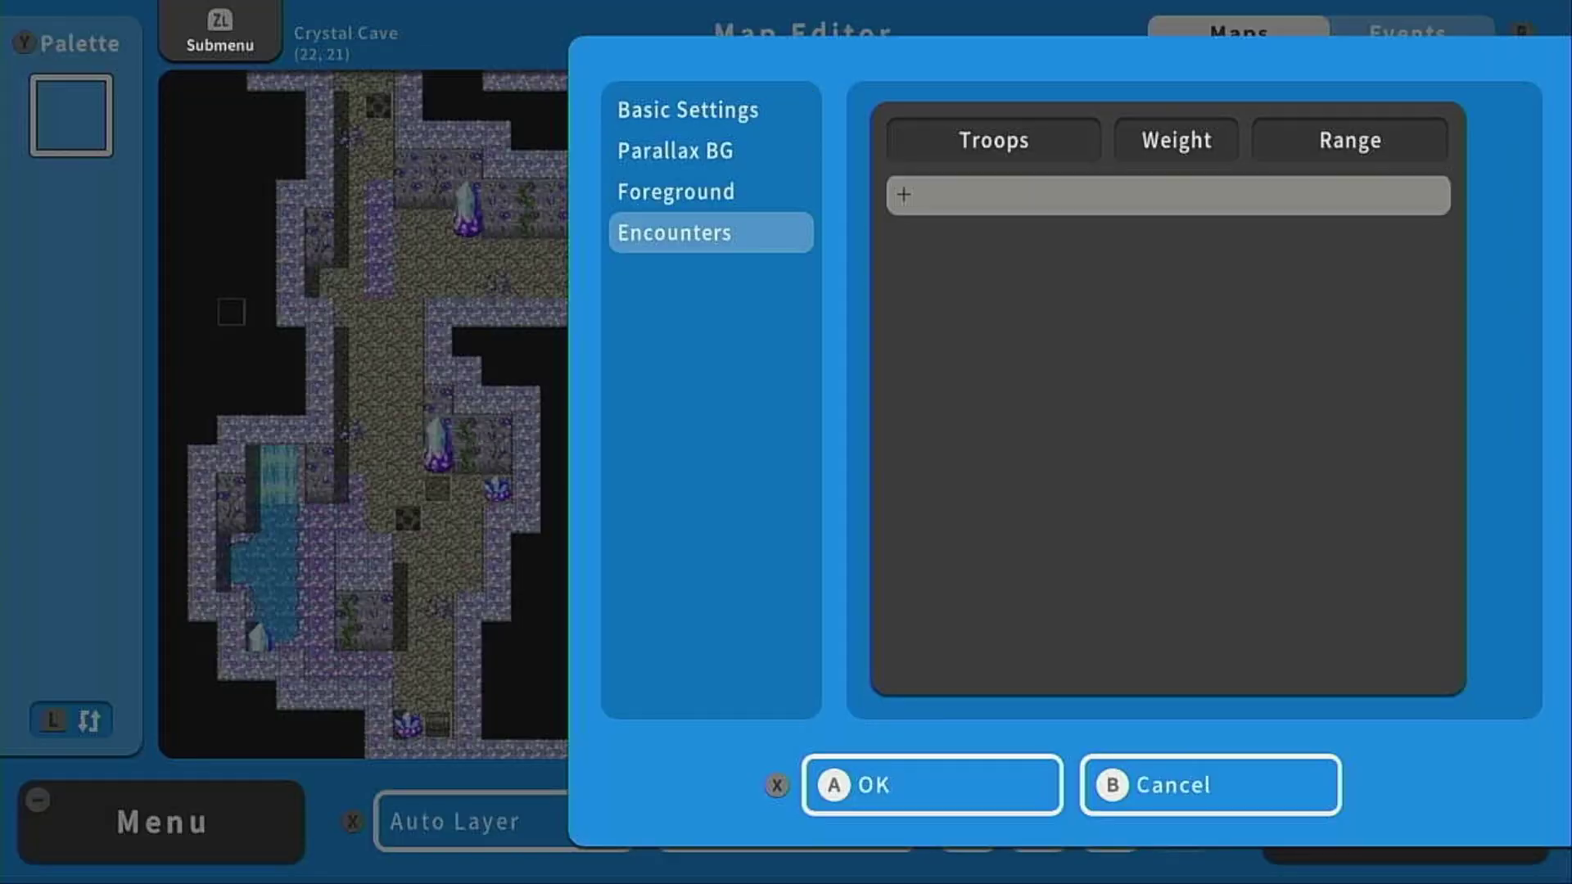
Add an encounter with troop 0008 Cave Bat, weight 5, across the entire map
{"action": "key", "text": "Return"}
{"action": "key", "text": "Return"}
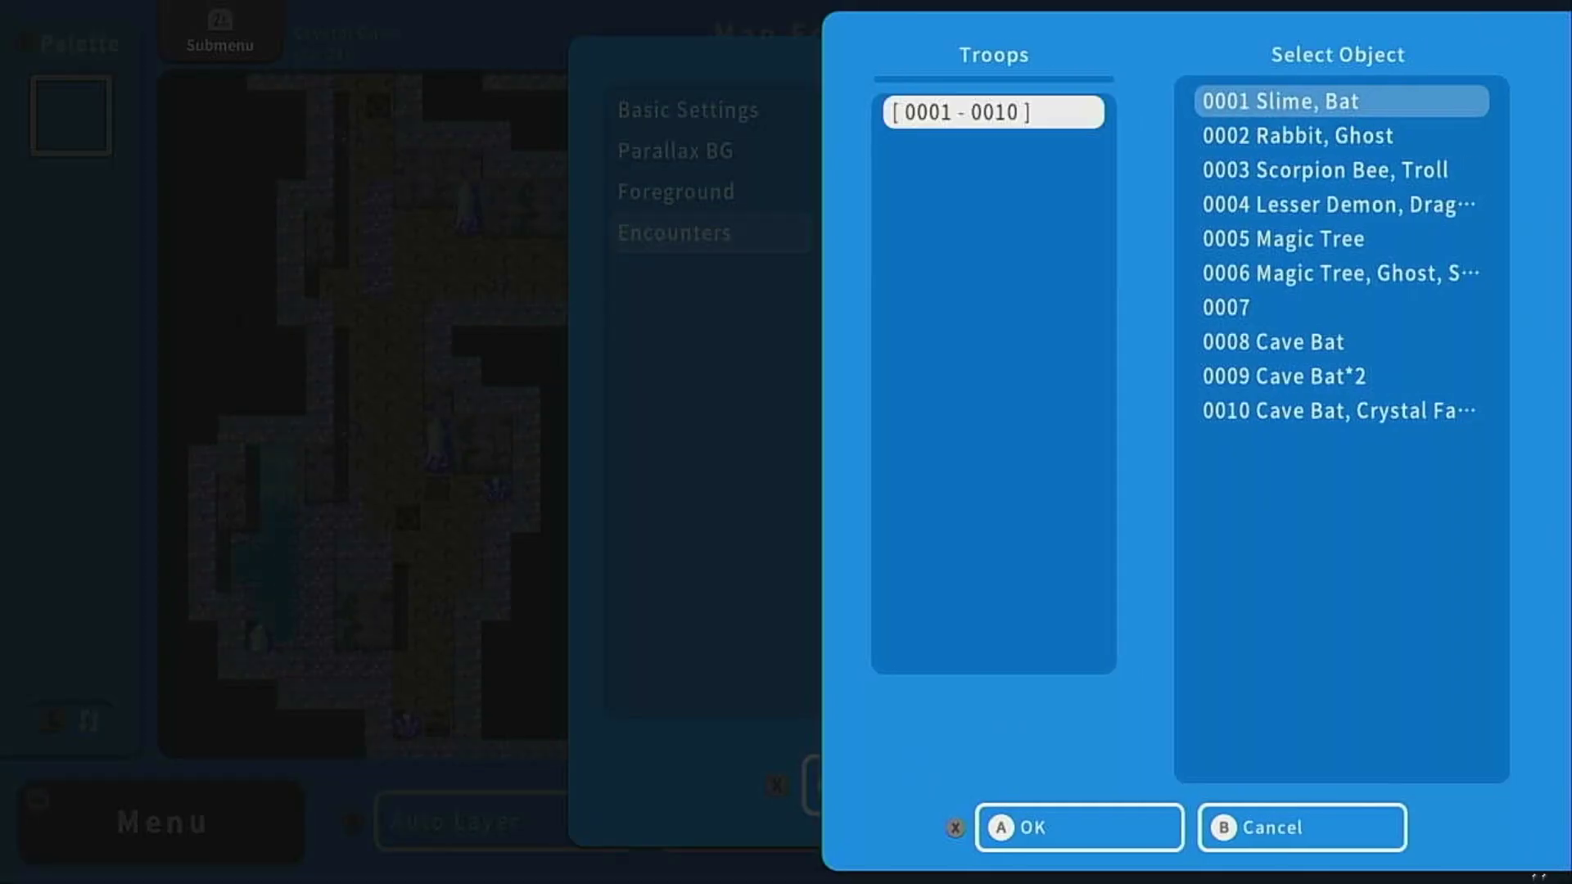
{"action": "key", "text": "Down"}
{"action": "key", "text": "Down"}
{"action": "key", "text": "Down"}
{"action": "key", "text": "Down"}
{"action": "key", "text": "Down"}
{"action": "key", "text": "Down"}
{"action": "key", "text": "Down"}
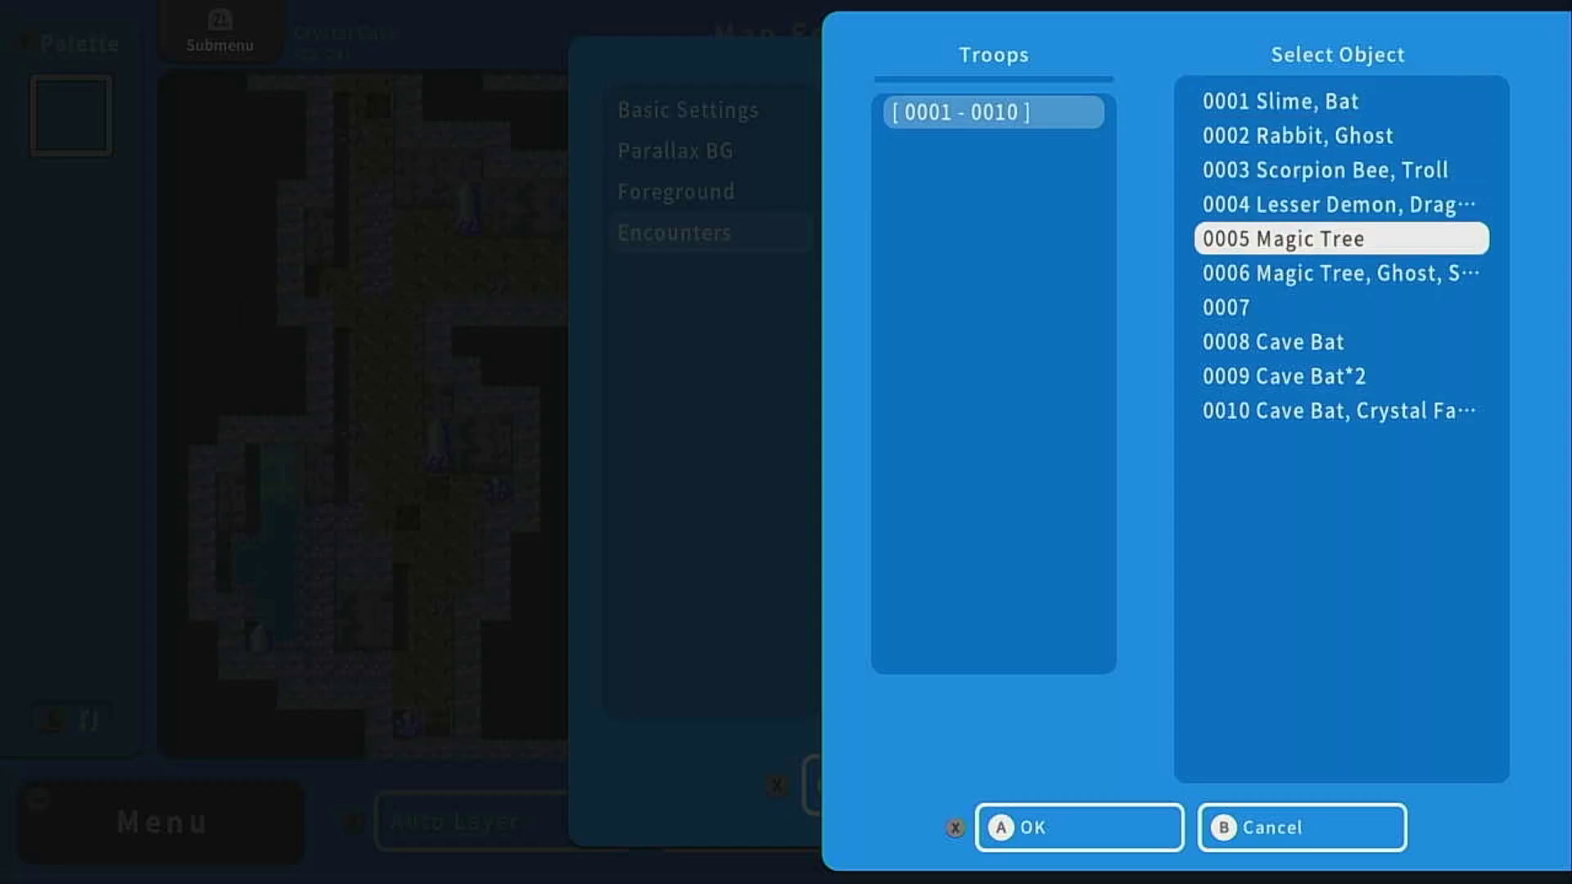
{"action": "key", "text": "Return"}
{"action": "key", "text": "Down"}
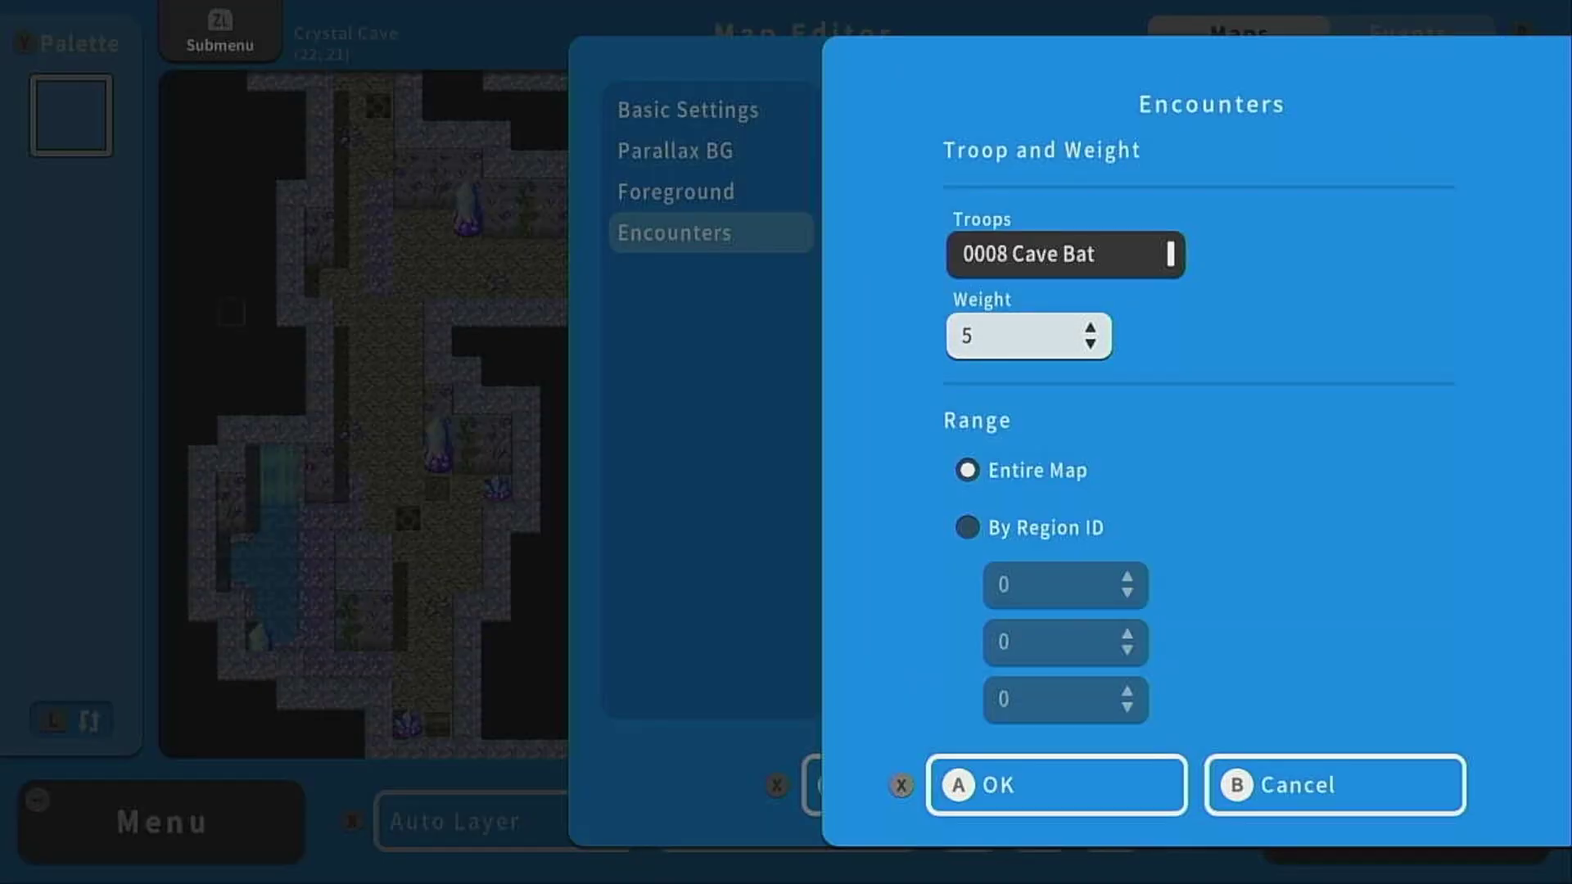
{"action": "key", "text": "Up"}
Add an encounter with troop 0009 Cave Bat*2 on the entire map and set its weight to 3
{"action": "key", "text": "Down"}
{"action": "key", "text": "Down"}
{"action": "key", "text": "Down"}
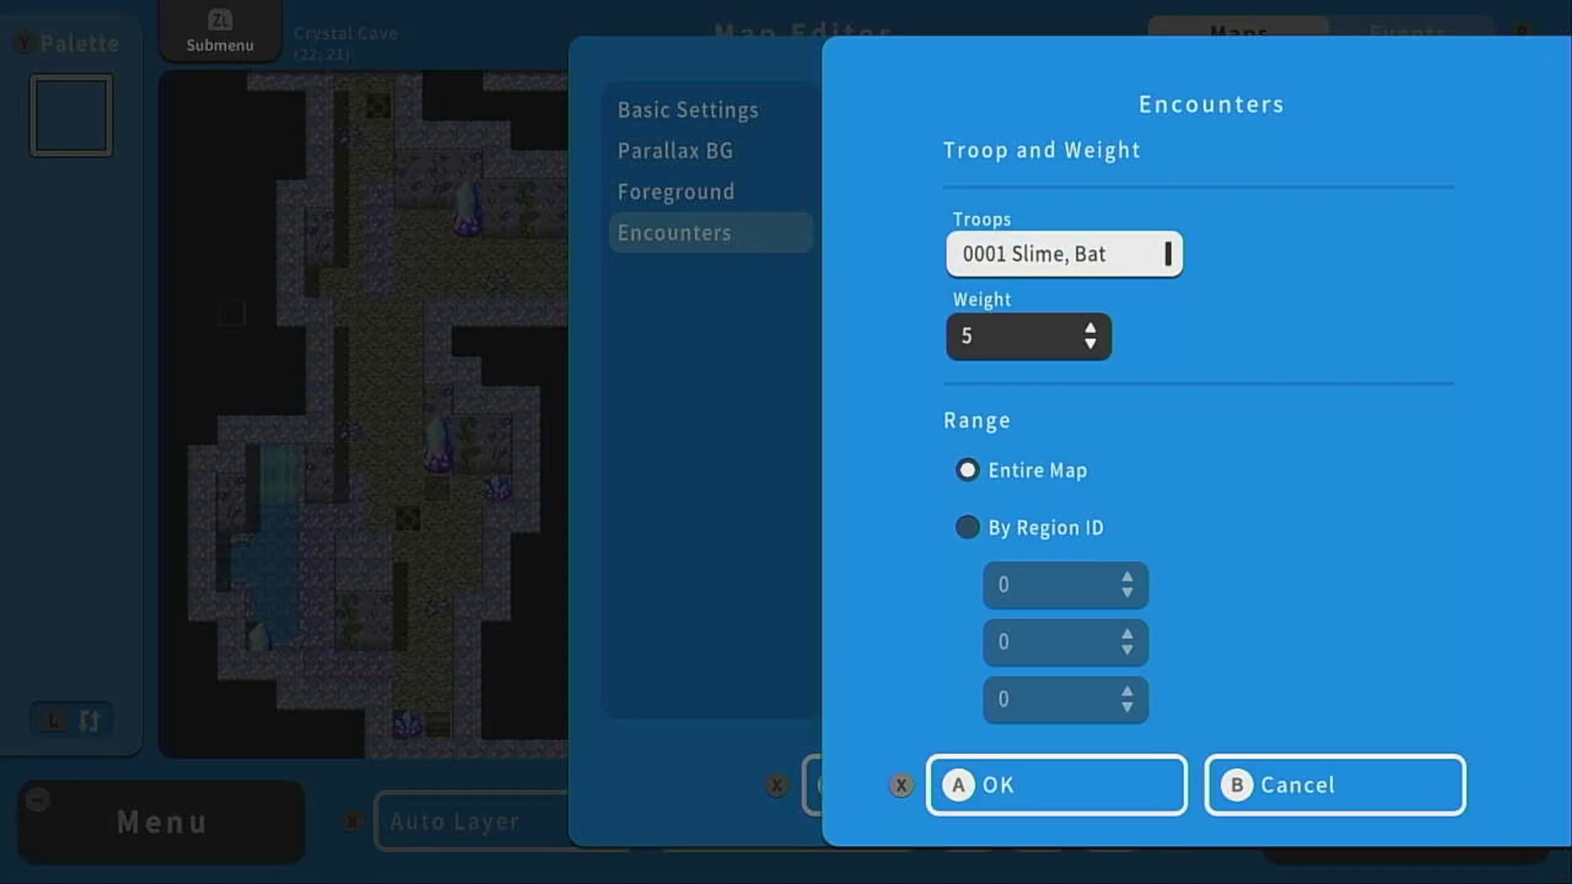
{"action": "key", "text": "Return"}
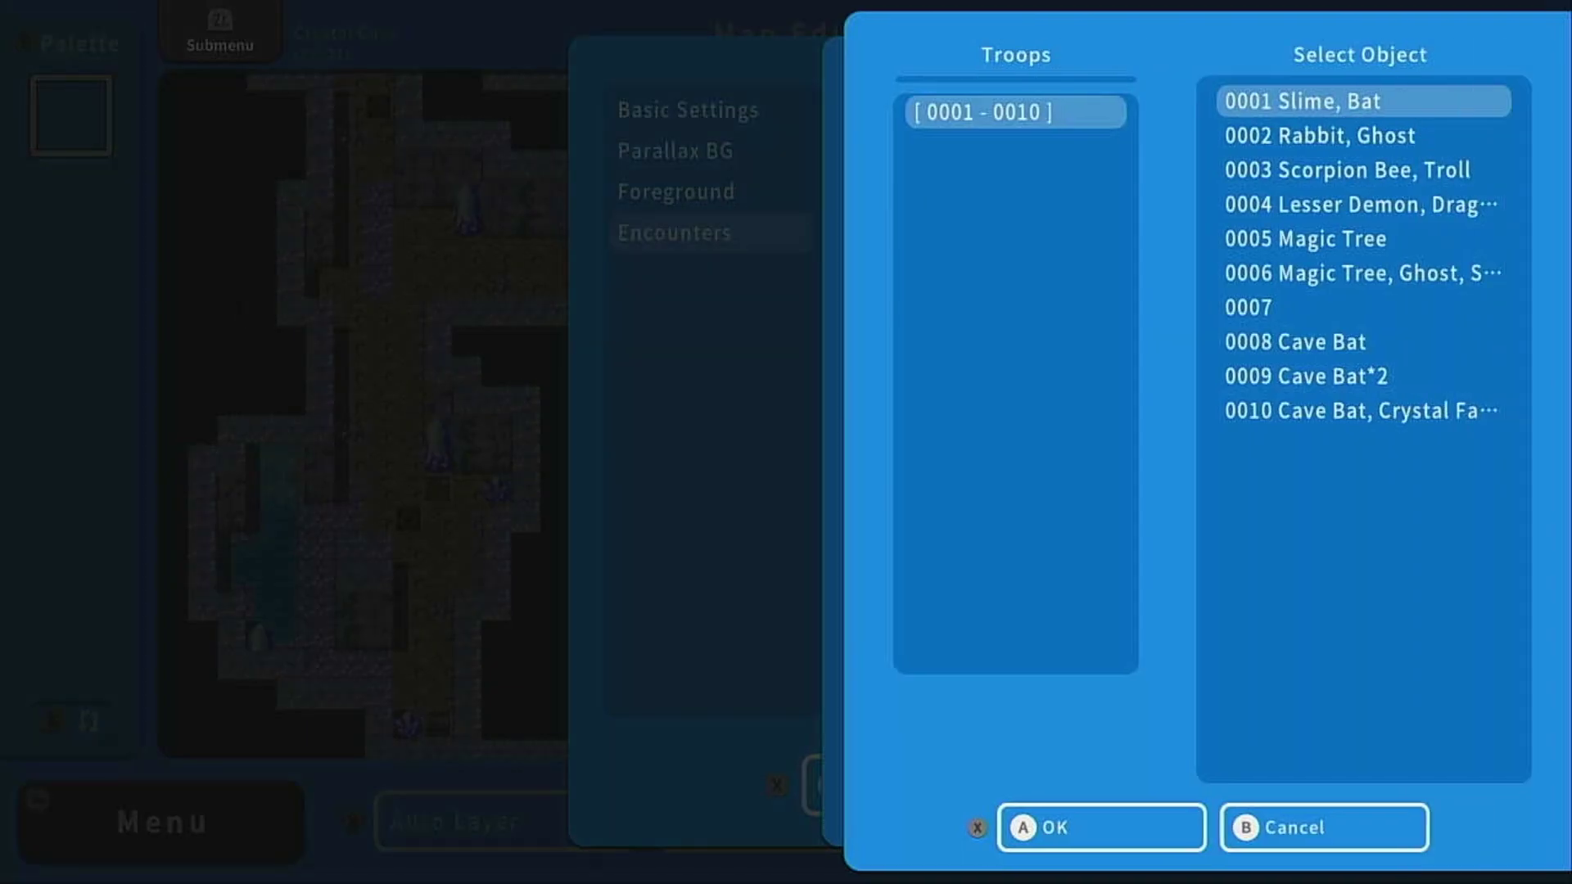
{"action": "key", "text": "Right"}
{"action": "key", "text": "Up"}
{"action": "key", "text": "Up"}
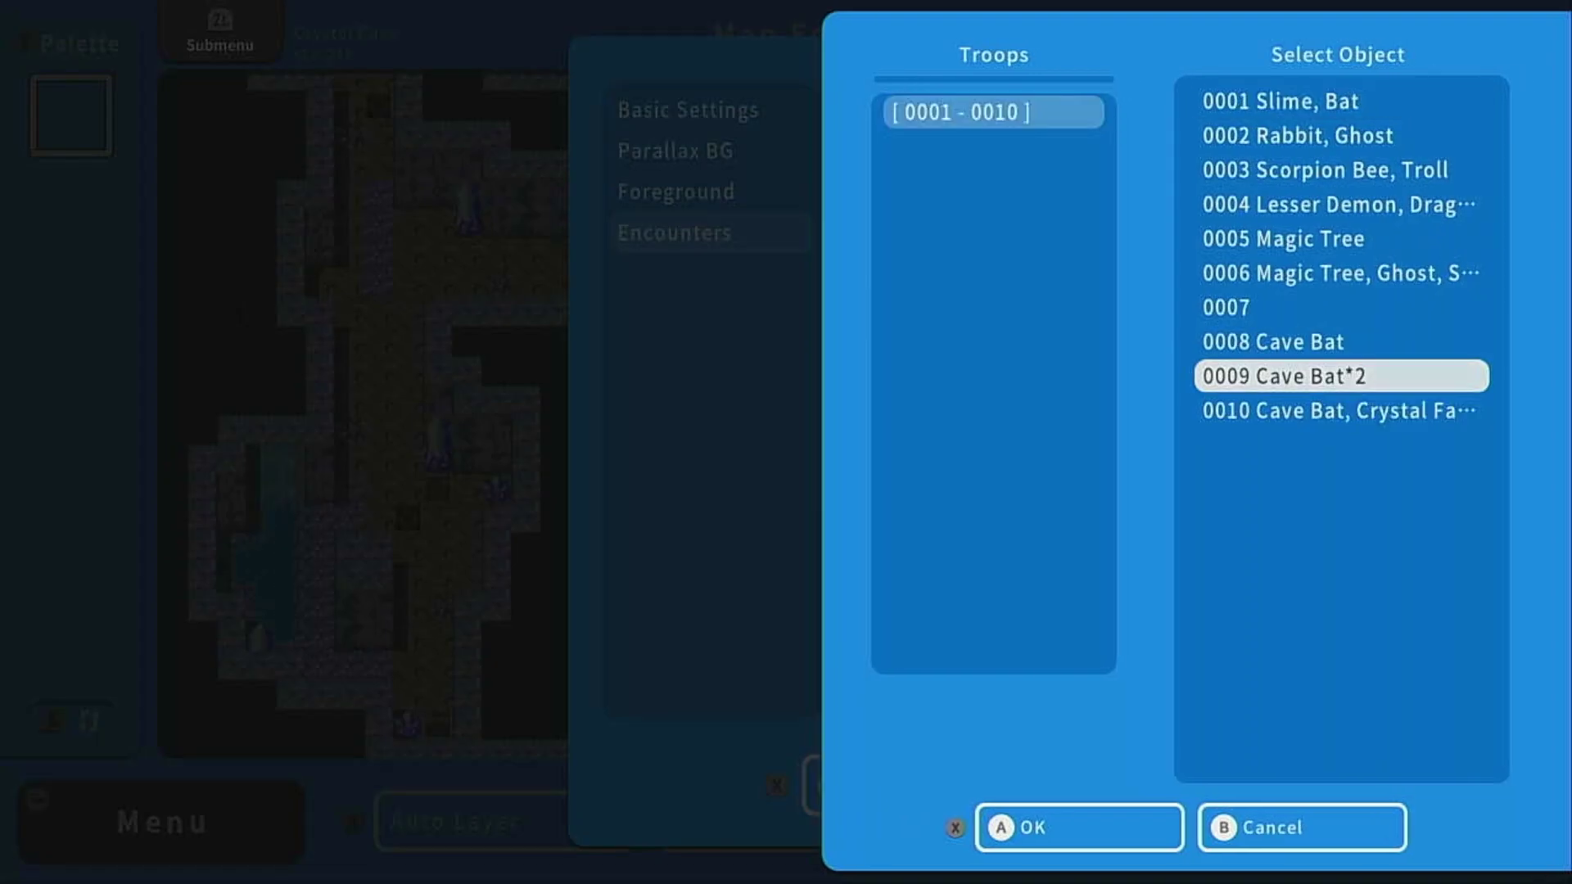
{"action": "key", "text": "Return"}
{"action": "key", "text": "Down"}
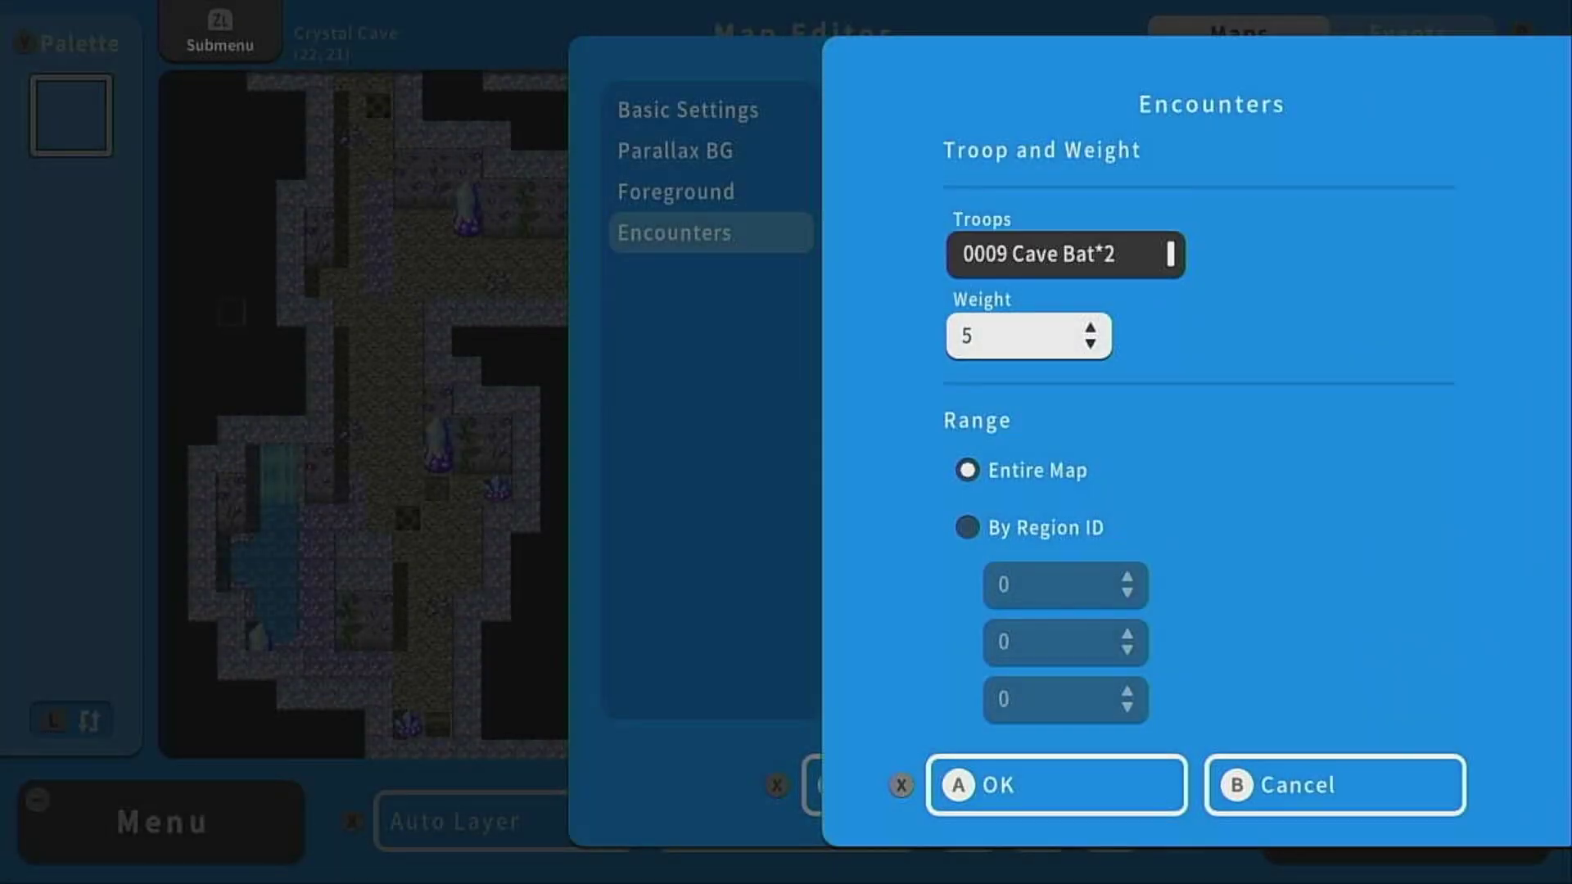
{"action": "key", "text": "Return"}
{"action": "key", "text": "Down"}
{"action": "key", "text": "Down"}
{"action": "key", "text": "Return"}
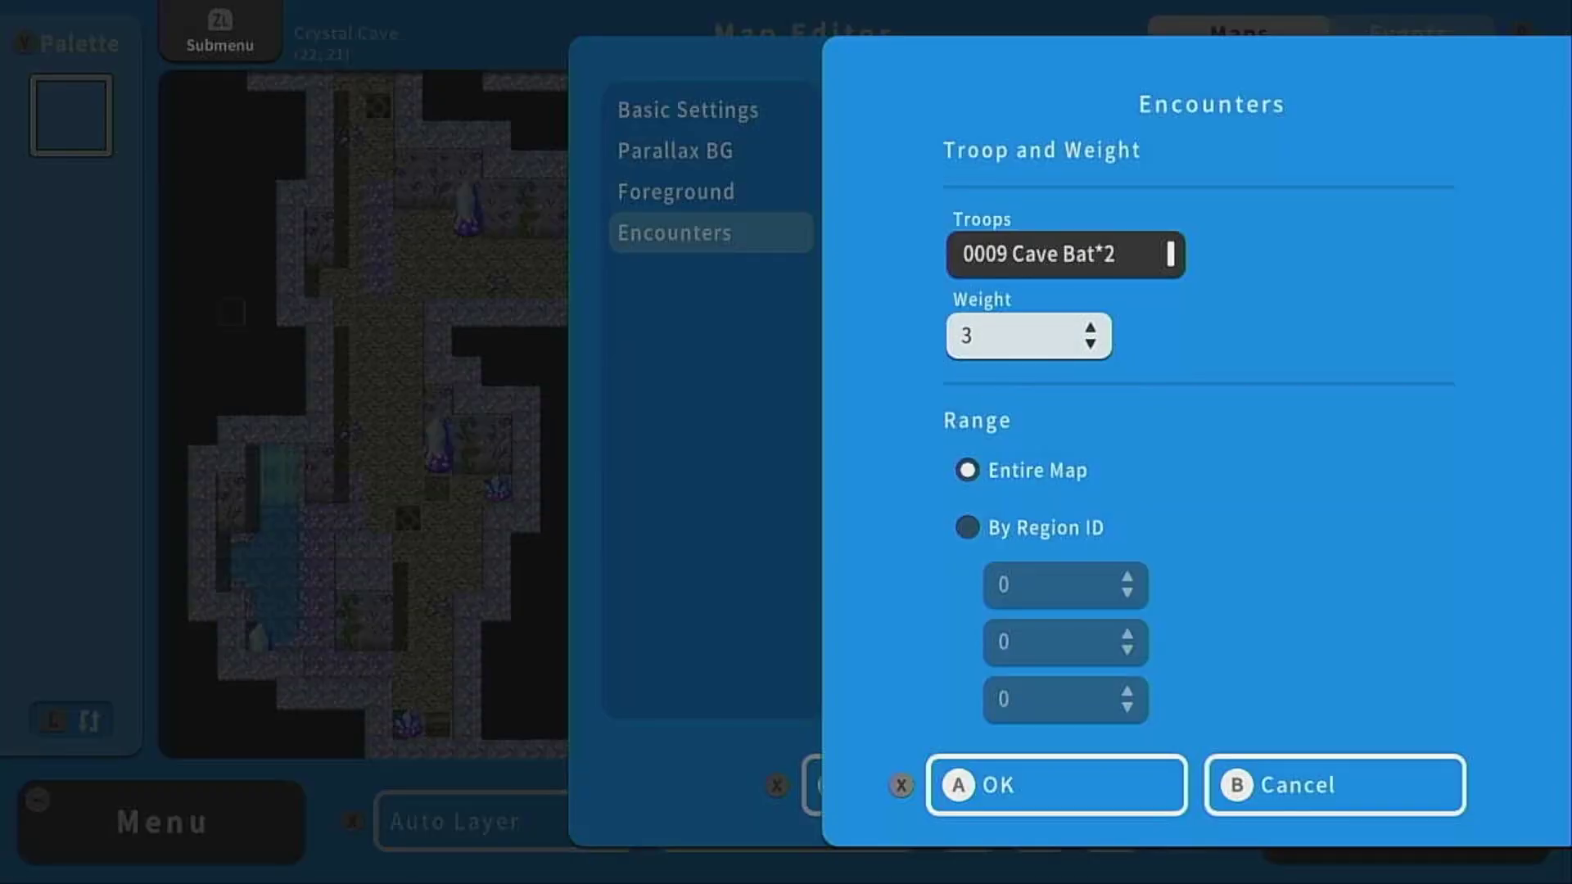
{"action": "key", "text": "Down"}
Add an encounter with troop 0010 Cave Bat and Crystal Fairy, and confirm the map settings
{"action": "key", "text": "Down"}
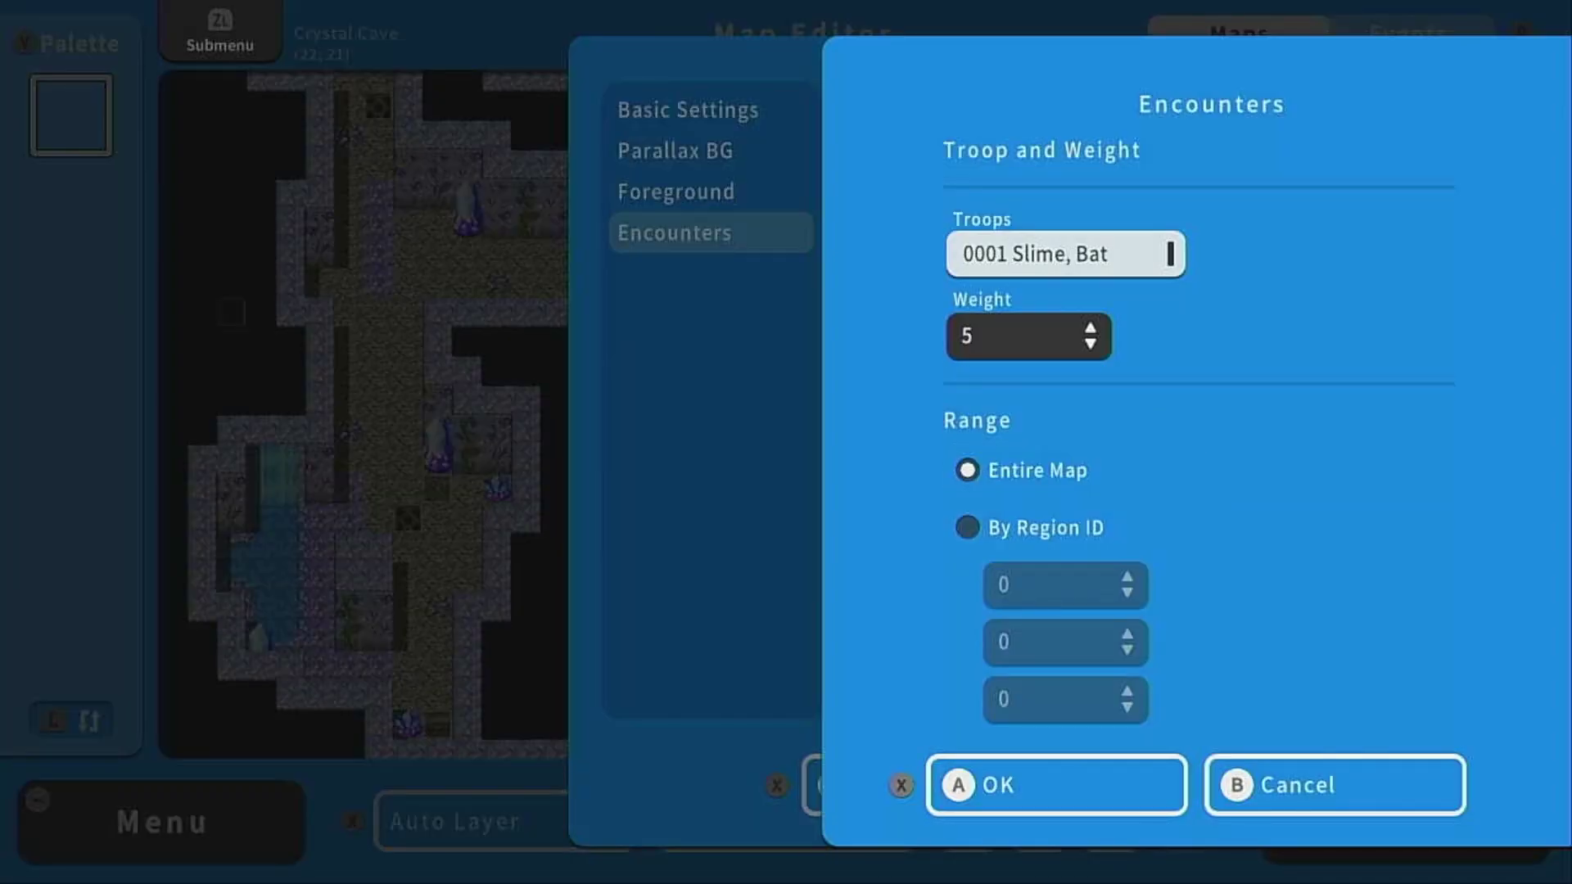
{"action": "key", "text": "Return"}
{"action": "key", "text": "Up"}
{"action": "key", "text": "Return"}
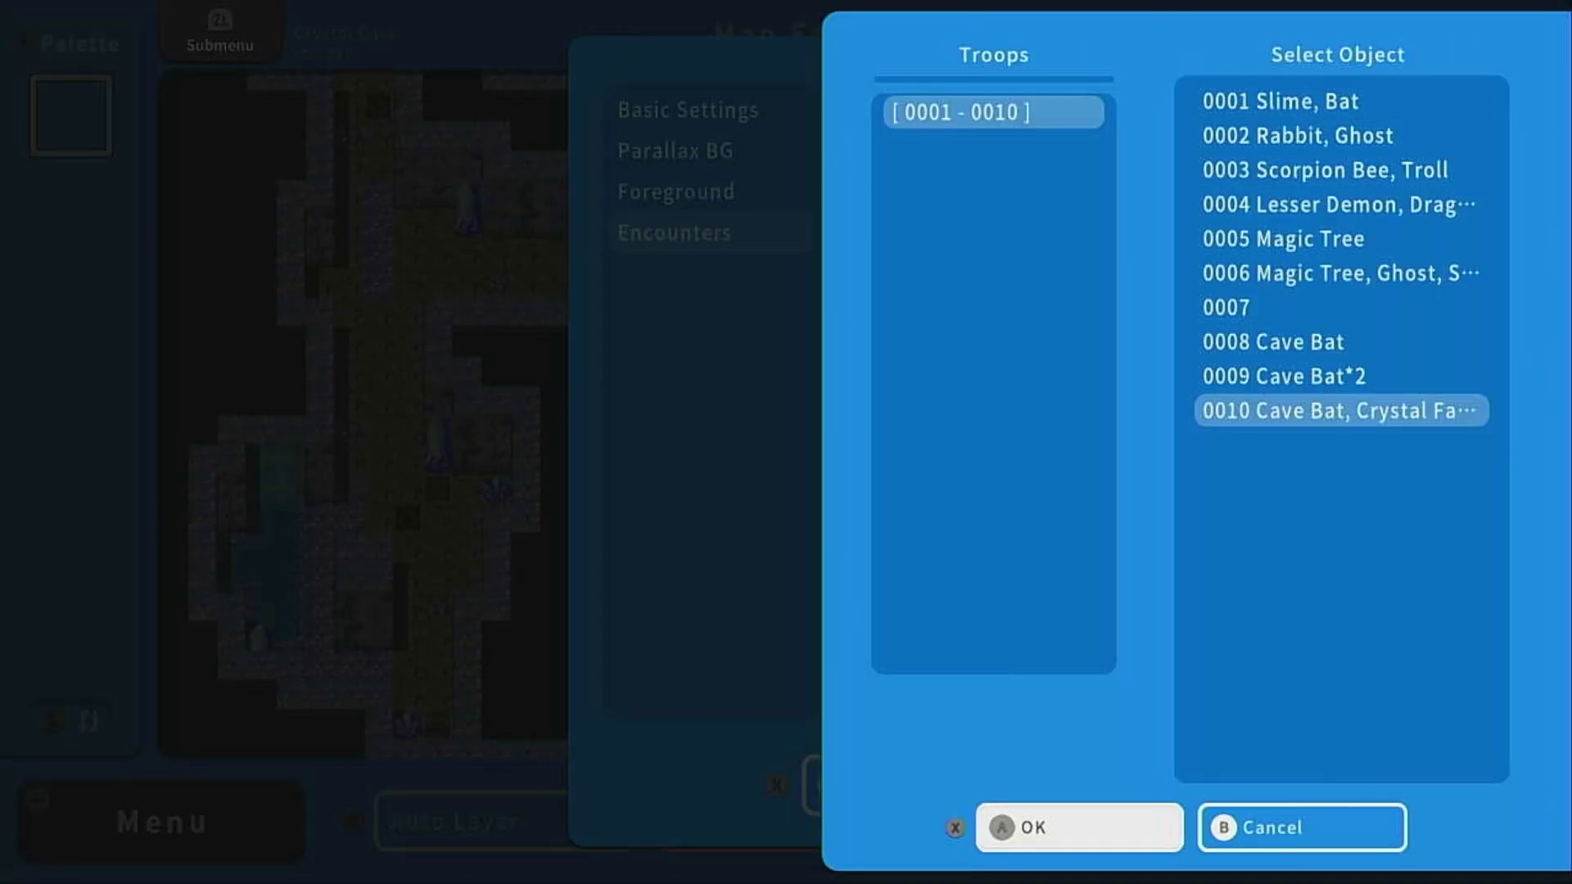
{"action": "key", "text": "Return"}
{"action": "key", "text": "Up"}
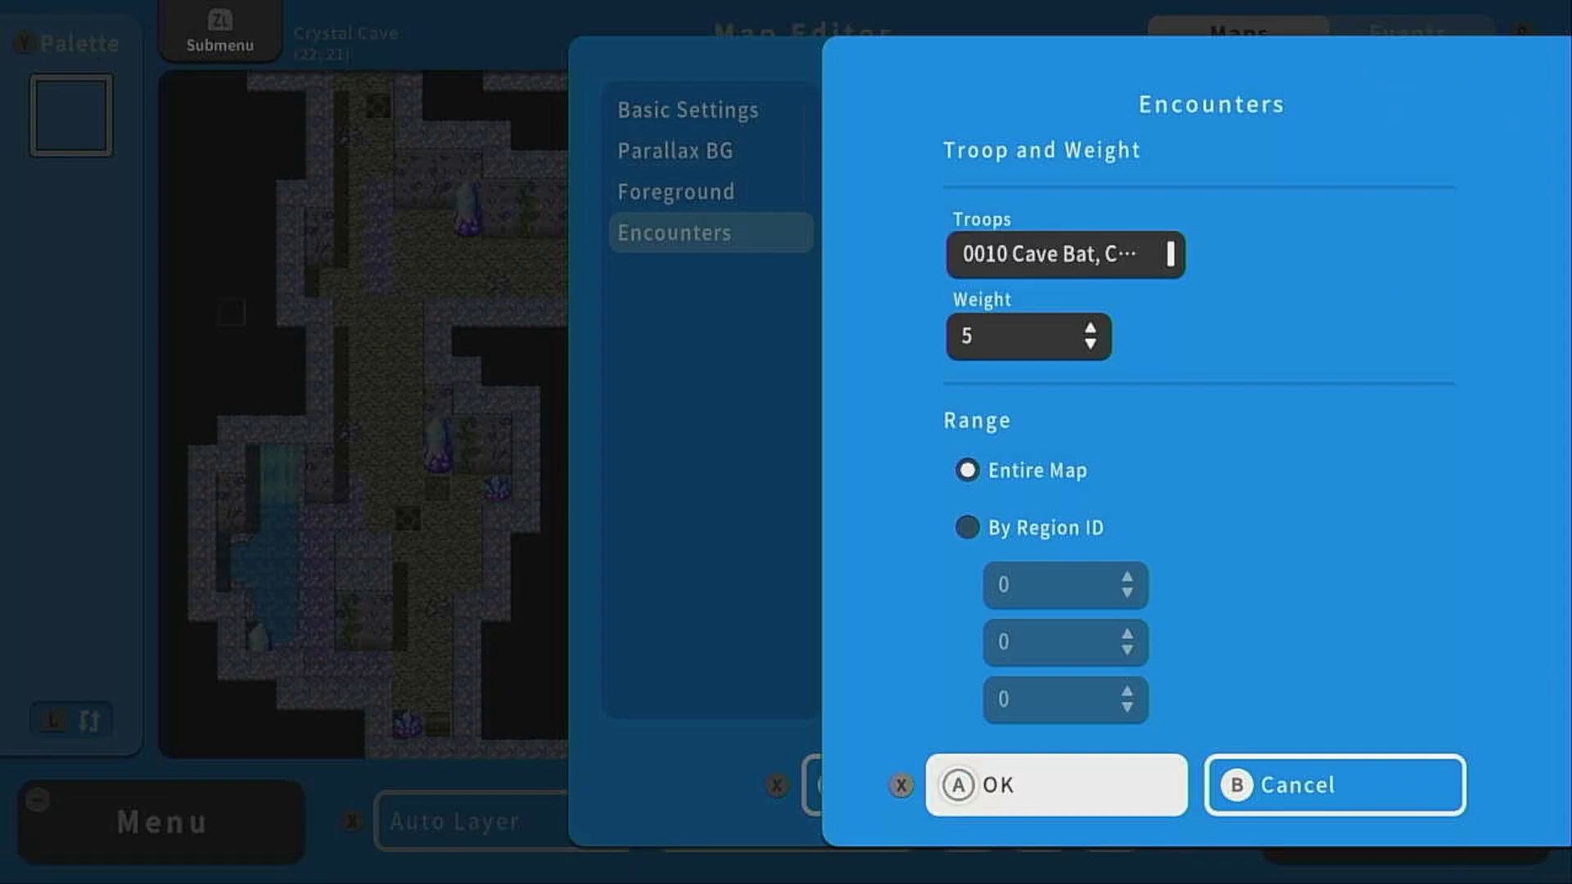
{"action": "key", "text": "Return"}
{"action": "key", "text": "Return"}
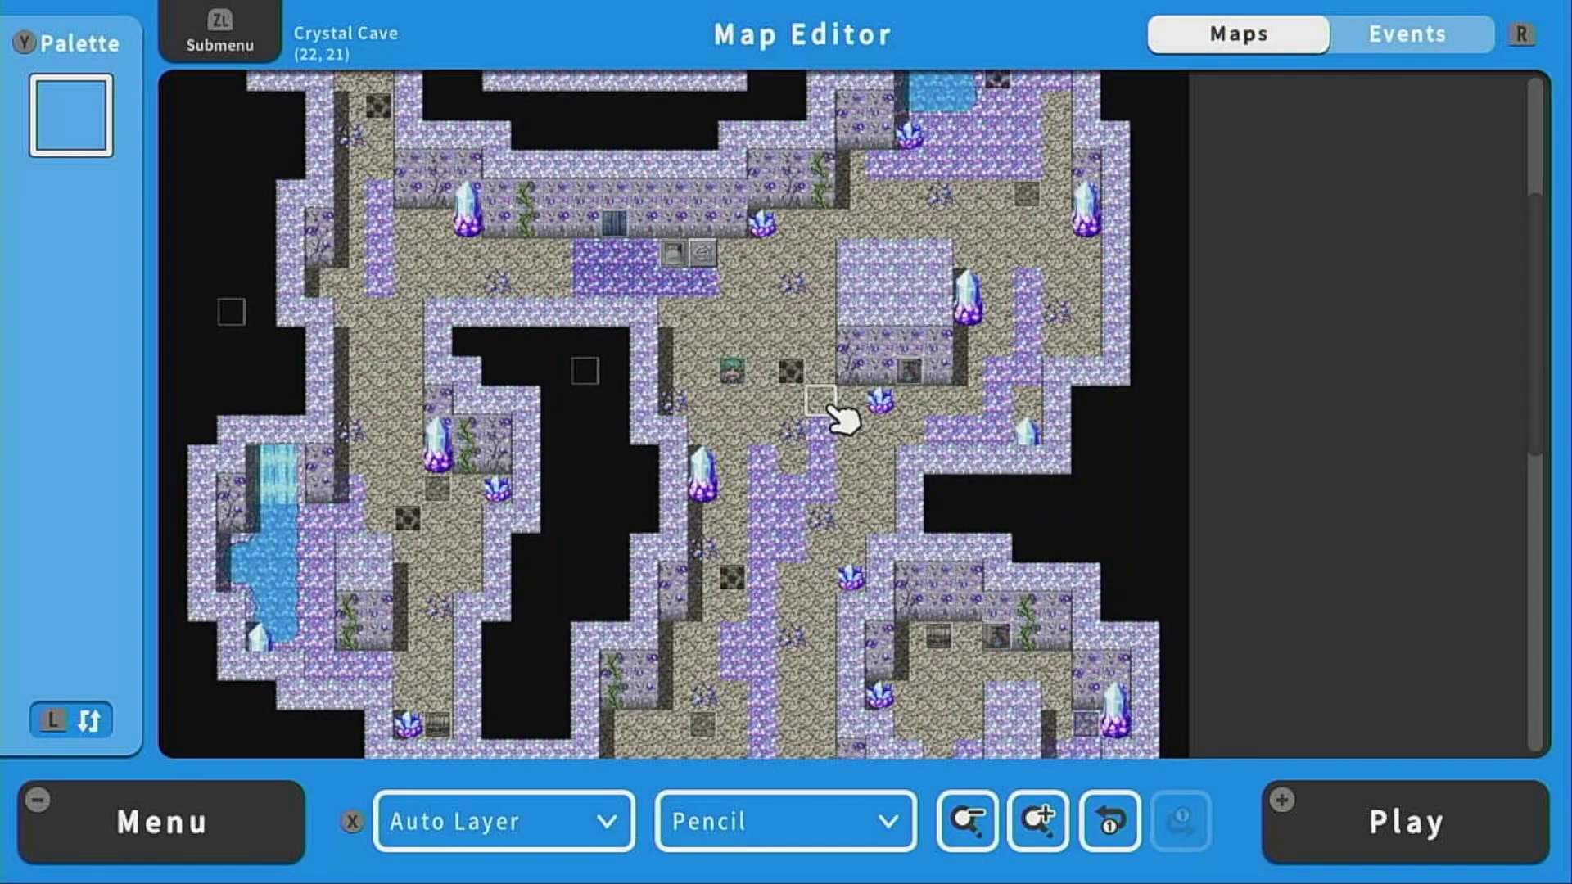
Select region ID 1 from the region tiles of the Dungeon palette
{"action": "key", "text": "y"}
{"action": "key", "text": "r"}
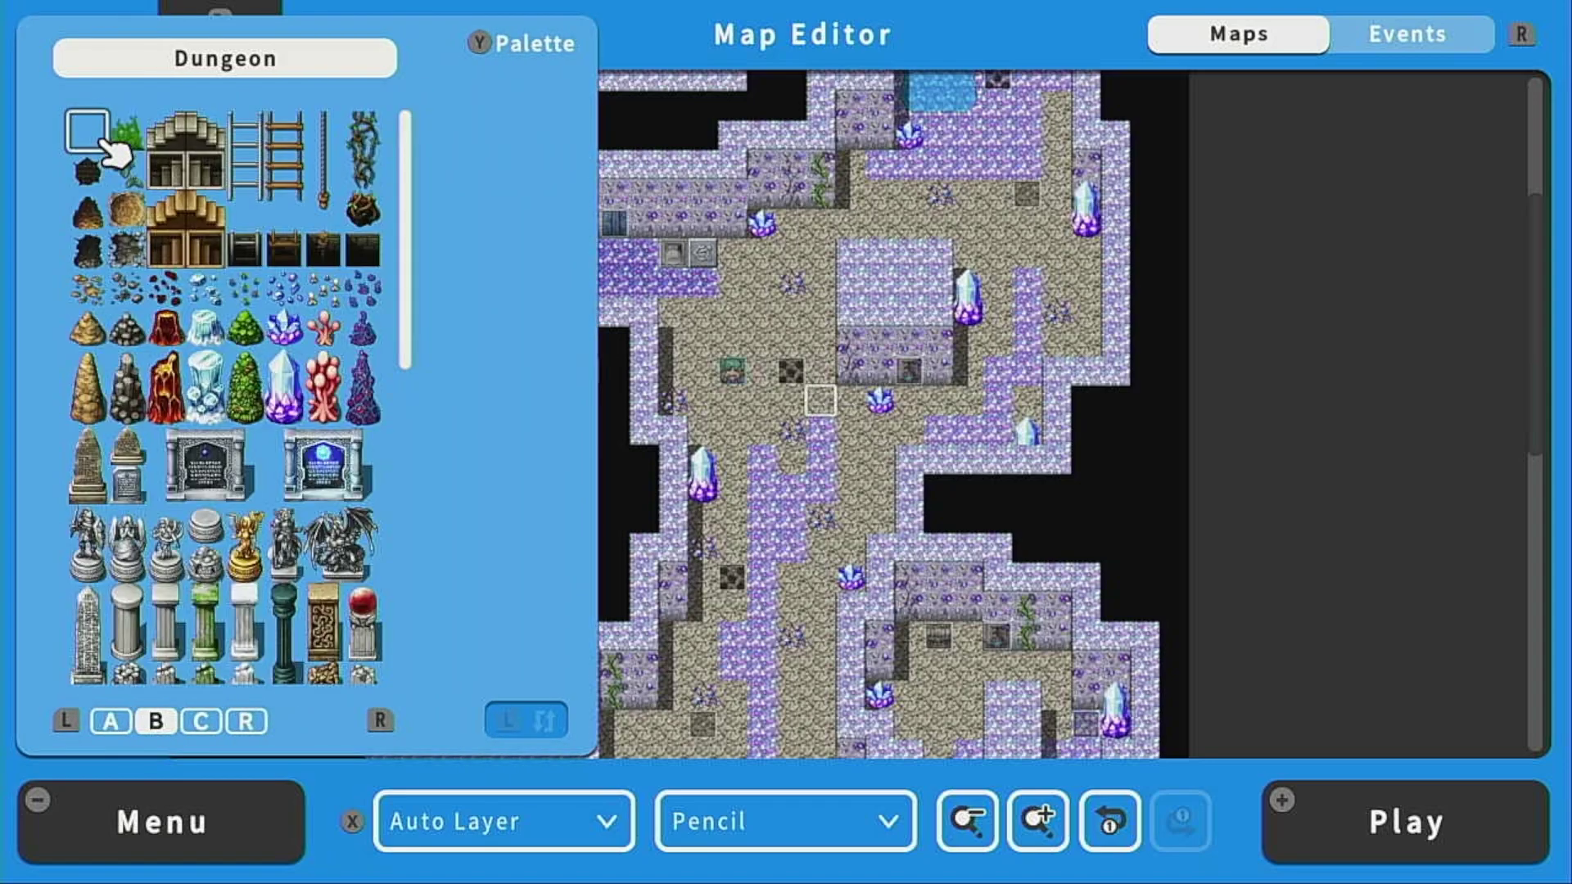
{"action": "key", "text": "r"}
{"action": "key", "text": "r"}
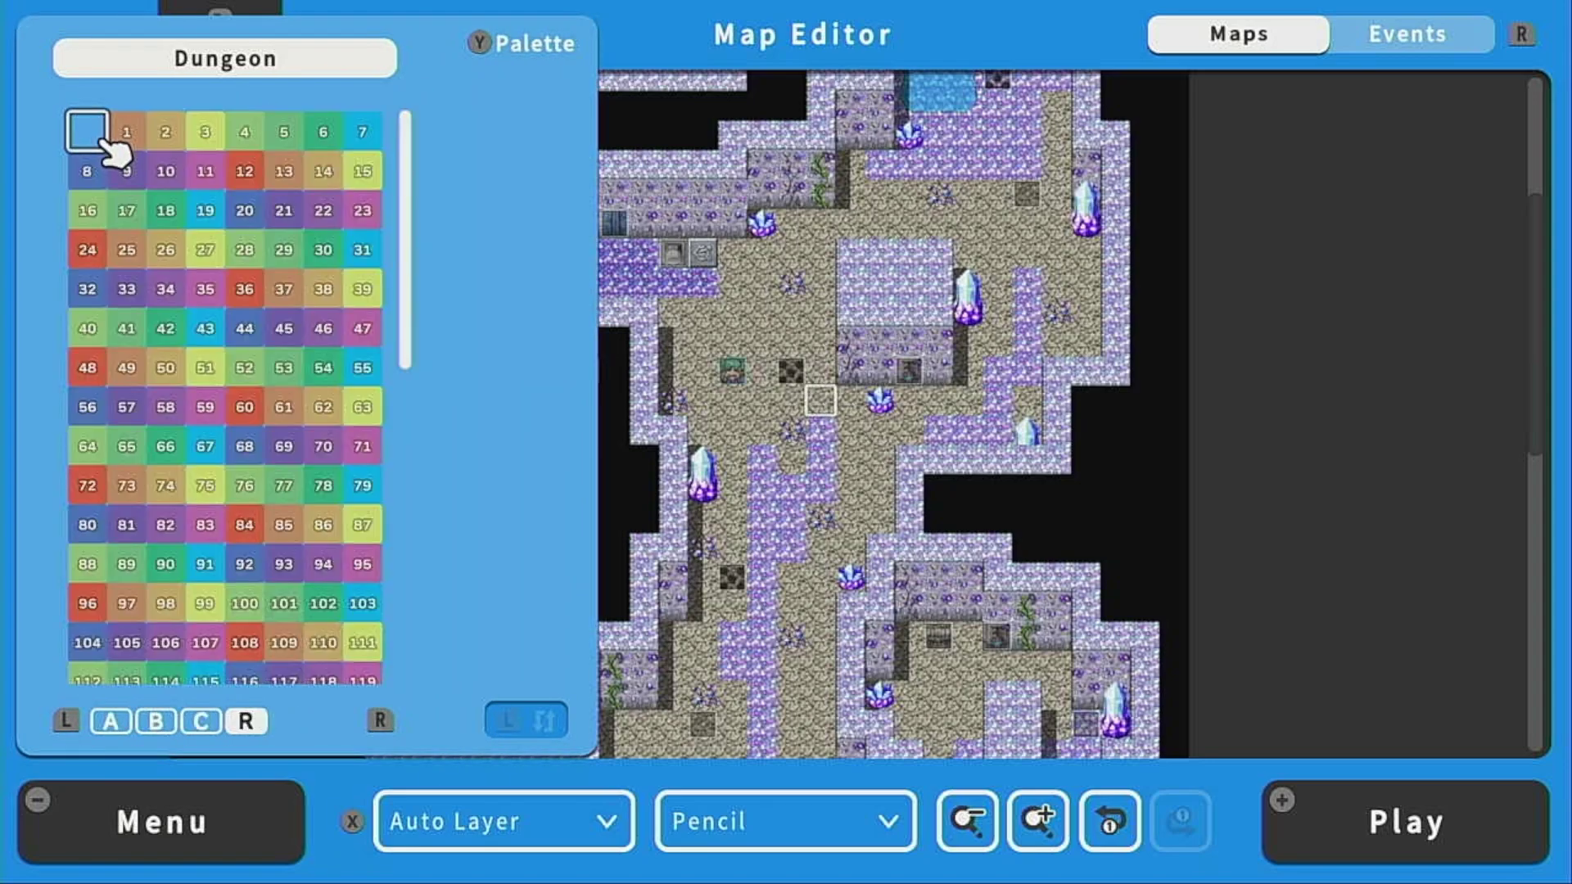
{"action": "key", "text": "Right"}
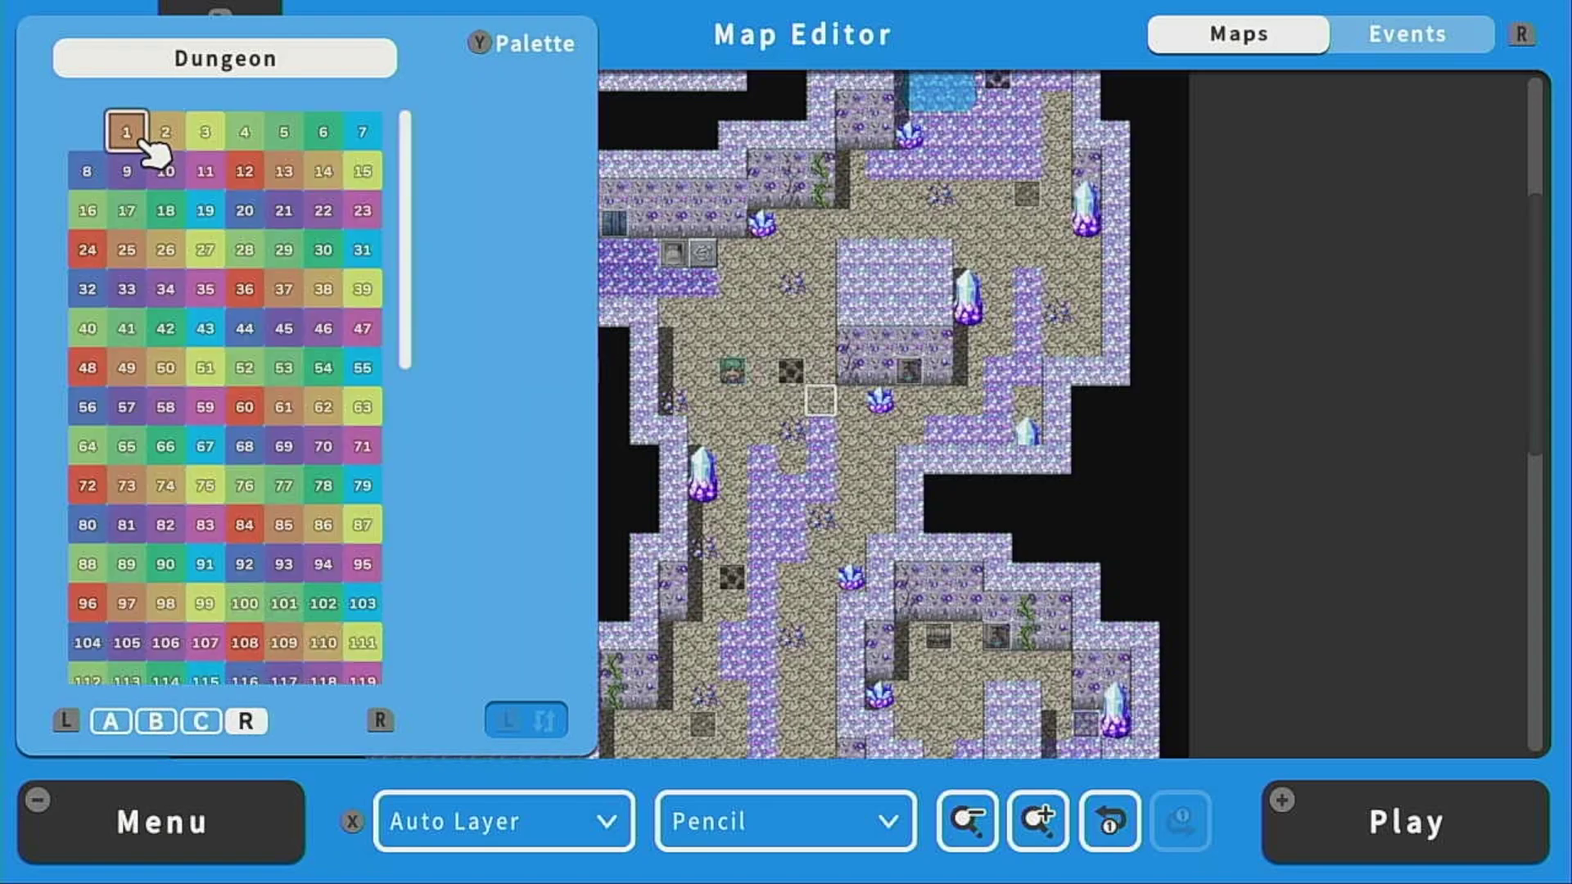
{"action": "key", "text": "Return"}
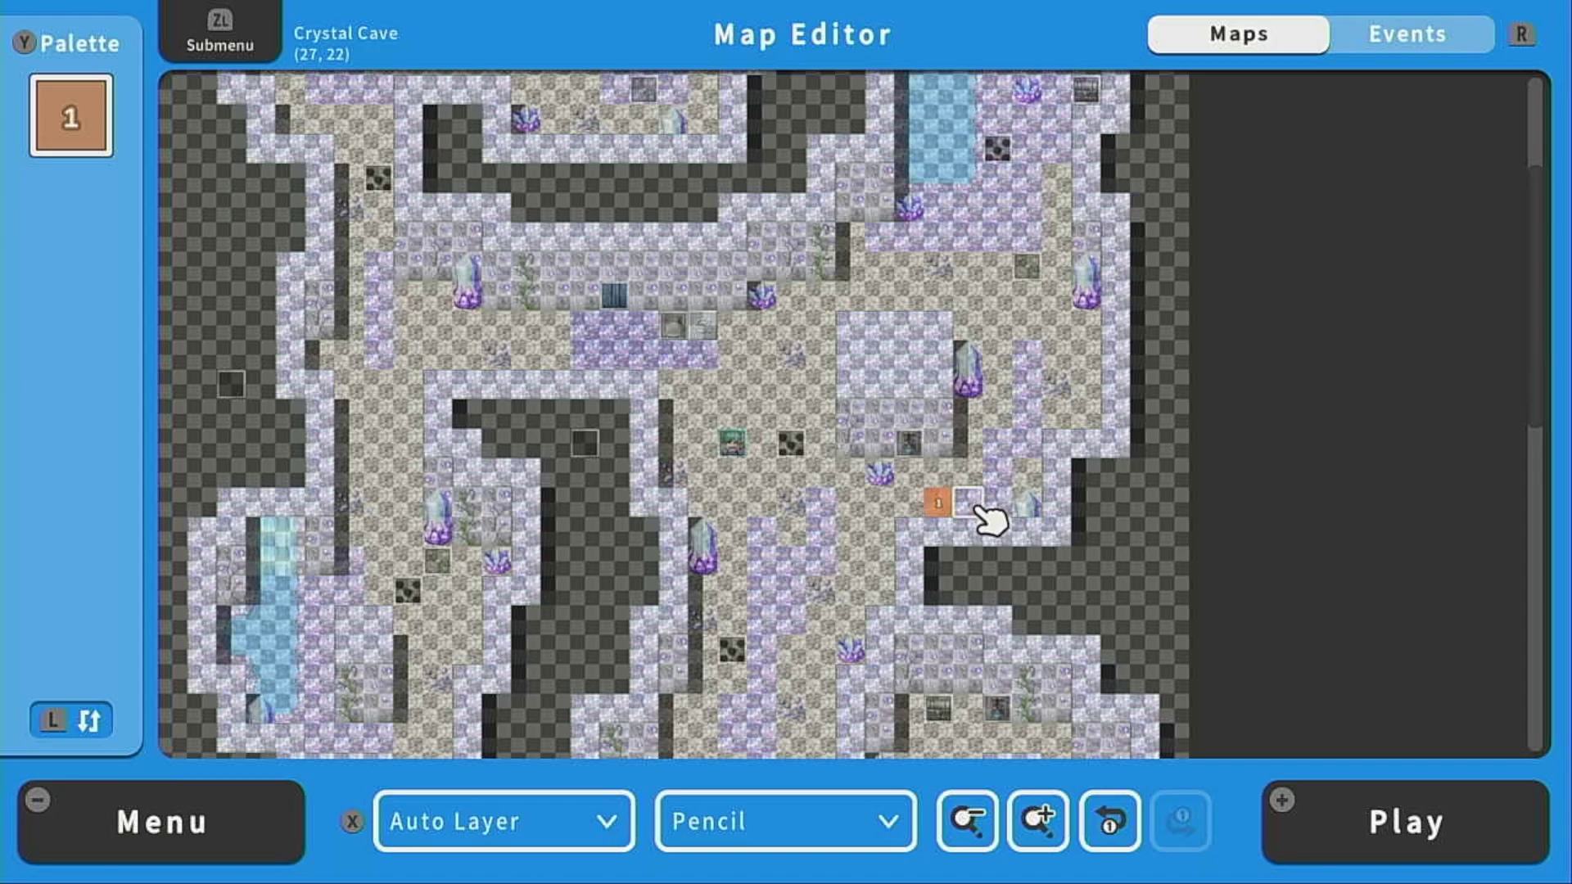
Paint region 1 over the purple crystal floor in the eastern passage and beside the northeastern waterfall pool
{"action": "left_click_drag", "start_coordinate": [1006, 476], "coordinate": [1027, 356]}
{"action": "scroll", "coordinate": [1040, 336], "scroll_direction": "up", "scroll_amount": 8}
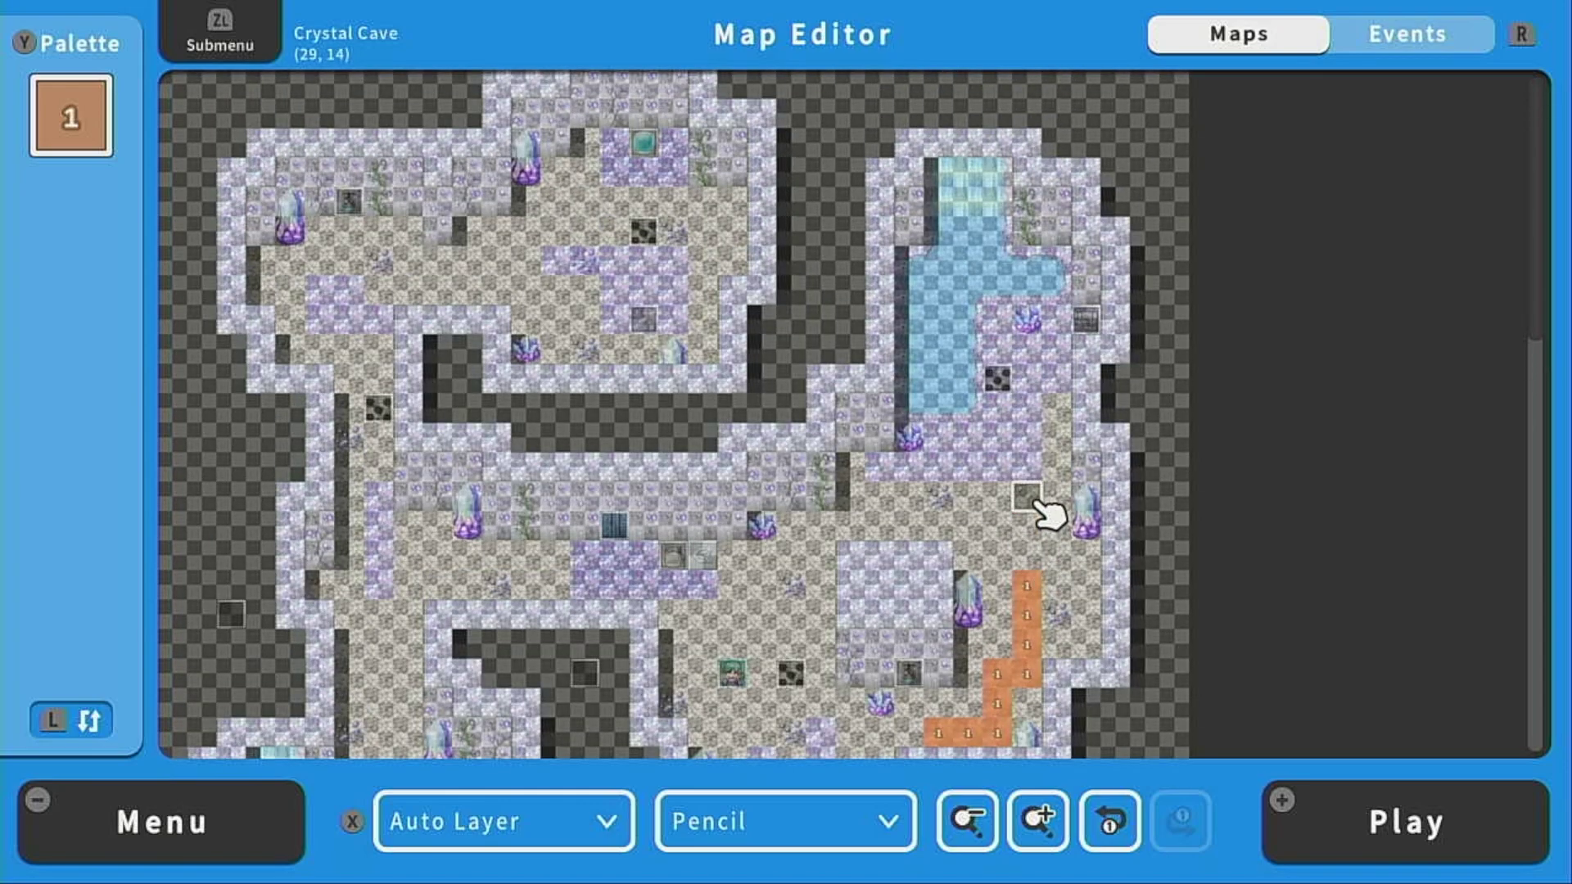
{"action": "mouse_move", "coordinate": [1027, 468]}
{"action": "left_mouse_down"}
{"action": "mouse_move", "coordinate": [880, 468]}
{"action": "mouse_move", "coordinate": [997, 407]}
{"action": "mouse_move", "coordinate": [1027, 379]}
{"action": "mouse_move", "coordinate": [1027, 350]}
{"action": "mouse_move", "coordinate": [1056, 379]}
{"action": "left_mouse_up"}
Paint region 1 over the remaining purple crystal floor in the northern rooms, western corridor, central hall and southern passages
{"action": "mouse_move", "coordinate": [691, 335]}
{"action": "left_mouse_down"}
{"action": "mouse_move", "coordinate": [635, 333]}
{"action": "mouse_move", "coordinate": [636, 308]}
{"action": "mouse_move", "coordinate": [696, 279]}
{"action": "mouse_move", "coordinate": [557, 260]}
{"action": "left_mouse_up"}
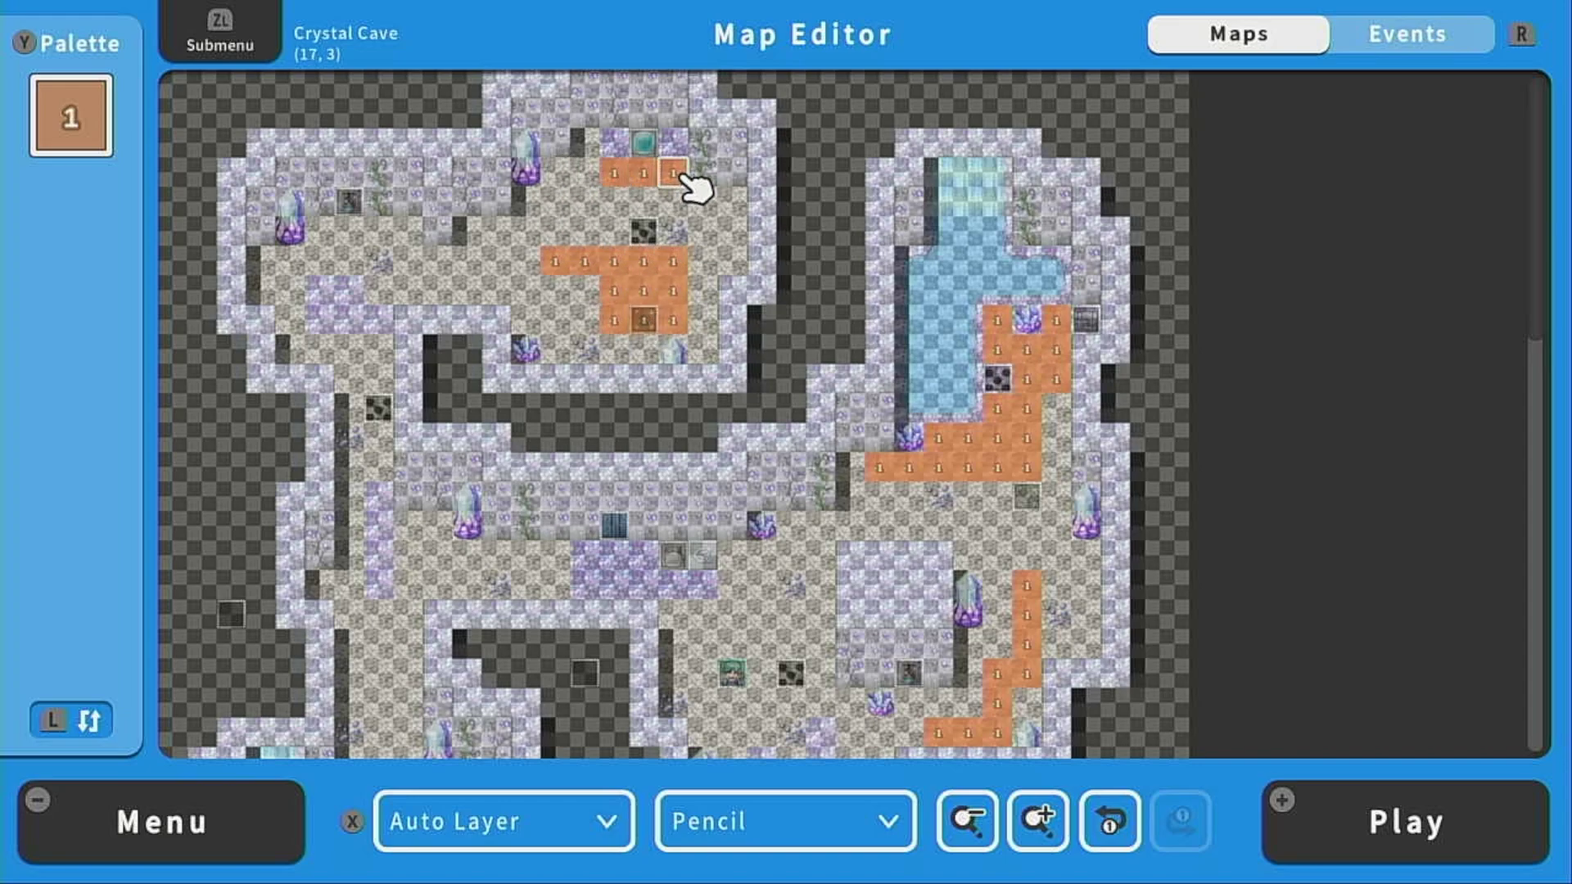
{"action": "left_click_drag", "start_coordinate": [684, 176], "coordinate": [626, 180]}
{"action": "mouse_move", "coordinate": [378, 321]}
{"action": "left_mouse_down"}
{"action": "mouse_move", "coordinate": [338, 327]}
{"action": "mouse_move", "coordinate": [332, 298]}
{"action": "left_mouse_up"}
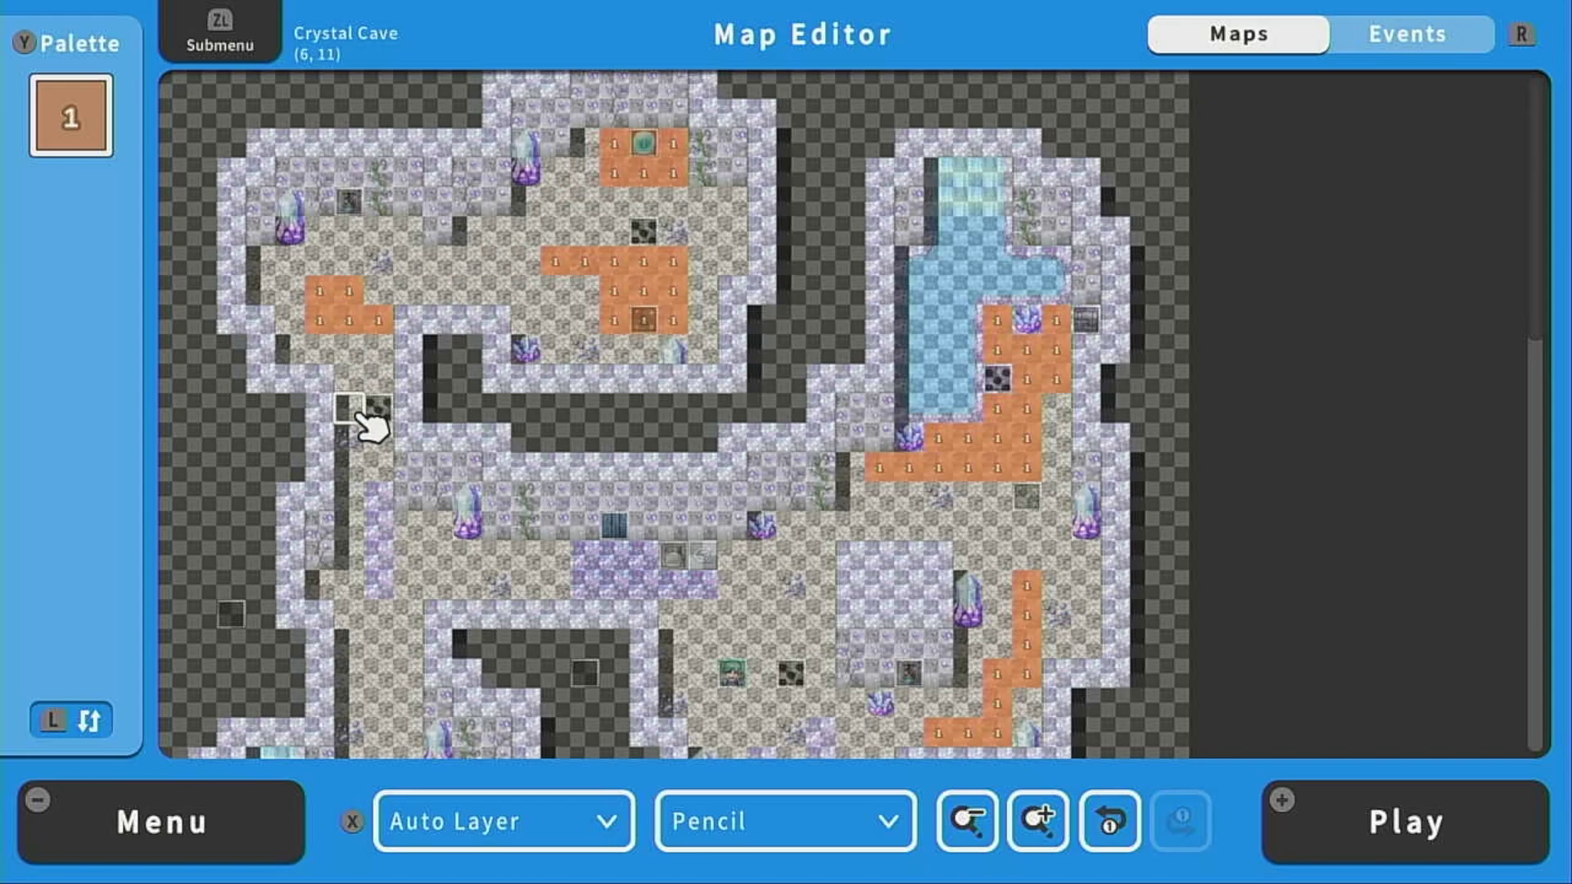
{"action": "left_click_drag", "start_coordinate": [378, 496], "coordinate": [379, 585]}
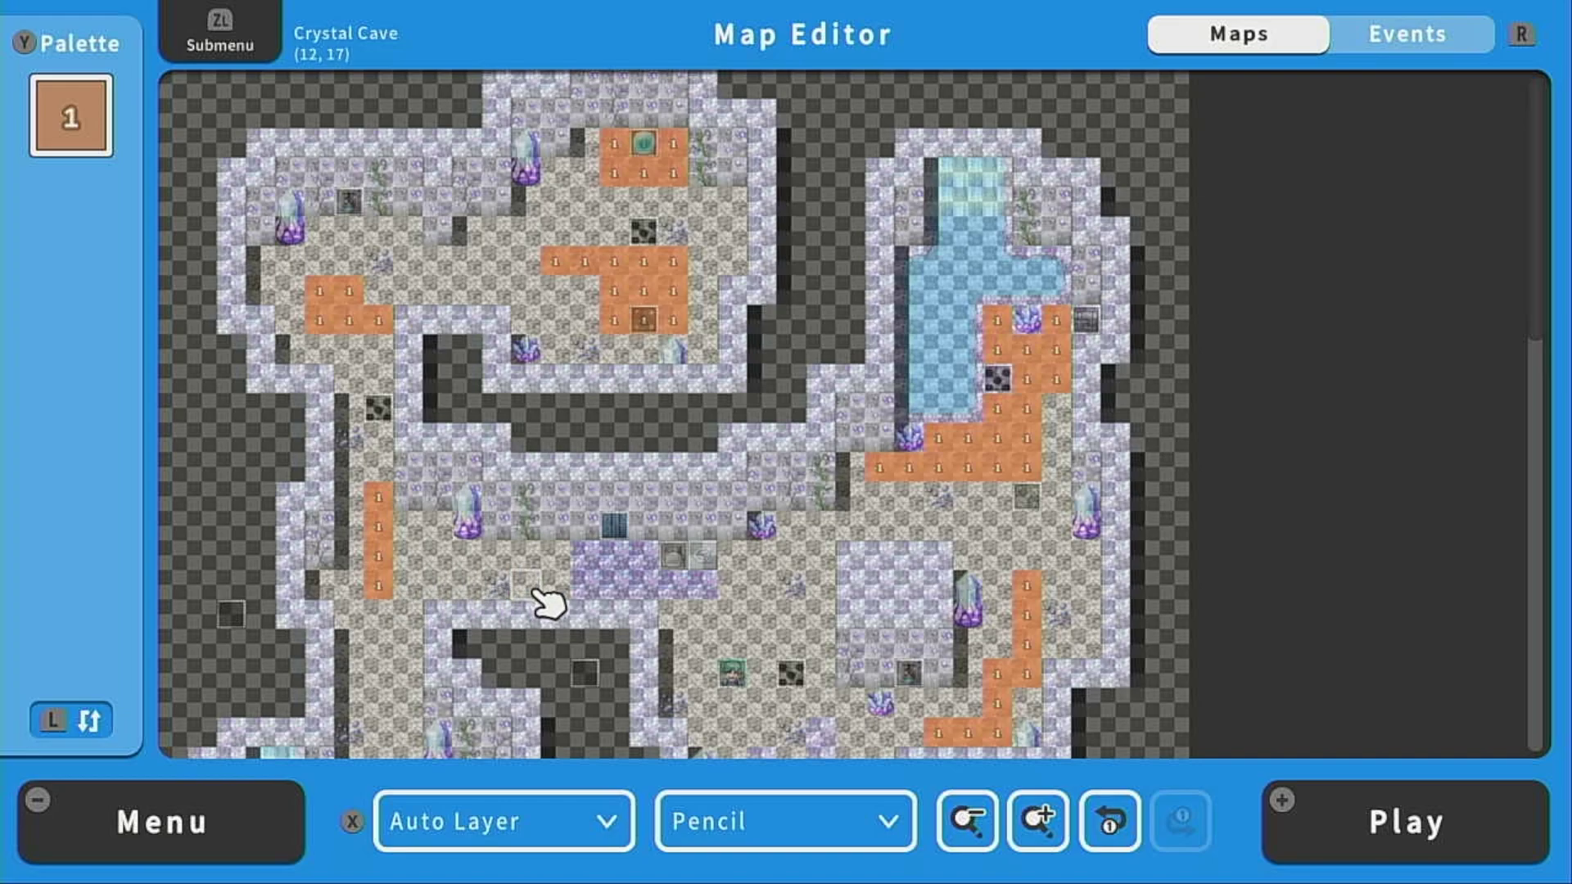
{"action": "mouse_move", "coordinate": [585, 584]}
{"action": "left_mouse_down"}
{"action": "mouse_move", "coordinate": [702, 584]}
{"action": "mouse_move", "coordinate": [644, 555]}
{"action": "left_mouse_up"}
{"action": "left_click_drag", "start_coordinate": [644, 555], "coordinate": [614, 556]}
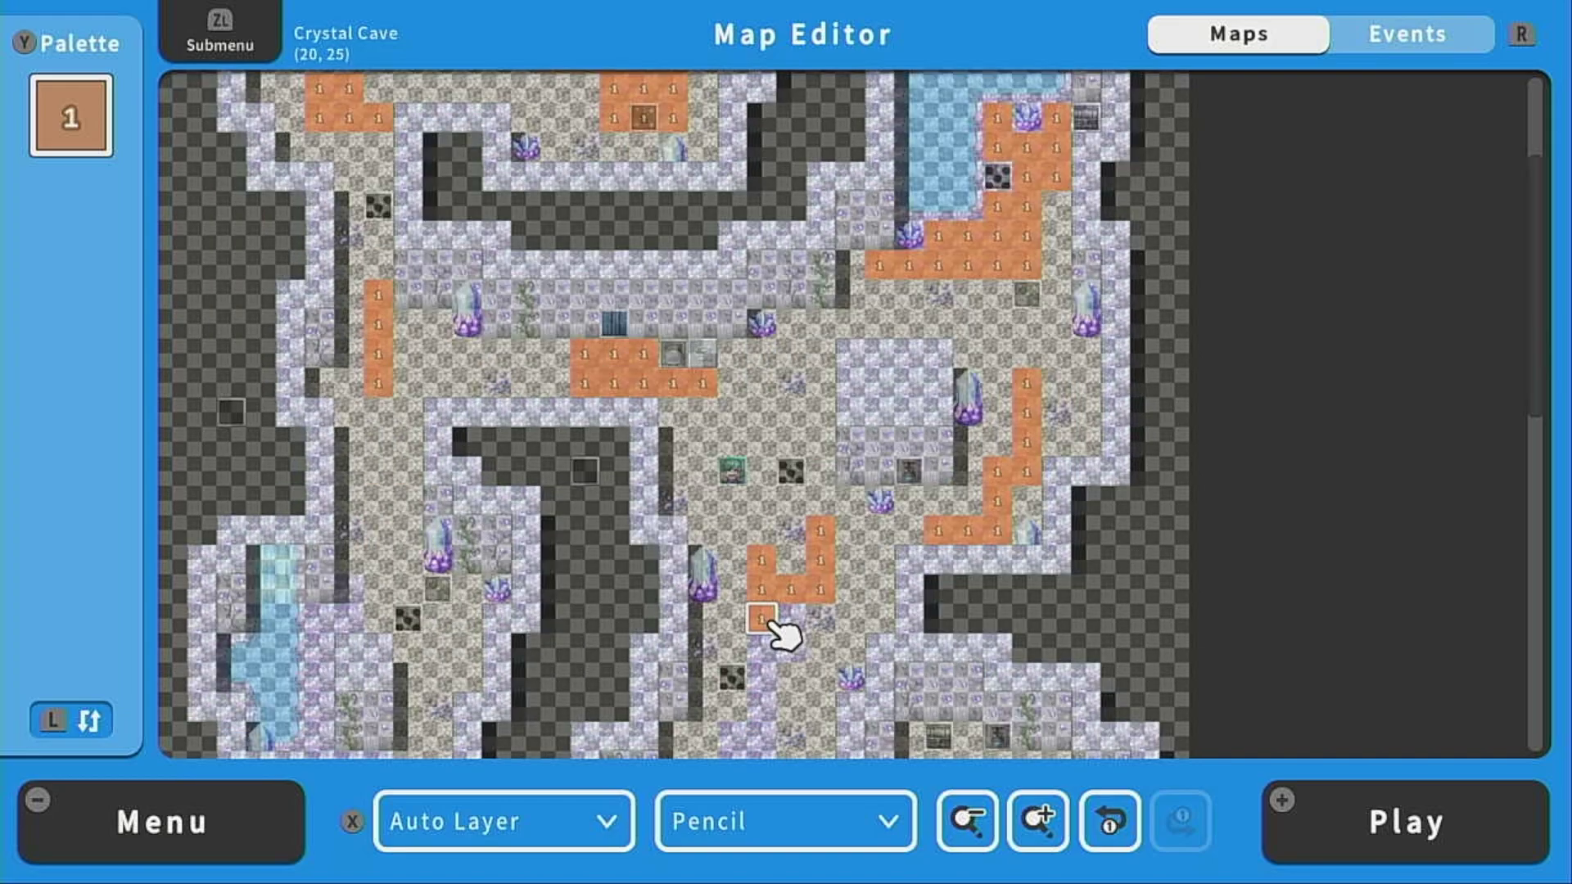
{"action": "mouse_move", "coordinate": [761, 618]}
{"action": "left_mouse_down"}
{"action": "mouse_move", "coordinate": [791, 618]}
{"action": "mouse_move", "coordinate": [778, 744]}
{"action": "mouse_move", "coordinate": [782, 635]}
{"action": "mouse_move", "coordinate": [748, 636]}
{"action": "mouse_move", "coordinate": [786, 660]}
{"action": "mouse_move", "coordinate": [779, 723]}
{"action": "mouse_move", "coordinate": [810, 629]}
{"action": "left_mouse_up"}
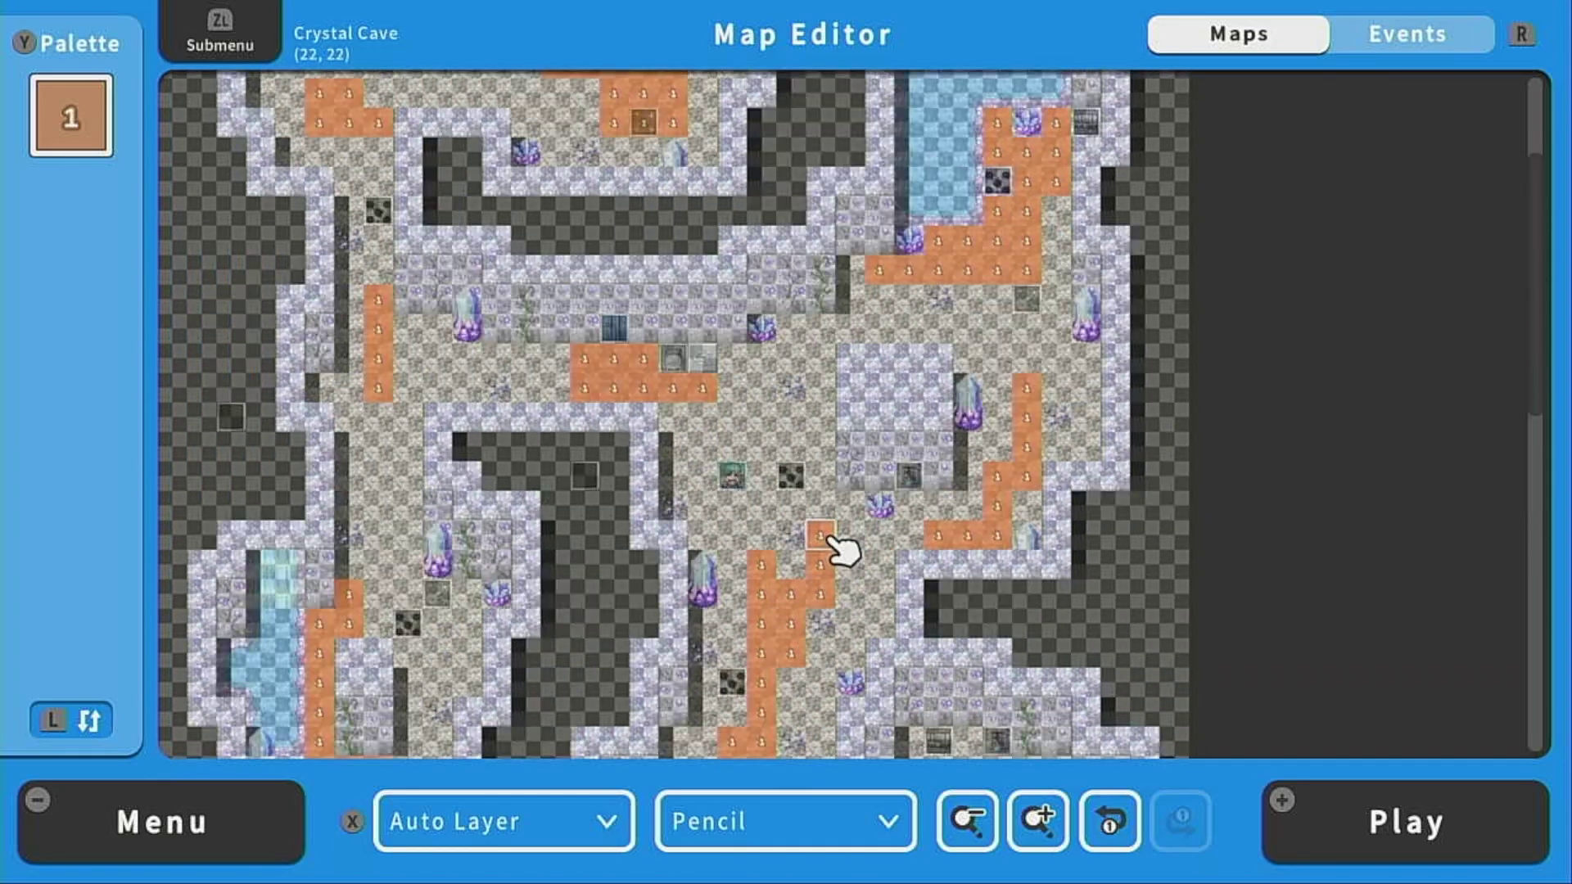
Switch the palette from the region tiles back to the A tileset and select the deep blue water tile
{"action": "scroll", "coordinate": [830, 532], "scroll_direction": "up", "scroll_amount": 7}
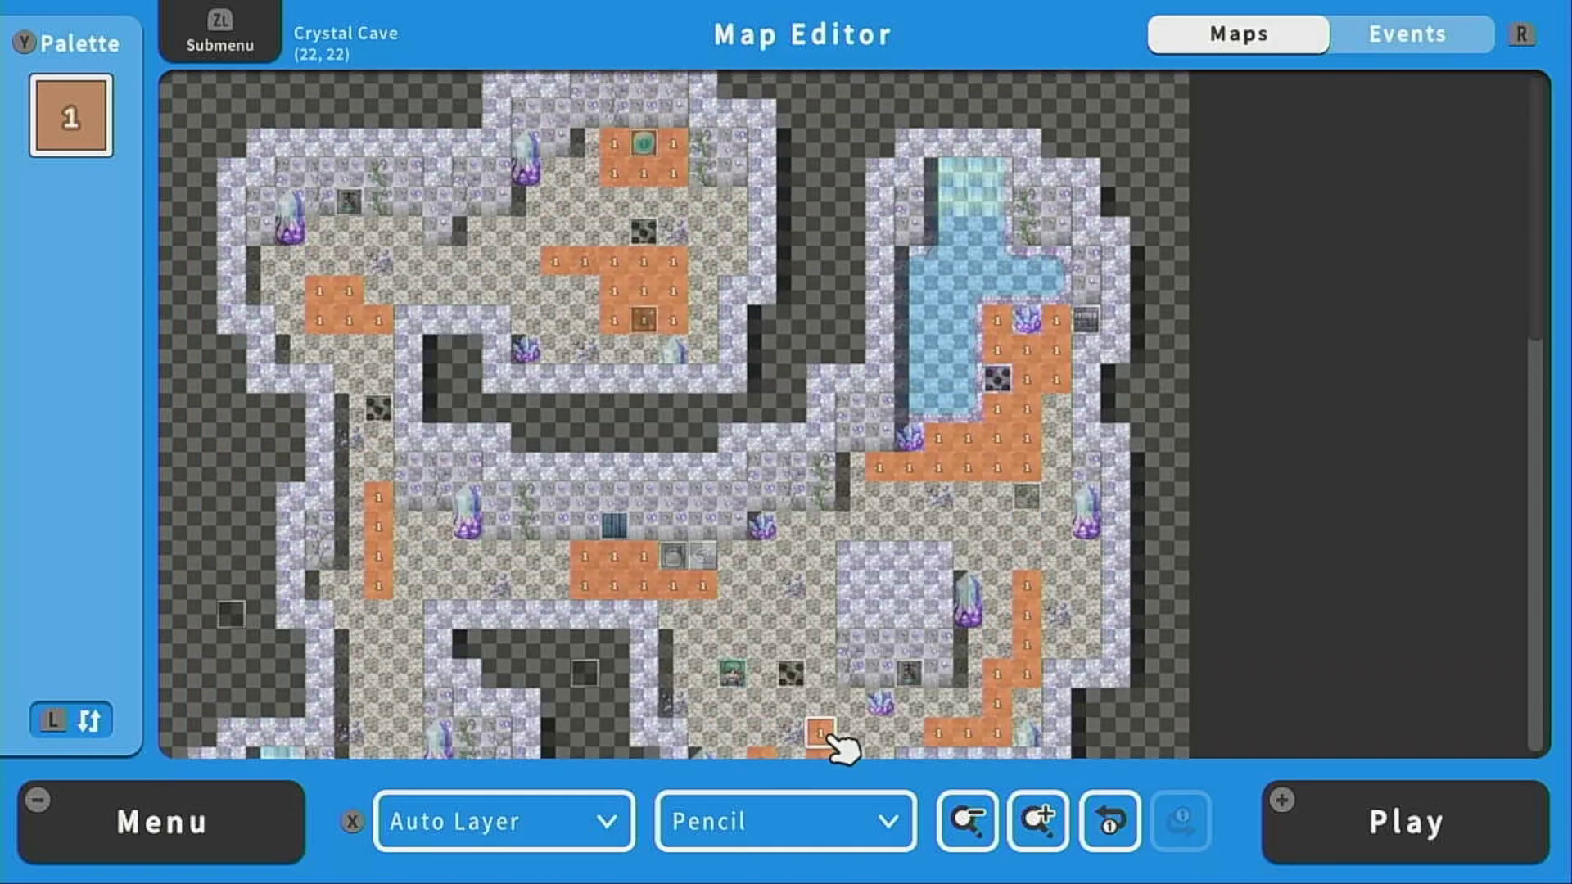
{"action": "key", "text": "y"}
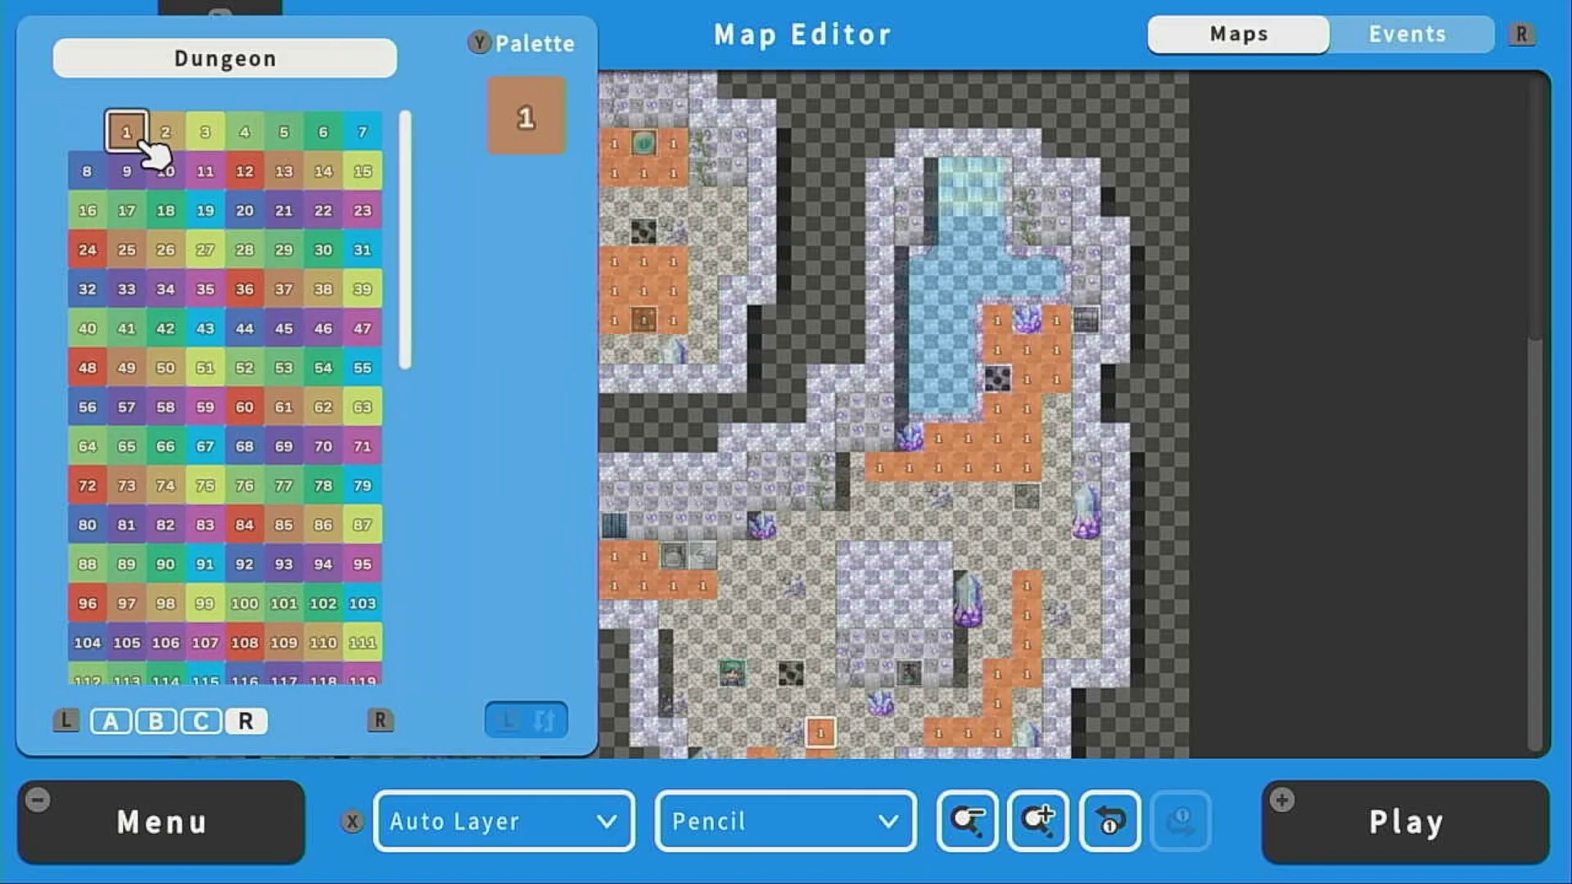
{"action": "key", "text": "l"}
{"action": "key", "text": "l"}
{"action": "key", "text": "l"}
{"action": "left_click", "coordinate": [141, 143]}
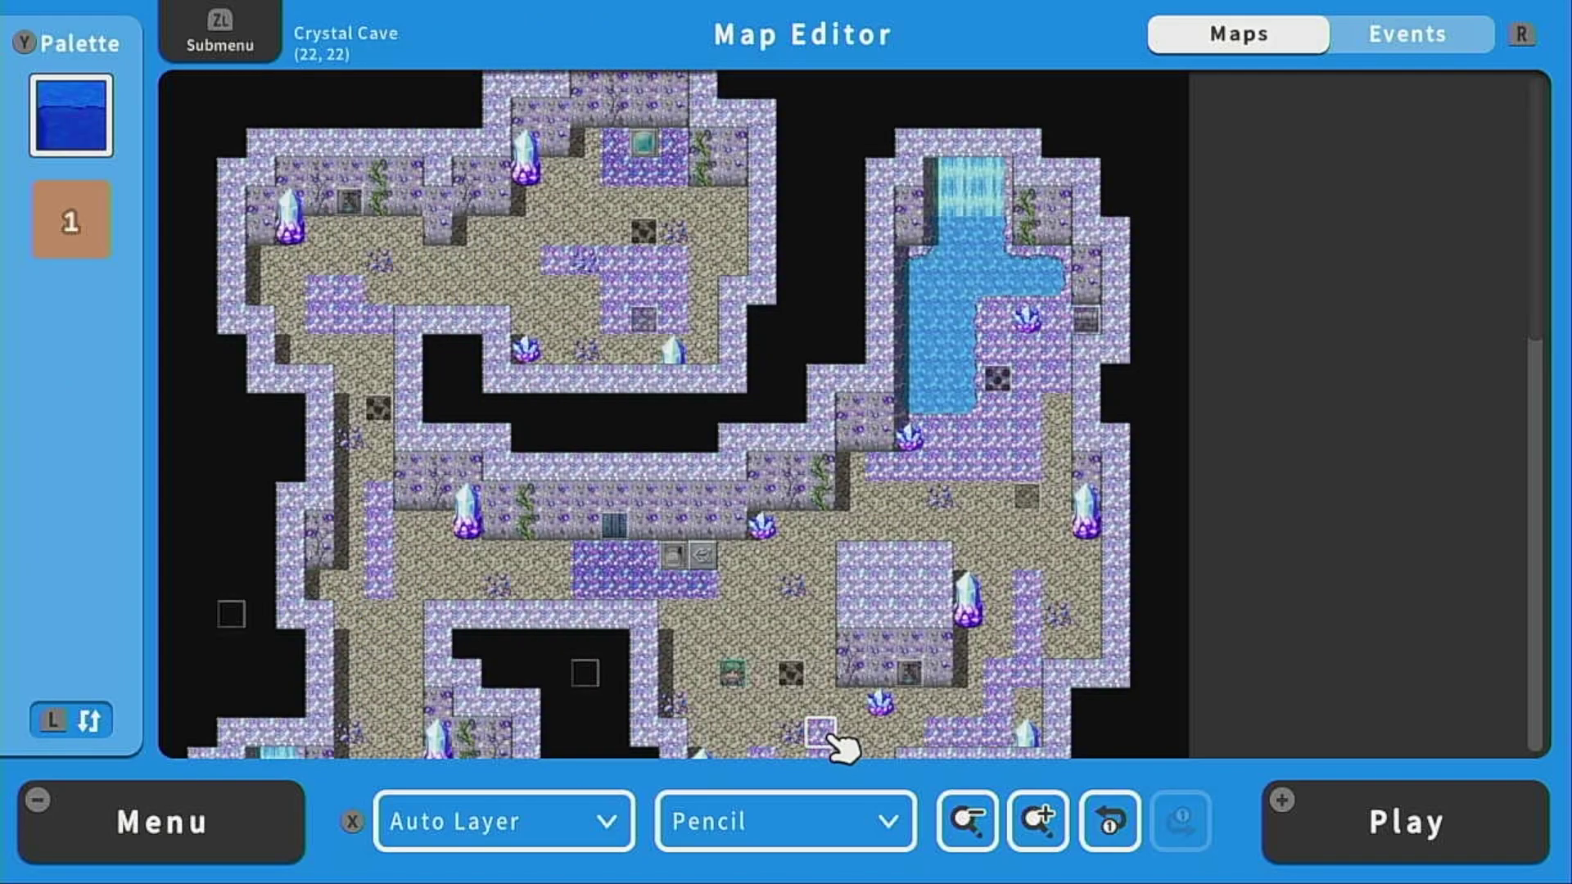
In the Crystal Cave map settings, limit the Cave Bat and Crystal Fairy encounter to region ID 1
{"action": "key", "text": "zl"}
{"action": "key", "text": "b"}
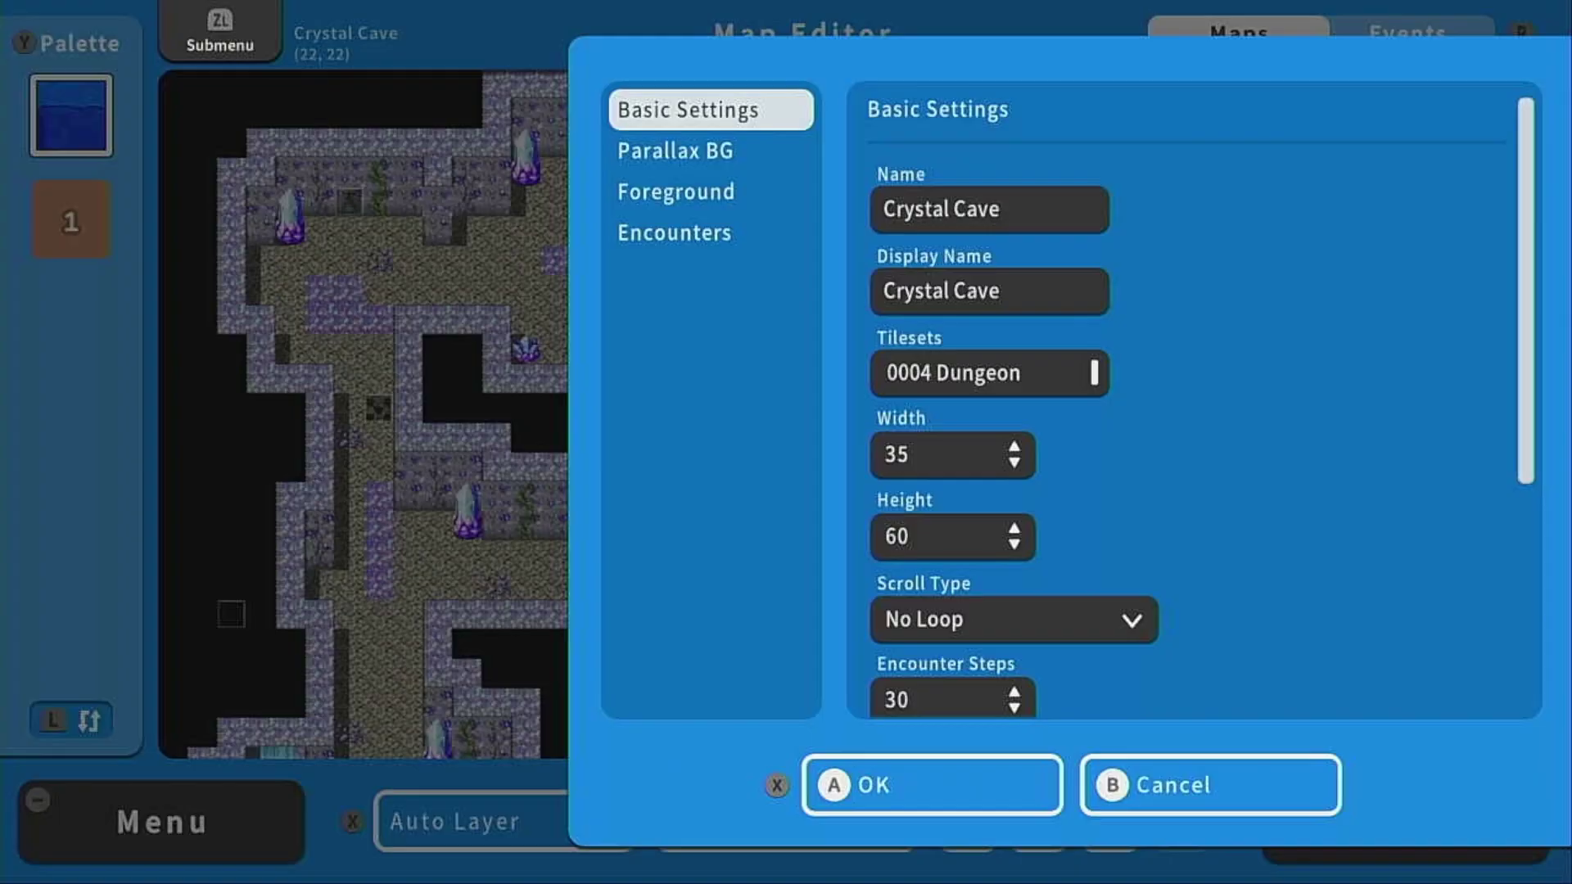
{"action": "key", "text": "Down"}
{"action": "key", "text": "Down"}
{"action": "key", "text": "Down"}
{"action": "key", "text": "Right"}
{"action": "key", "text": "Down"}
{"action": "key", "text": "Down"}
{"action": "key", "text": "Return"}
{"action": "key", "text": "Down"}
{"action": "key", "text": "Down"}
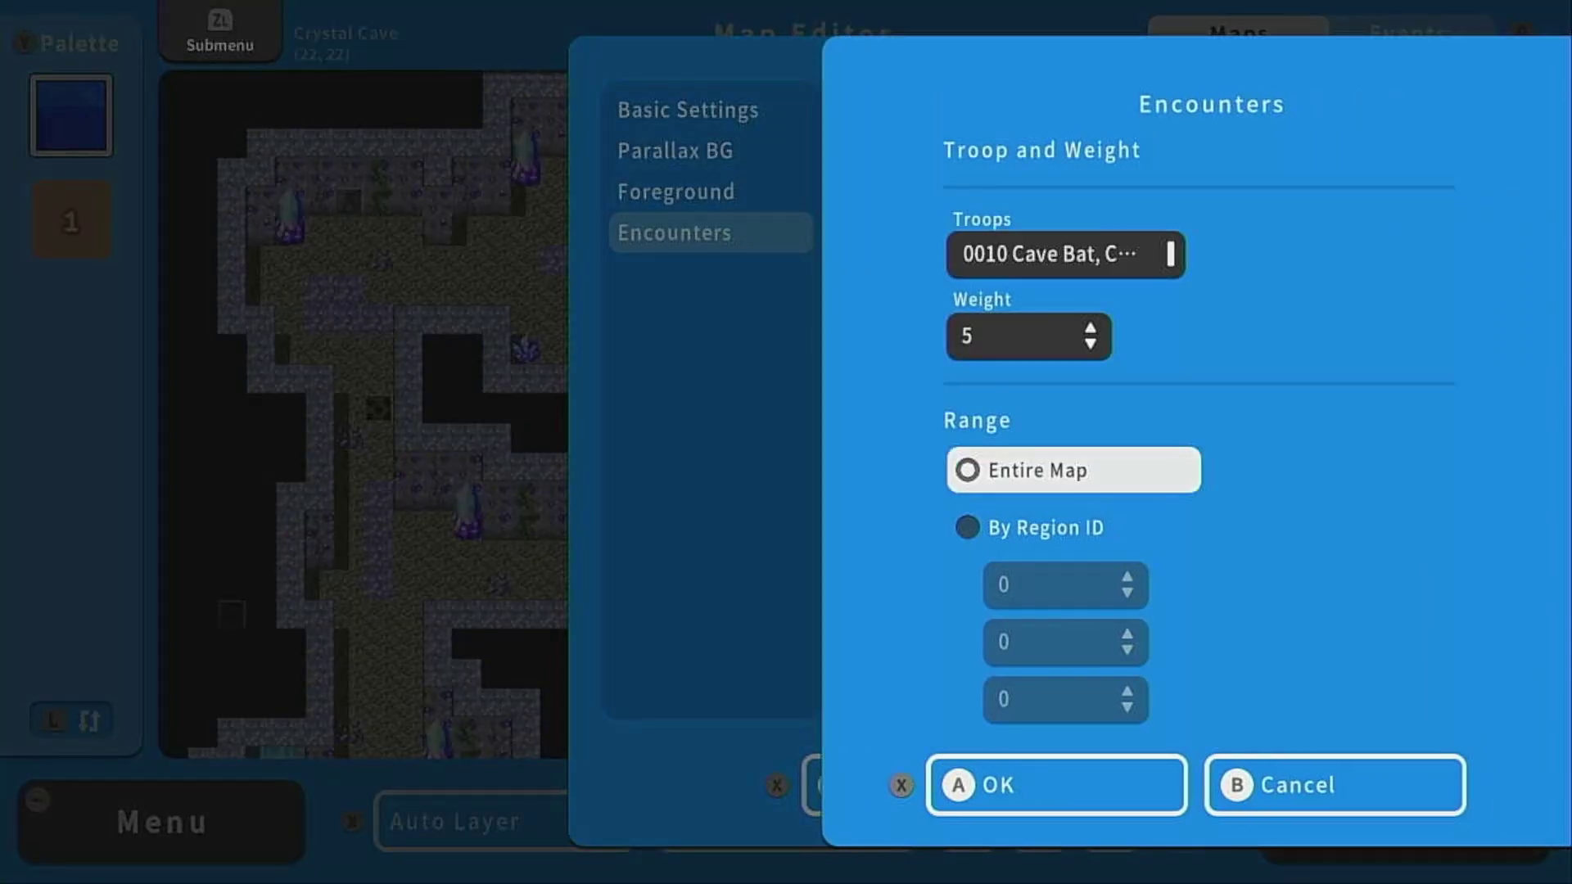
{"action": "key", "text": "Down"}
{"action": "key", "text": "Return"}
{"action": "key", "text": "Down"}
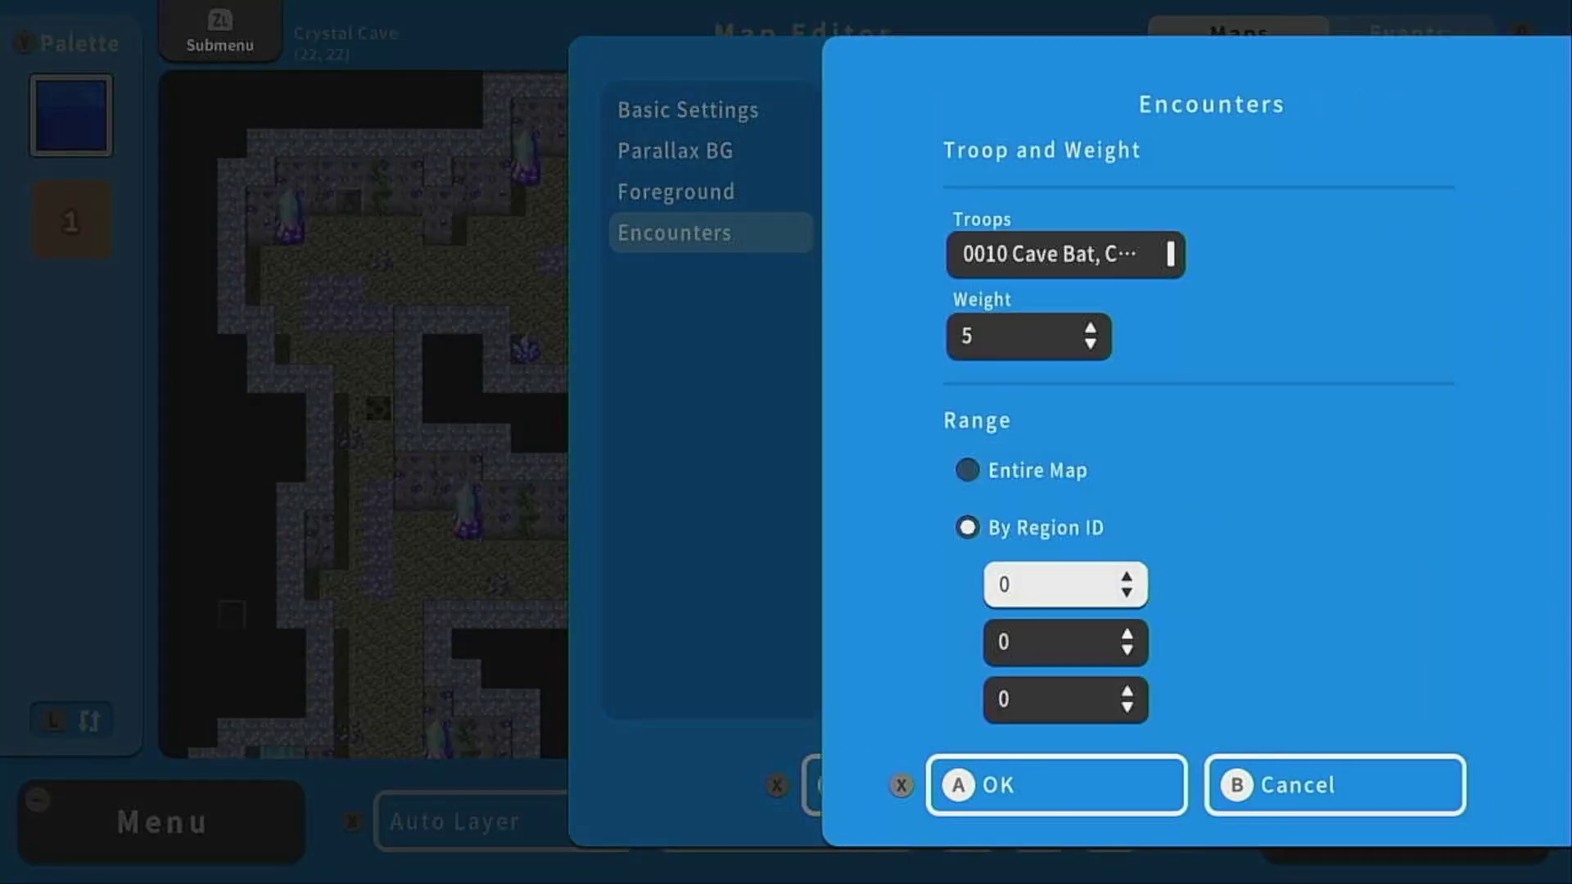
{"action": "key", "text": "Return"}
{"action": "key", "text": "Up"}
{"action": "key", "text": "Return"}
{"action": "key", "text": "Down"}
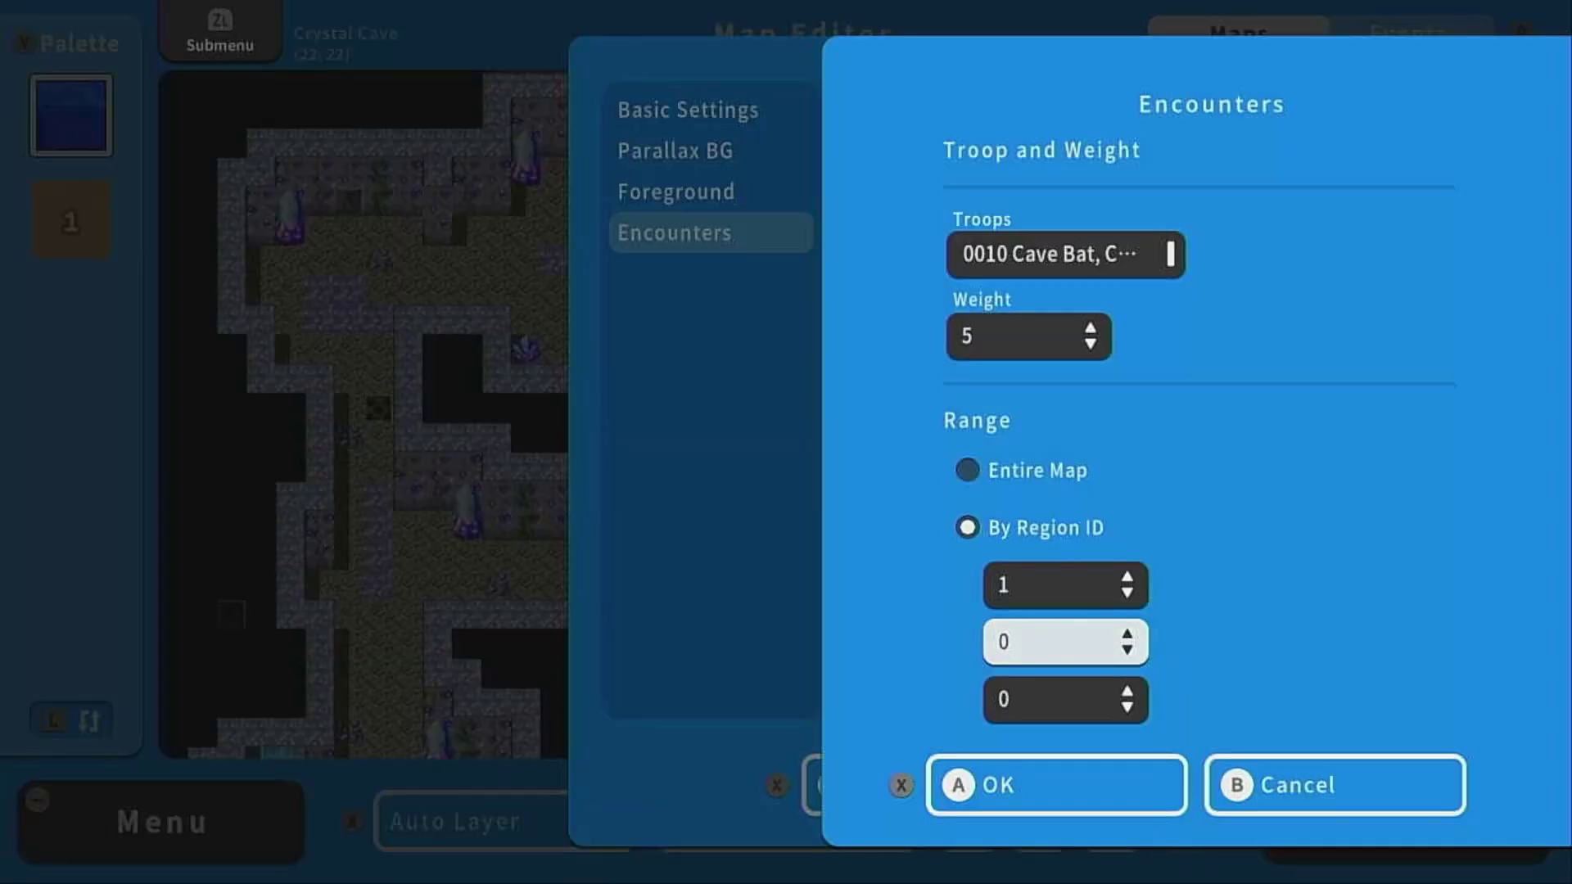
Set the weight of the Cave Bat and Crystal Fairy encounter to 7 and confirm the entry
{"action": "key", "text": "Down"}
{"action": "key", "text": "Up"}
{"action": "key", "text": "Up"}
{"action": "key", "text": "Up"}
{"action": "key", "text": "Up"}
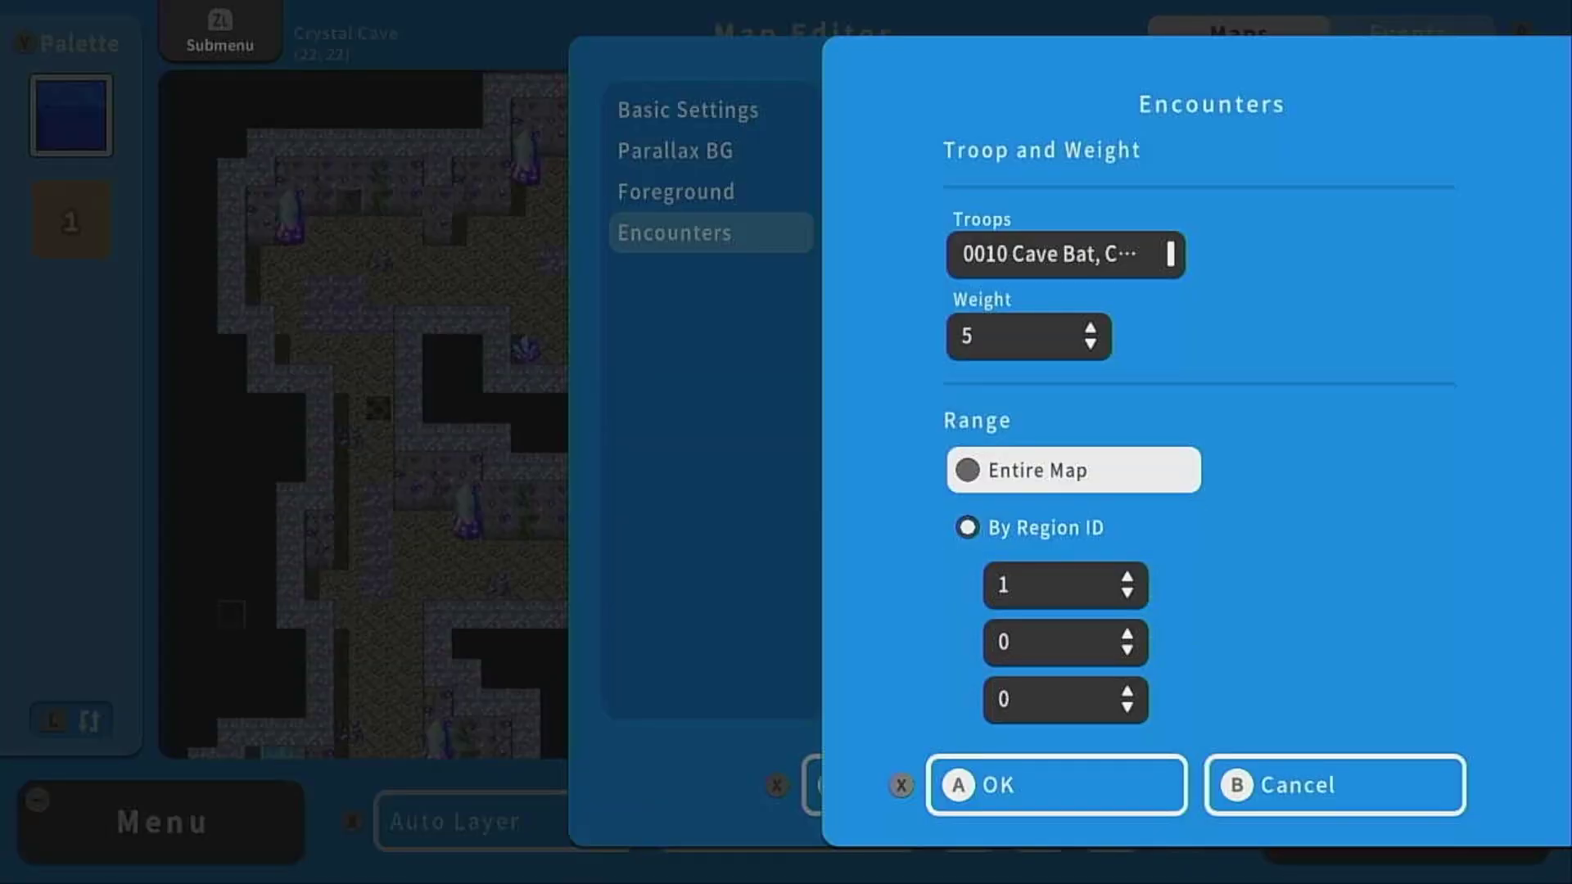
{"action": "key", "text": "Up"}
{"action": "key", "text": "Return"}
{"action": "key", "text": "Up"}
{"action": "key", "text": "Up"}
{"action": "key", "text": "Return"}
{"action": "key", "text": "Down"}
{"action": "key", "text": "Down"}
{"action": "key", "text": "x"}
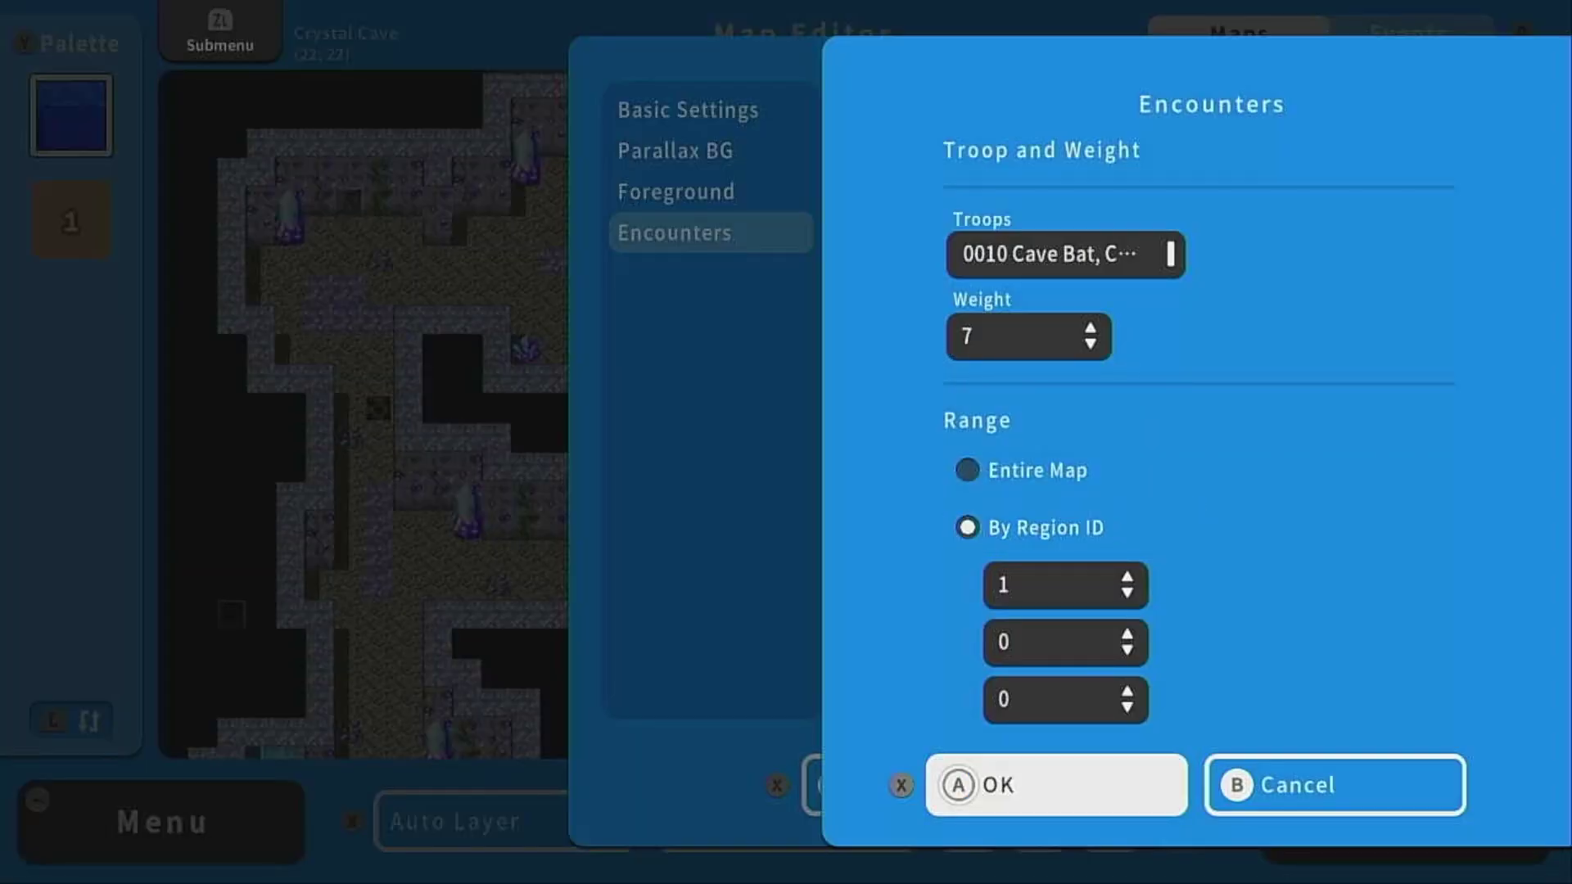
{"action": "key", "text": "Return"}
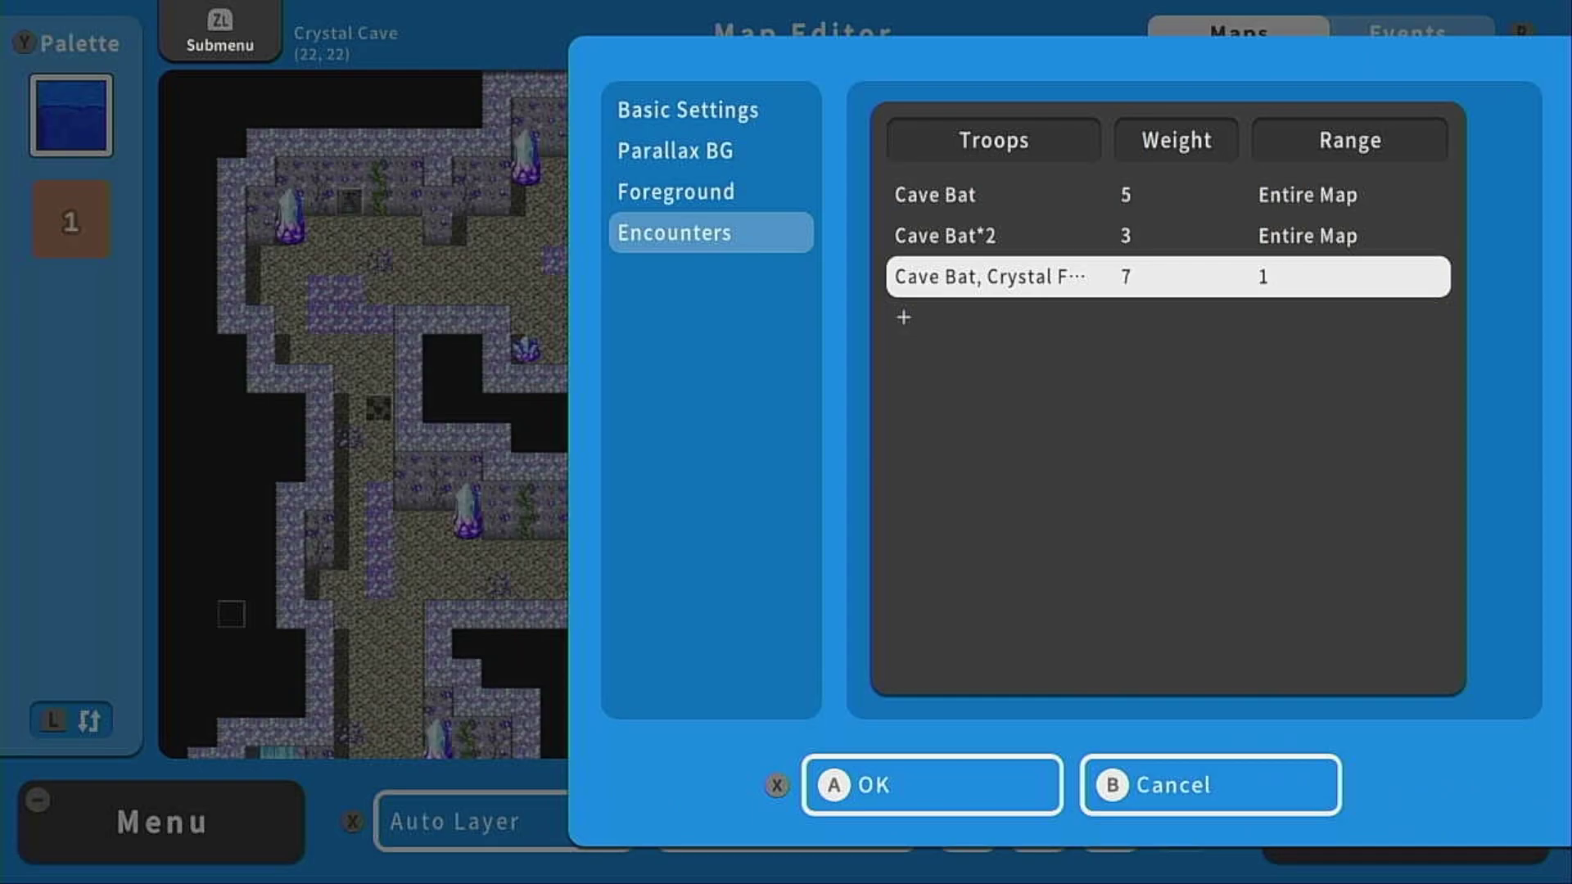
Review the three Crystal Cave encounters and confirm the map settings
{"action": "key", "text": "Up"}
{"action": "key", "text": "Up"}
{"action": "key", "text": "Down"}
{"action": "key", "text": "Down"}
{"action": "key", "text": "Down"}
{"action": "key", "text": "Down"}
{"action": "key", "text": "Return"}
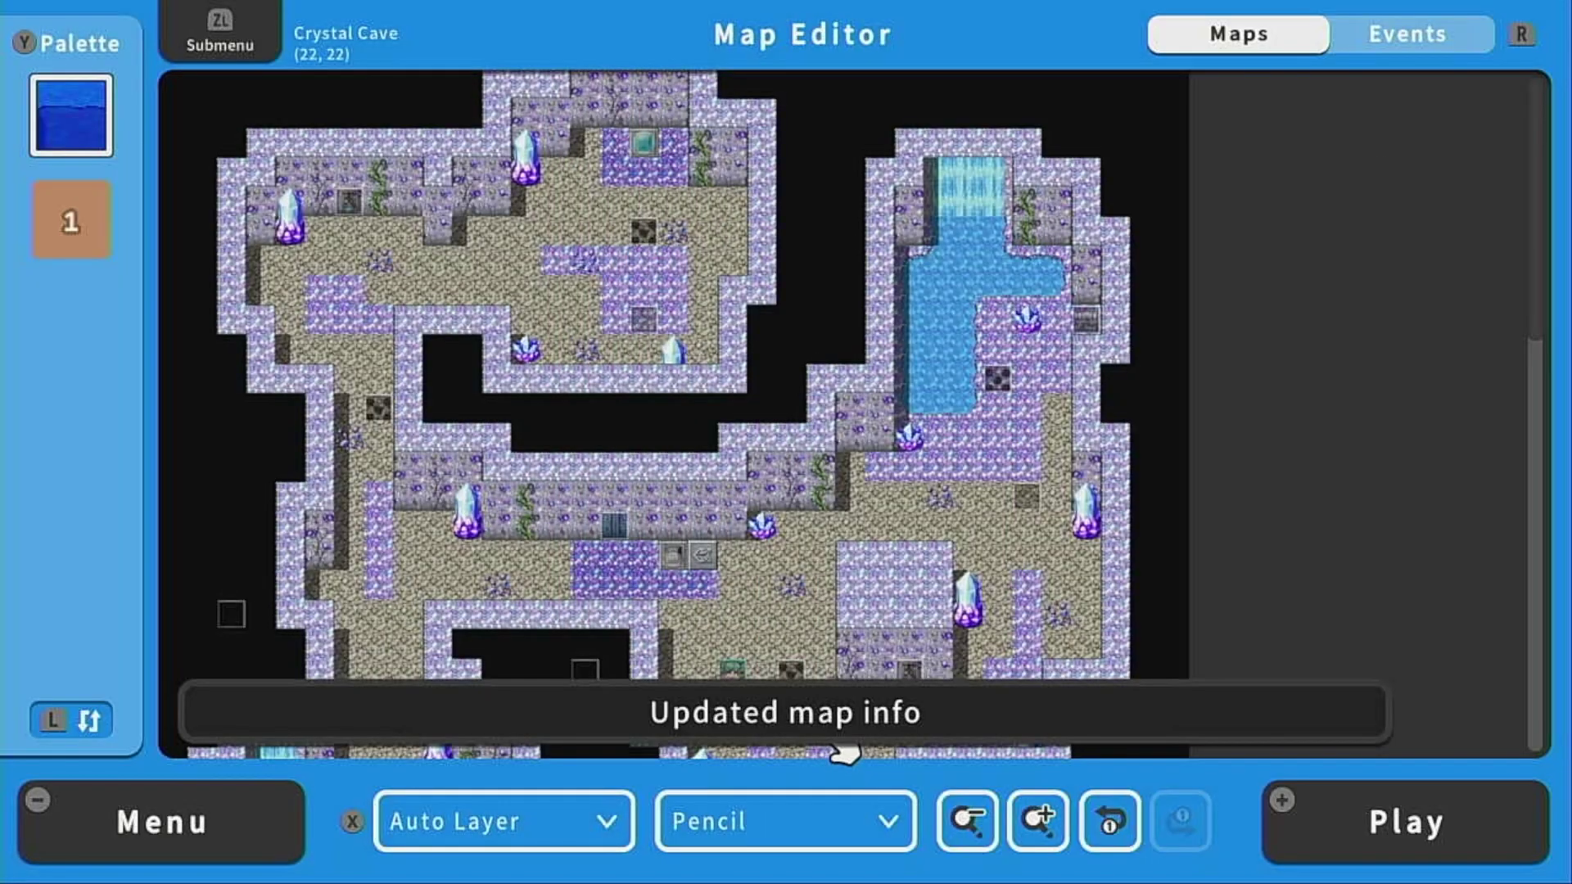
Playtest Crystal Cave until a random encounter starts and proceed to the battle's fight-or-escape choice
{"action": "key", "text": "plus"}
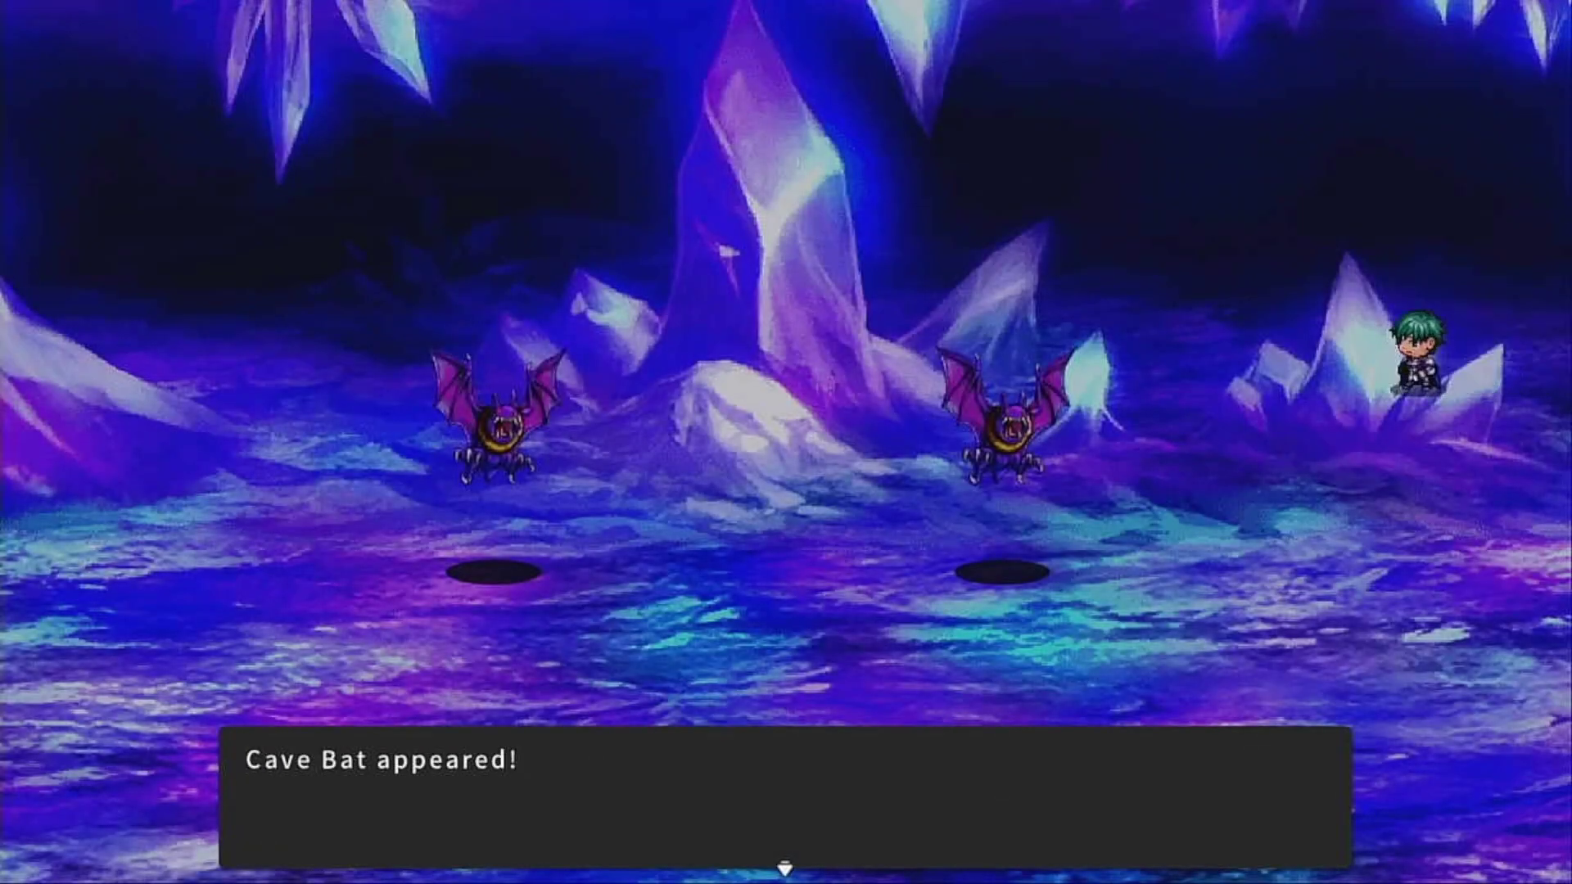
{"action": "key", "text": "Return"}
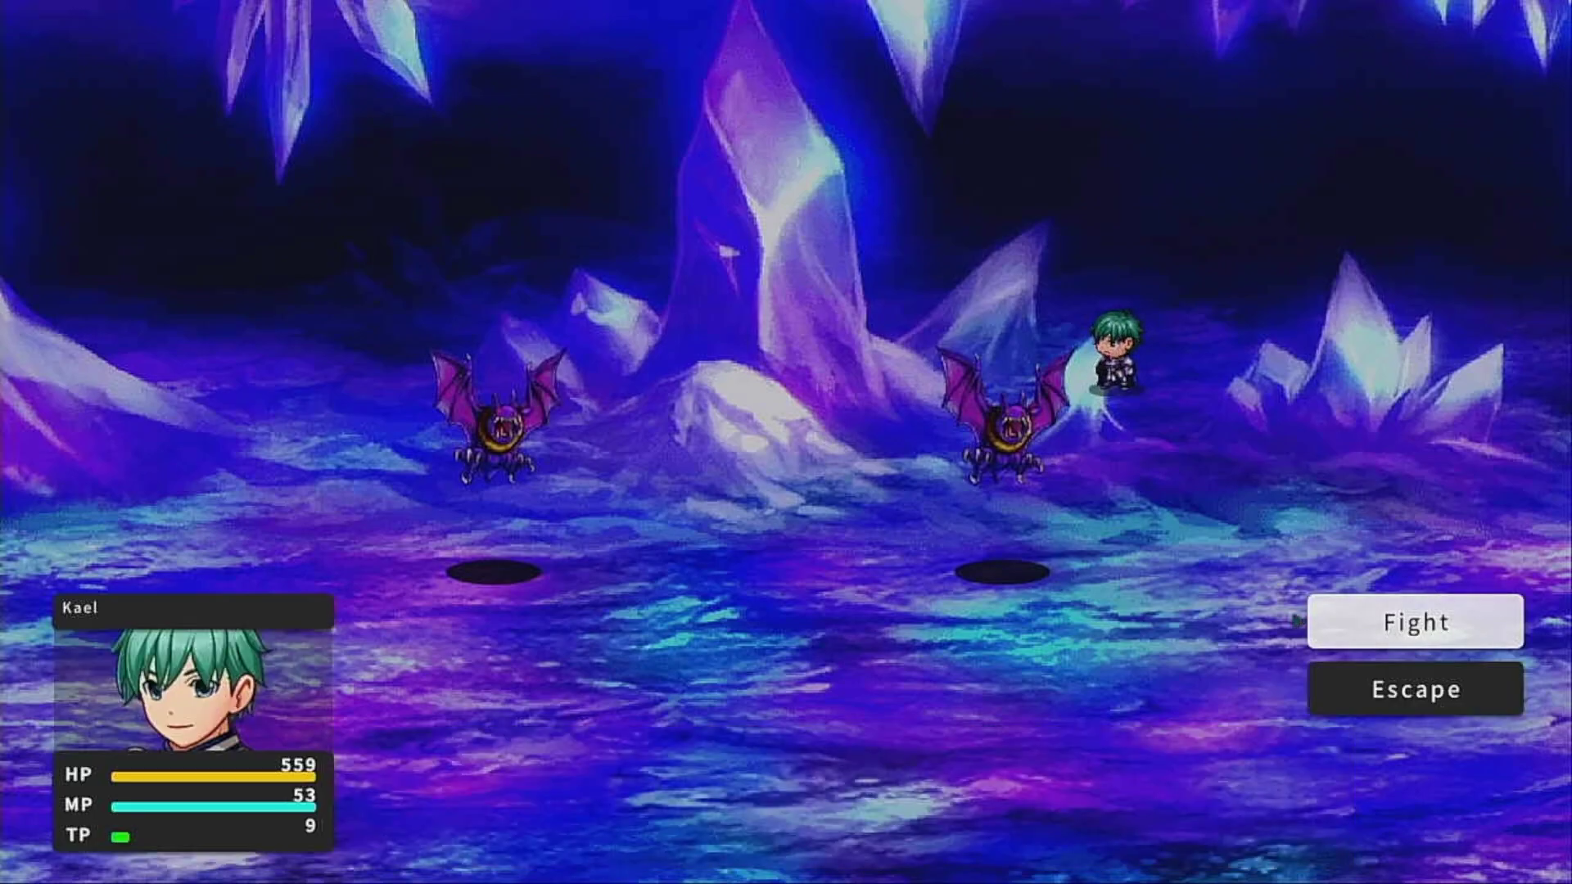
{"action": "key", "text": "Down"}
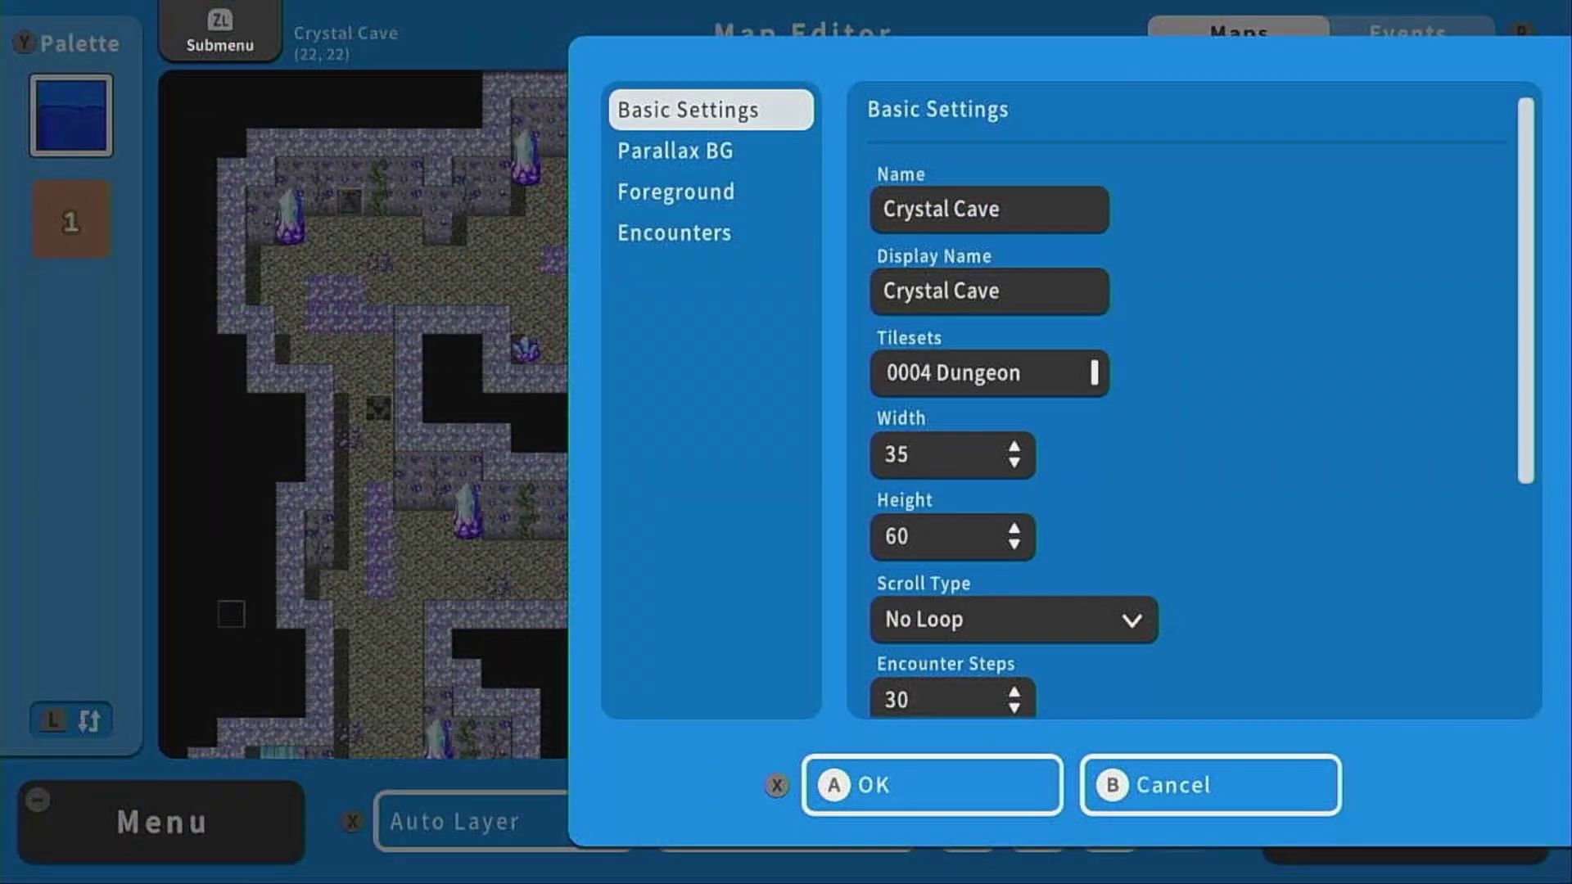
Examine the Encounter Steps setting in Crystal Cave's basic settings and close the map settings without saving
{"action": "key", "text": "Right"}
{"action": "key", "text": "Down"}
{"action": "key", "text": "Down"}
{"action": "key", "text": "Down"}
{"action": "key", "text": "Down"}
{"action": "key", "text": "Down"}
{"action": "key", "text": "Down"}
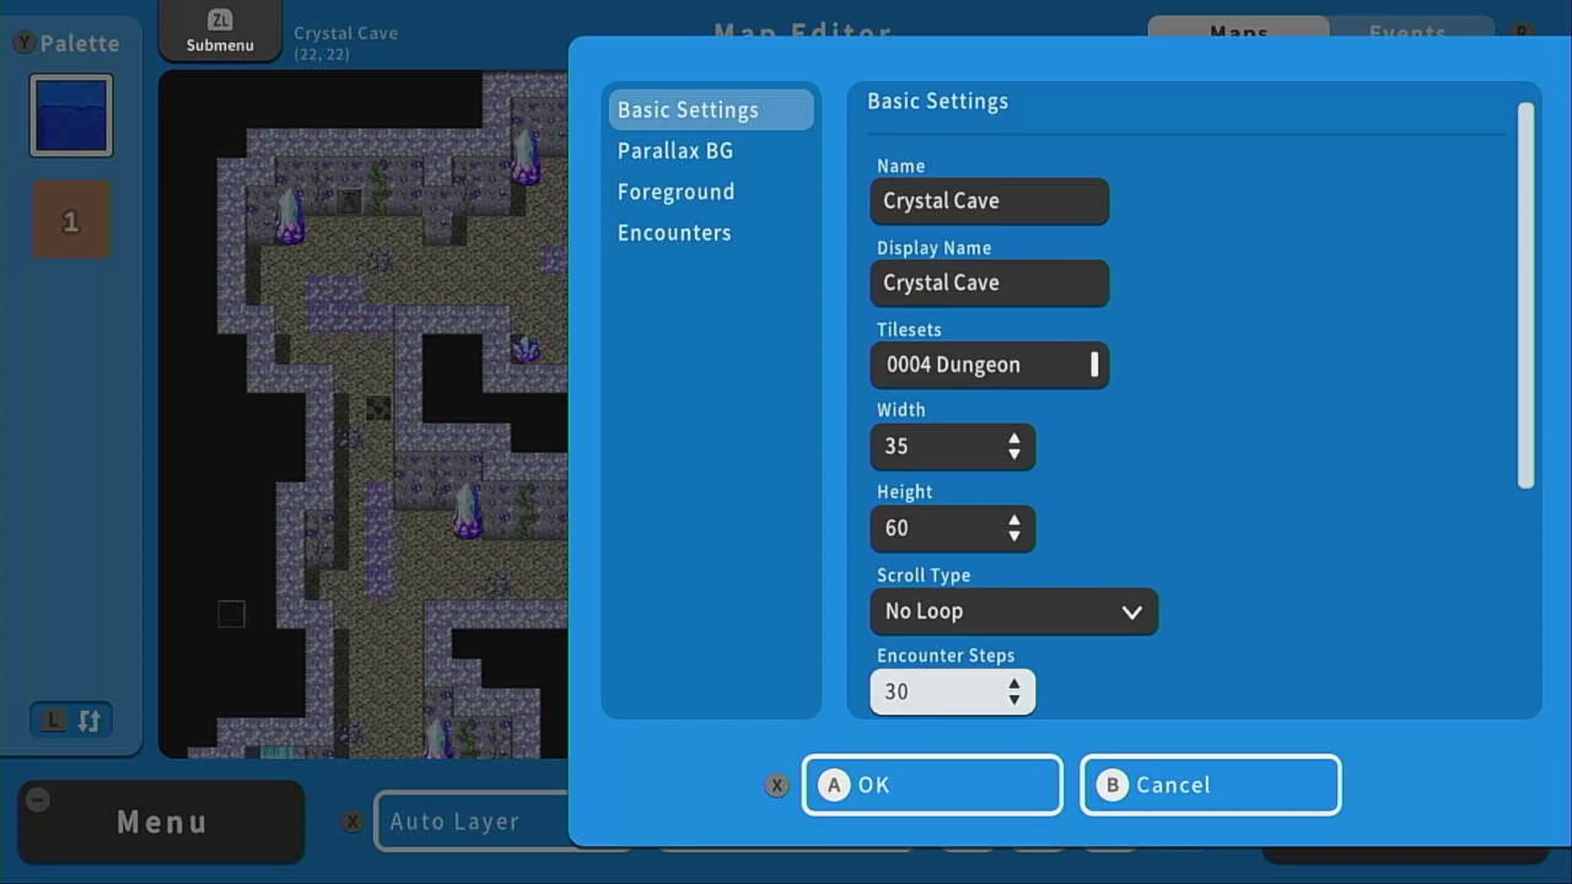
{"action": "key", "text": "Down"}
{"action": "key", "text": "Return"}
{"action": "key", "text": "Escape"}
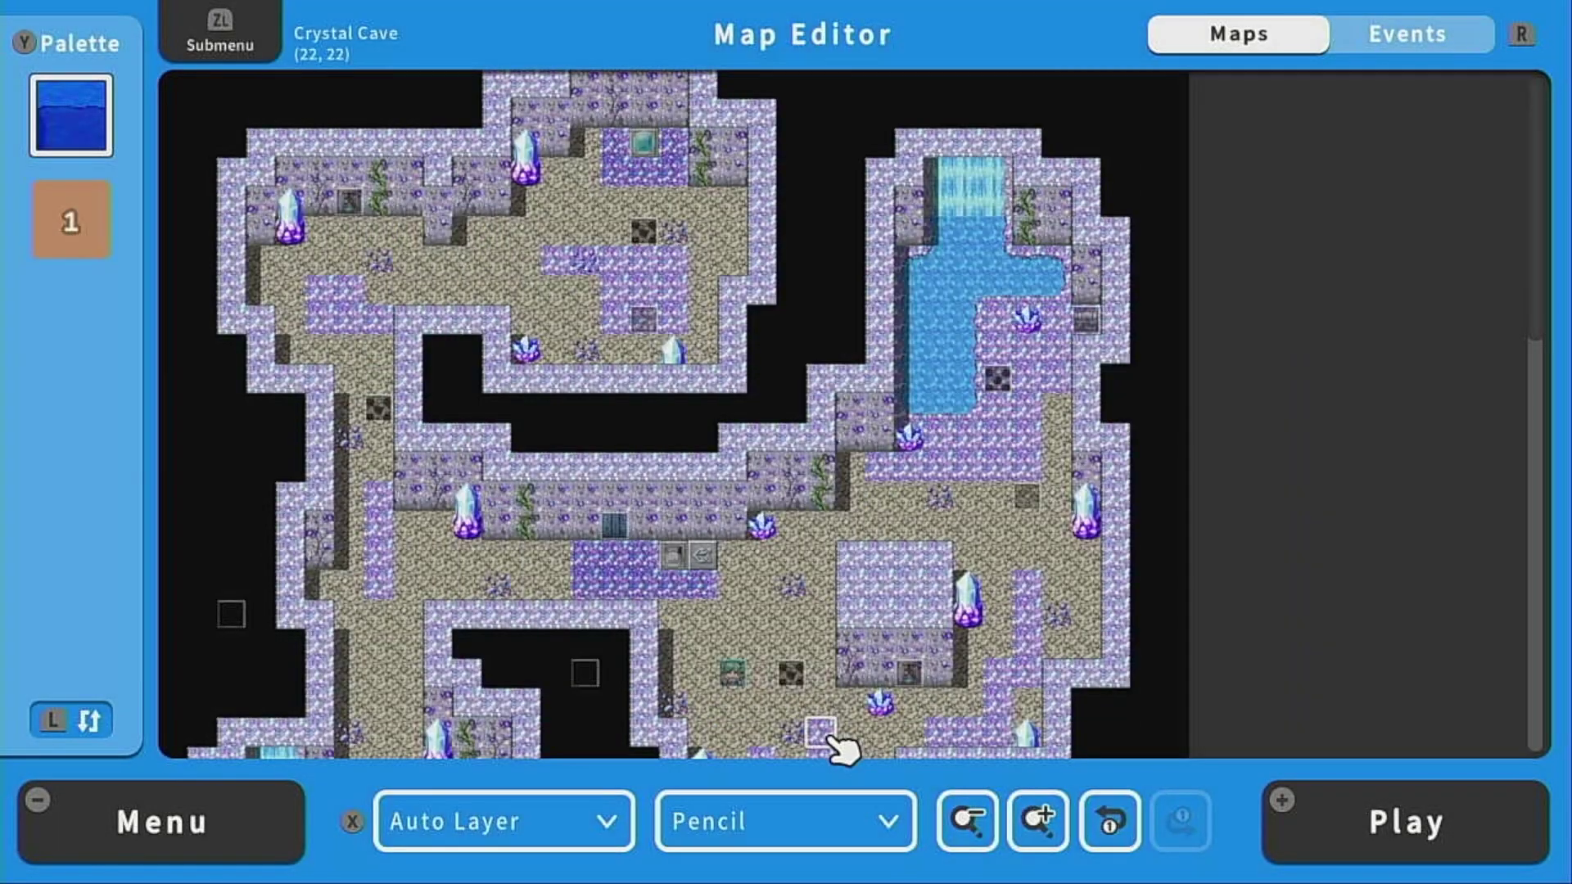
Open the item database and examine the effects of item 0018 Encounter Decrease
{"action": "key", "text": "Down"}
{"action": "key", "text": "Down"}
{"action": "key", "text": "Down"}
{"action": "key", "text": "Down"}
{"action": "key", "text": "Return"}
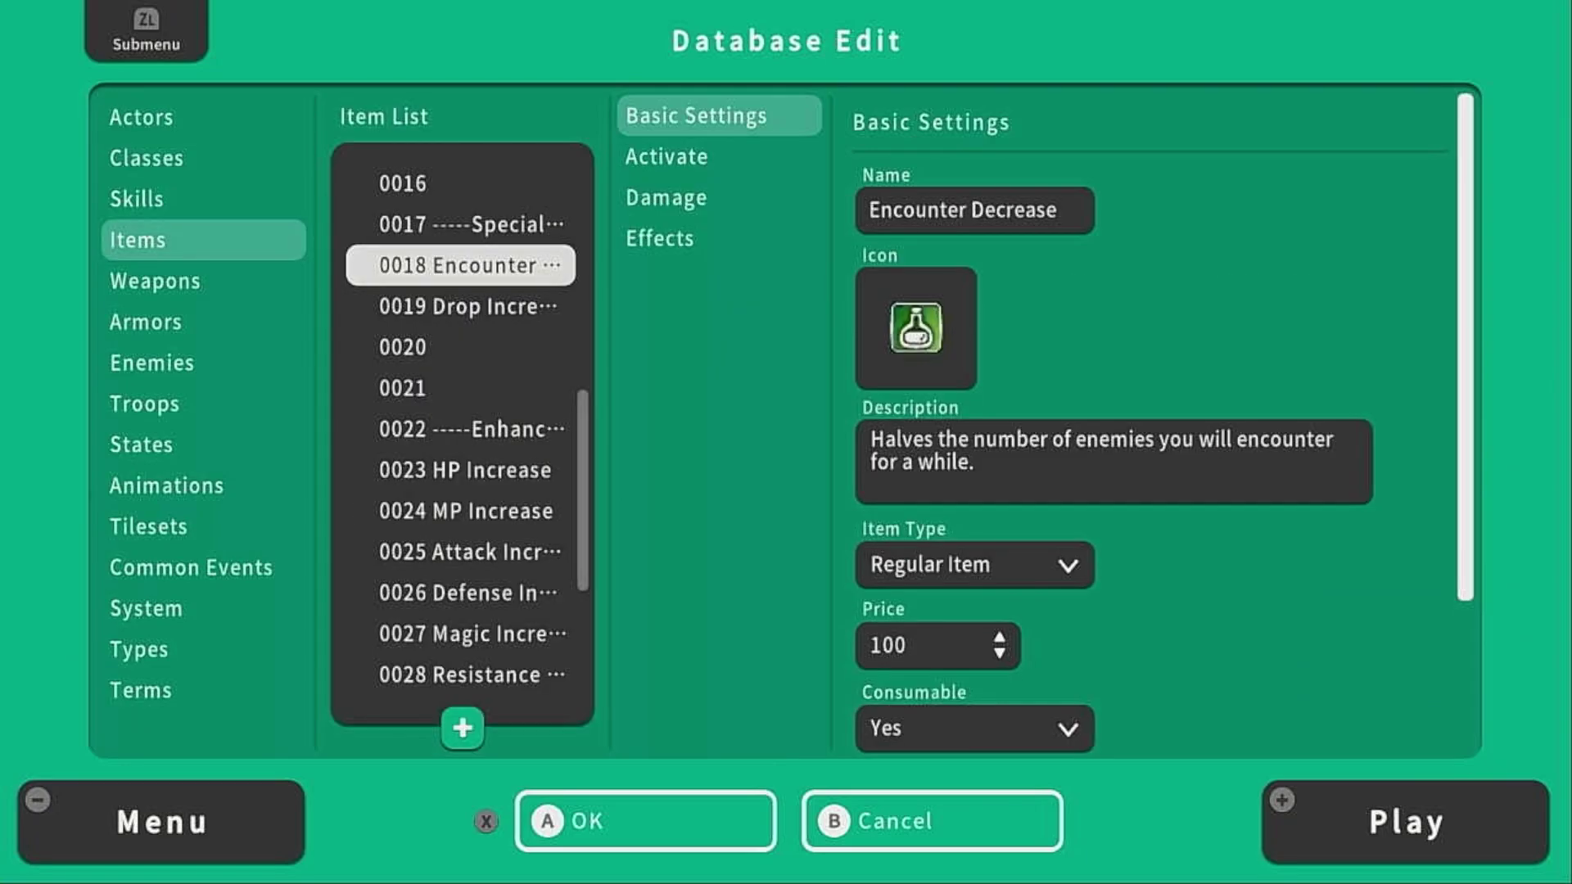
{"action": "key", "text": "Right"}
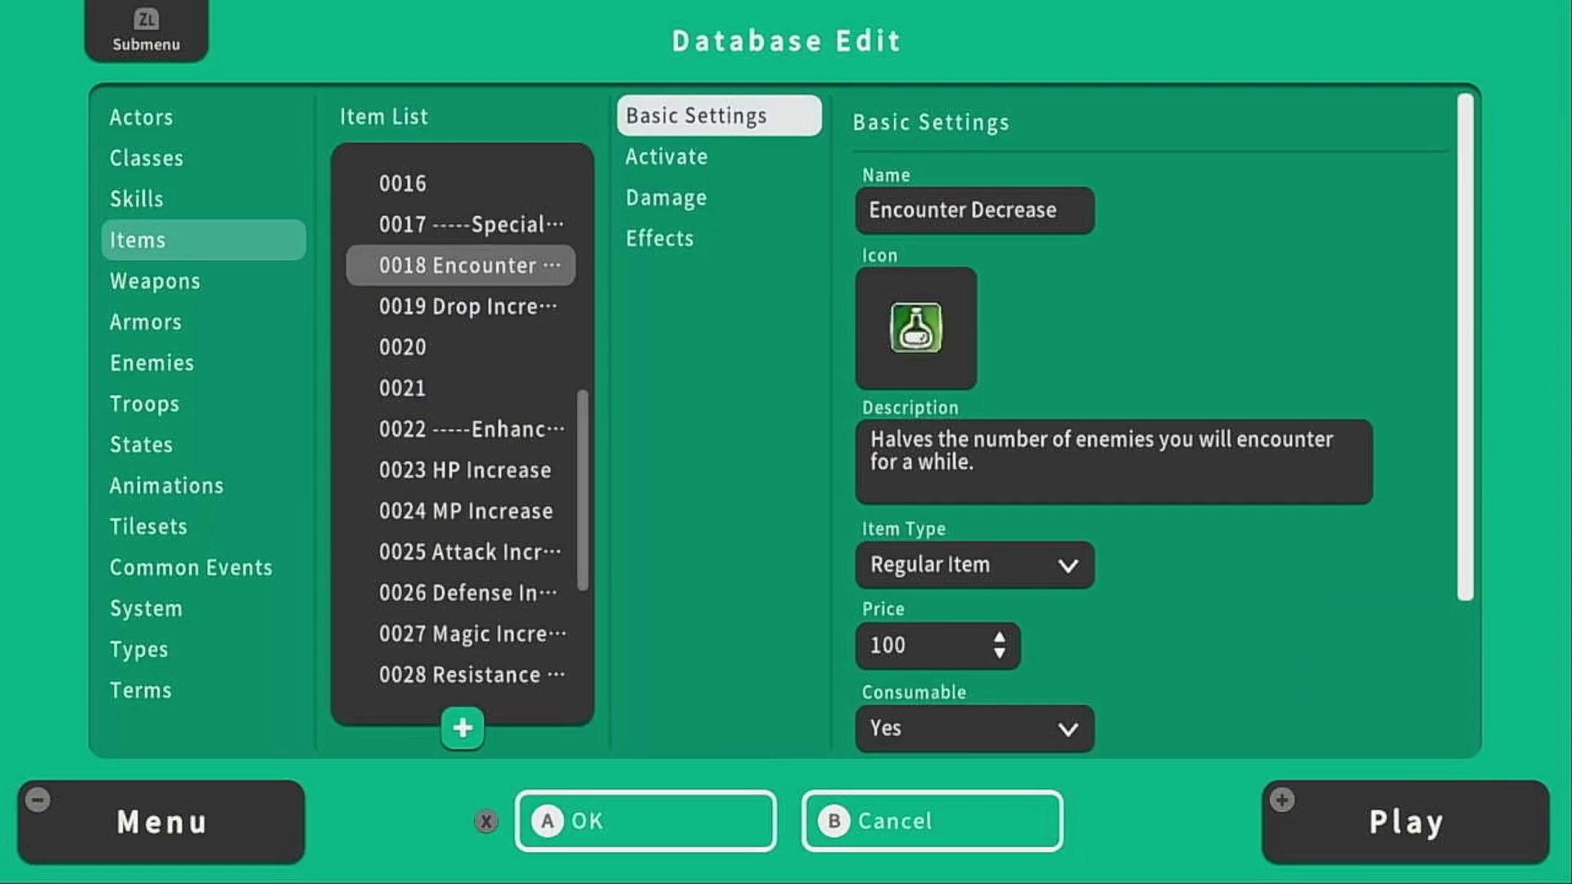
{"action": "key", "text": "Down"}
{"action": "key", "text": "Down"}
{"action": "key", "text": "Down"}
{"action": "key", "text": "Right"}
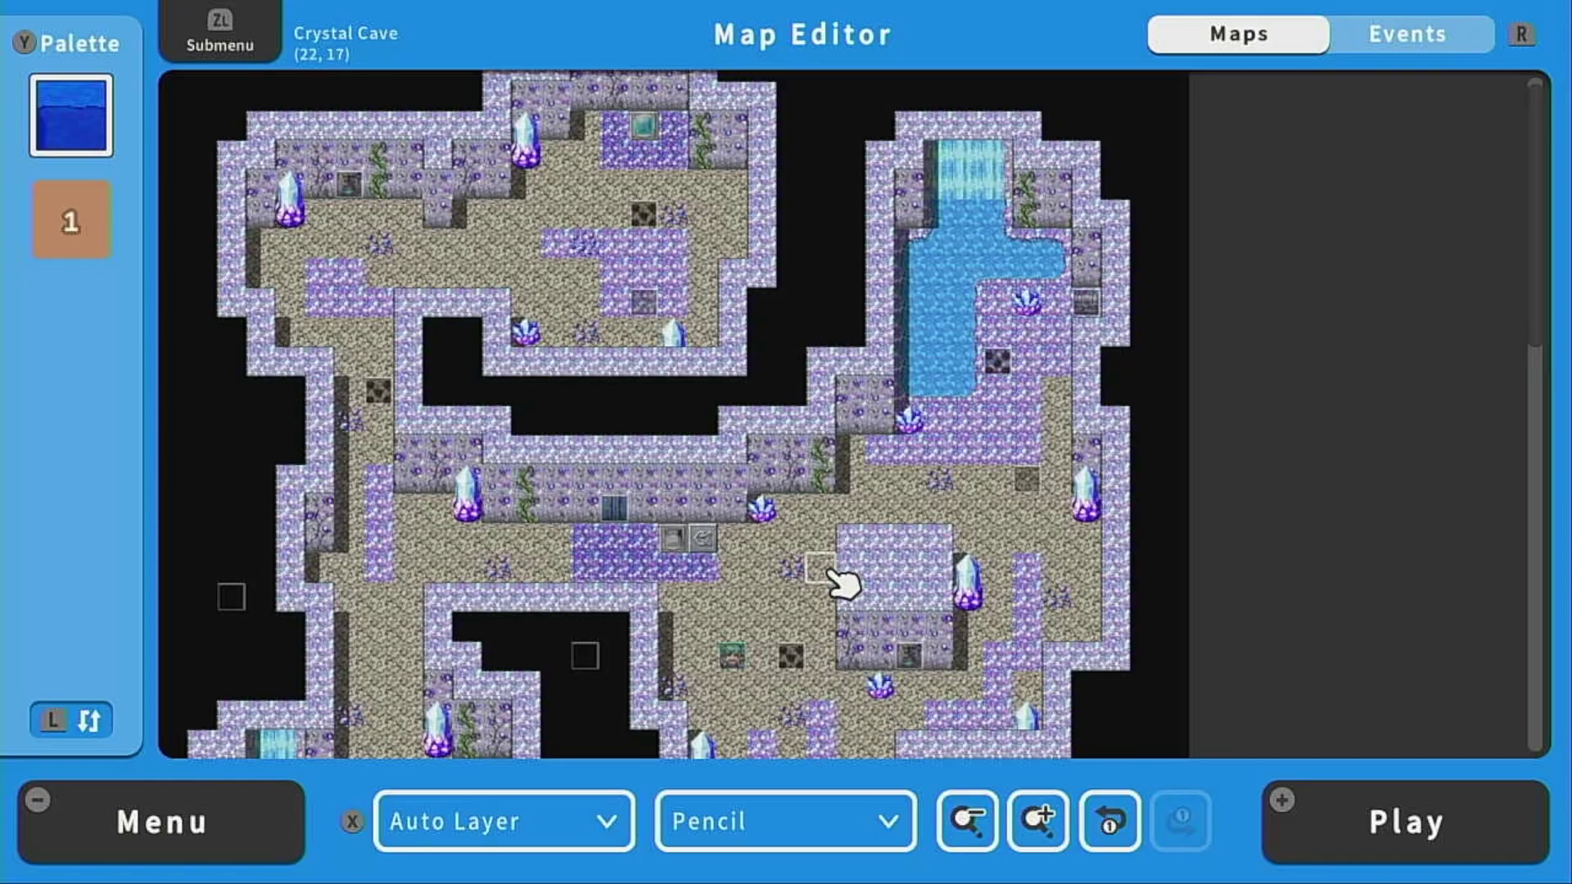
Create a new event at (21, 15) in Crystal Cave and give it the purple flame image from the Flame set
{"action": "key", "text": "r"}
{"action": "left_click", "coordinate": [799, 514]}
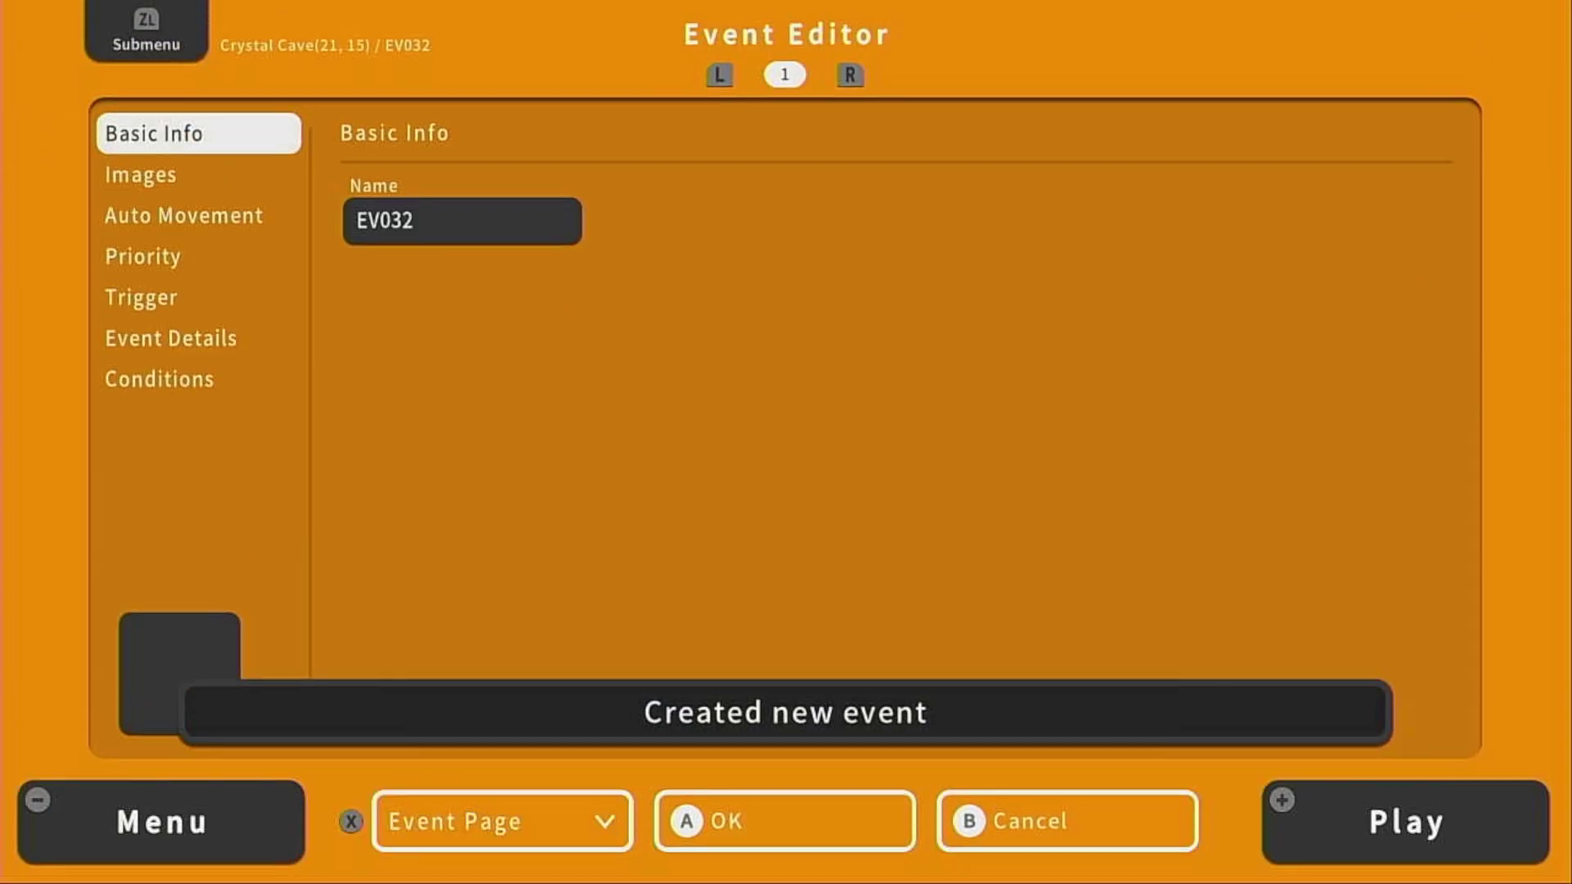
{"action": "key", "text": "Down"}
{"action": "key", "text": "Right"}
{"action": "key", "text": "Return"}
{"action": "key", "text": "Down"}
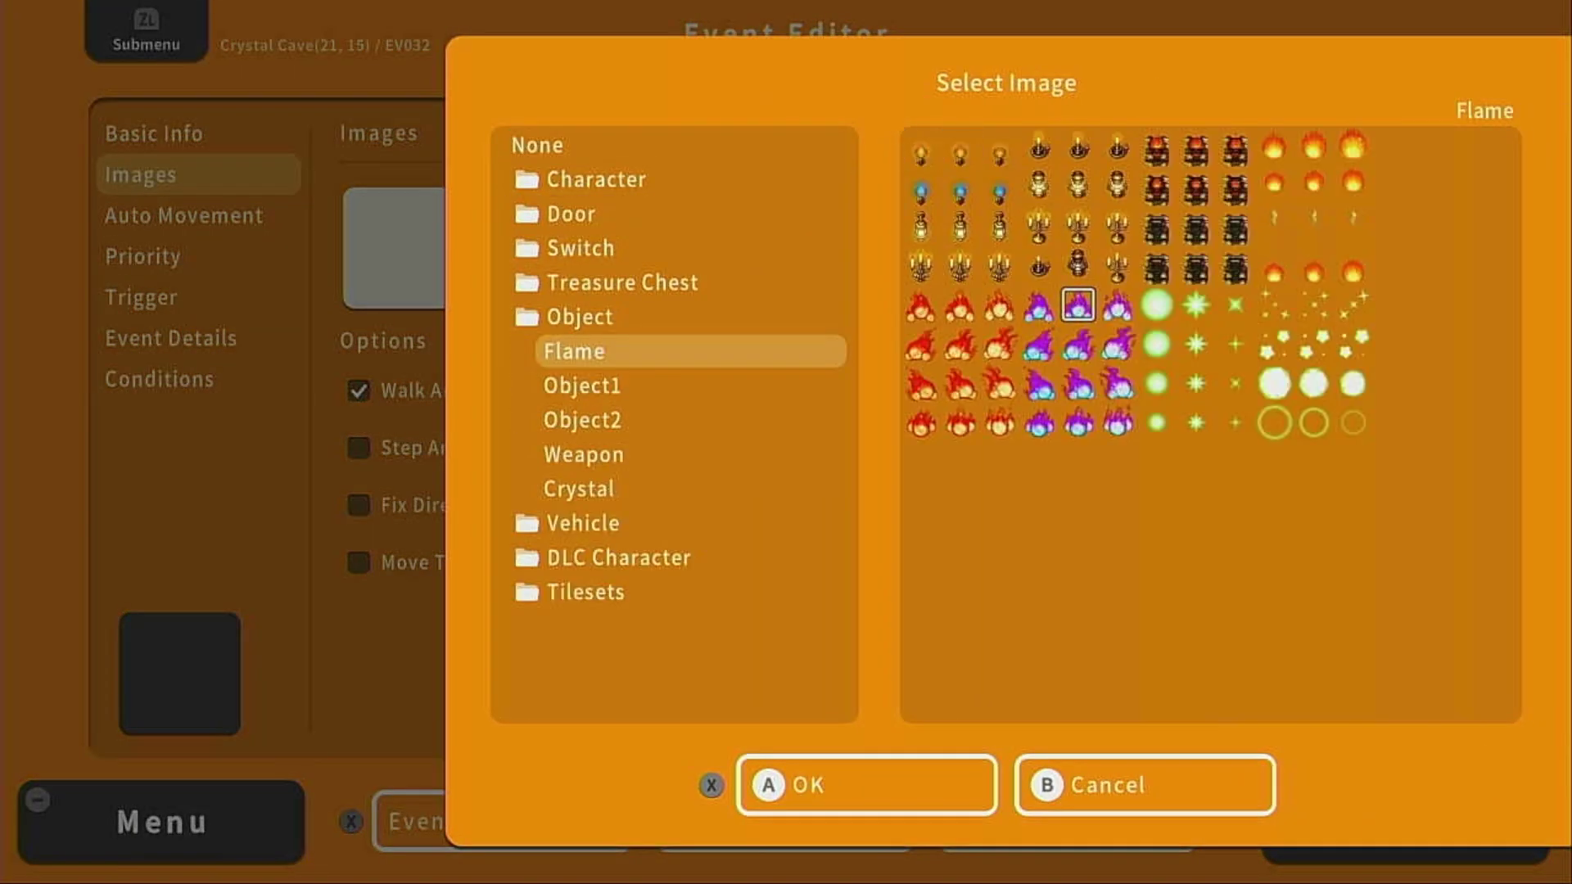
{"action": "key", "text": "Return"}
Set the flame event's auto movement type to Random
{"action": "key", "text": "Down"}
{"action": "key", "text": "Right"}
{"action": "key", "text": "Return"}
{"action": "key", "text": "Down"}
{"action": "key", "text": "Return"}
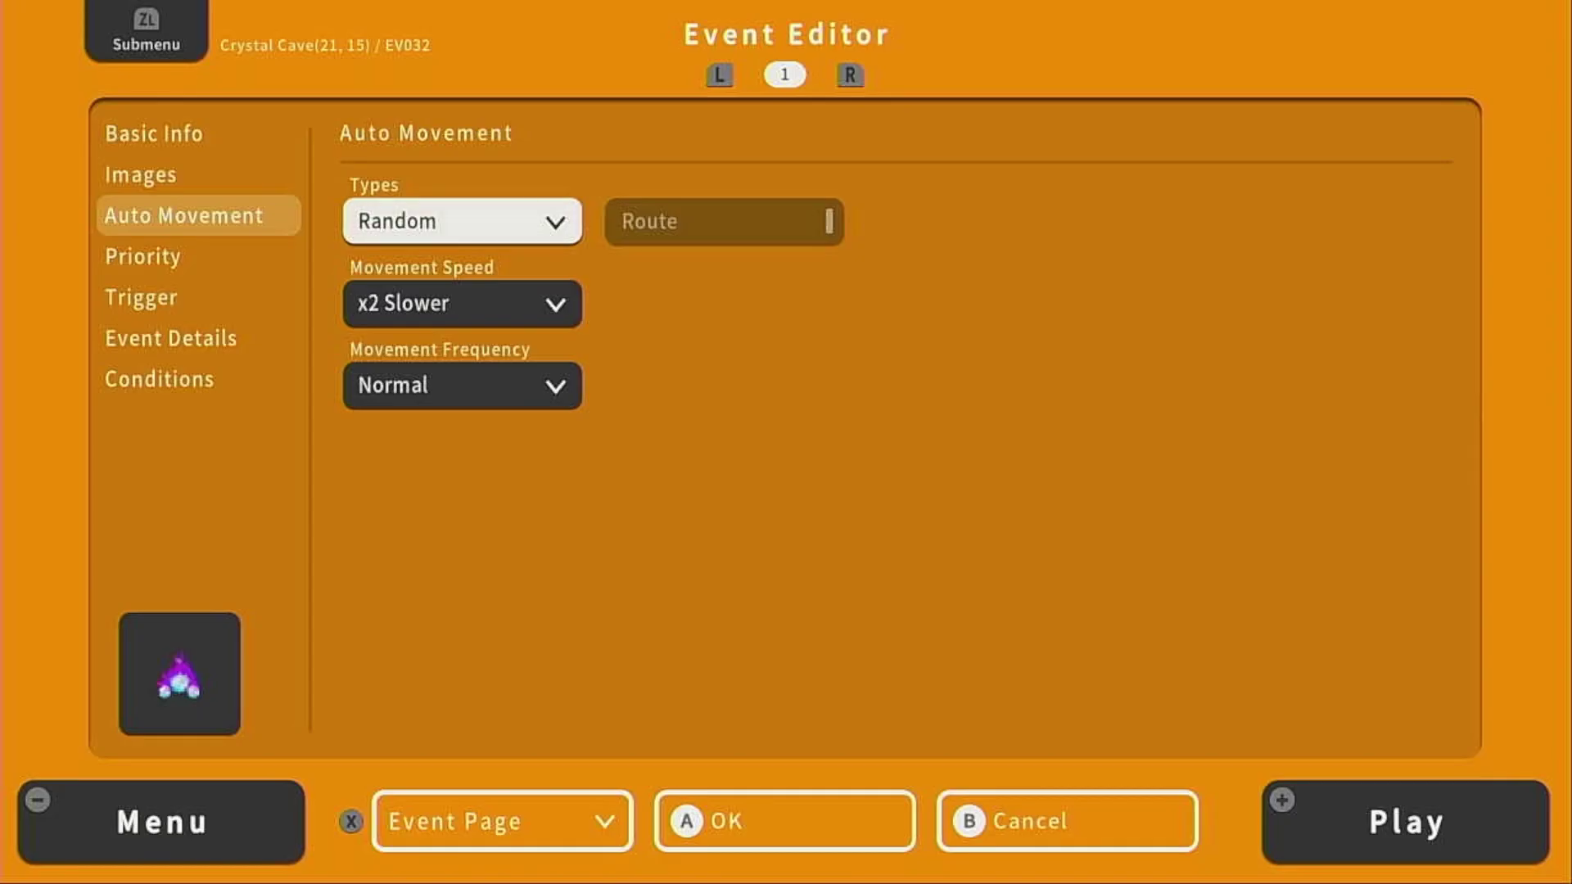
Keep the priority Same as char and set the flame event's trigger to Event Touch
{"action": "key", "text": "Left"}
{"action": "key", "text": "Down"}
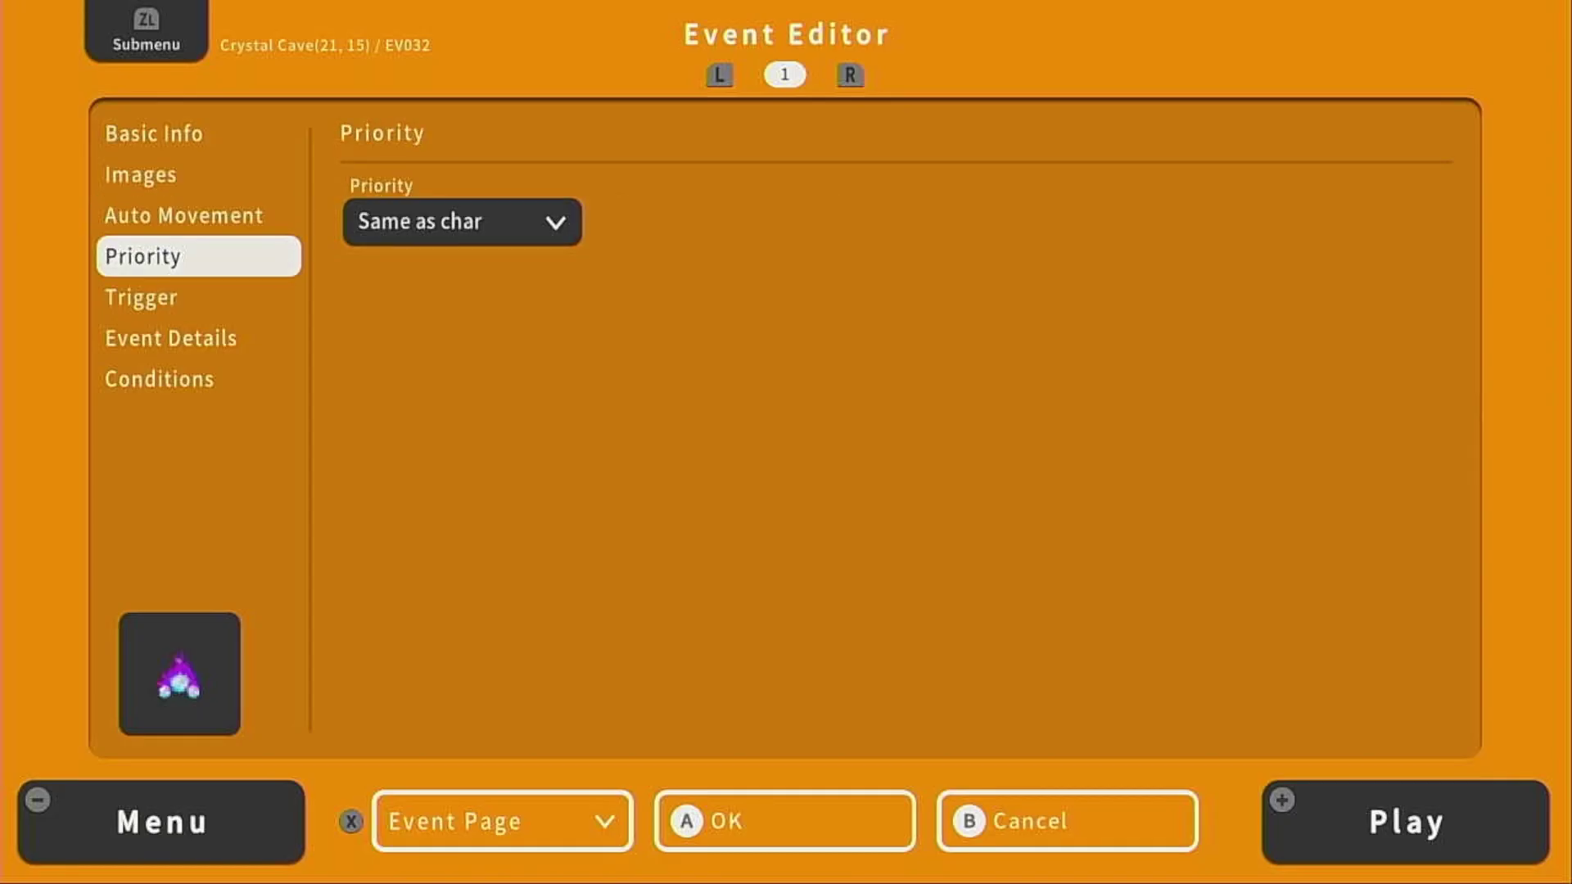
{"action": "key", "text": "Down"}
{"action": "key", "text": "Right"}
{"action": "key", "text": "Return"}
{"action": "key", "text": "Down"}
{"action": "key", "text": "Down"}
{"action": "key", "text": "Return"}
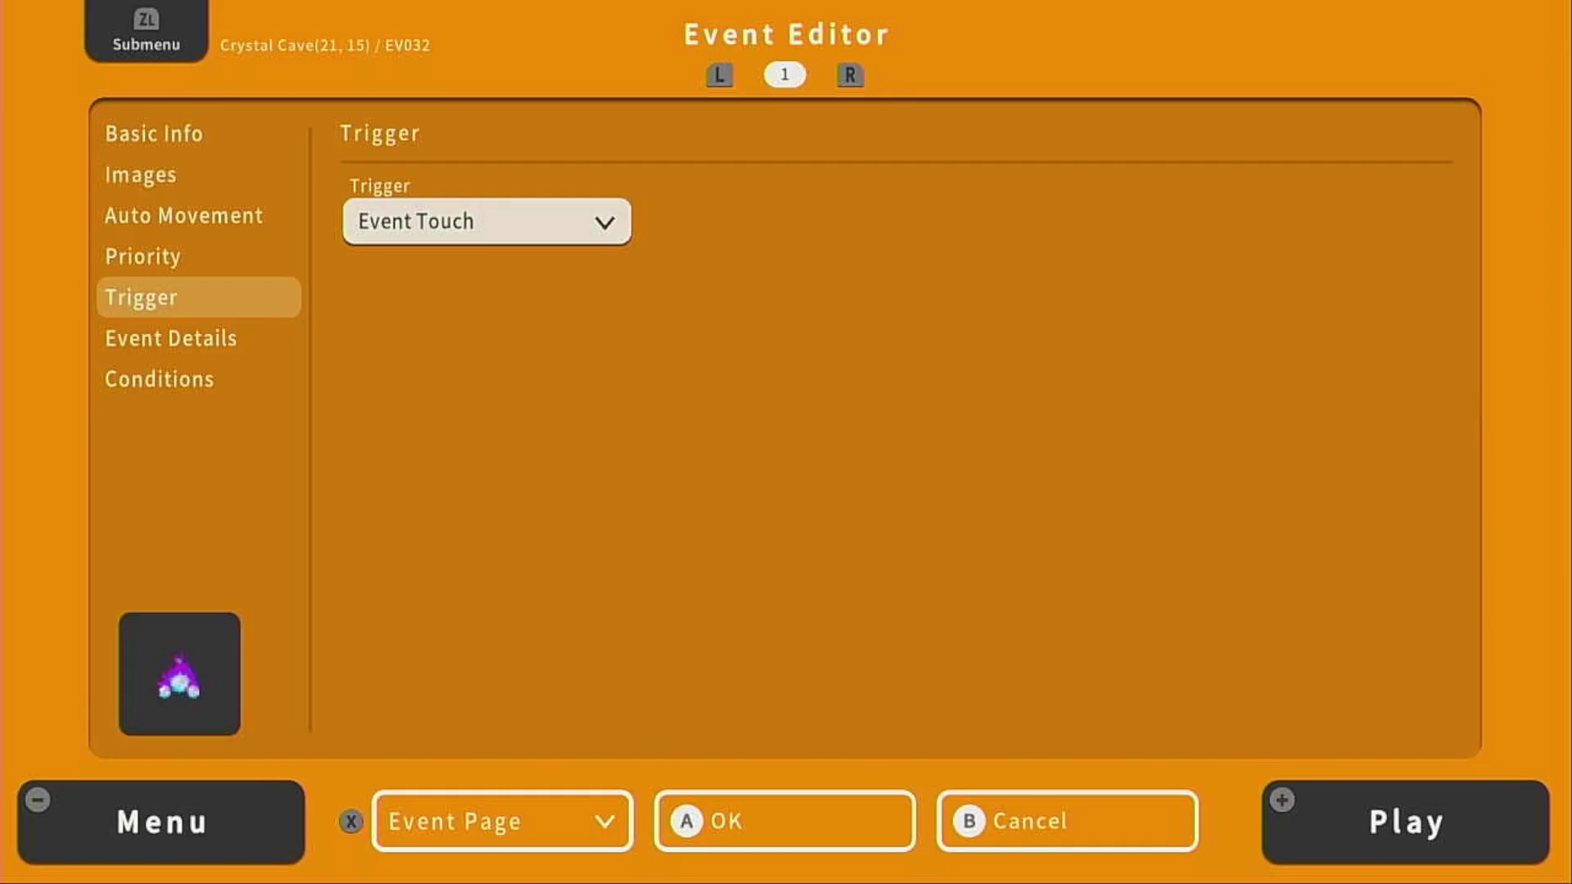
Start adding a Battle Process command with a directly designated troop to the flame event's details
{"action": "key", "text": "Left"}
{"action": "key", "text": "Down"}
{"action": "key", "text": "Right"}
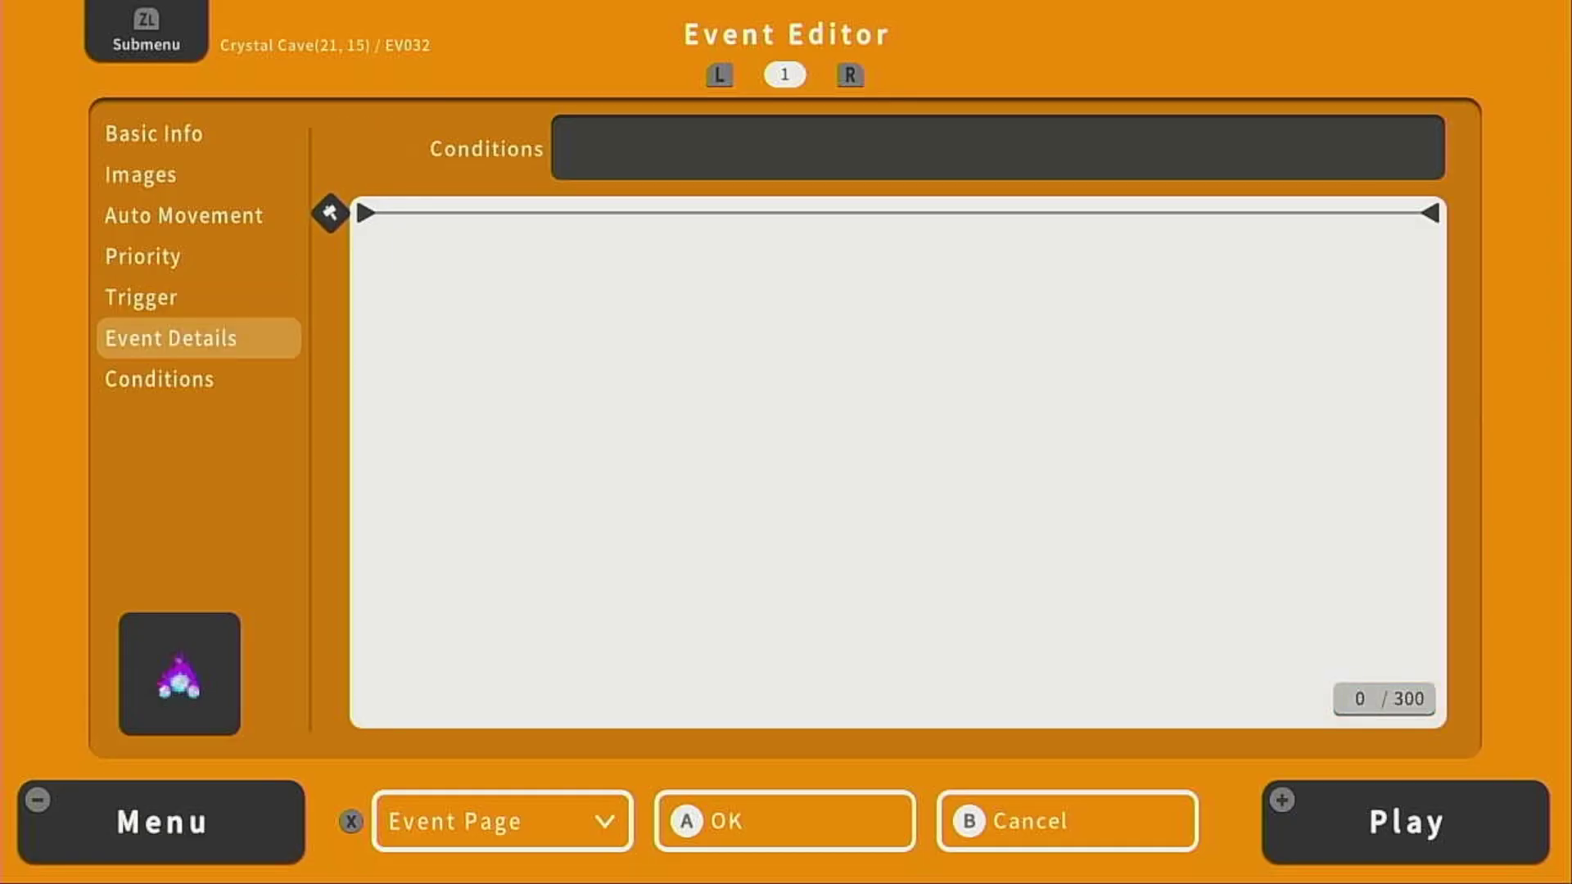
{"action": "key", "text": "Return"}
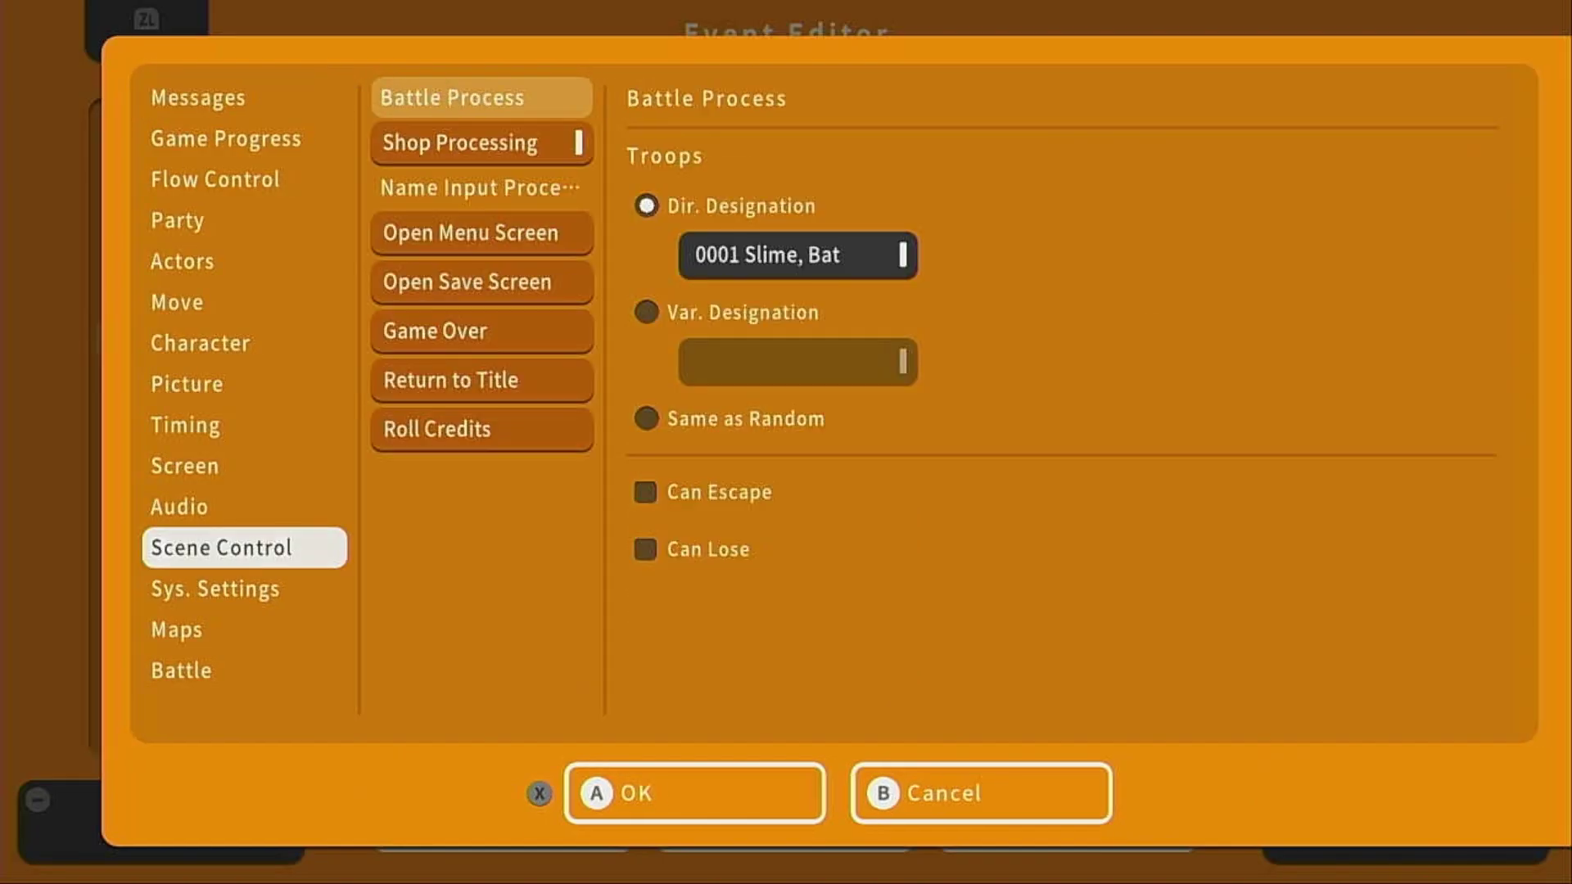
{"action": "key", "text": "Right"}
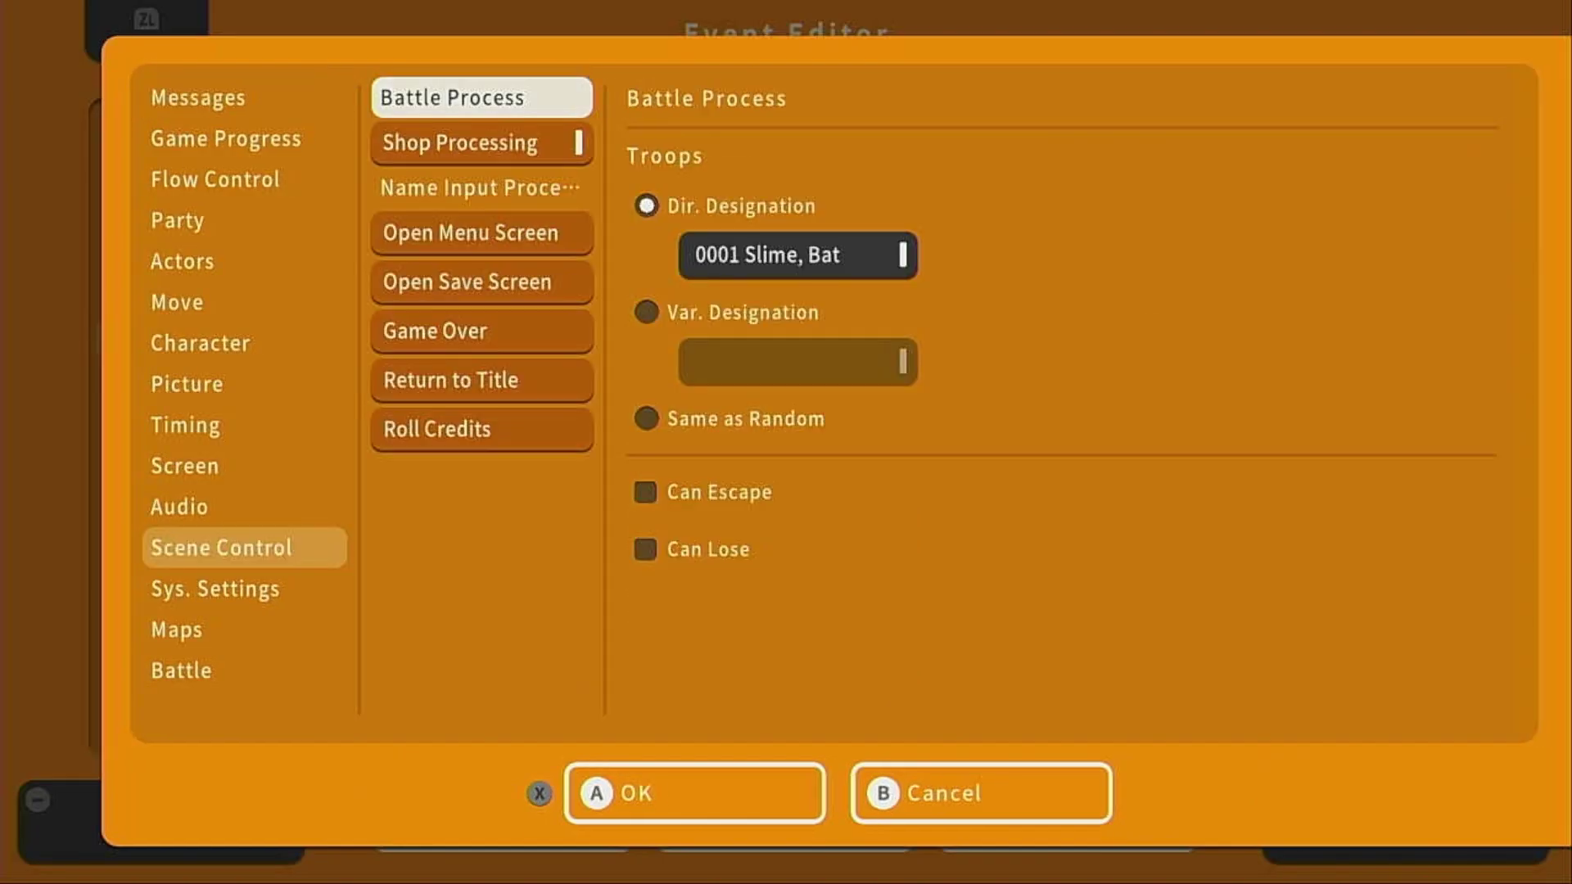
{"action": "key", "text": "Right"}
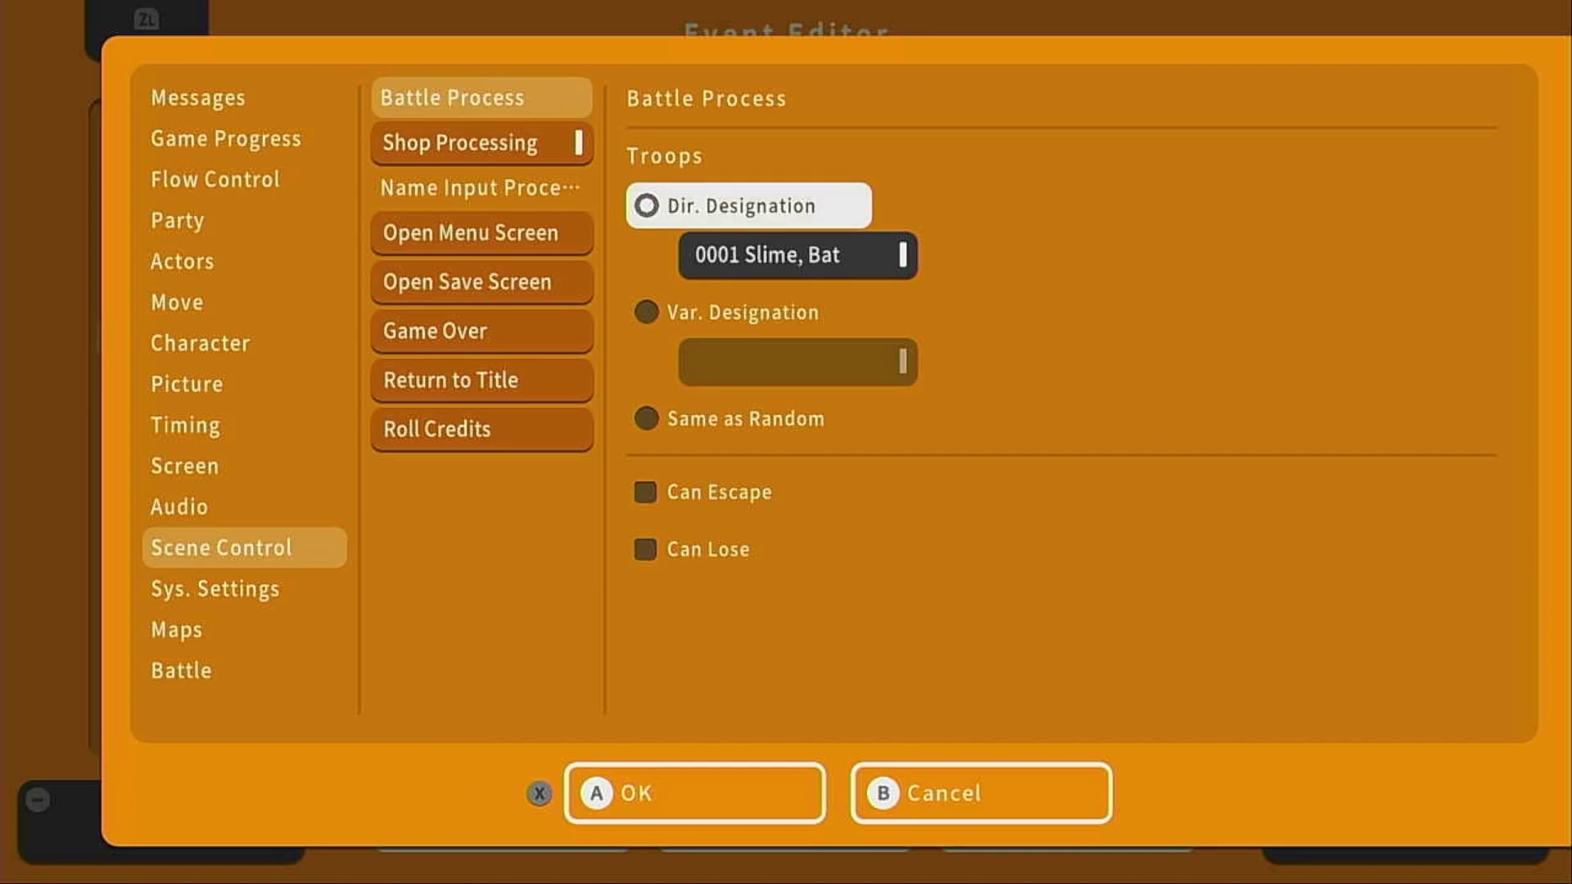
Designate troop 0010 Cave Bat, Crystal Fairy directly for the Battle Process
{"action": "key", "text": "Down"}
{"action": "key", "text": "Return"}
{"action": "key", "text": "Down"}
{"action": "key", "text": "Down"}
{"action": "key", "text": "Down"}
{"action": "key", "text": "Down"}
{"action": "key", "text": "Down"}
{"action": "key", "text": "Down"}
{"action": "key", "text": "Down"}
{"action": "key", "text": "Down"}
{"action": "key", "text": "Down"}
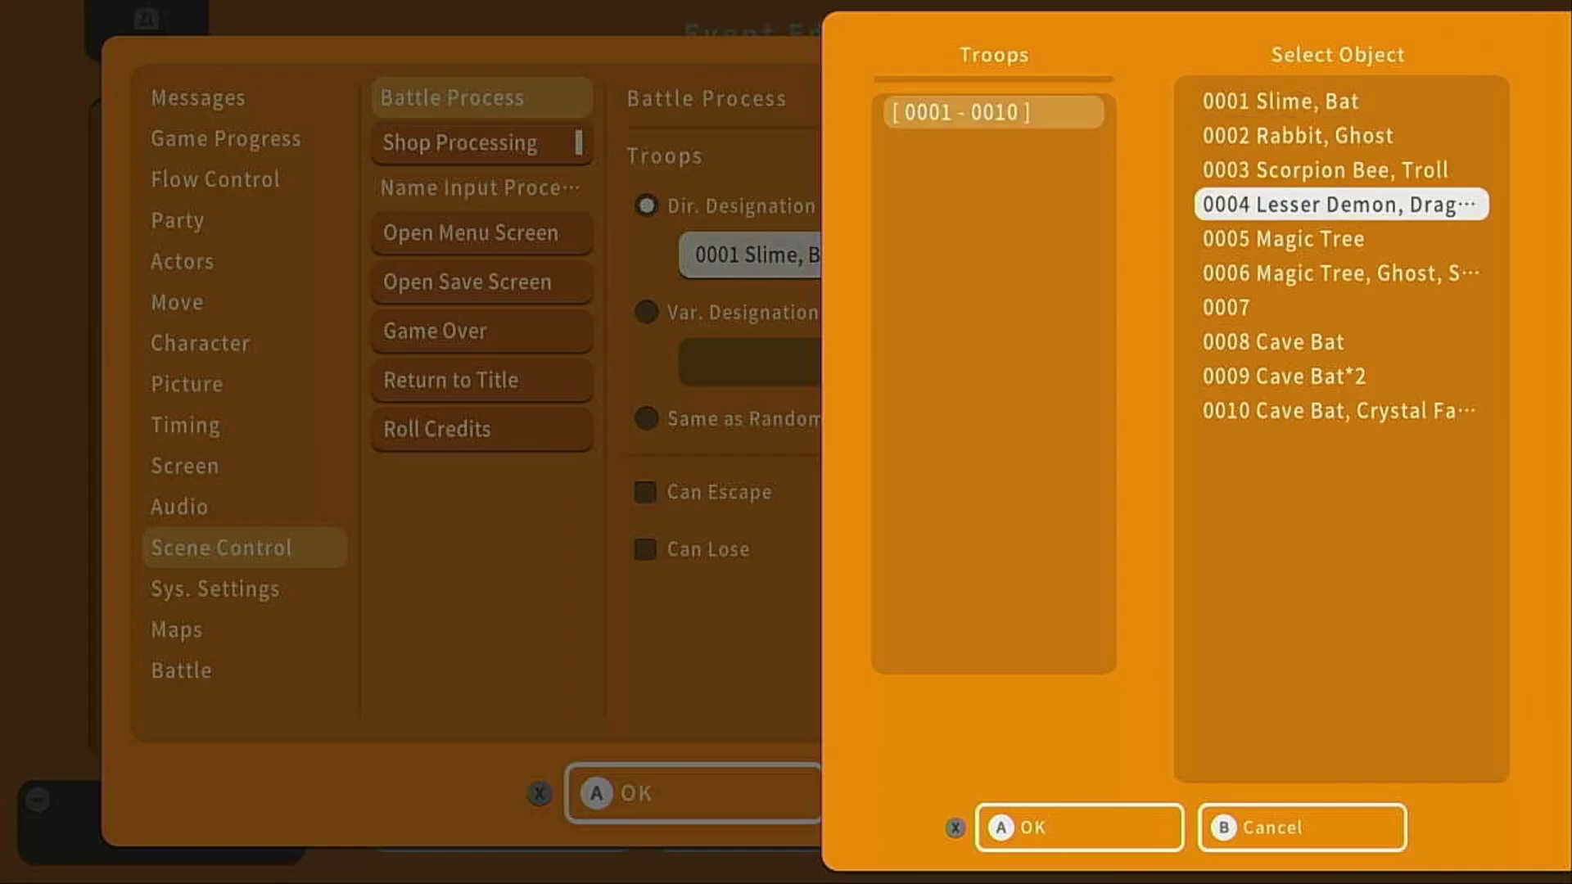
{"action": "key", "text": "Return"}
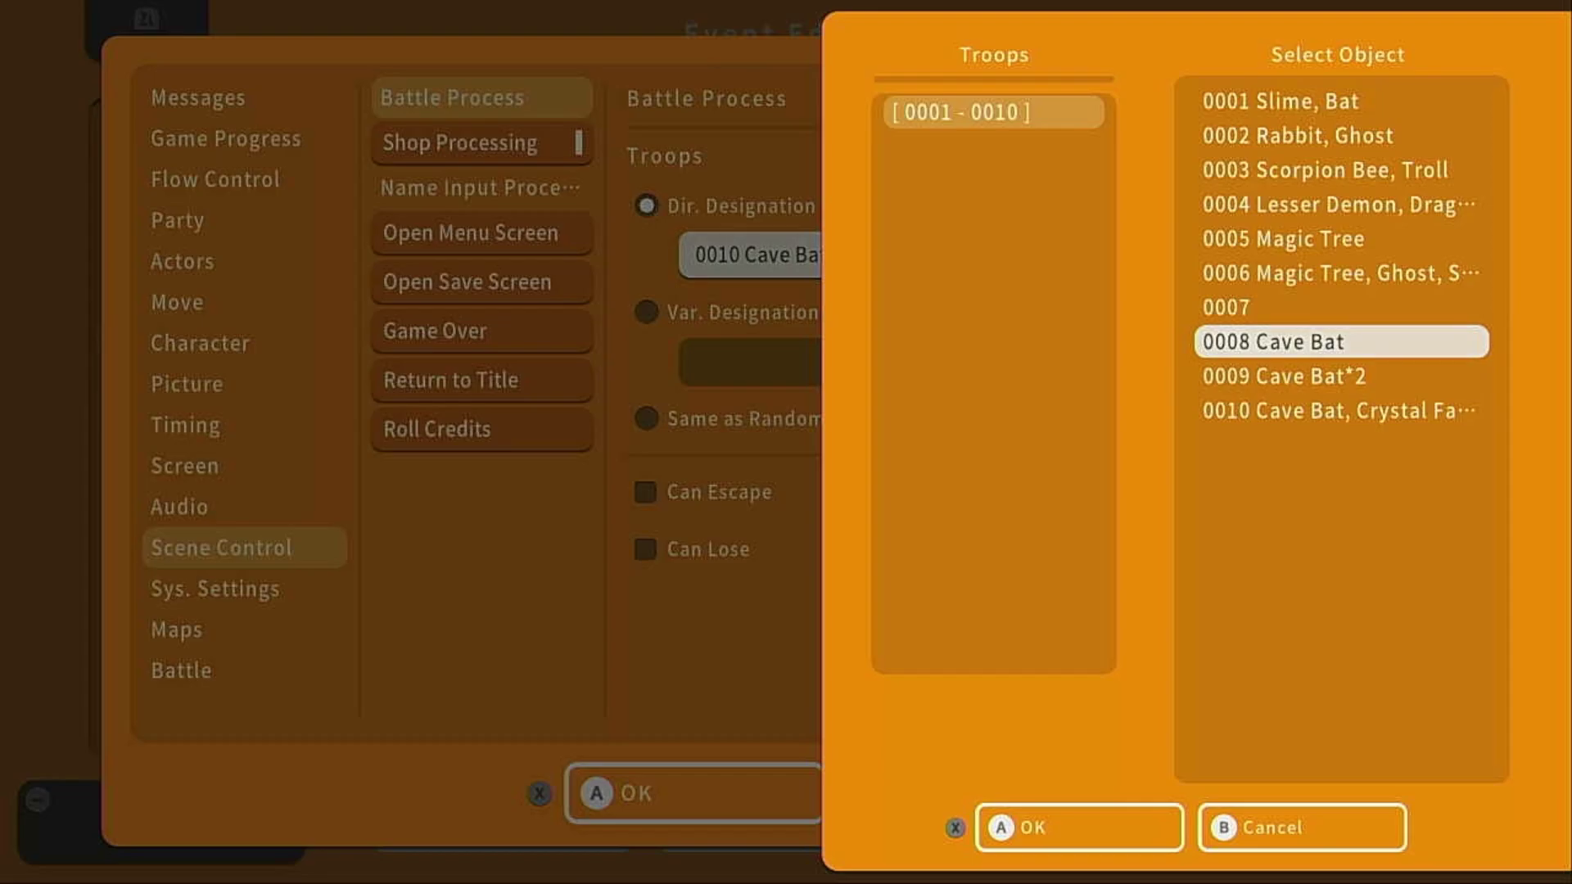
Compare the cave troops 0008 to 0010, keep 0010 and add the Battle Process to the flame event
{"action": "key", "text": "Down"}
{"action": "key", "text": "Down"}
{"action": "key", "text": "Up"}
{"action": "key", "text": "Up"}
{"action": "key", "text": "Down"}
{"action": "key", "text": "Down"}
{"action": "key", "text": "Return"}
{"action": "key", "text": "Down"}
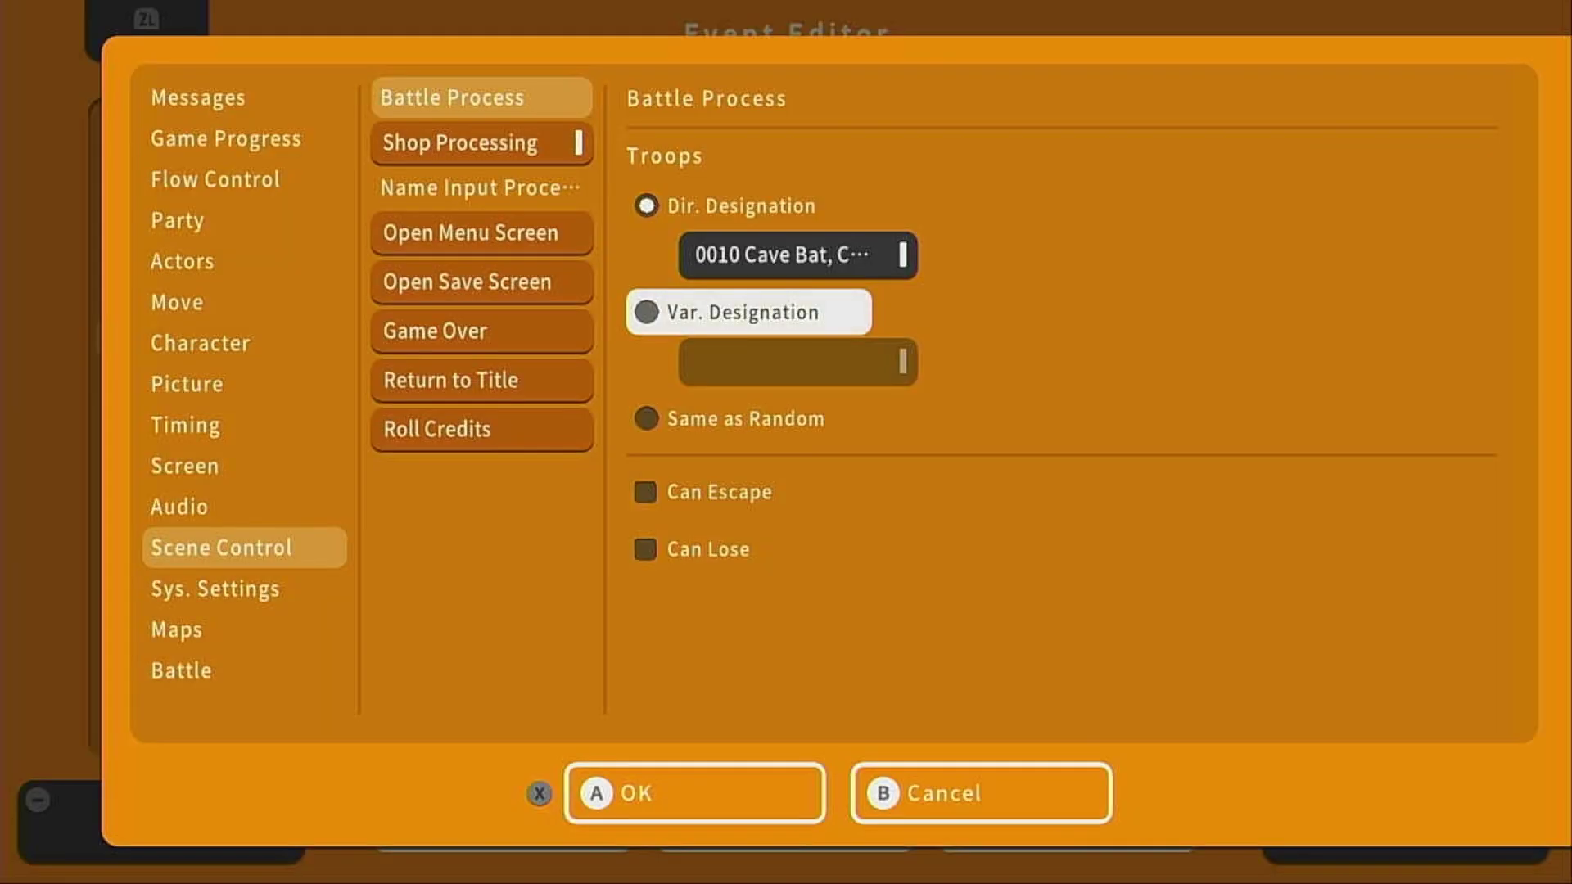
{"action": "key", "text": "x"}
{"action": "key", "text": "Return"}
{"action": "key", "text": "Up"}
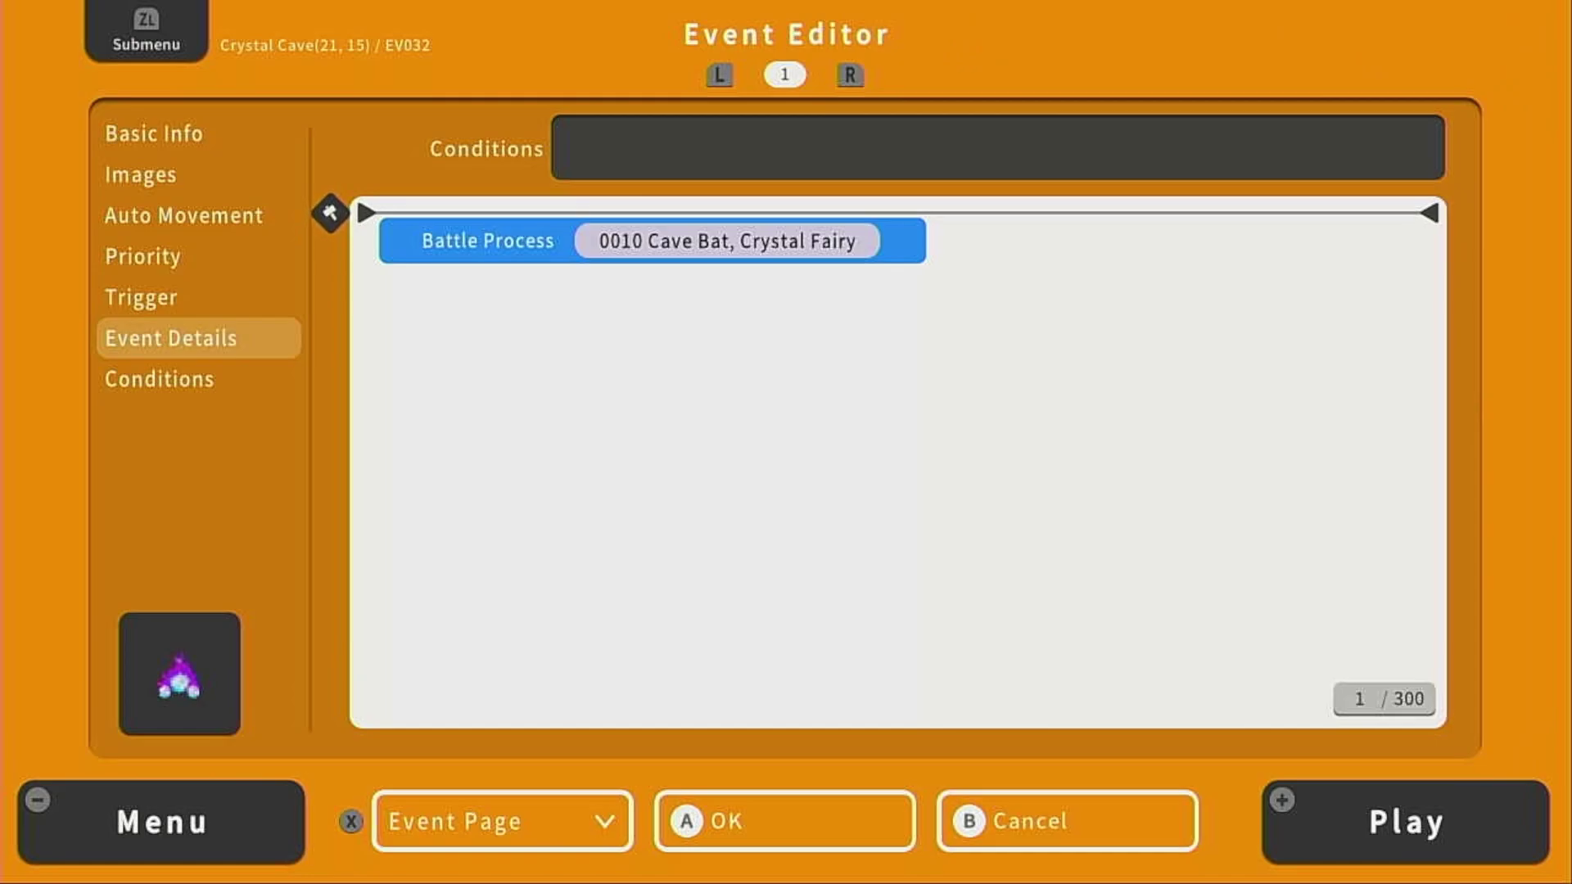
Start a Ctrl Variables command above the Battle Process, targeting the single variable 0001
{"action": "key", "text": "Return"}
{"action": "key", "text": "Down"}
{"action": "key", "text": "Return"}
{"action": "key", "text": "Down"}
{"action": "key", "text": "Return"}
{"action": "key", "text": "Down"}
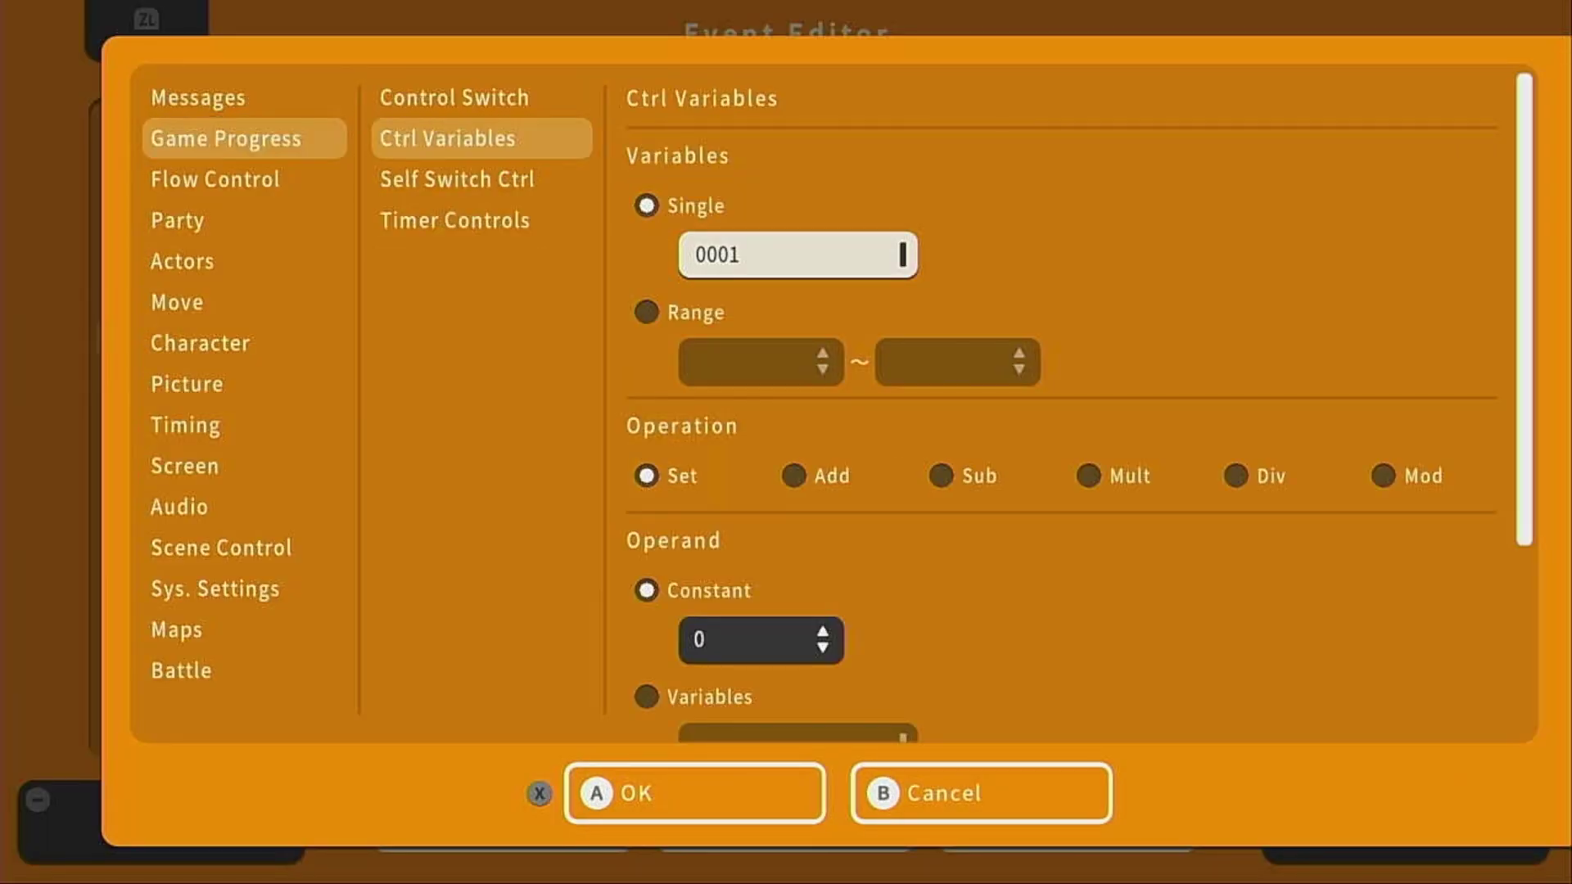
{"action": "key", "text": "Return"}
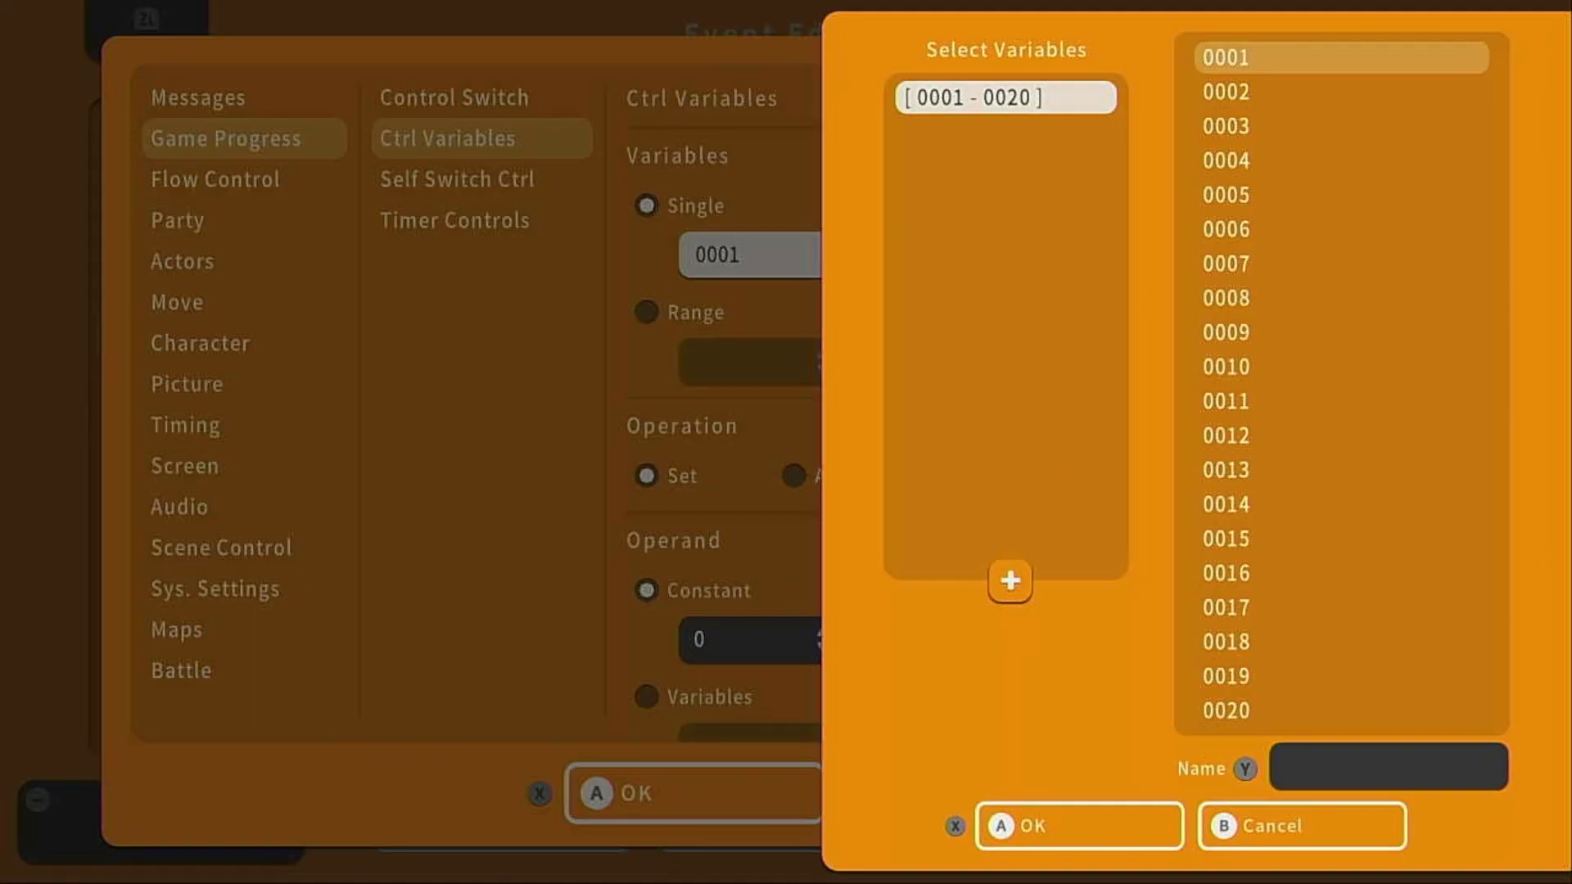
{"action": "key", "text": "Escape"}
Set variable 0001 to a random value from 8 to 10 and add the command
{"action": "key", "text": "Down"}
{"action": "key", "text": "Up"}
{"action": "key", "text": "Down"}
{"action": "key", "text": "Down"}
{"action": "key", "text": "Down"}
{"action": "key", "text": "Down"}
{"action": "key", "text": "Down"}
{"action": "key", "text": "Down"}
{"action": "key", "text": "Down"}
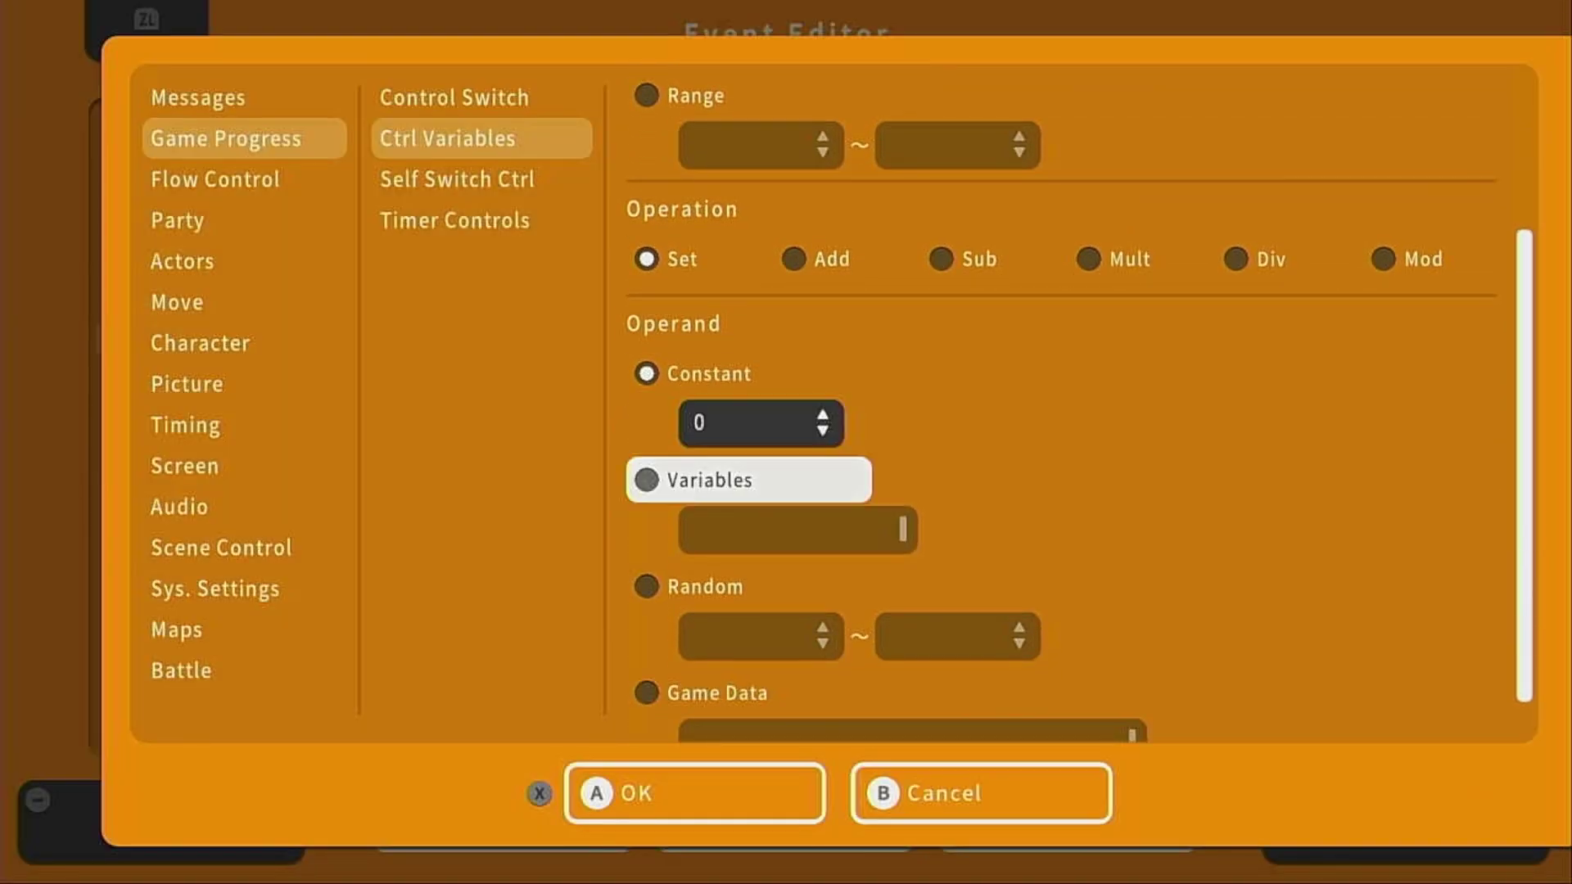
{"action": "key", "text": "Up"}
{"action": "key", "text": "Return"}
{"action": "key", "text": "Down"}
{"action": "type", "text": "8"}
{"action": "key", "text": "Right"}
{"action": "type", "text": "10"}
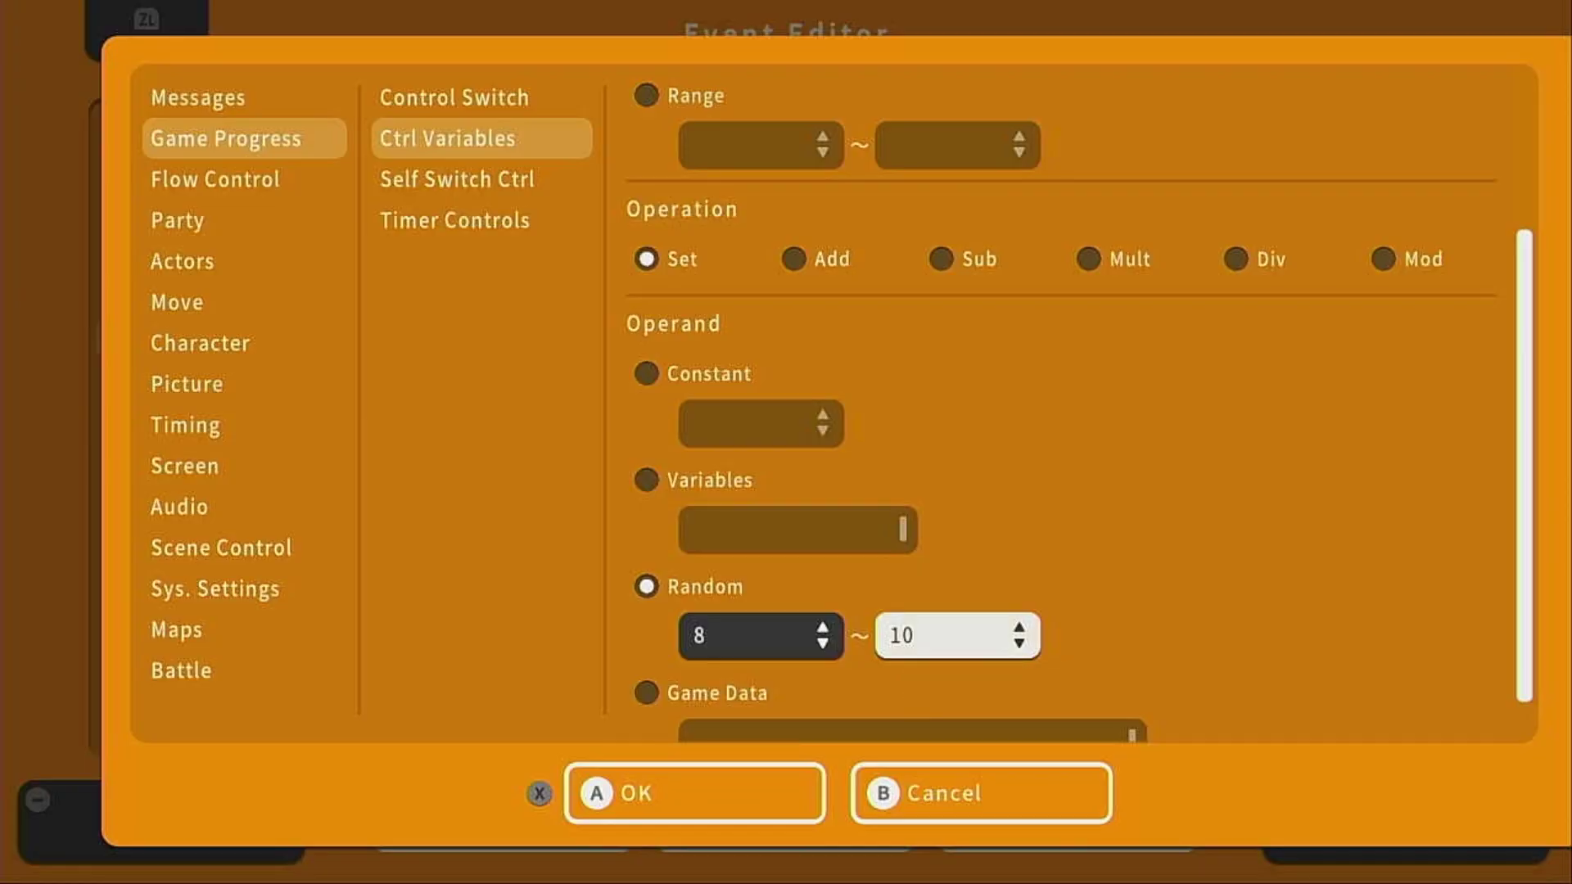
{"action": "key", "text": "Return"}
{"action": "key", "text": "Return"}
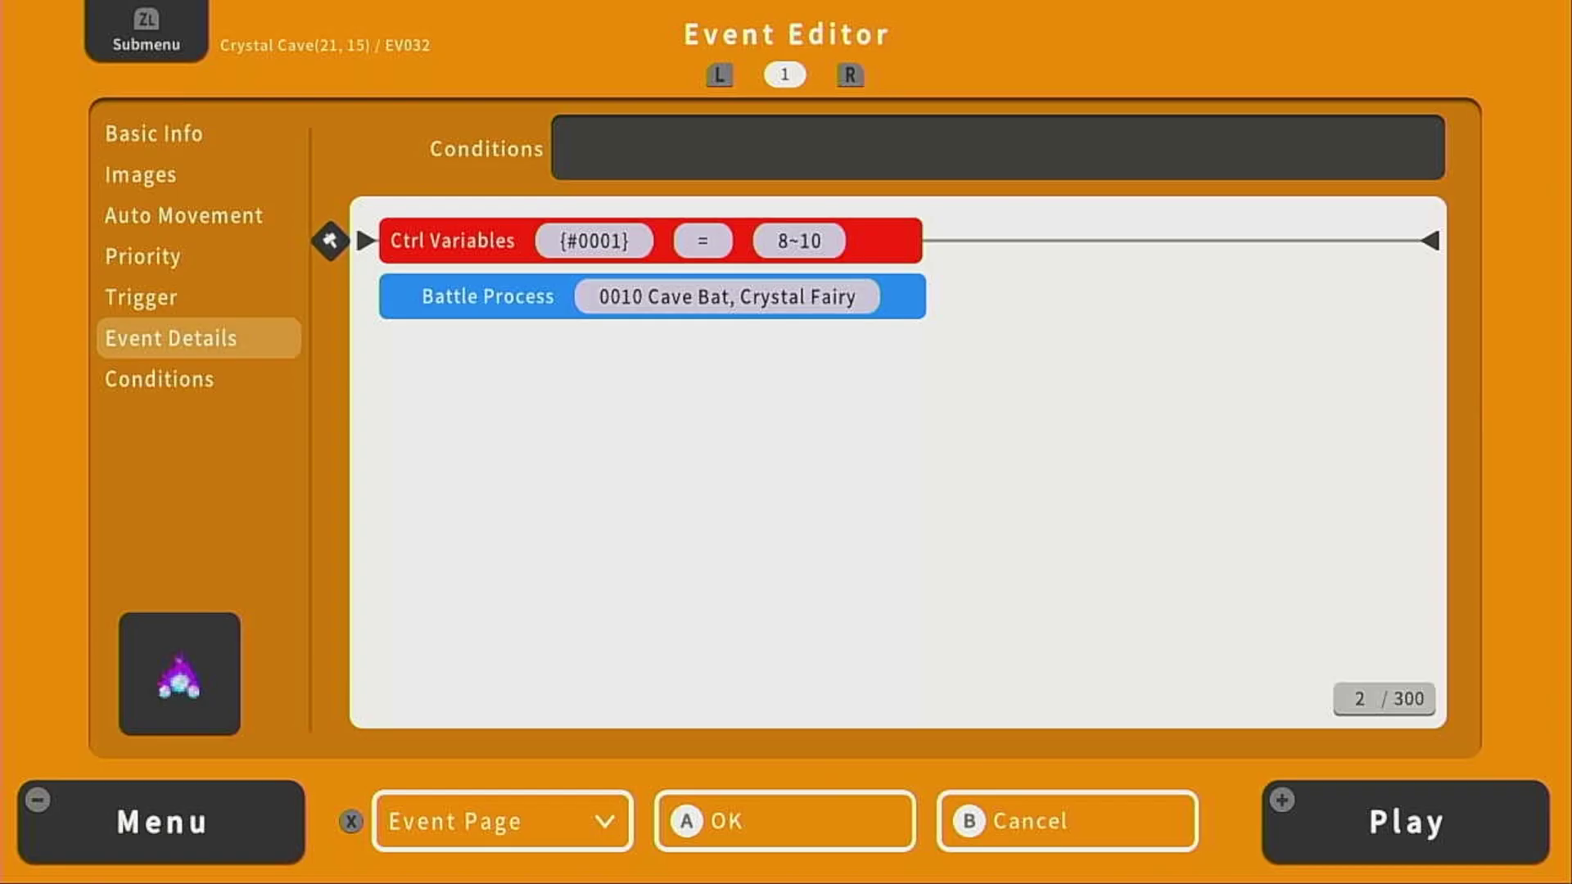
Edit the Battle Process so its troop is designated by variable 0001
{"action": "key", "text": "Down"}
{"action": "key", "text": "Down"}
{"action": "key", "text": "Return"}
{"action": "key", "text": "Right"}
{"action": "key", "text": "Down"}
{"action": "key", "text": "Return"}
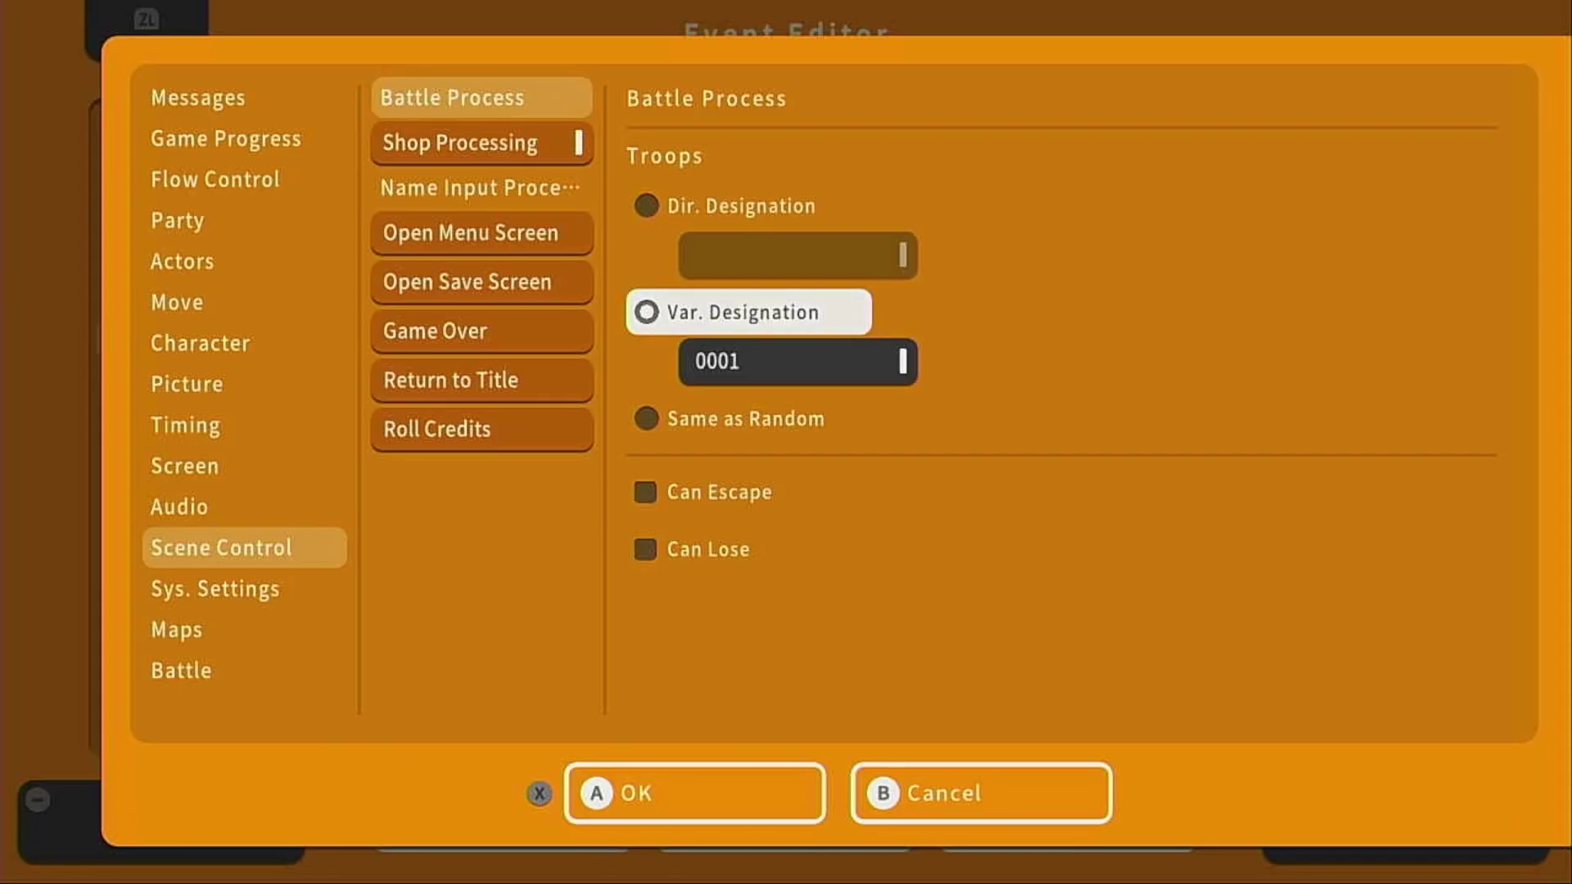
{"action": "key", "text": "Down"}
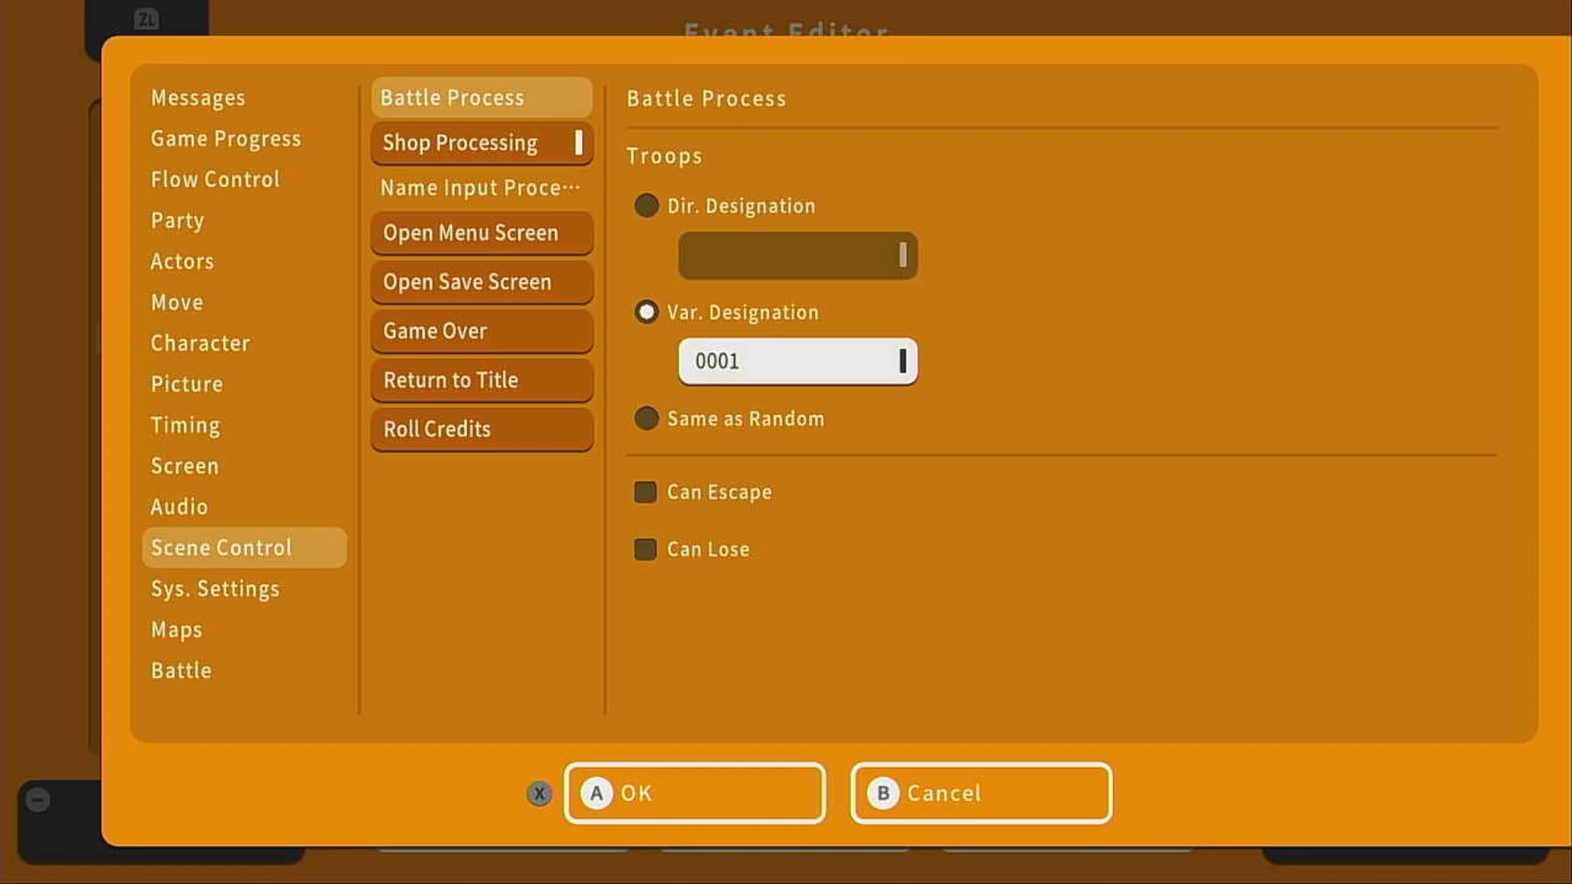
{"action": "key", "text": "Down"}
Finish the remaining Battle Process options and save the flame event
{"action": "key", "text": "Return"}
{"action": "key", "text": "Up"}
{"action": "key", "text": "Up"}
{"action": "key", "text": "Up"}
{"action": "key", "text": "Down"}
{"action": "key", "text": "Down"}
{"action": "key", "text": "Return"}
{"action": "key", "text": "Up"}
{"action": "key", "text": "Return"}
{"action": "key", "text": "Down"}
{"action": "key", "text": "Return"}
{"action": "key", "text": "Down"}
{"action": "key", "text": "Down"}
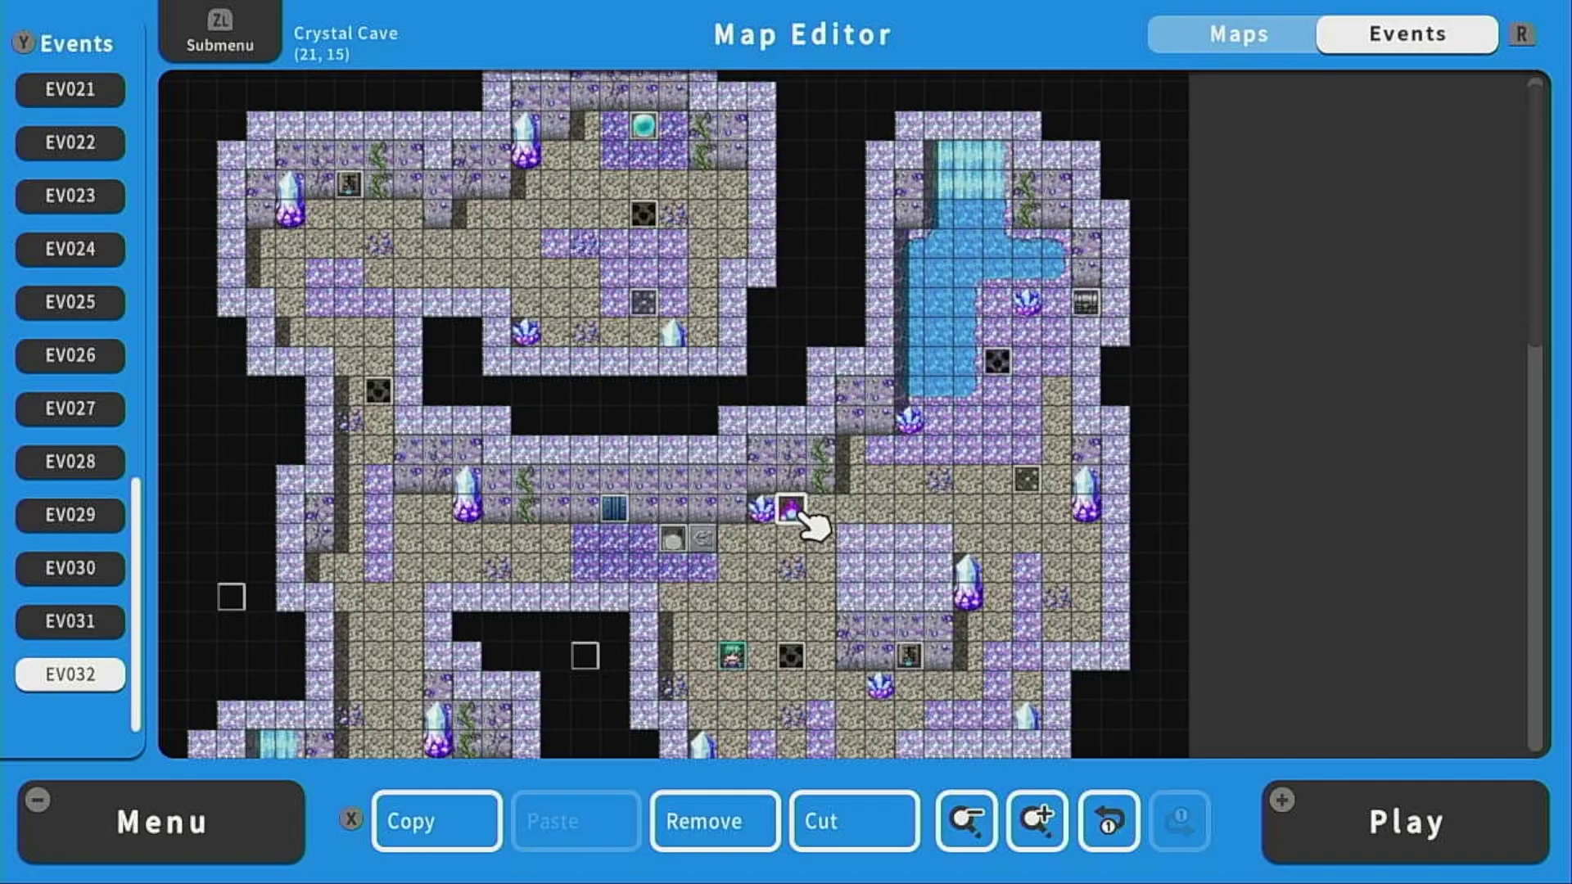
Leave Crystal Cave and open the village map from the Map List
{"action": "key", "text": "Escape"}
{"action": "key", "text": "Right"}
{"action": "key", "text": "Return"}
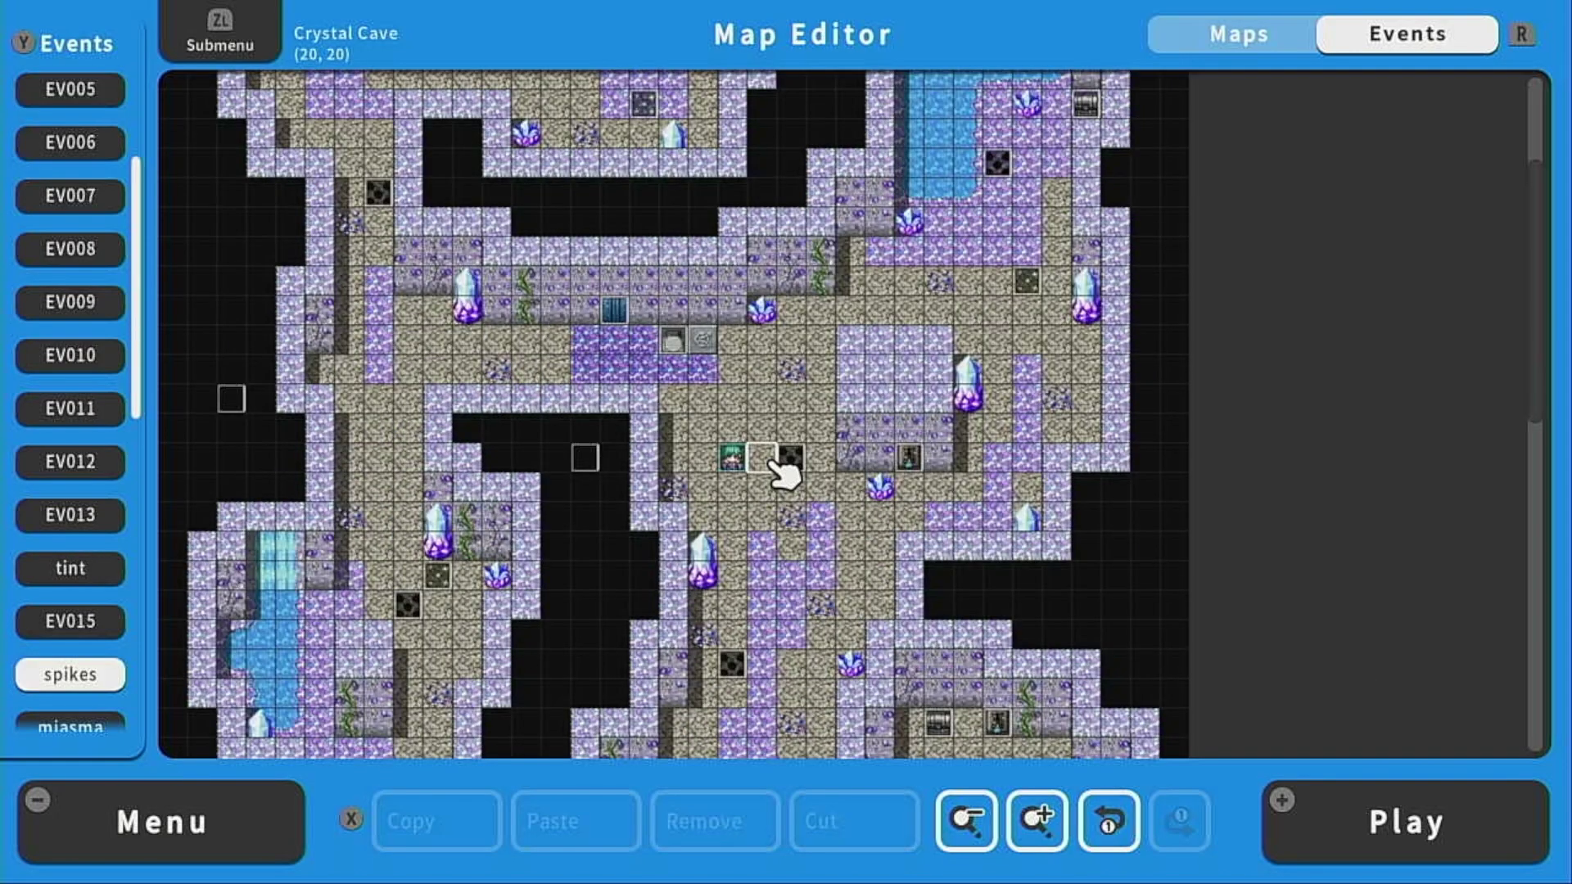
{"action": "key", "text": "Menu"}
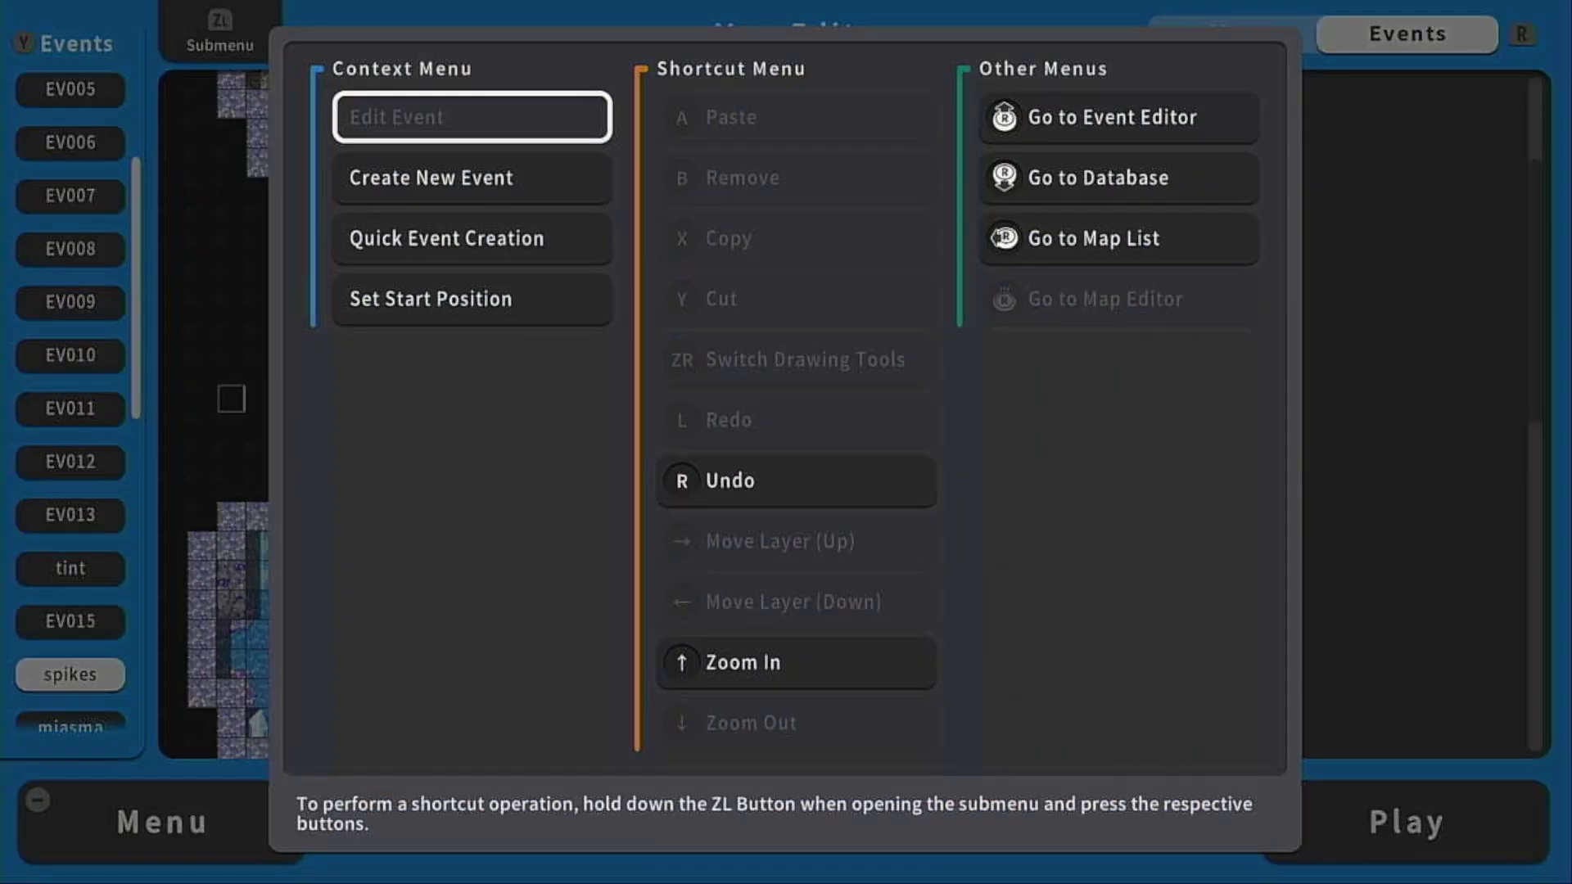
{"action": "key", "text": "Escape"}
{"action": "key", "text": "Escape"}
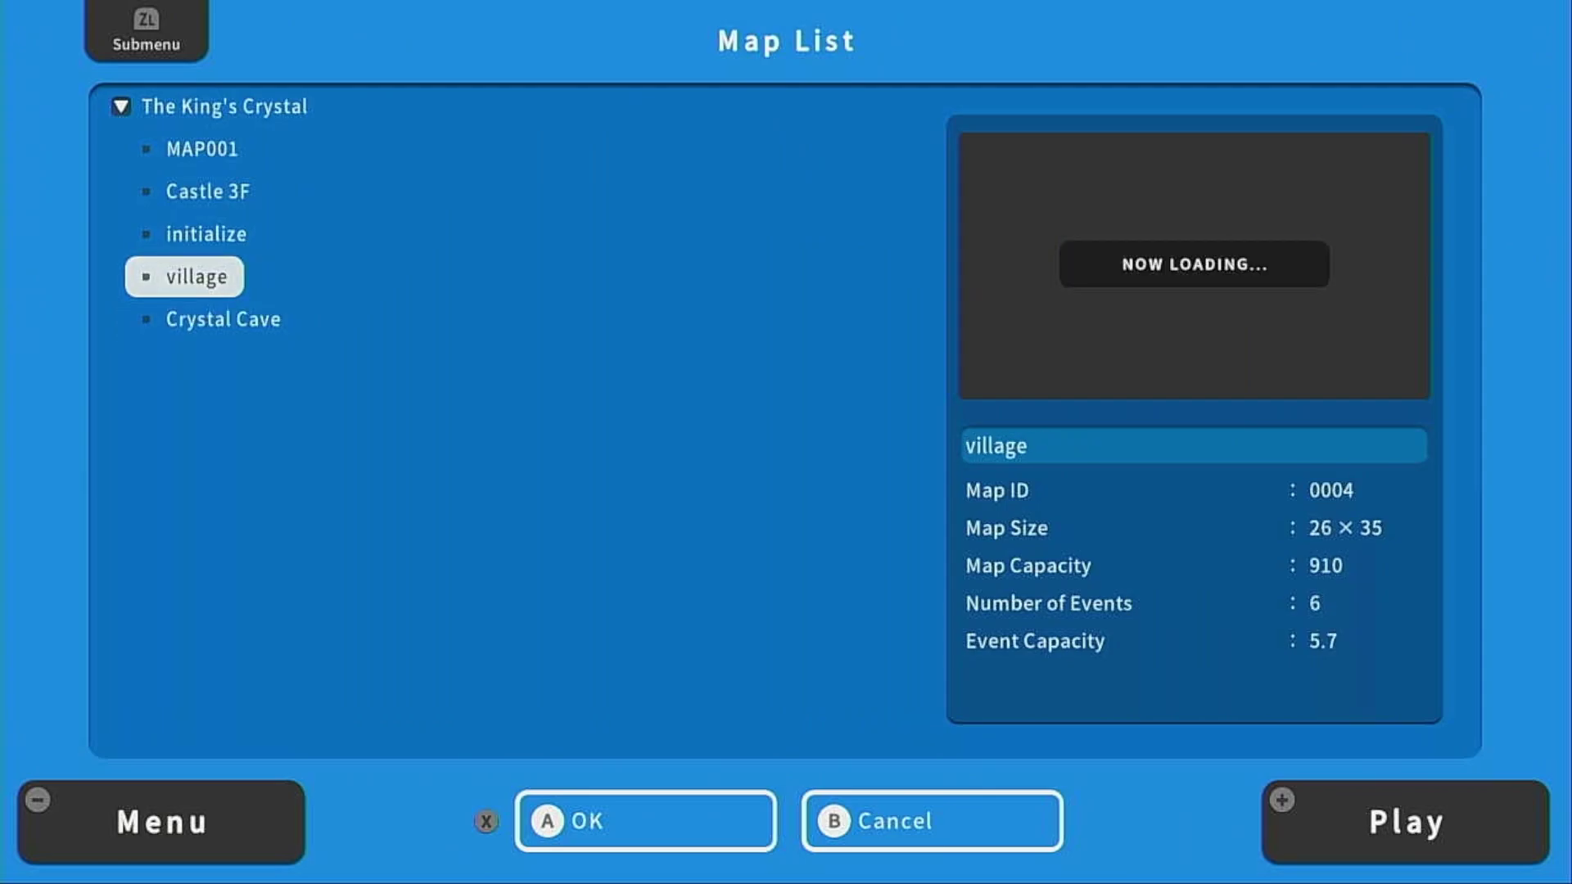
{"action": "key", "text": "Return"}
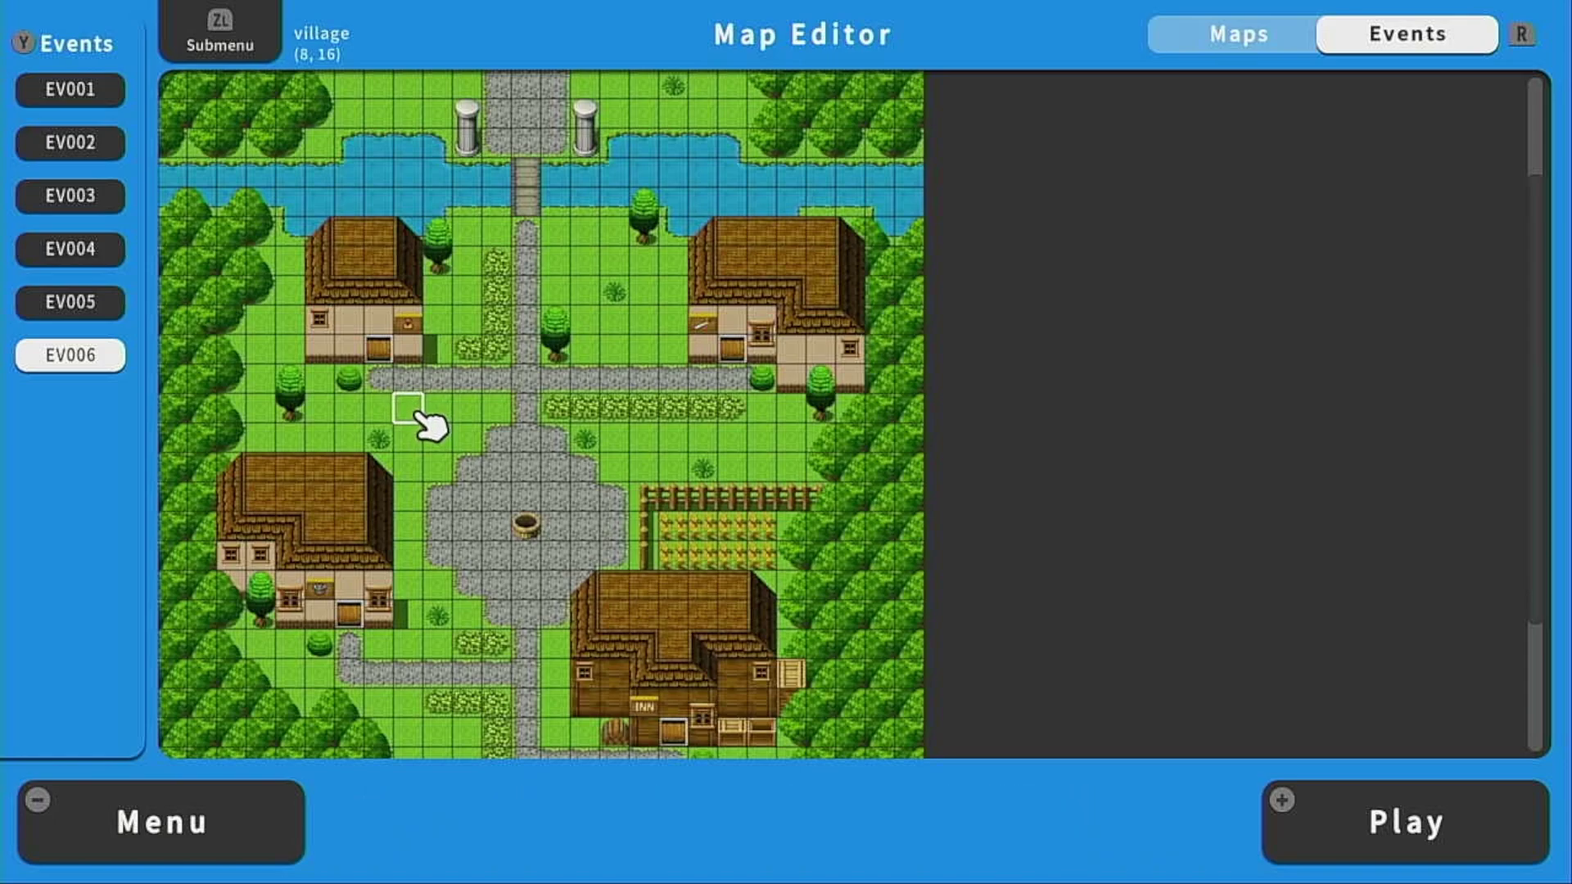
Create a new event at (8, 16) in the village with a dark-haired, mustached villager image
{"action": "key", "text": "Return"}
{"action": "key", "text": "Down"}
{"action": "key", "text": "Return"}
{"action": "key", "text": "Return"}
{"action": "key", "text": "Return"}
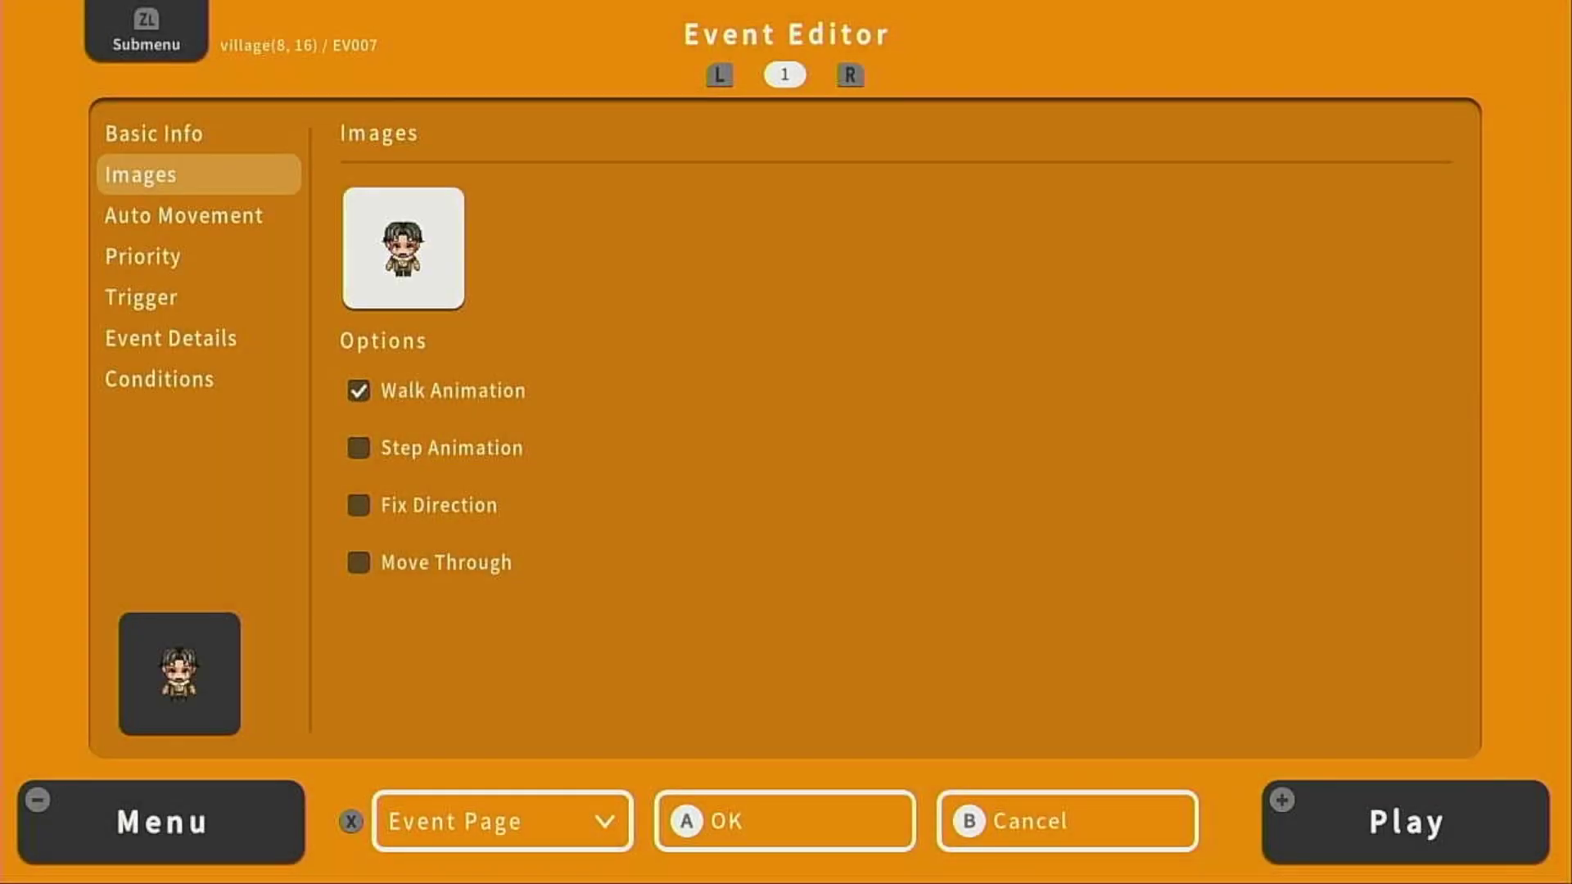
Add a Show Text command to the villager's event details reading "Careful, the bats in the cave are poisonous."
{"action": "key", "text": "Escape"}
{"action": "key", "text": "Down"}
{"action": "key", "text": "Down"}
{"action": "key", "text": "Down"}
{"action": "key", "text": "Down"}
{"action": "key", "text": "Return"}
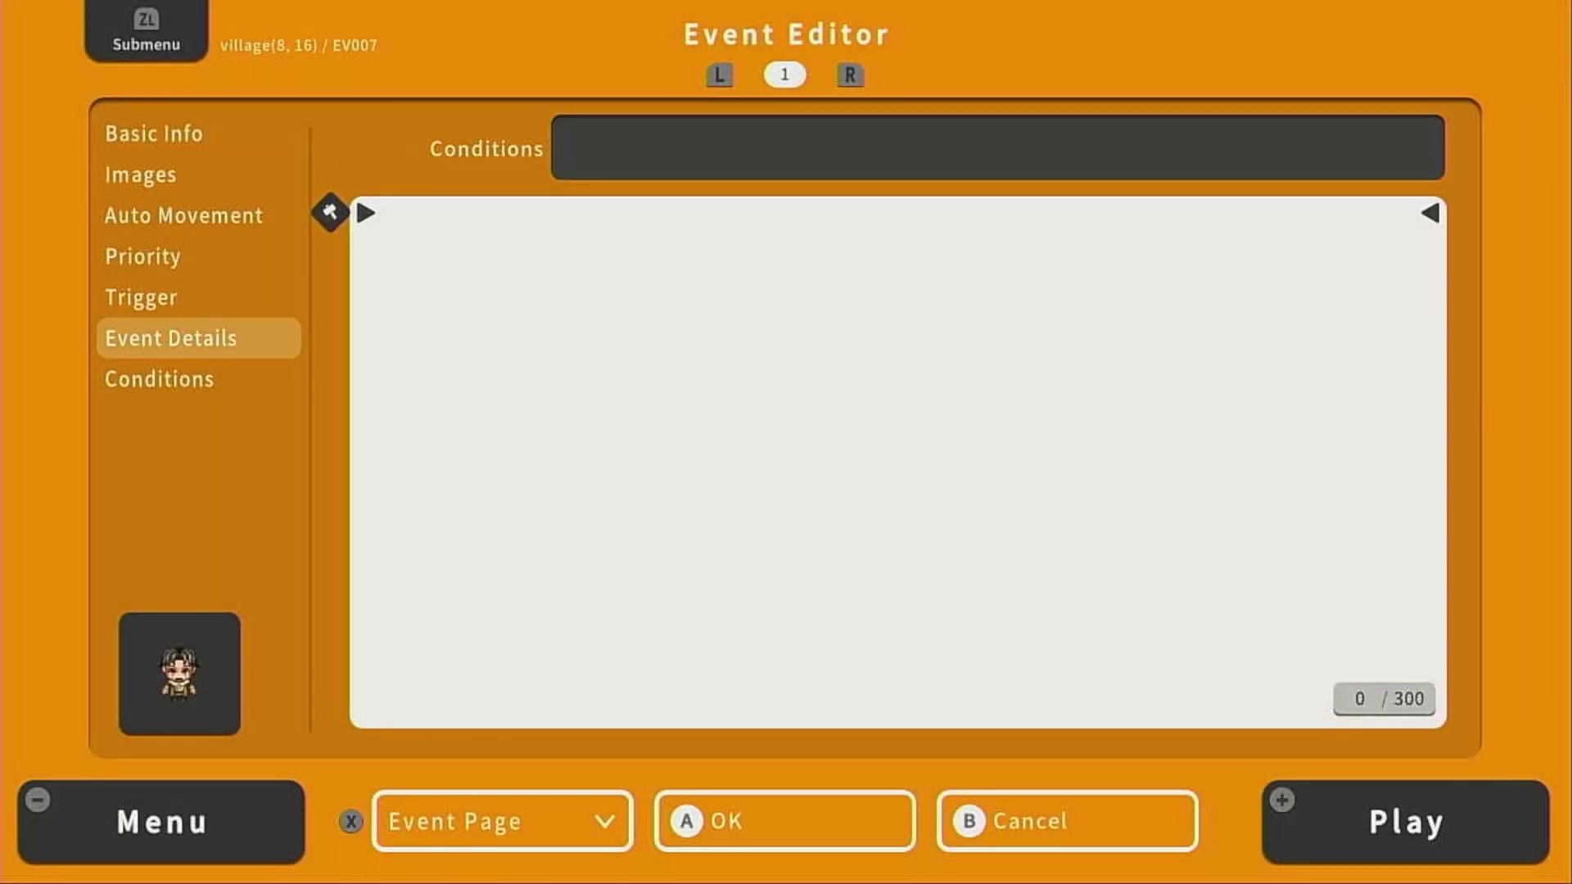
{"action": "key", "text": "Return"}
{"action": "key", "text": "Return"}
{"action": "key", "text": "Return"}
{"action": "key", "text": "Return"}
{"action": "type", "text": "Careful, the bats in the cave are poisonous."}
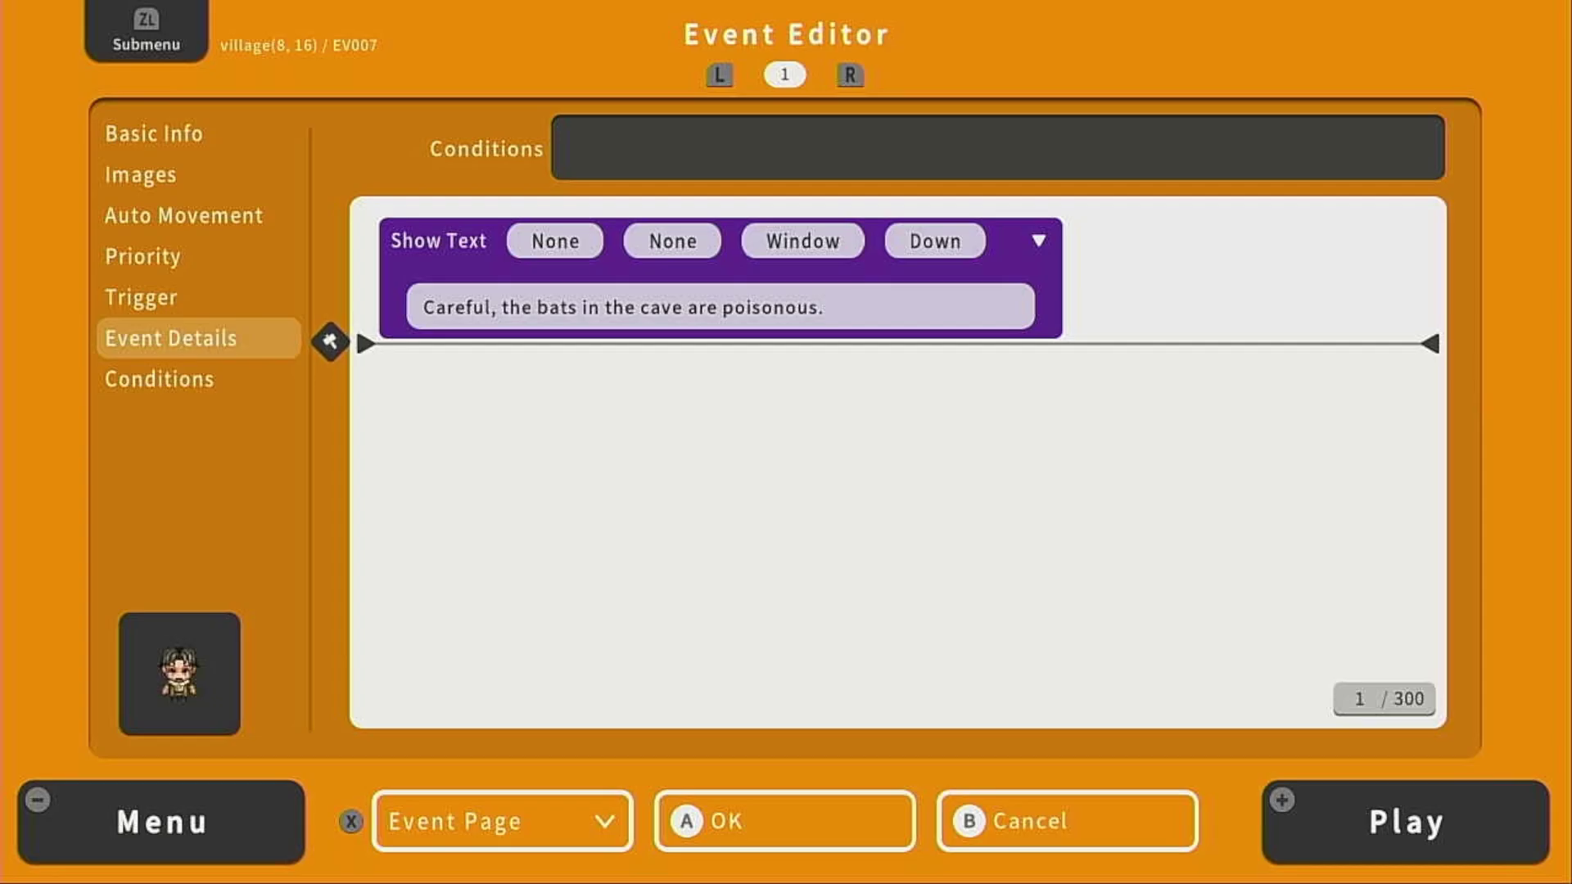
Add a Change Items command that gives the party one 0013 Antidote
{"action": "key", "text": "Return"}
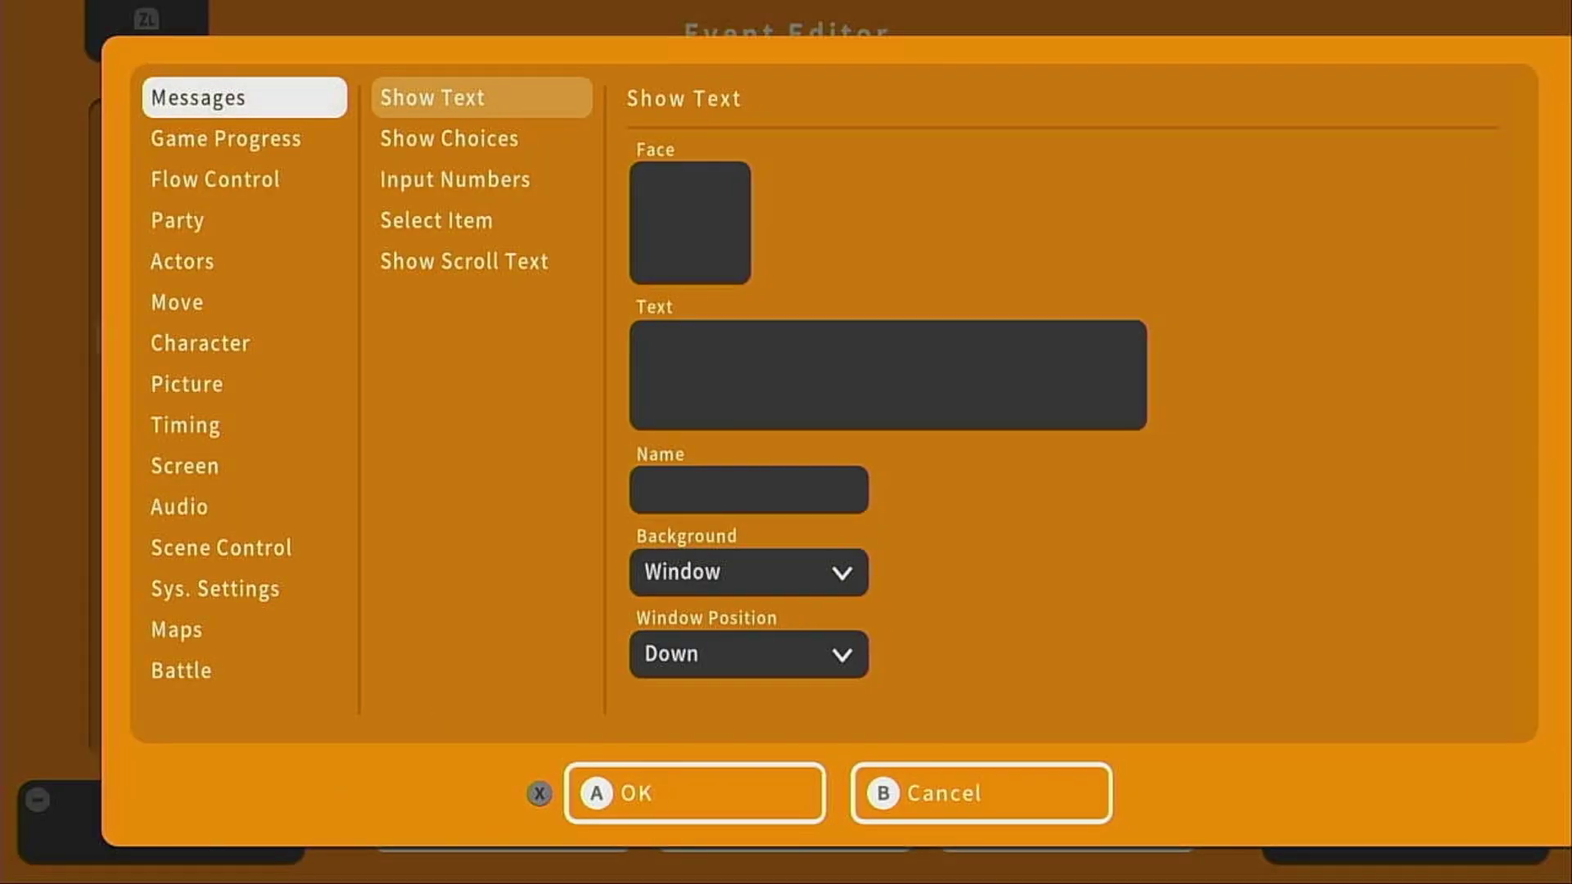
{"action": "key", "text": "Down"}
{"action": "key", "text": "Down"}
{"action": "key", "text": "Down"}
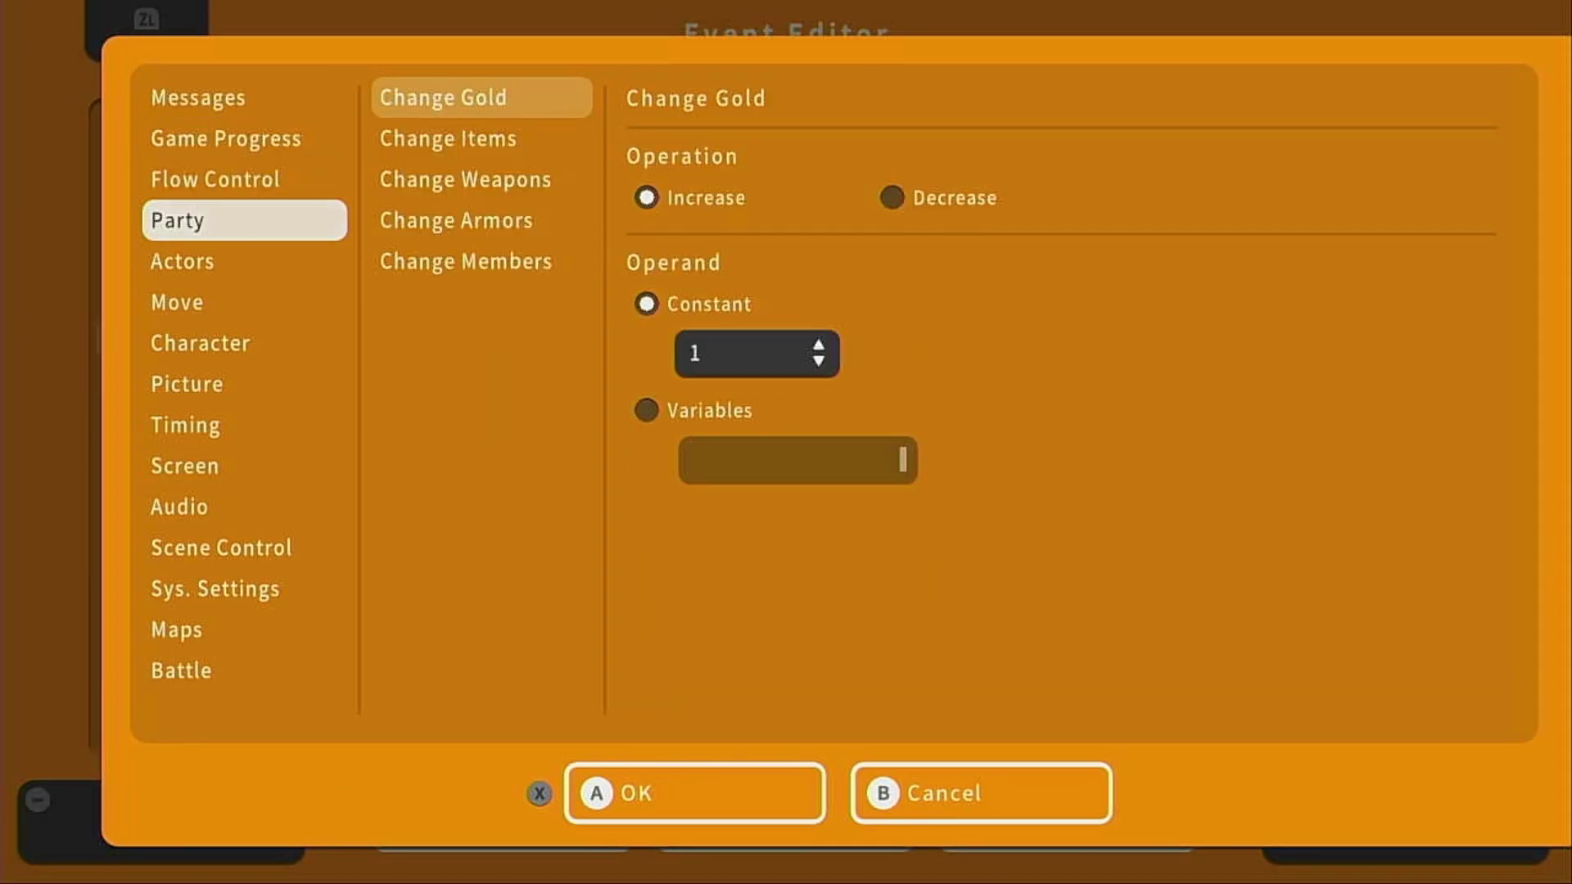
{"action": "key", "text": "Right"}
{"action": "key", "text": "Down"}
{"action": "key", "text": "Right"}
{"action": "key", "text": "Return"}
{"action": "key", "text": "Escape"}
{"action": "key", "text": "Down"}
{"action": "key", "text": "Down"}
{"action": "key", "text": "x"}
{"action": "key", "text": "Return"}
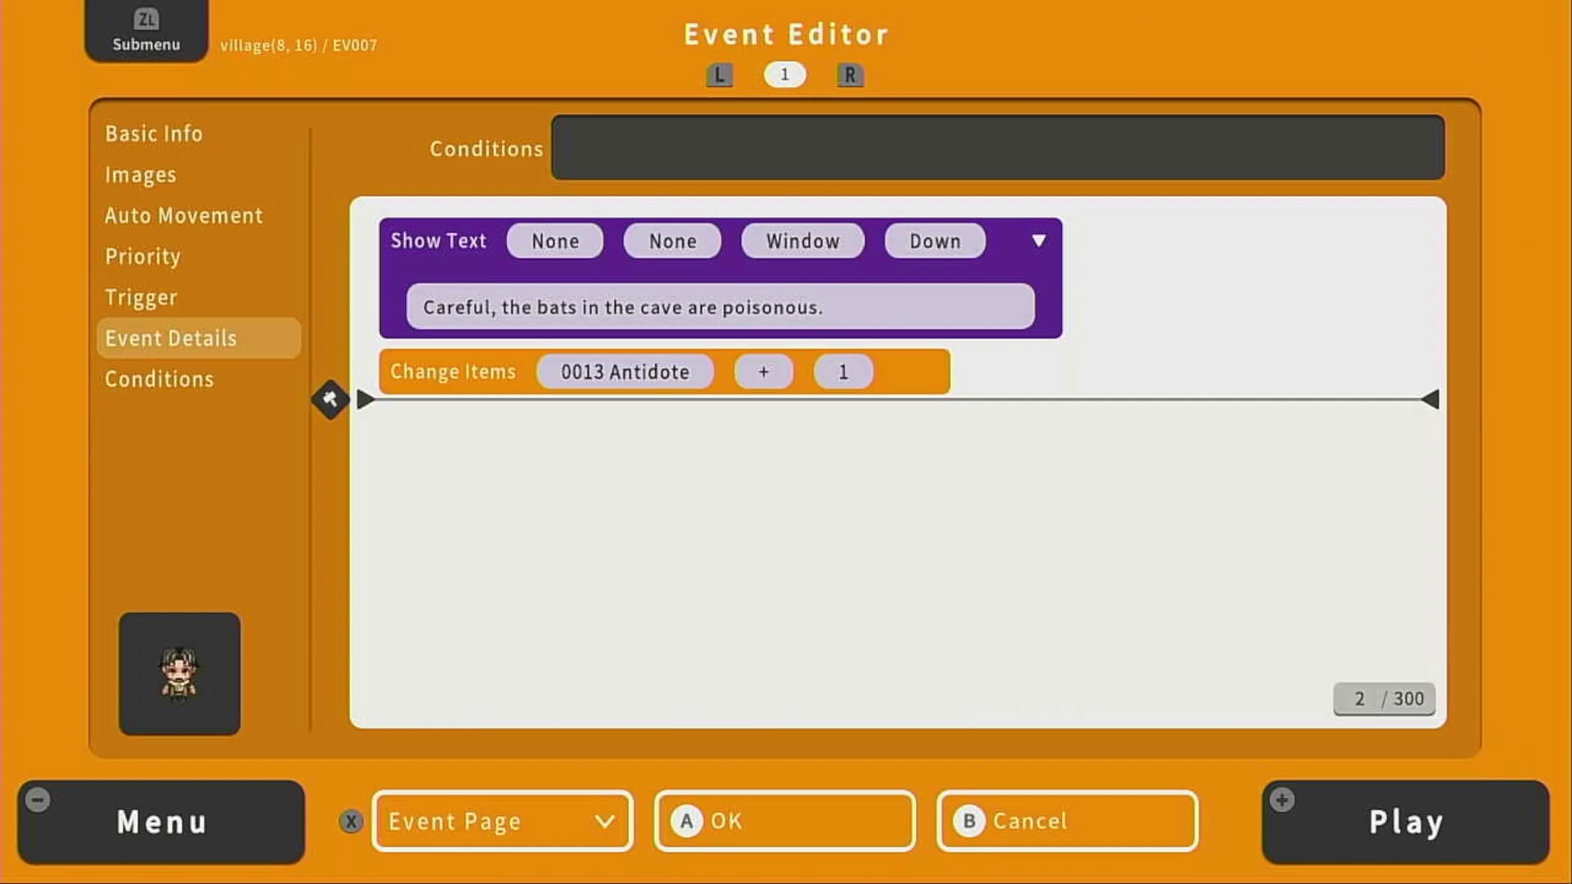
Add the message "This antidote will help." followed by the Item1 sound effect
{"action": "key", "text": "Return"}
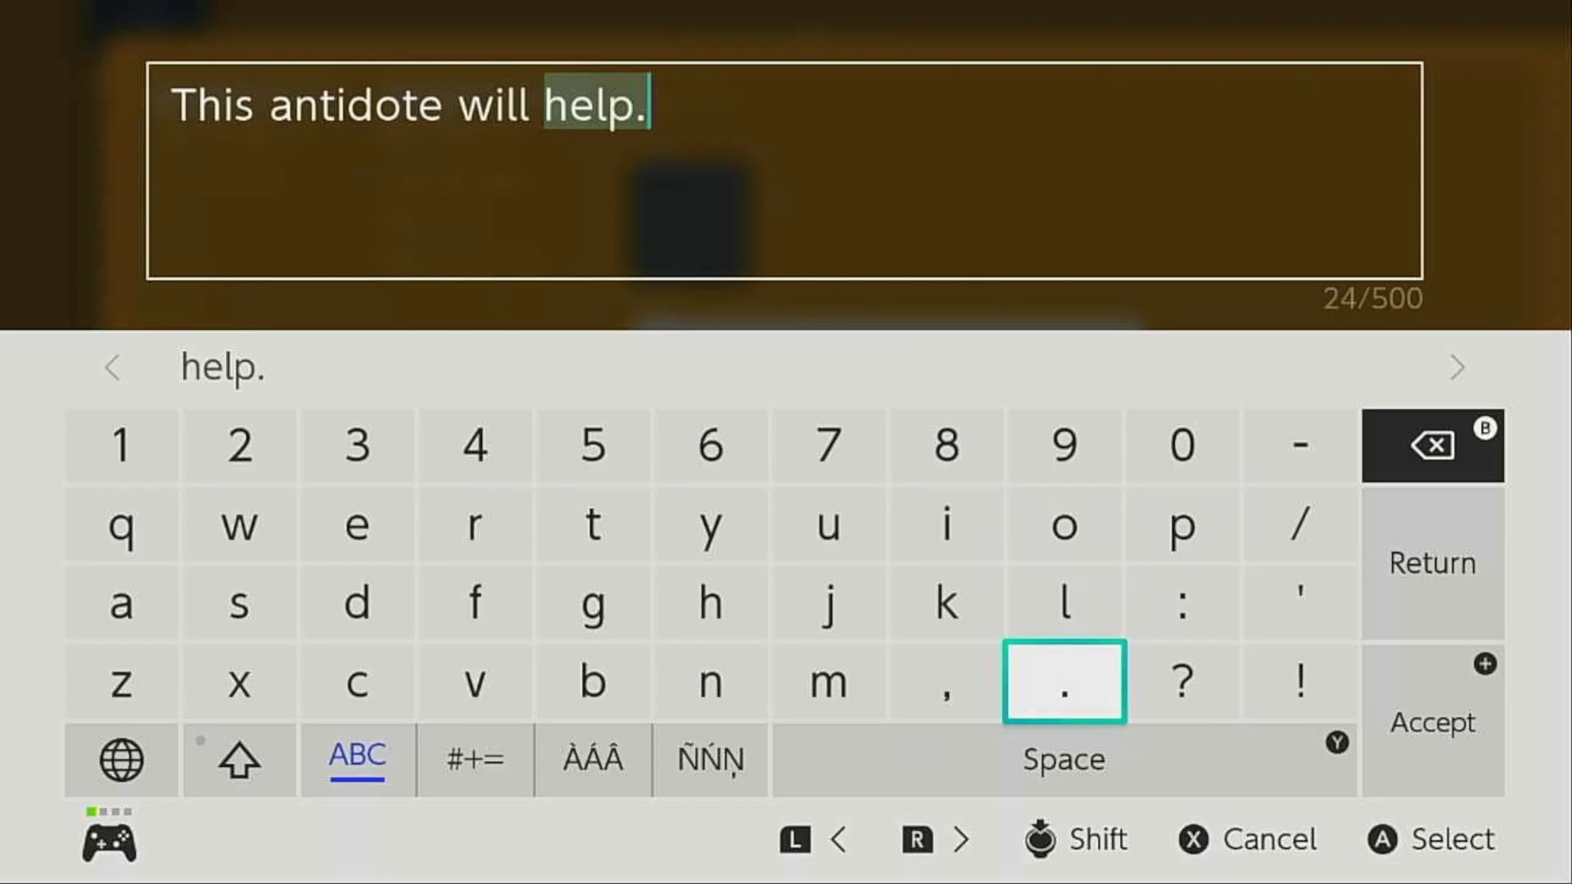
{"action": "key", "text": "Return"}
{"action": "key", "text": "Return"}
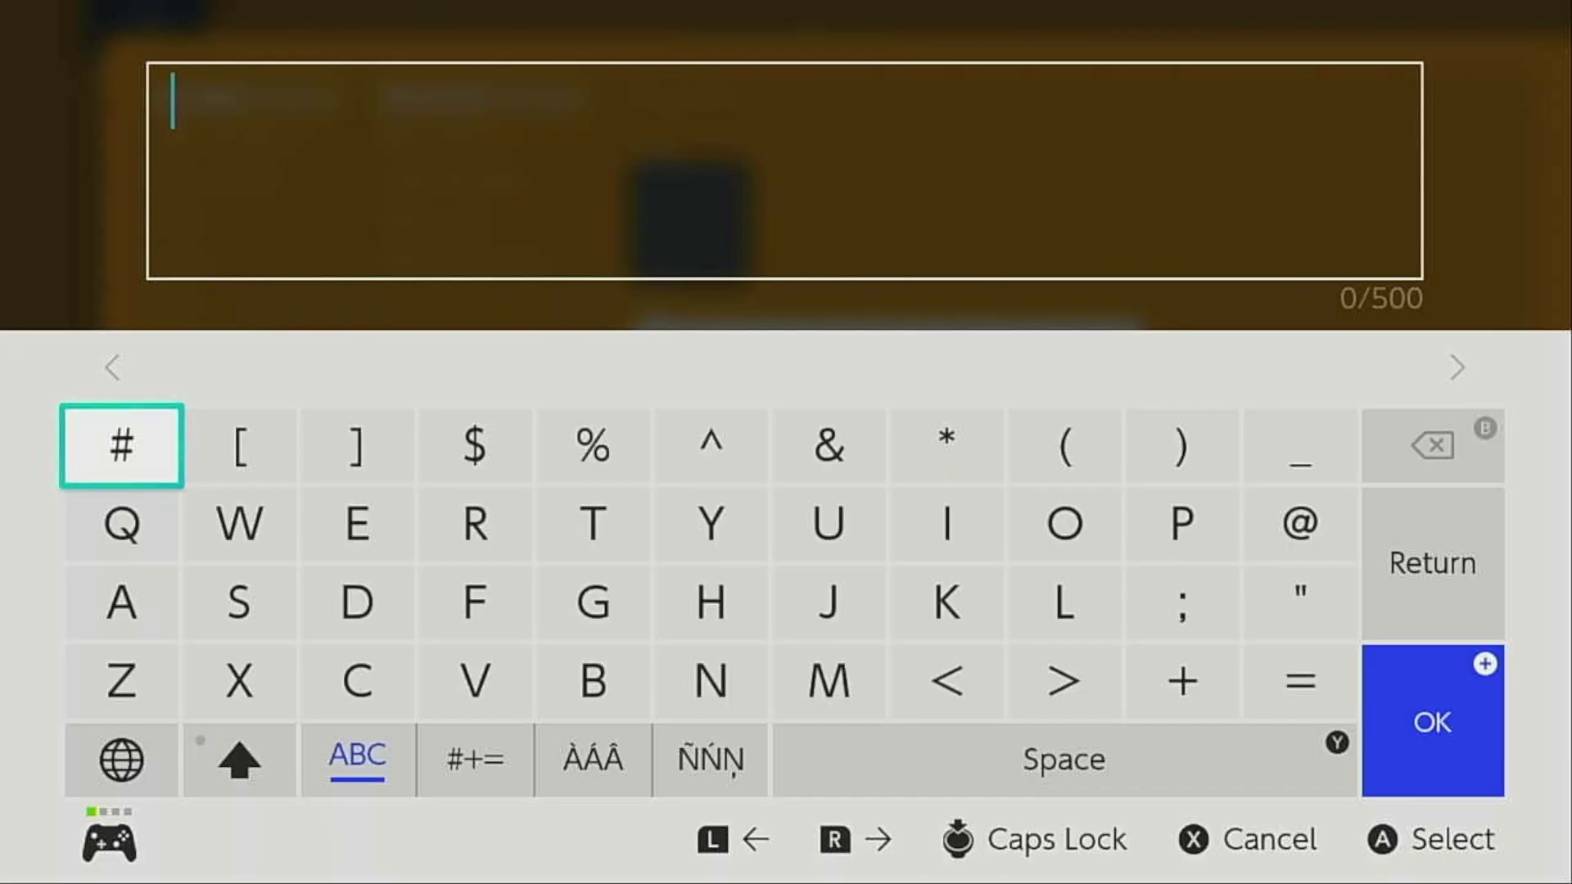
Add the message "Antidote acquired!" with its window in the Middle position
{"action": "key", "text": "Down"}
{"action": "key", "text": "Down"}
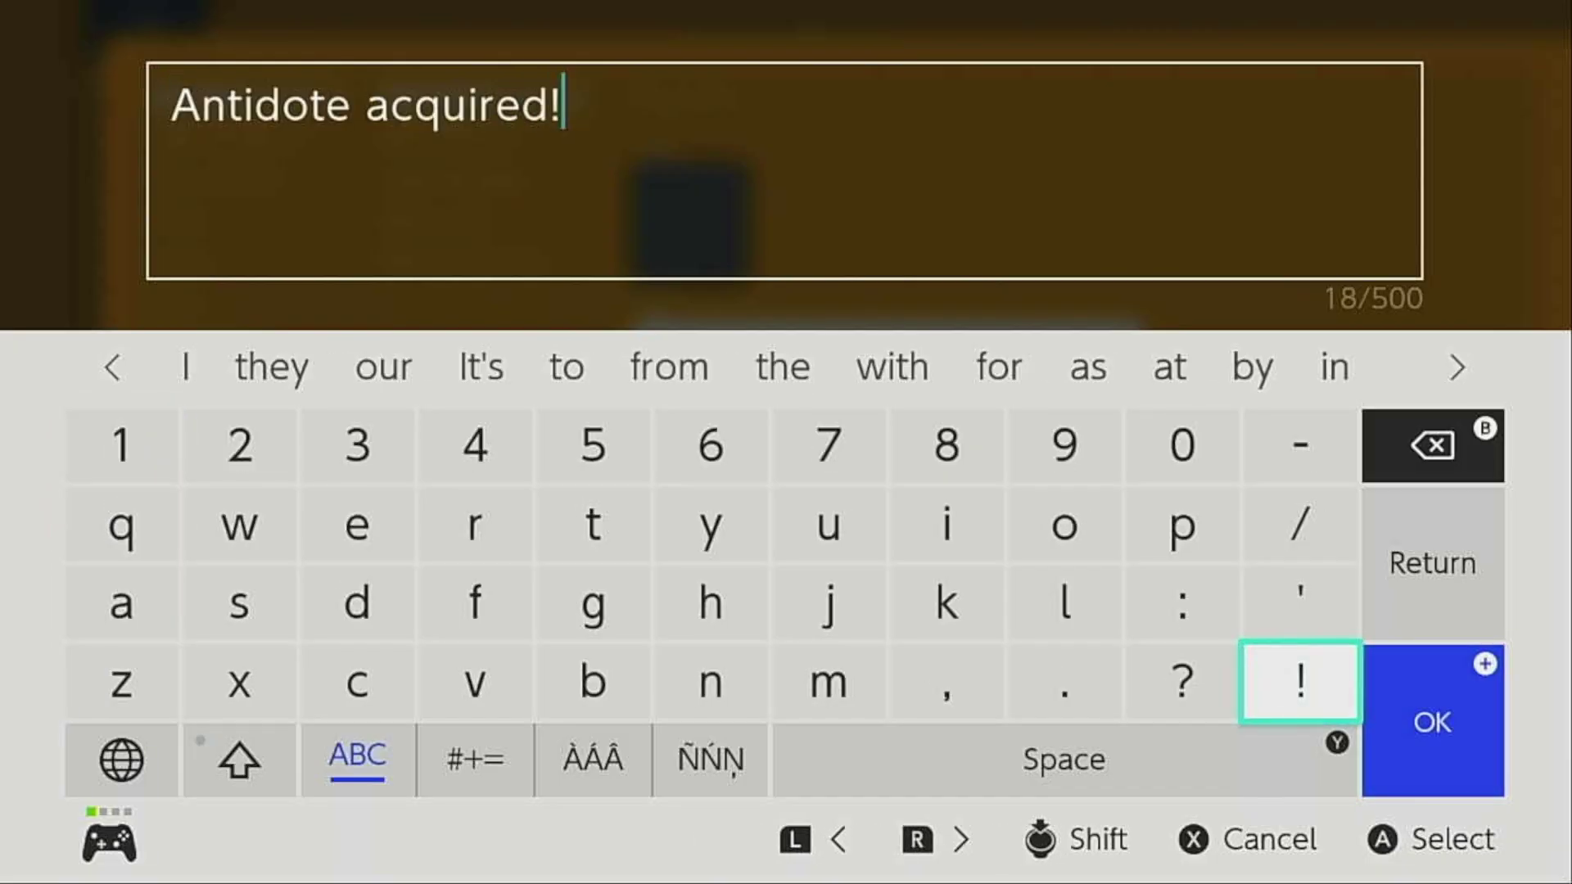
{"action": "key", "text": "Return"}
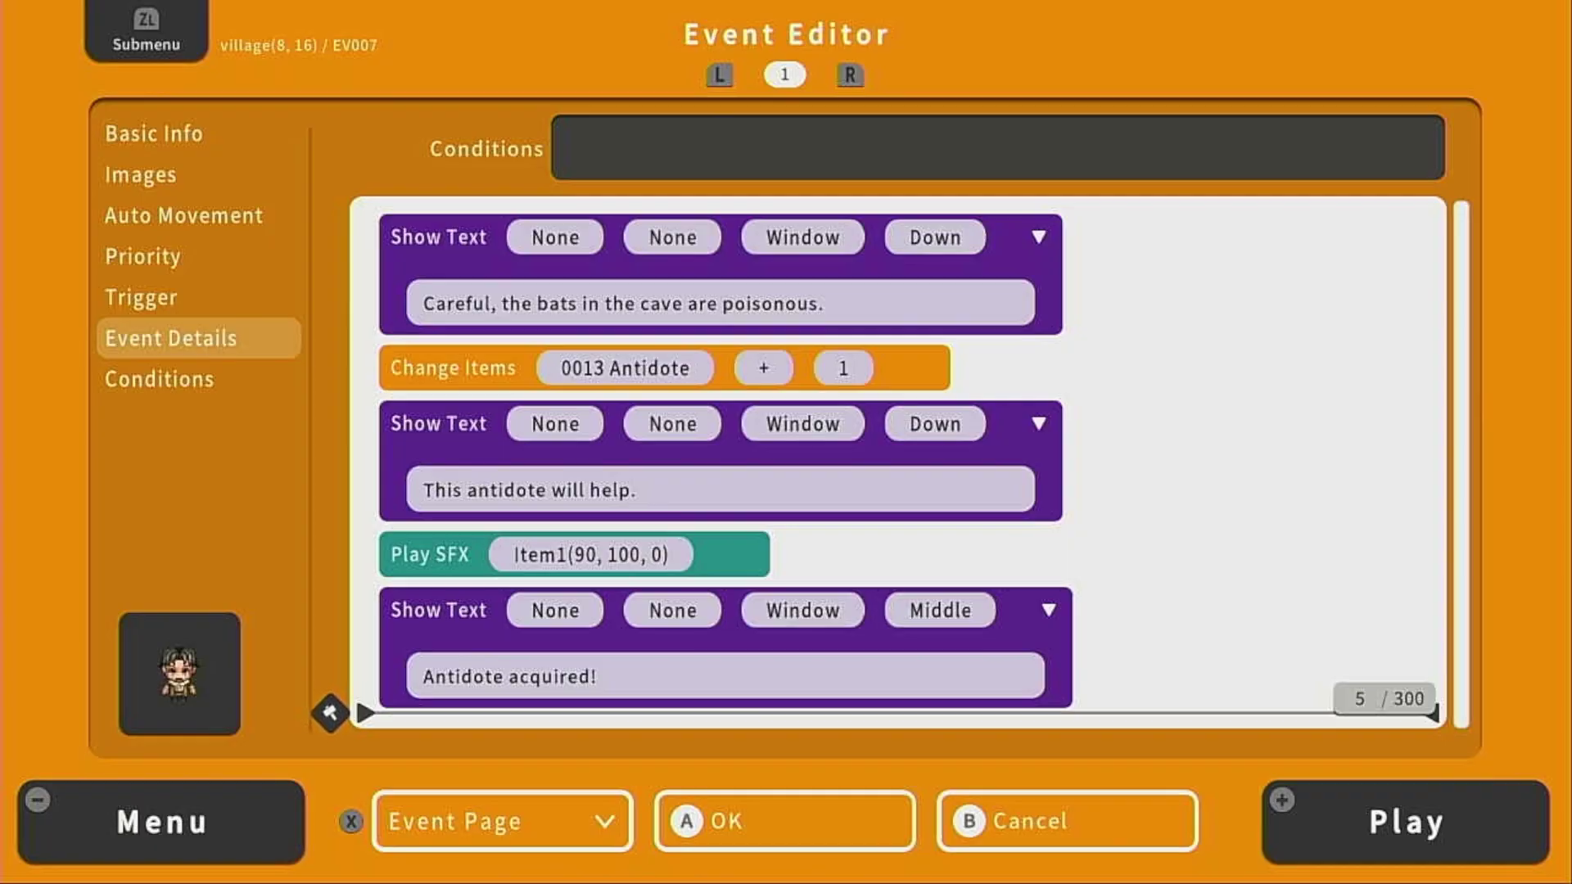
Add a Self Switch Ctrl command that turns self switch A ON
{"action": "key", "text": "Down"}
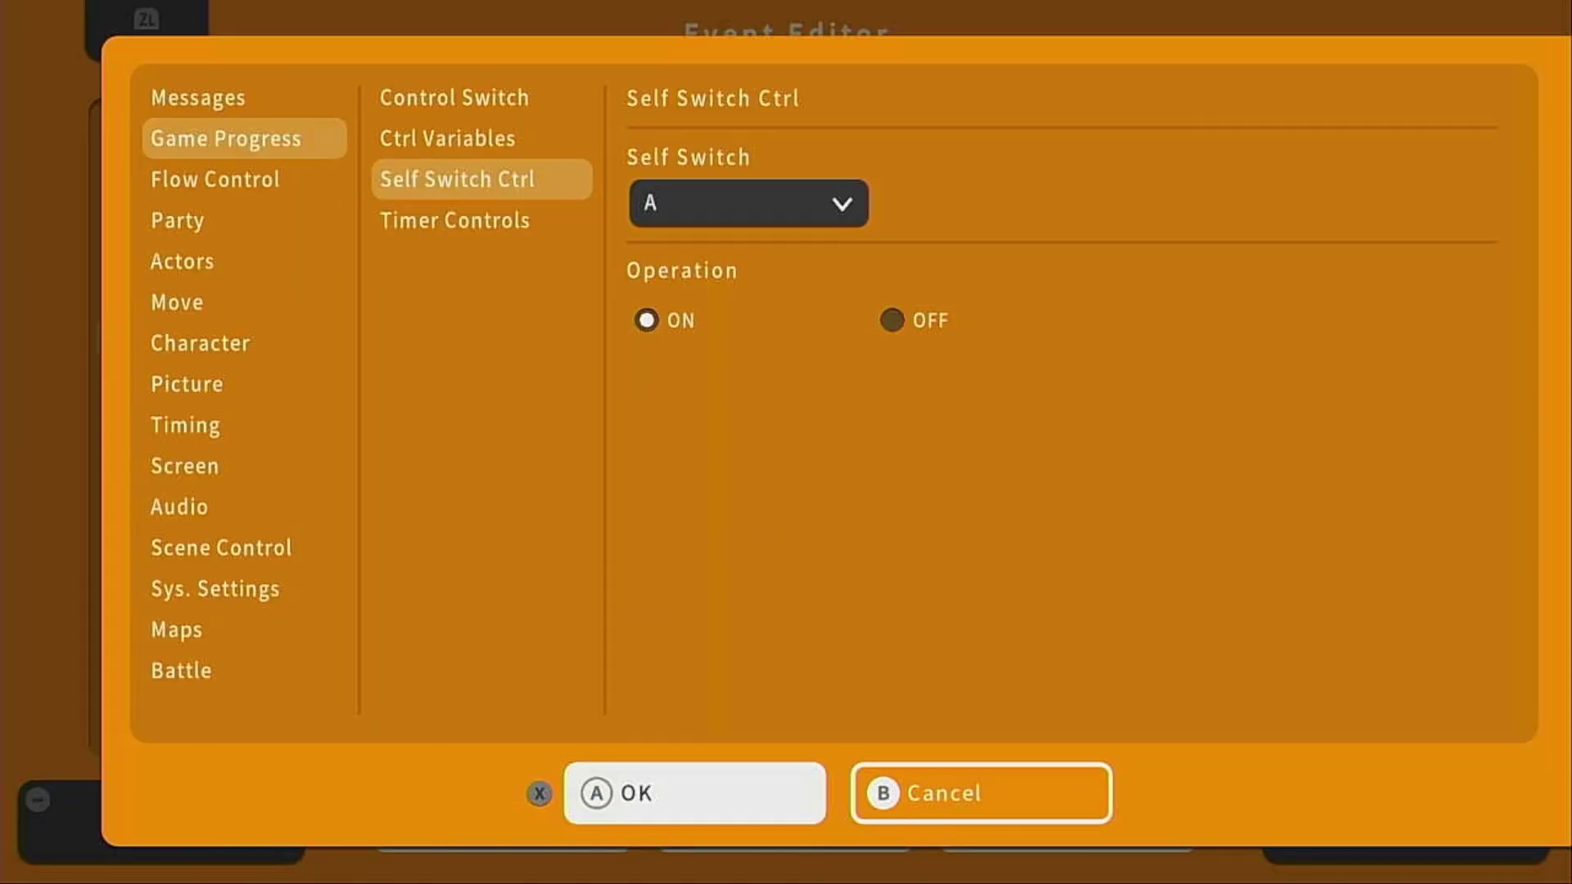
{"action": "key", "text": "Return"}
{"action": "key", "text": "Down"}
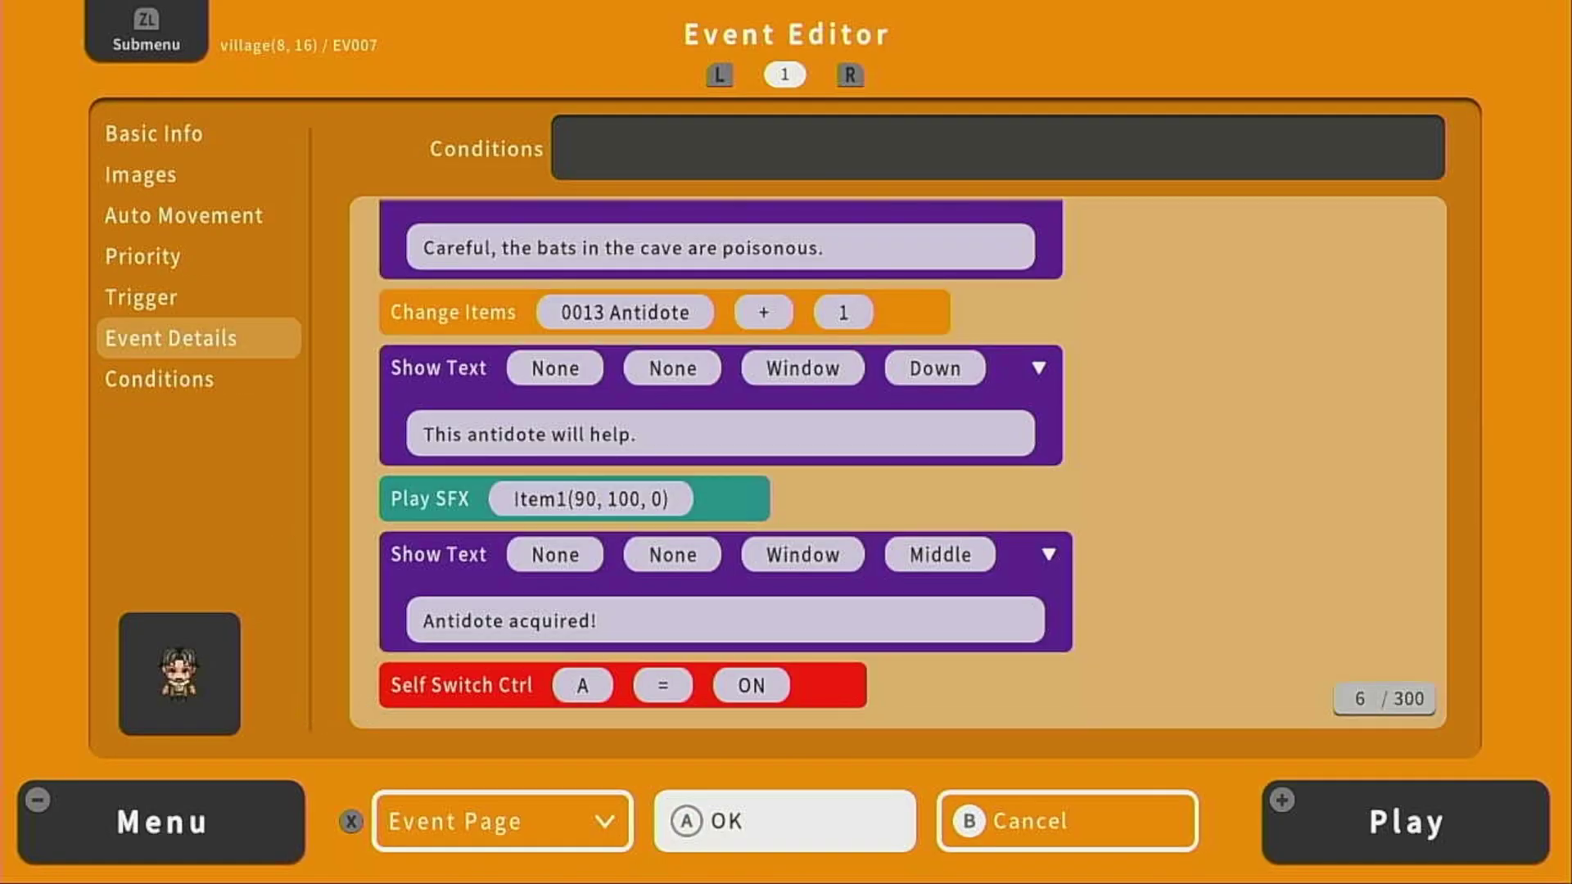
Duplicate the villager's event page as page 2 and make self switch A its condition
{"action": "key", "text": "Left"}
{"action": "key", "text": "Return"}
{"action": "key", "text": "Down"}
{"action": "key", "text": "Down"}
{"action": "key", "text": "Return"}
{"action": "key", "text": "Left"}
{"action": "key", "text": "Down"}
{"action": "key", "text": "Right"}
{"action": "key", "text": "Down"}
{"action": "key", "text": "Down"}
{"action": "key", "text": "Down"}
{"action": "key", "text": "Return"}
{"action": "key", "text": "Left"}
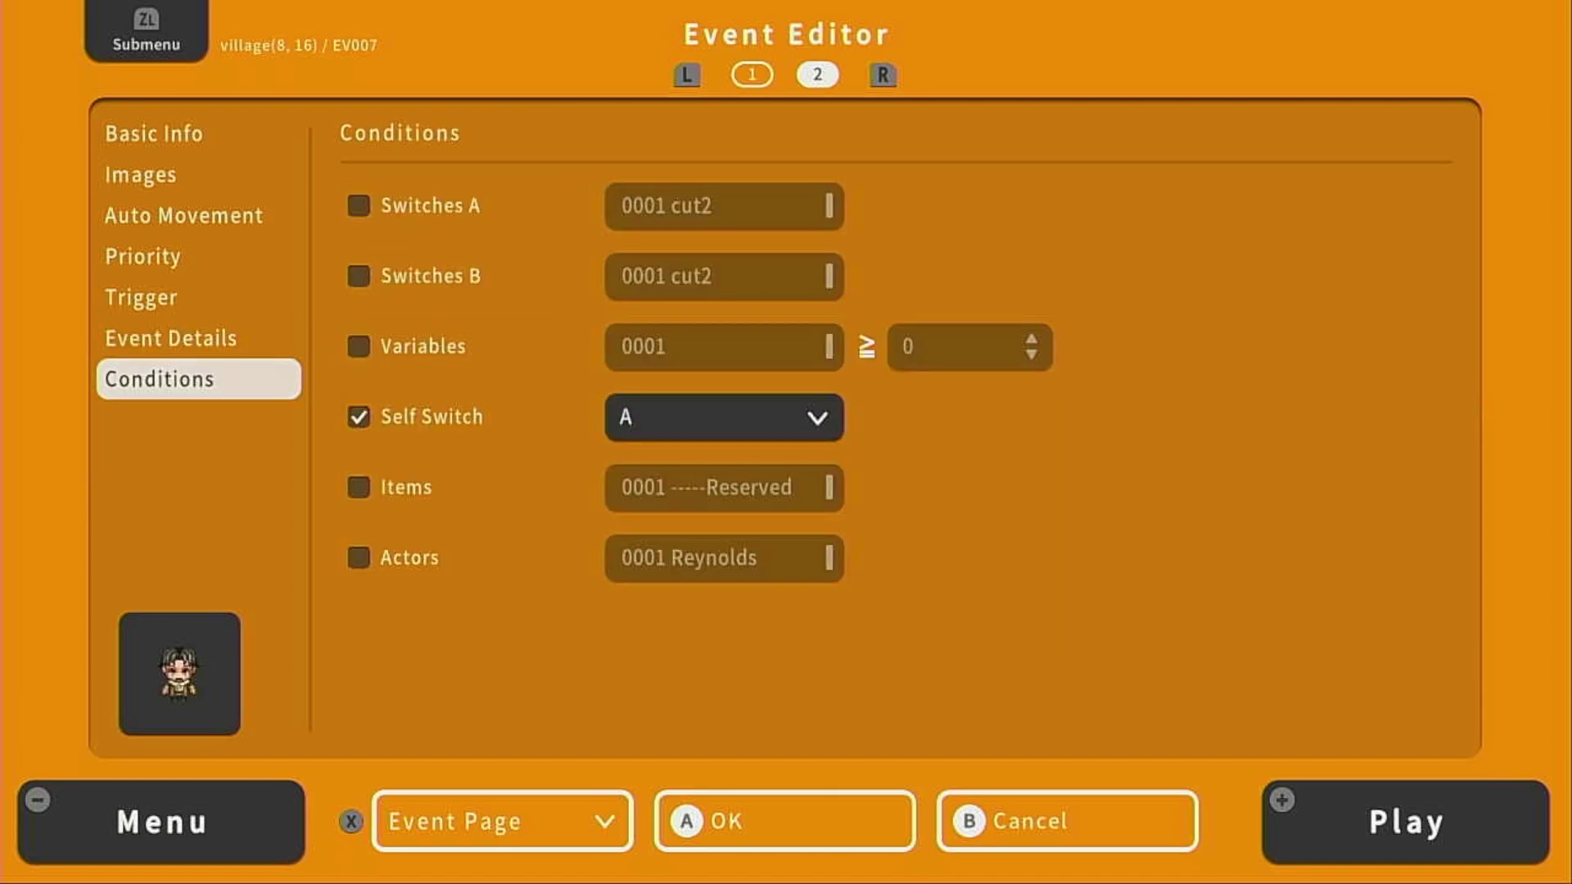
Delete every page 2 command after the poisonous bats message and save the villager event
{"action": "key", "text": "Up"}
{"action": "key", "text": "Right"}
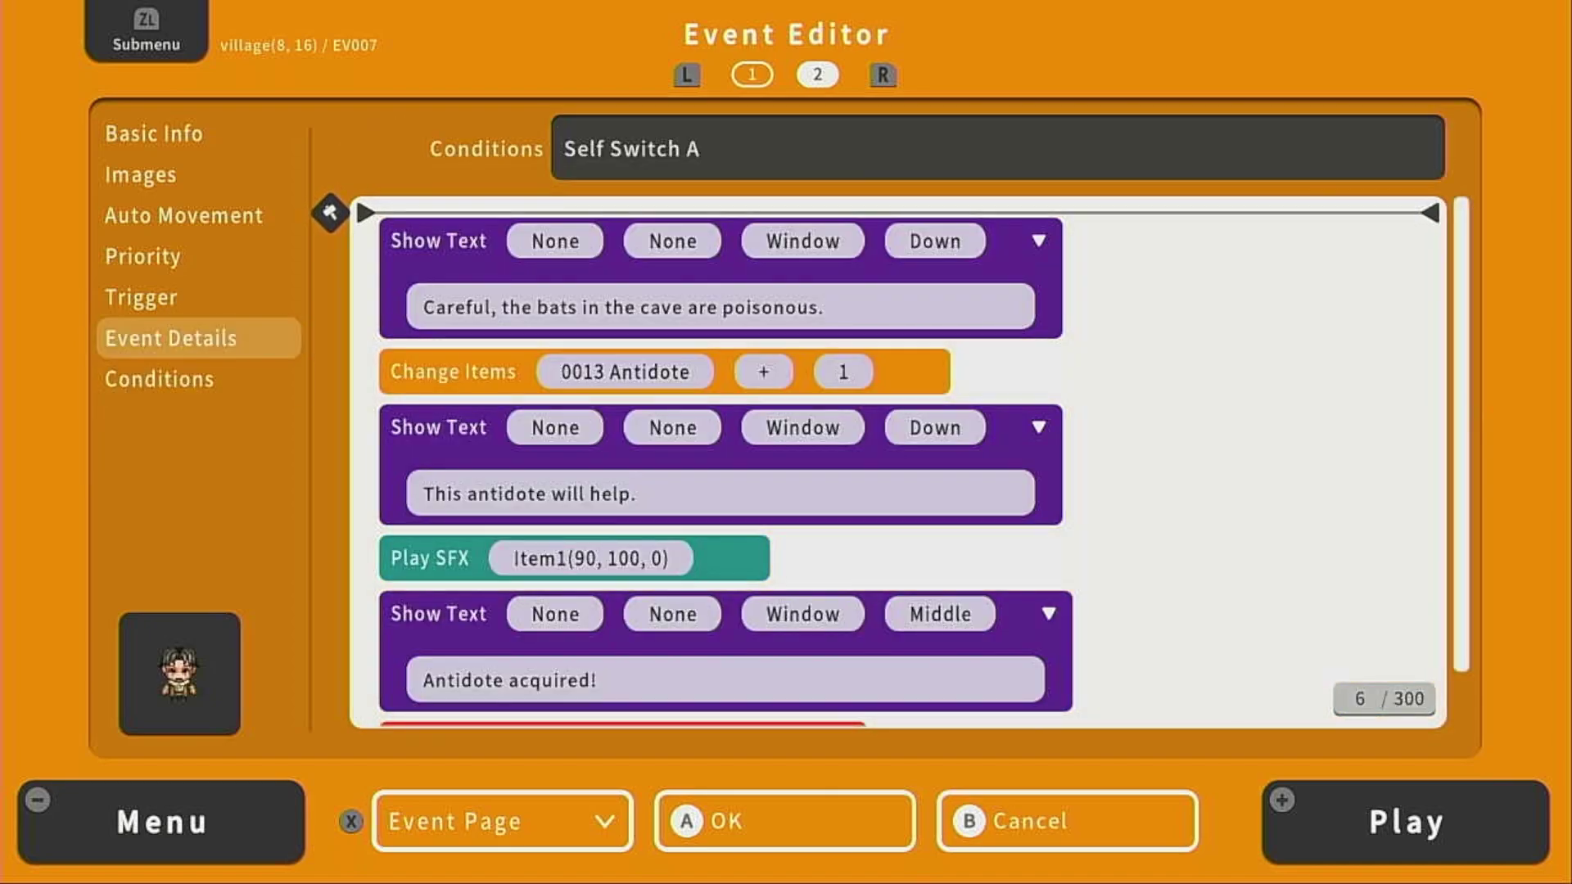
{"action": "key", "text": "Down"}
{"action": "key", "text": "z"}
{"action": "key", "text": "b"}
{"action": "key", "text": "Return"}
{"action": "key", "text": "z"}
{"action": "key", "text": "b"}
{"action": "key", "text": "Delete"}
{"action": "key", "text": "Return"}
{"action": "key", "text": "z"}
{"action": "key", "text": "b"}
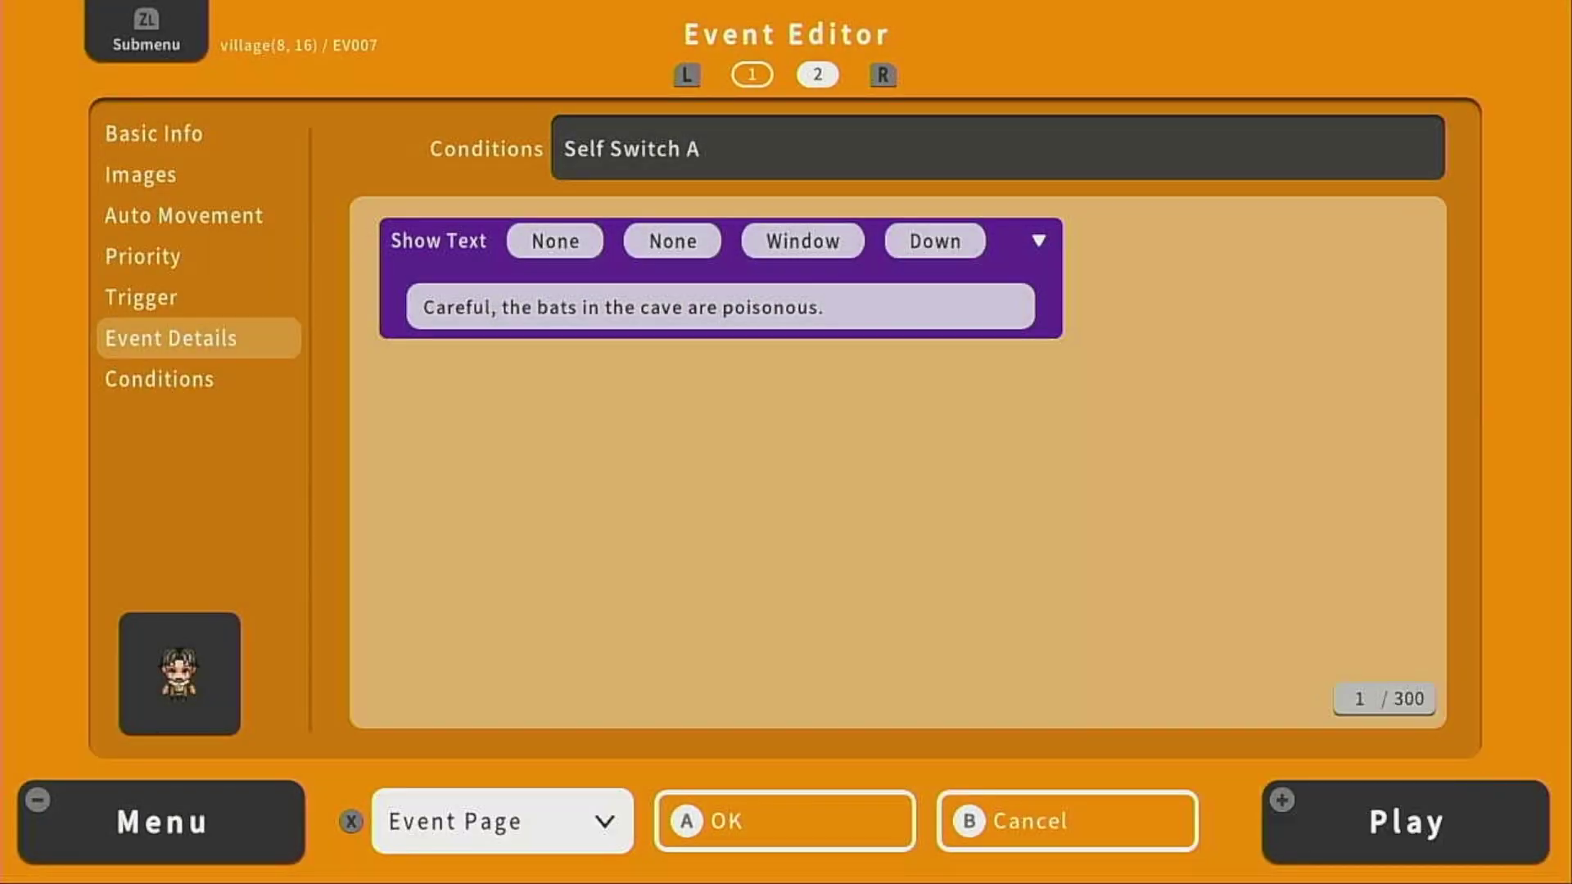
{"action": "key", "text": "Return"}
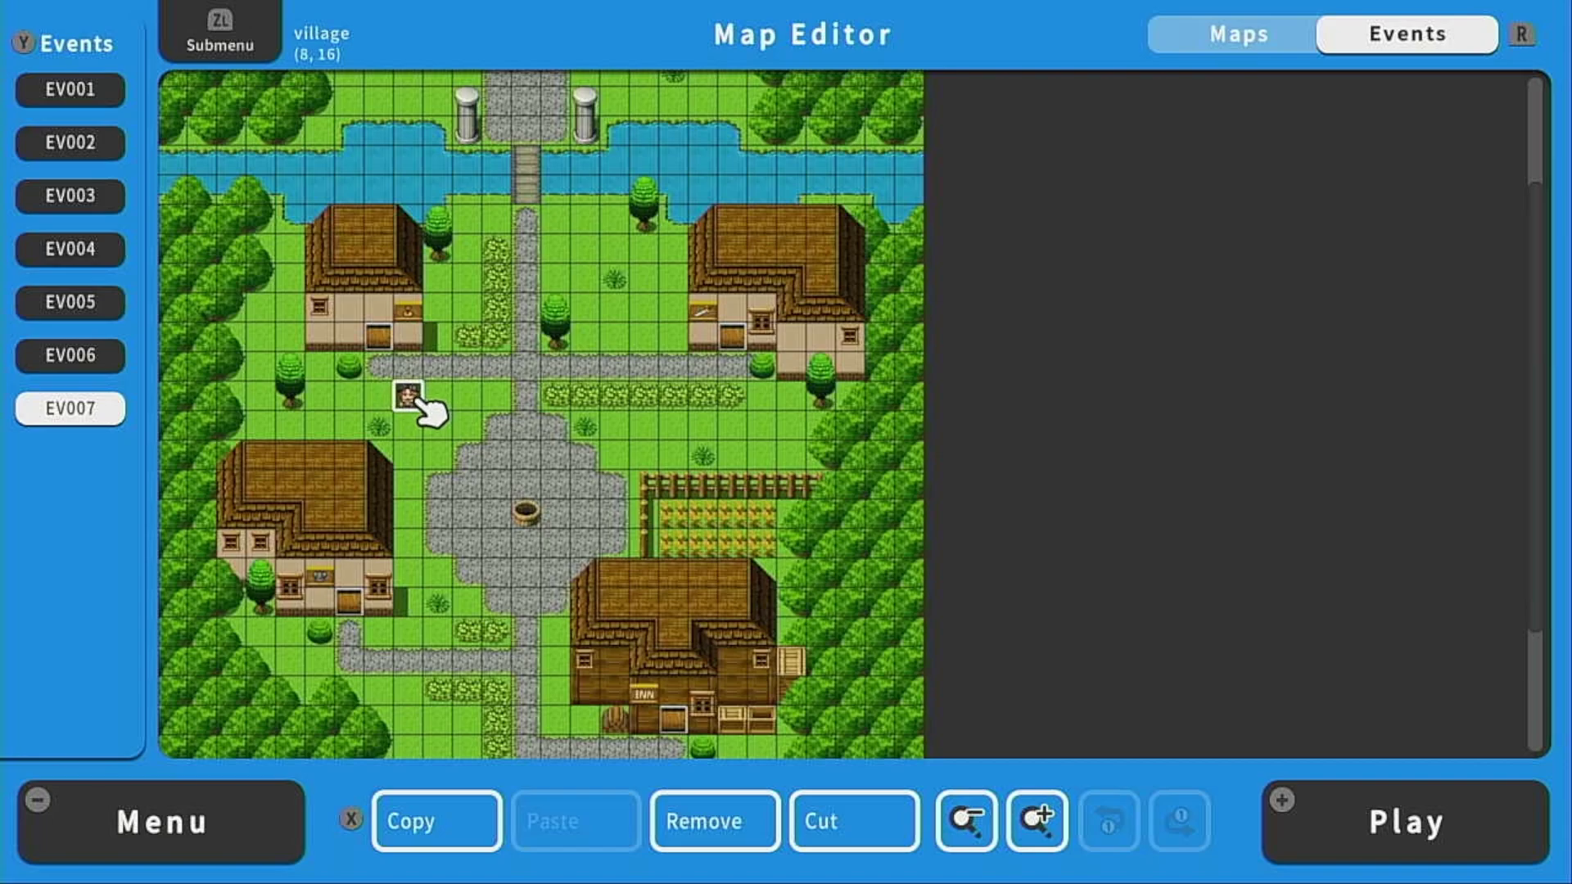
Add a Shop Processing command to the event details of the northwest village house's door event
{"action": "key", "text": "Up"}
{"action": "key", "text": "Up"}
{"action": "left_click", "coordinate": [389, 344]}
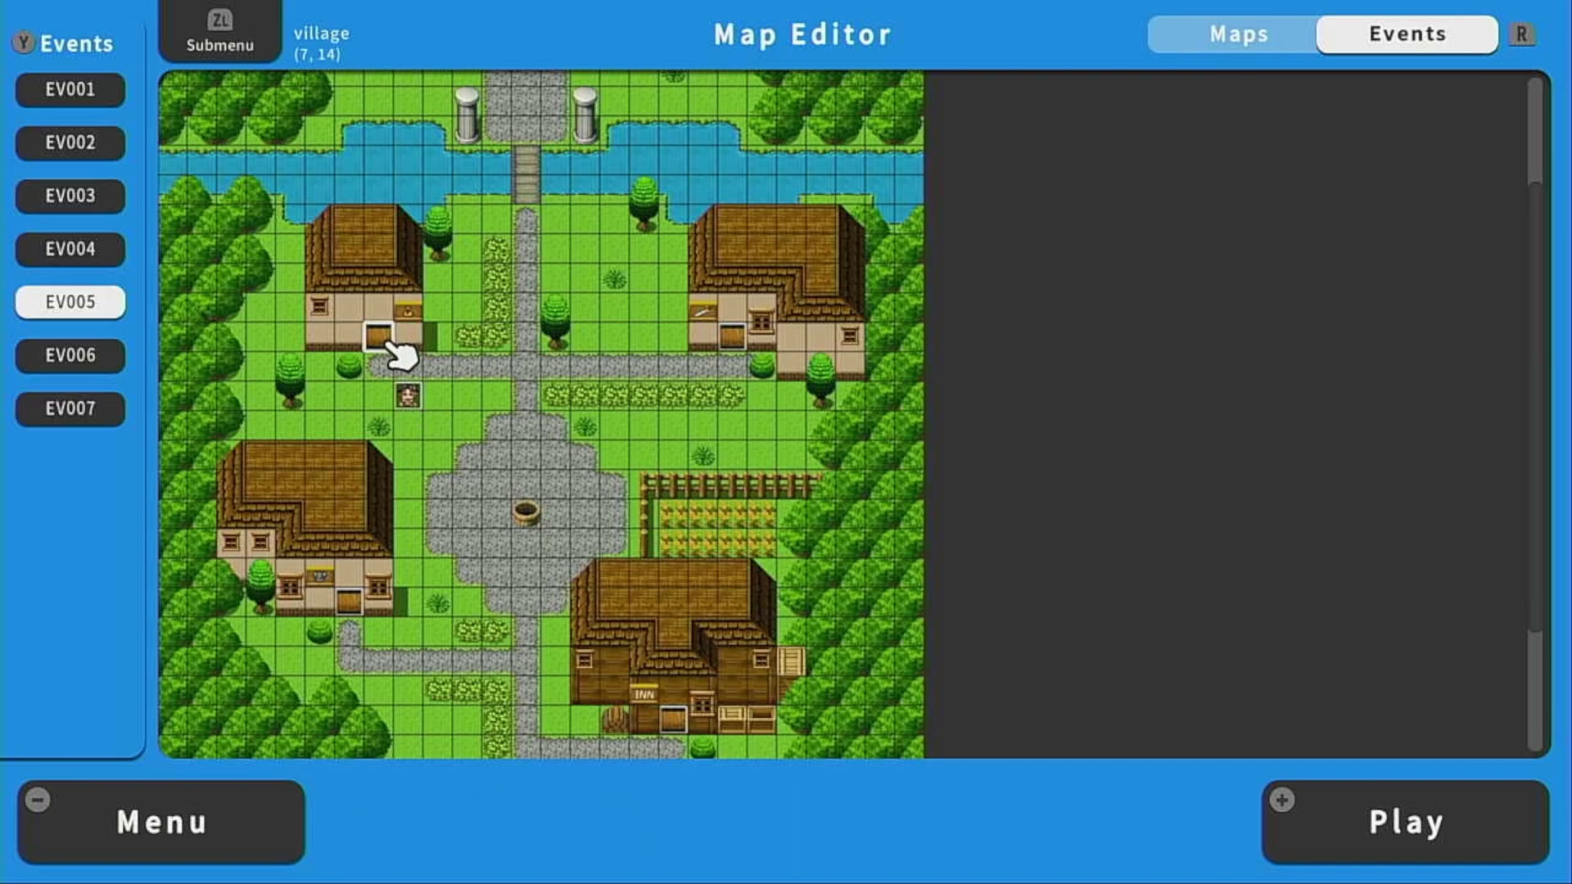
{"action": "key", "text": "Return"}
{"action": "key", "text": "Down"}
{"action": "key", "text": "Down"}
{"action": "key", "text": "Down"}
{"action": "key", "text": "Down"}
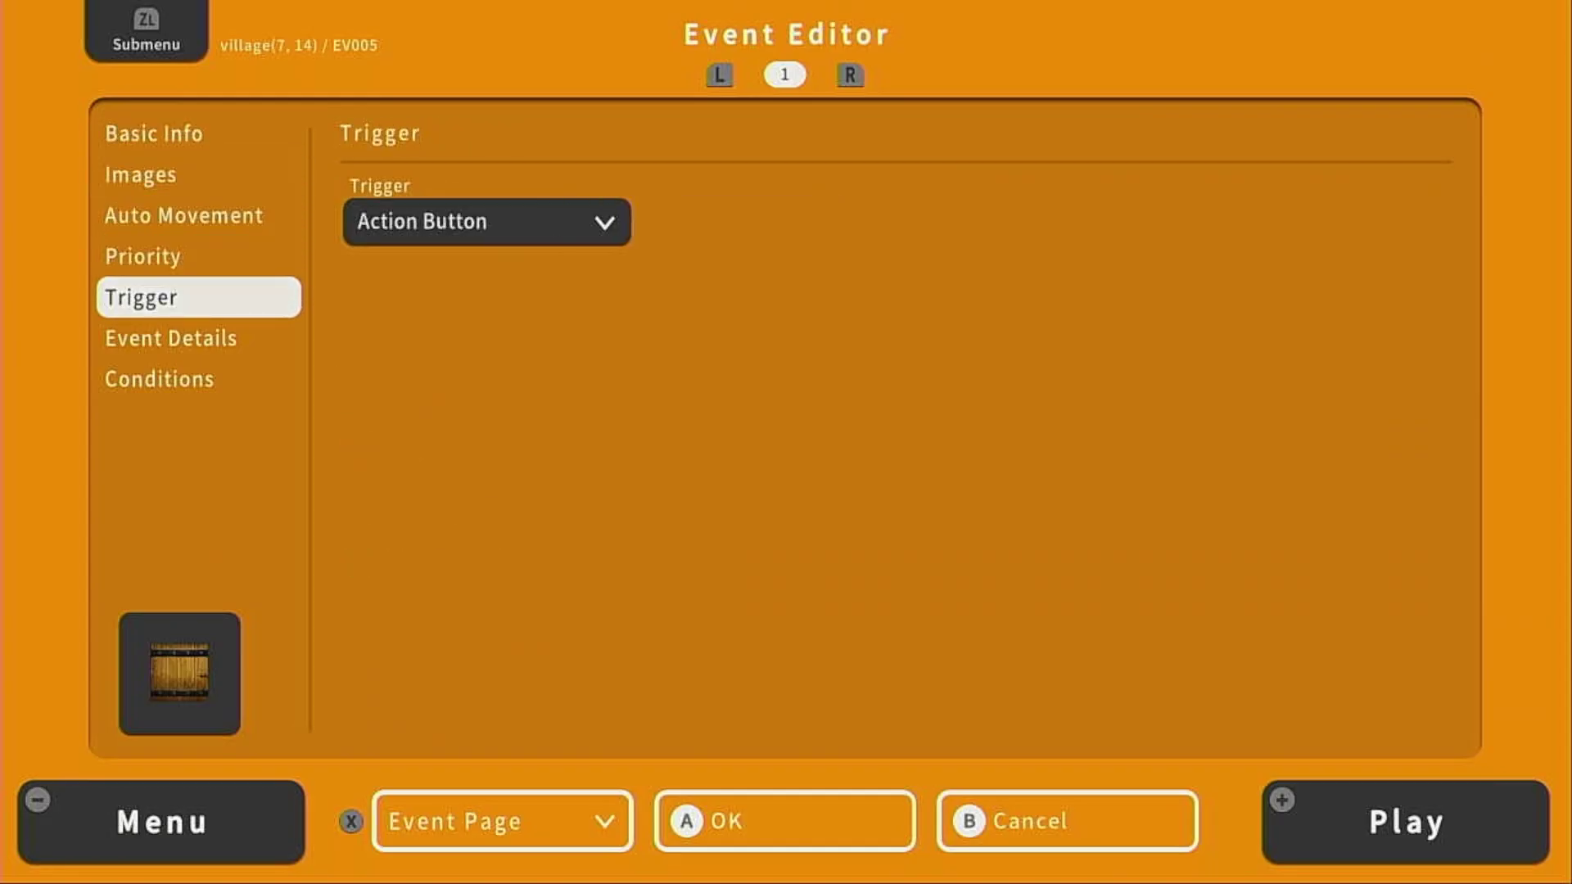
{"action": "key", "text": "Down"}
{"action": "key", "text": "Right"}
{"action": "key", "text": "Down"}
{"action": "key", "text": "Down"}
{"action": "key", "text": "Return"}
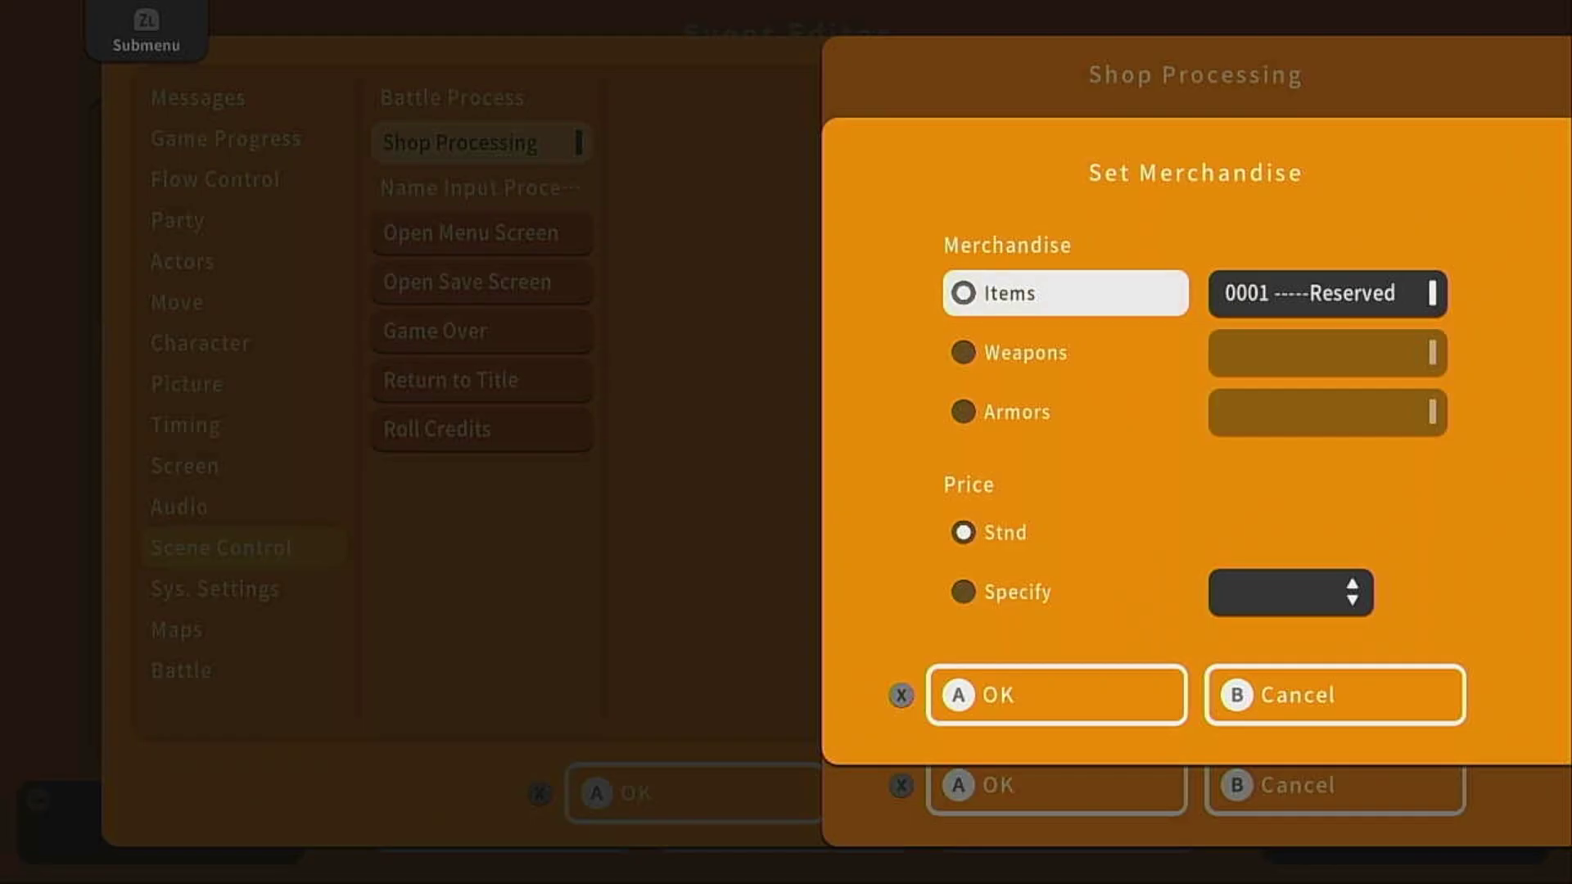
Choose a recovery item from the 0001 - 0020 group as the shop's merchandise at the standard price
{"action": "key", "text": "Right"}
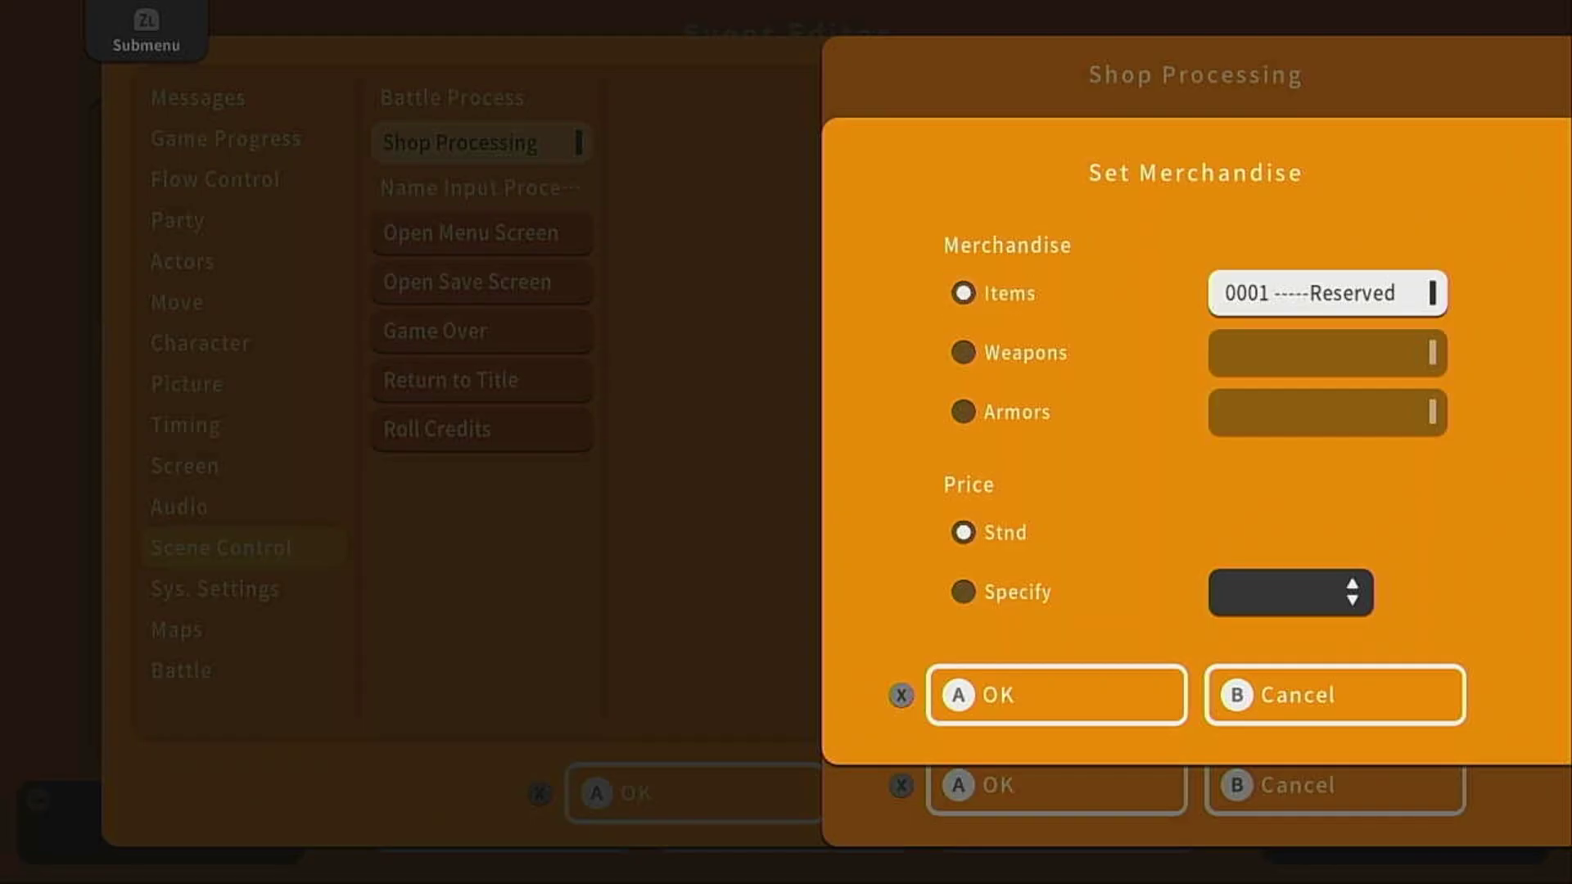
{"action": "key", "text": "Return"}
{"action": "key", "text": "Down"}
{"action": "key", "text": "Down"}
{"action": "key", "text": "Down"}
{"action": "key", "text": "Down"}
{"action": "key", "text": "Down"}
{"action": "key", "text": "Down"}
{"action": "key", "text": "Down"}
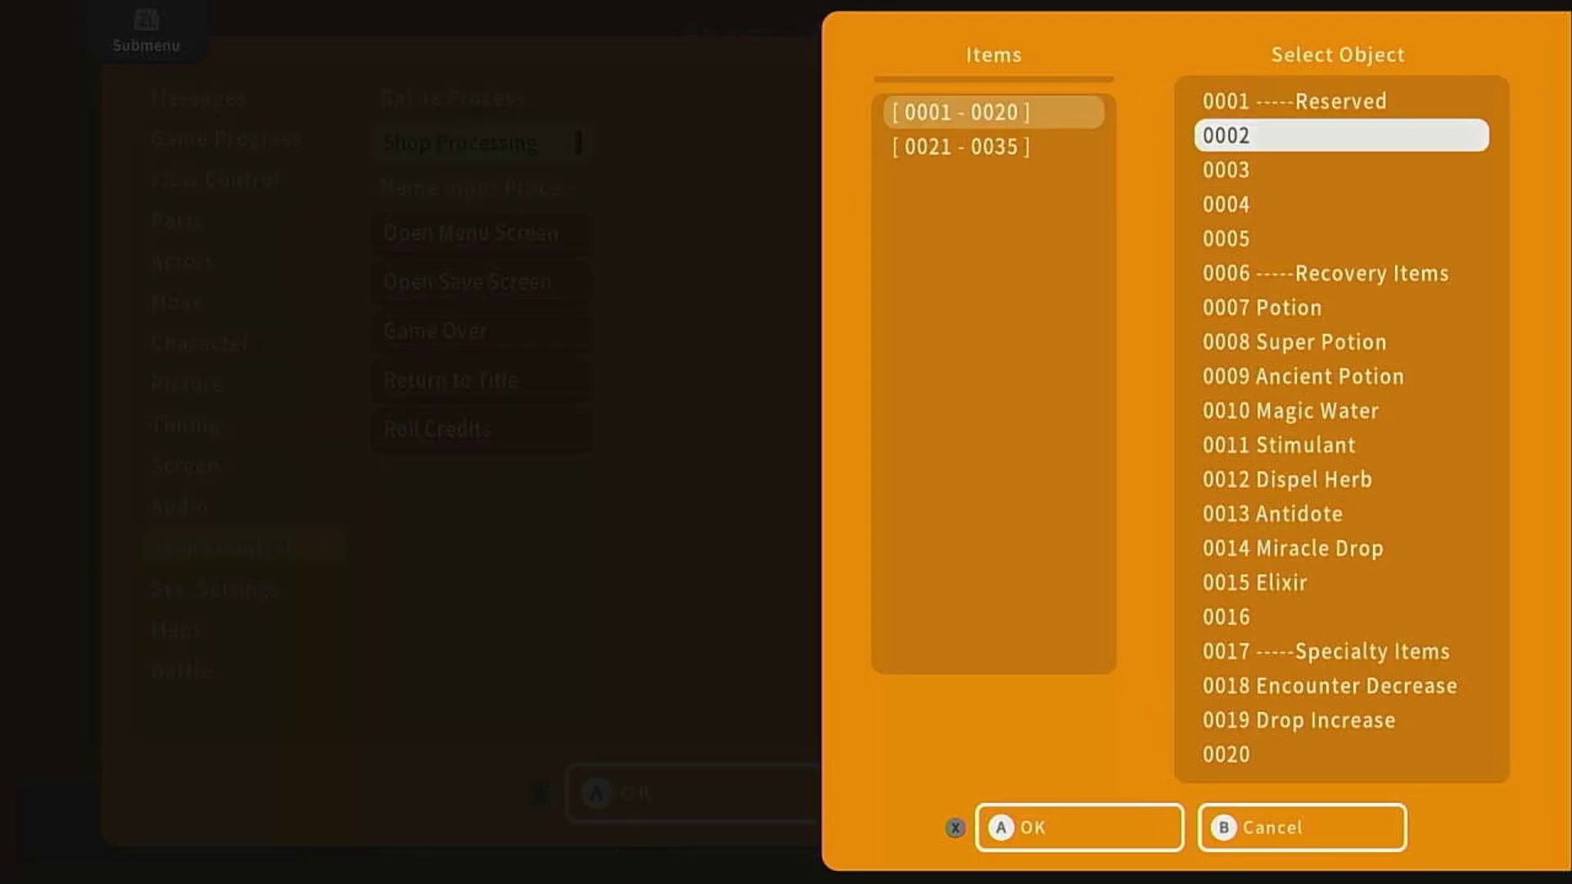
{"action": "key", "text": "Escape"}
{"action": "key", "text": "Return"}
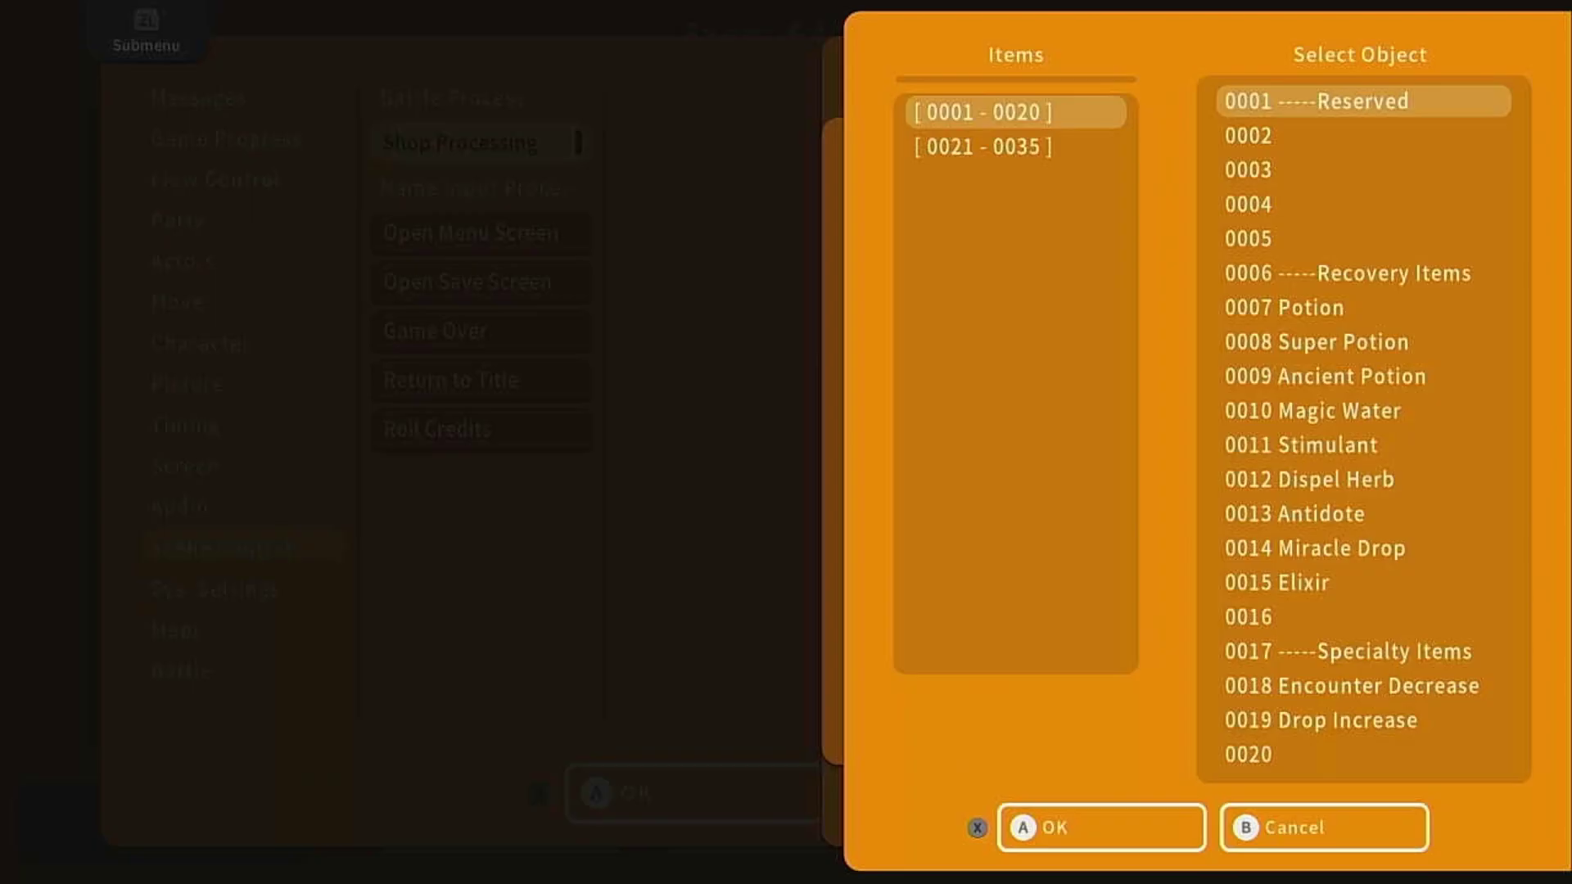
{"action": "key", "text": "Down"}
{"action": "key", "text": "Down"}
{"action": "key", "text": "Down"}
{"action": "key", "text": "Down"}
{"action": "key", "text": "Down"}
{"action": "key", "text": "Down"}
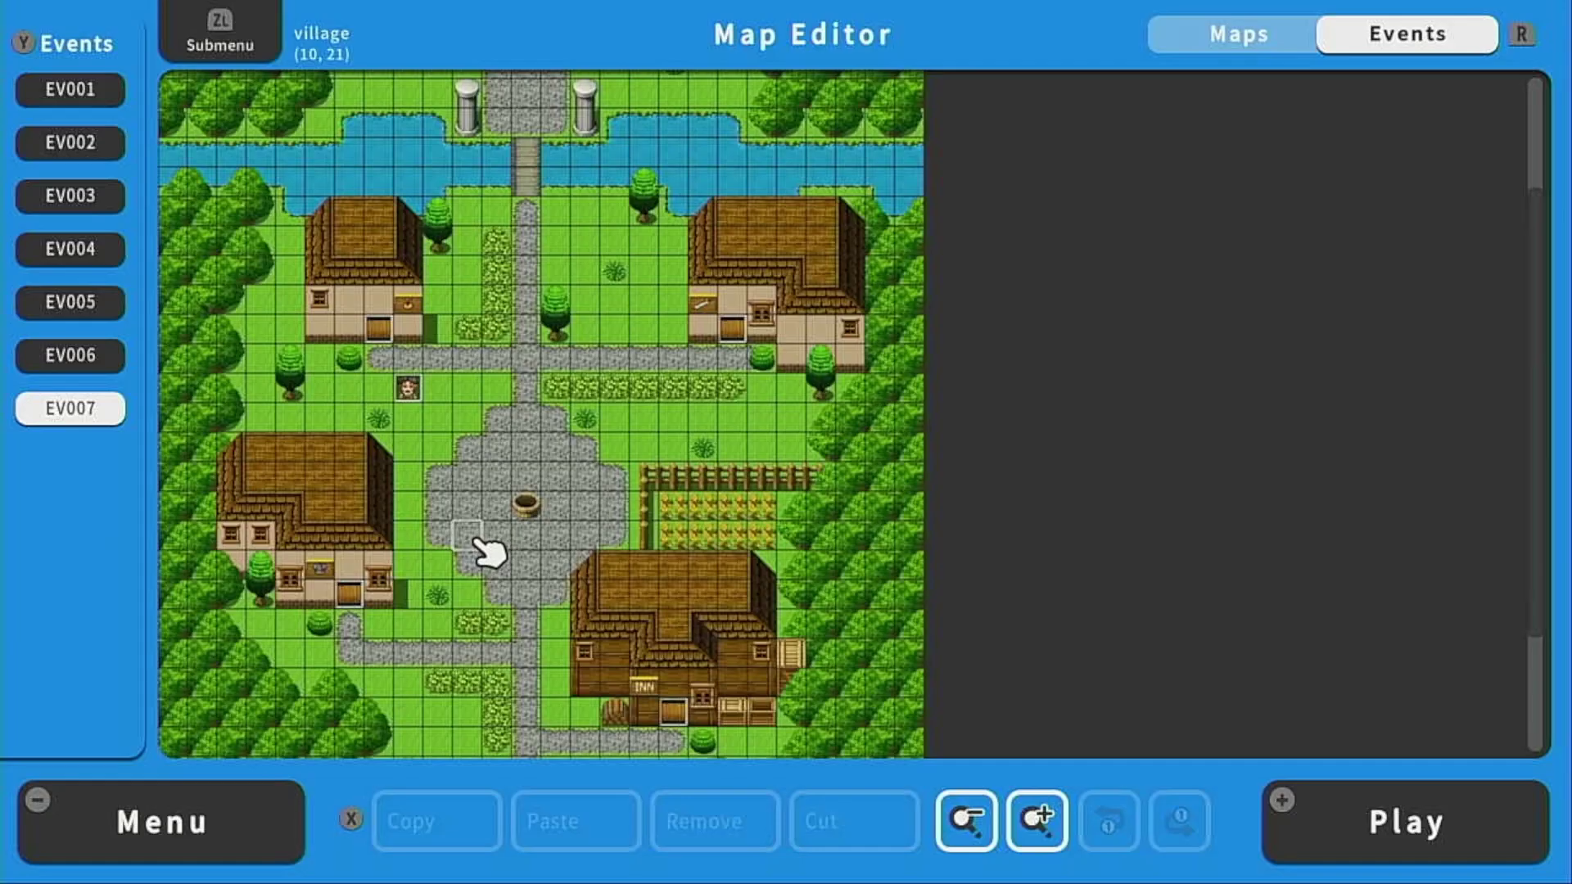
Create a new event on the grass south of the inn, at village map position (14, 30)
{"action": "key", "text": "Right"}
{"action": "key", "text": "Down"}
{"action": "key", "text": "Right"}
{"action": "key", "text": "Right"}
{"action": "key", "text": "Down"}
{"action": "key", "text": "Down"}
{"action": "key", "text": "Down"}
{"action": "key", "text": "Down"}
{"action": "key", "text": "Down"}
{"action": "key", "text": "Down"}
{"action": "key", "text": "Right"}
{"action": "key", "text": "Down"}
{"action": "key", "text": "Down"}
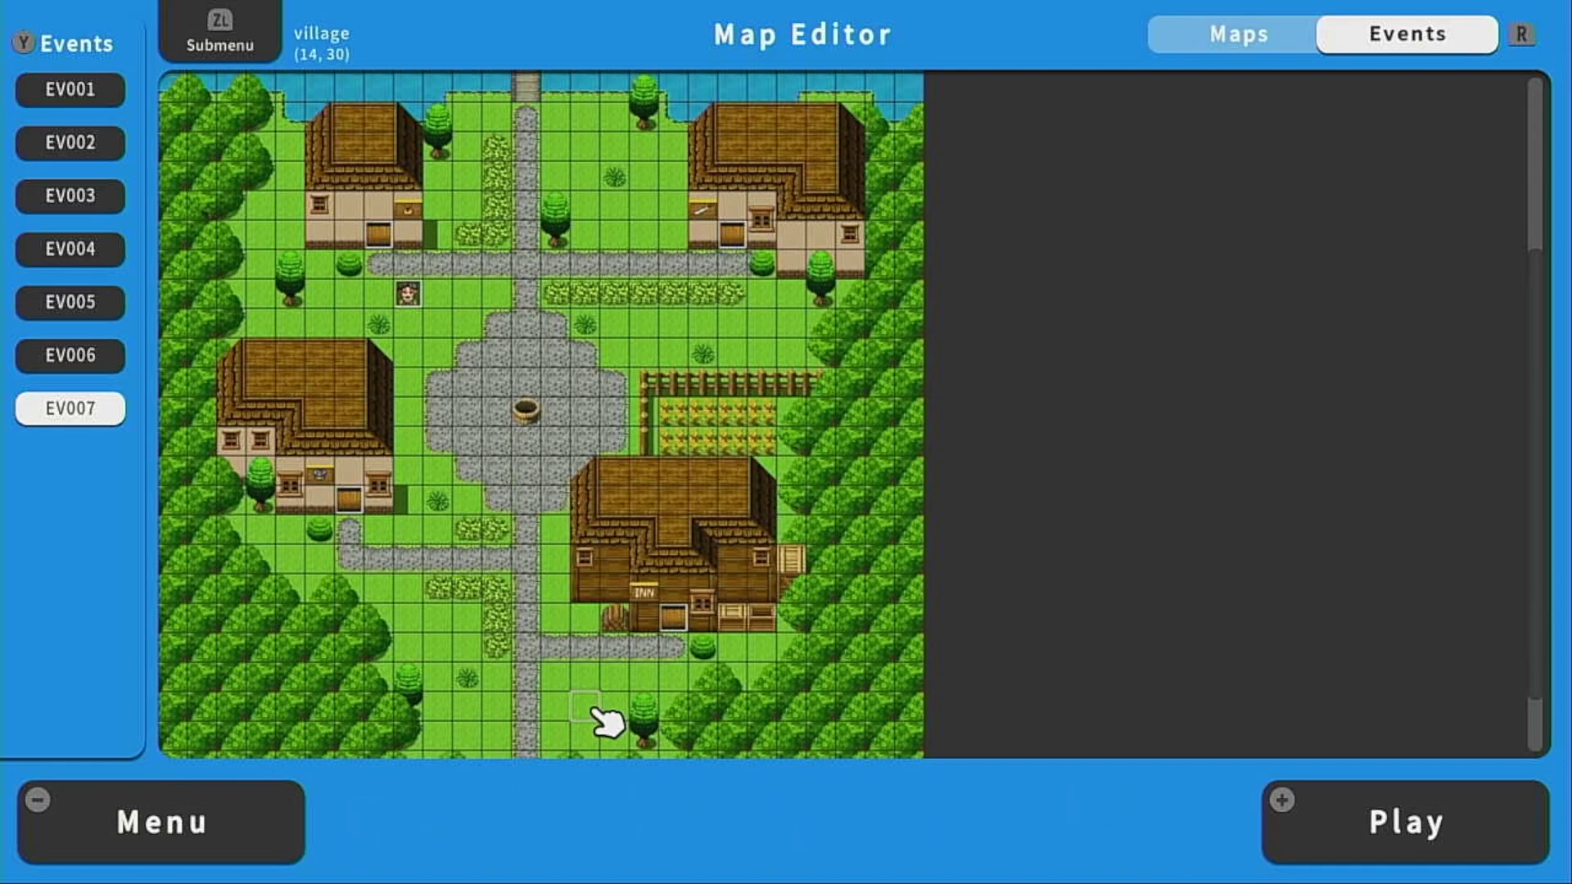
{"action": "key", "text": "Return"}
Give the new villager event a Show Text message reading "Did you know that Cave Bats take extra damage from Light attacks?"
{"action": "key", "text": "Down"}
{"action": "key", "text": "Down"}
{"action": "key", "text": "Down"}
{"action": "key", "text": "Down"}
{"action": "key", "text": "Right"}
{"action": "key", "text": "Return"}
{"action": "key", "text": "Return"}
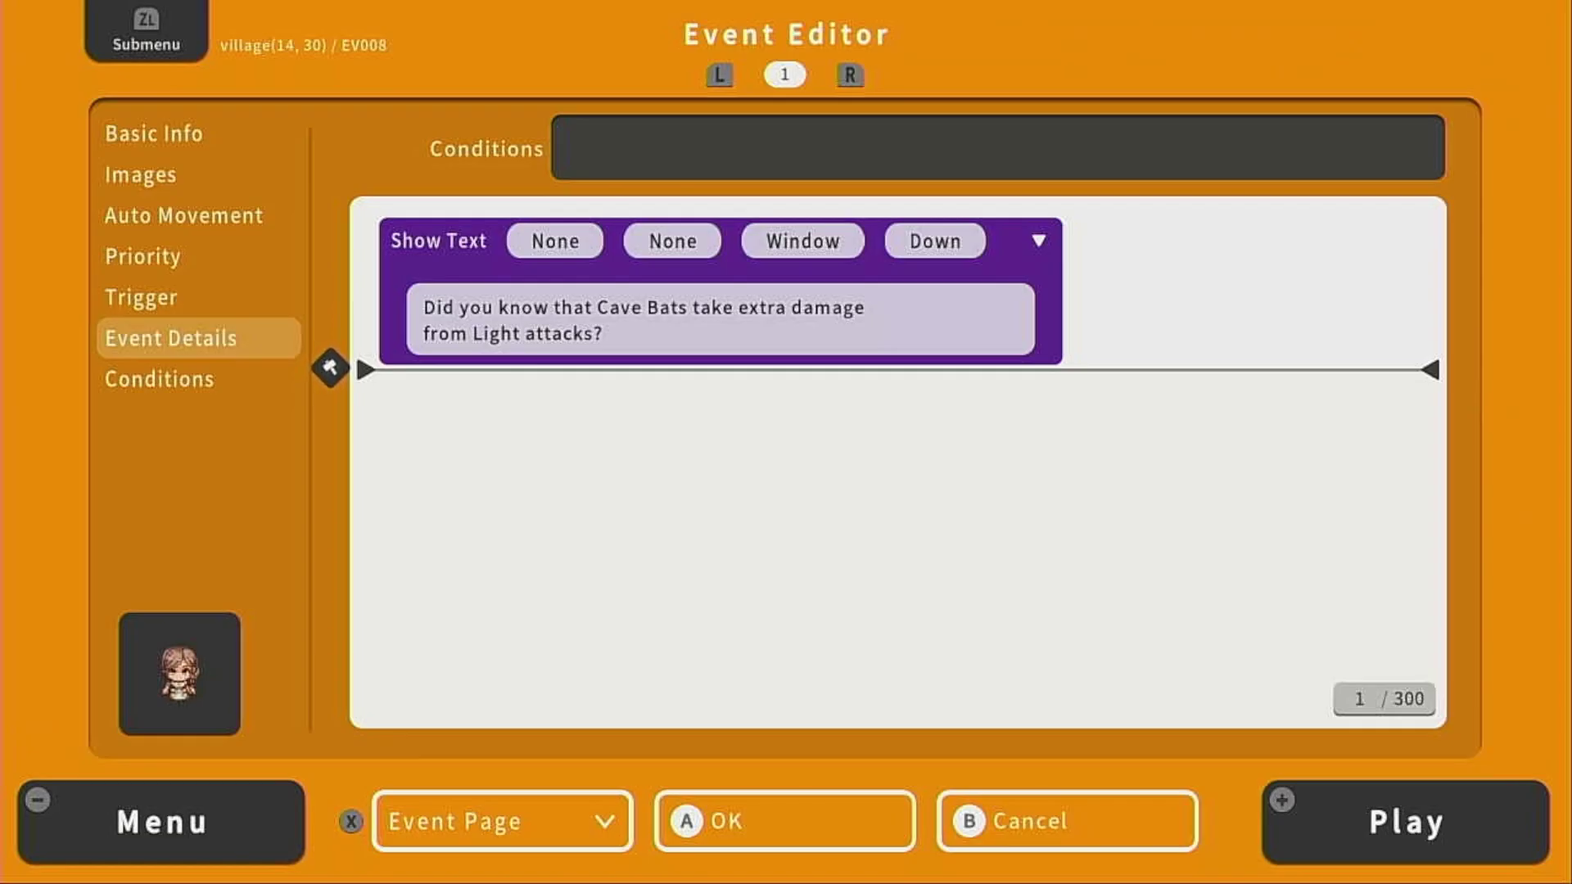
{"action": "key", "text": "Return"}
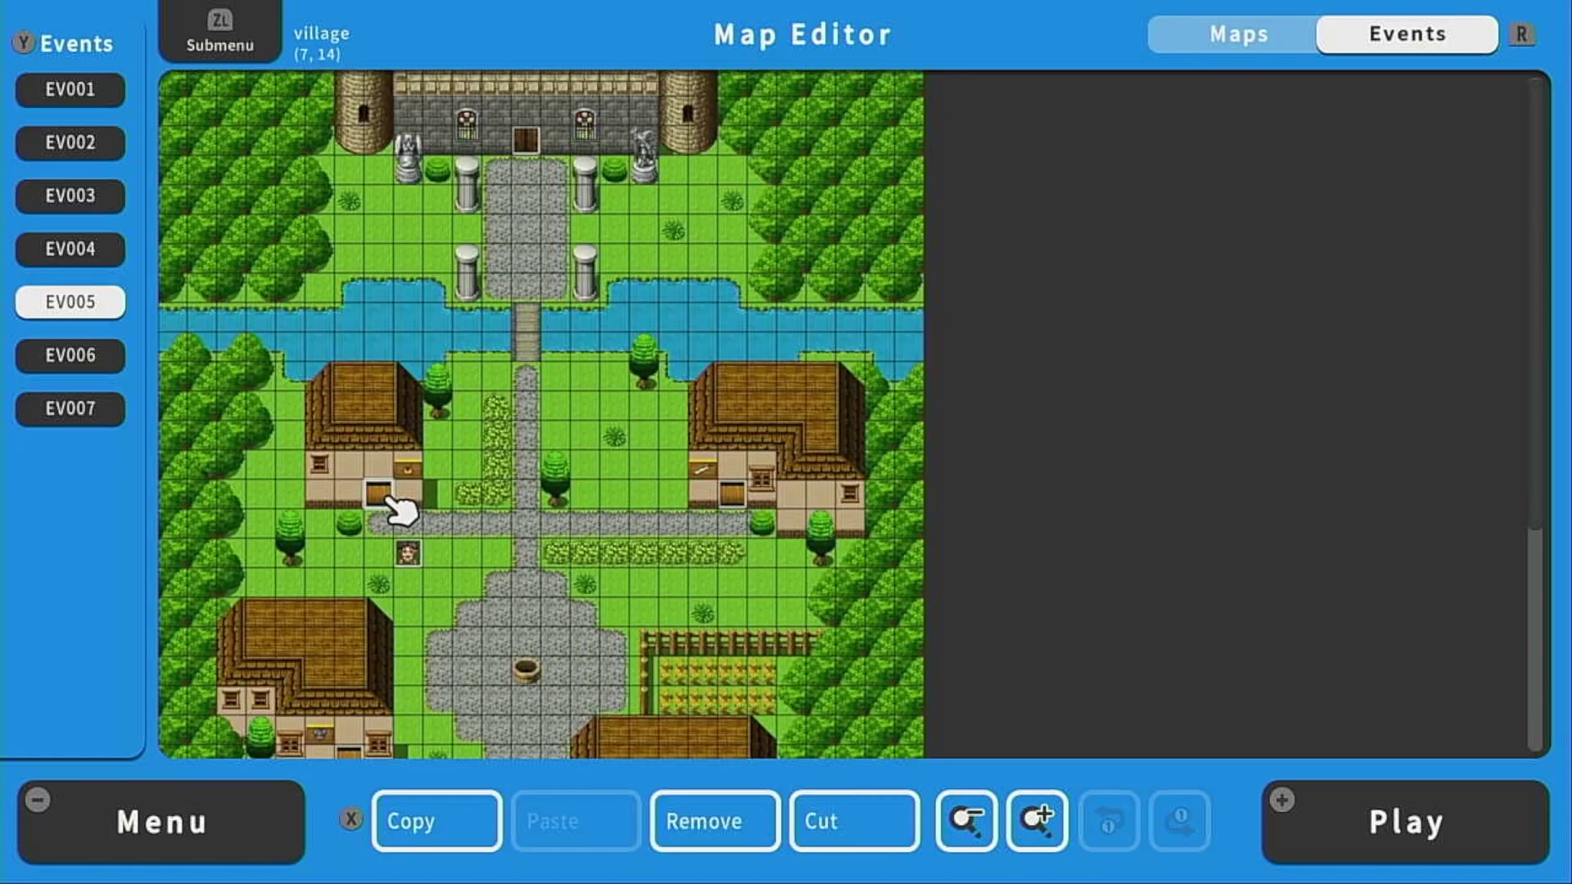
Open the Crystal Cave map for event editing
{"action": "key", "text": "z"}
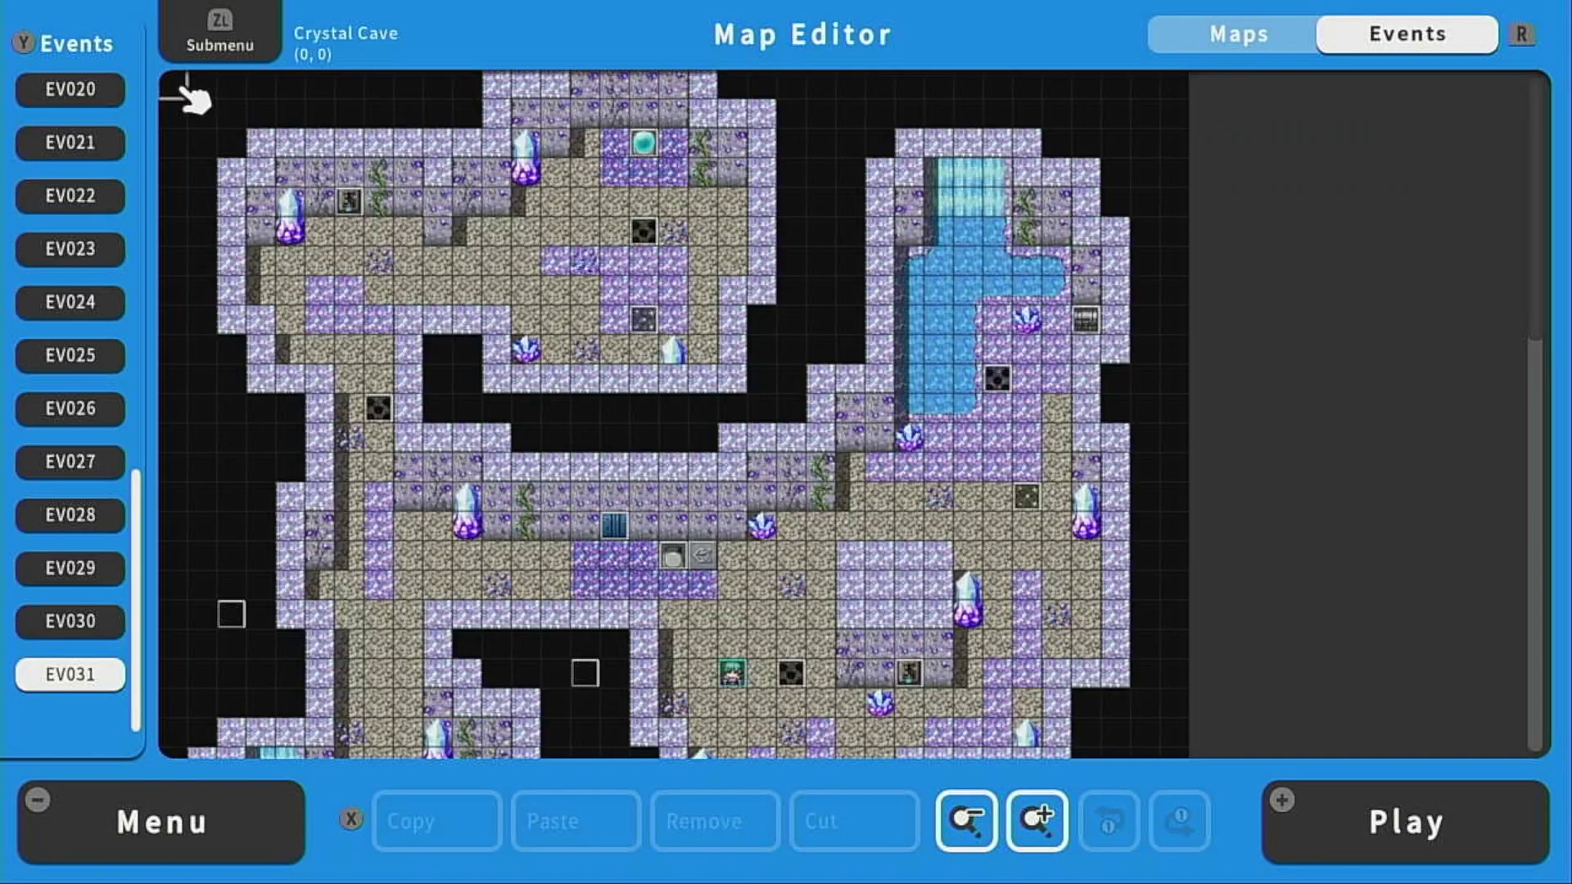